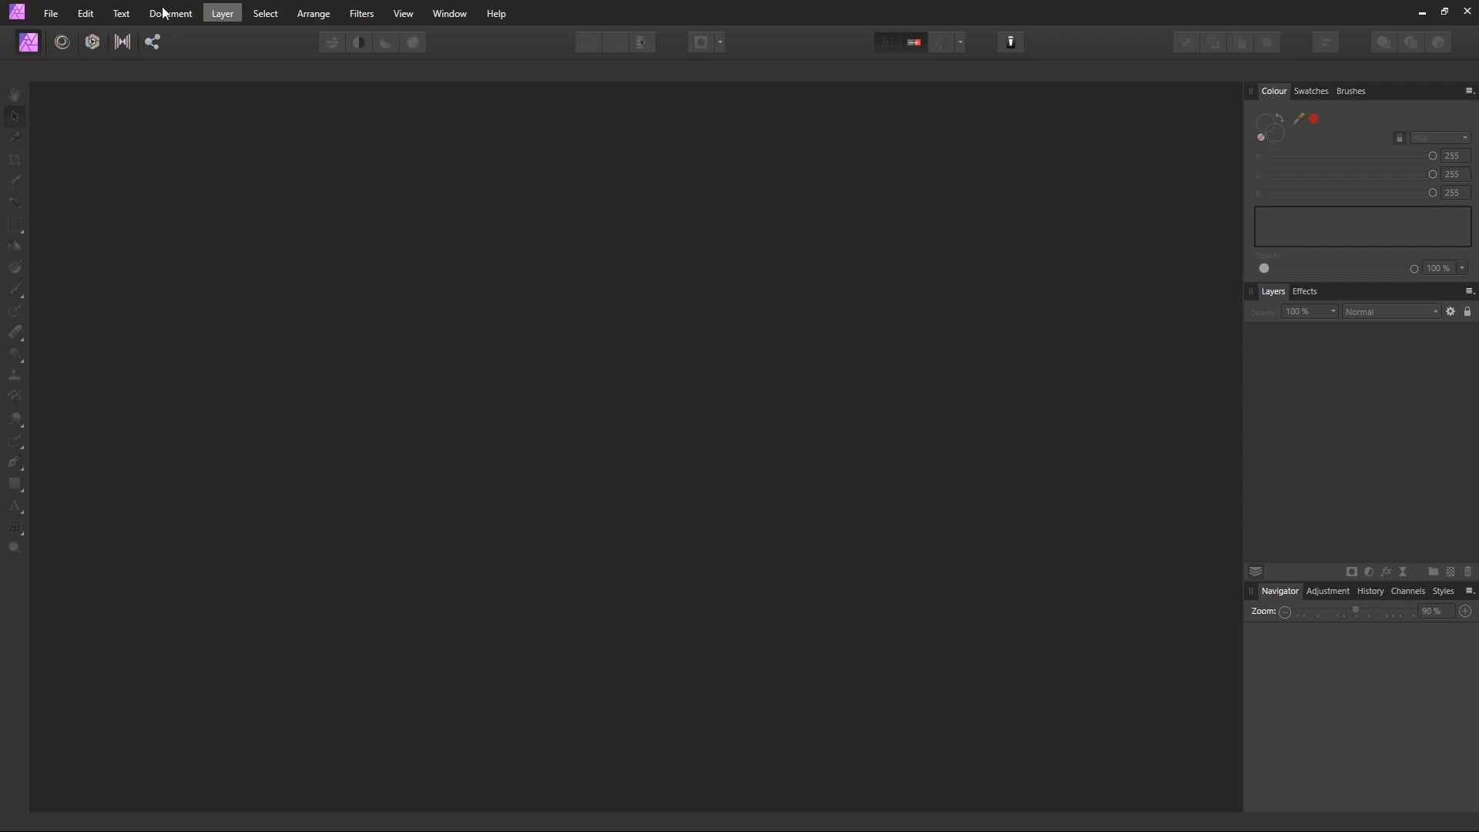
# Step: Open the new document setup and delete the custom "Youtube Thumbnail" preset
pyautogui.click(50, 14)
pyautogui.click(41, 47)
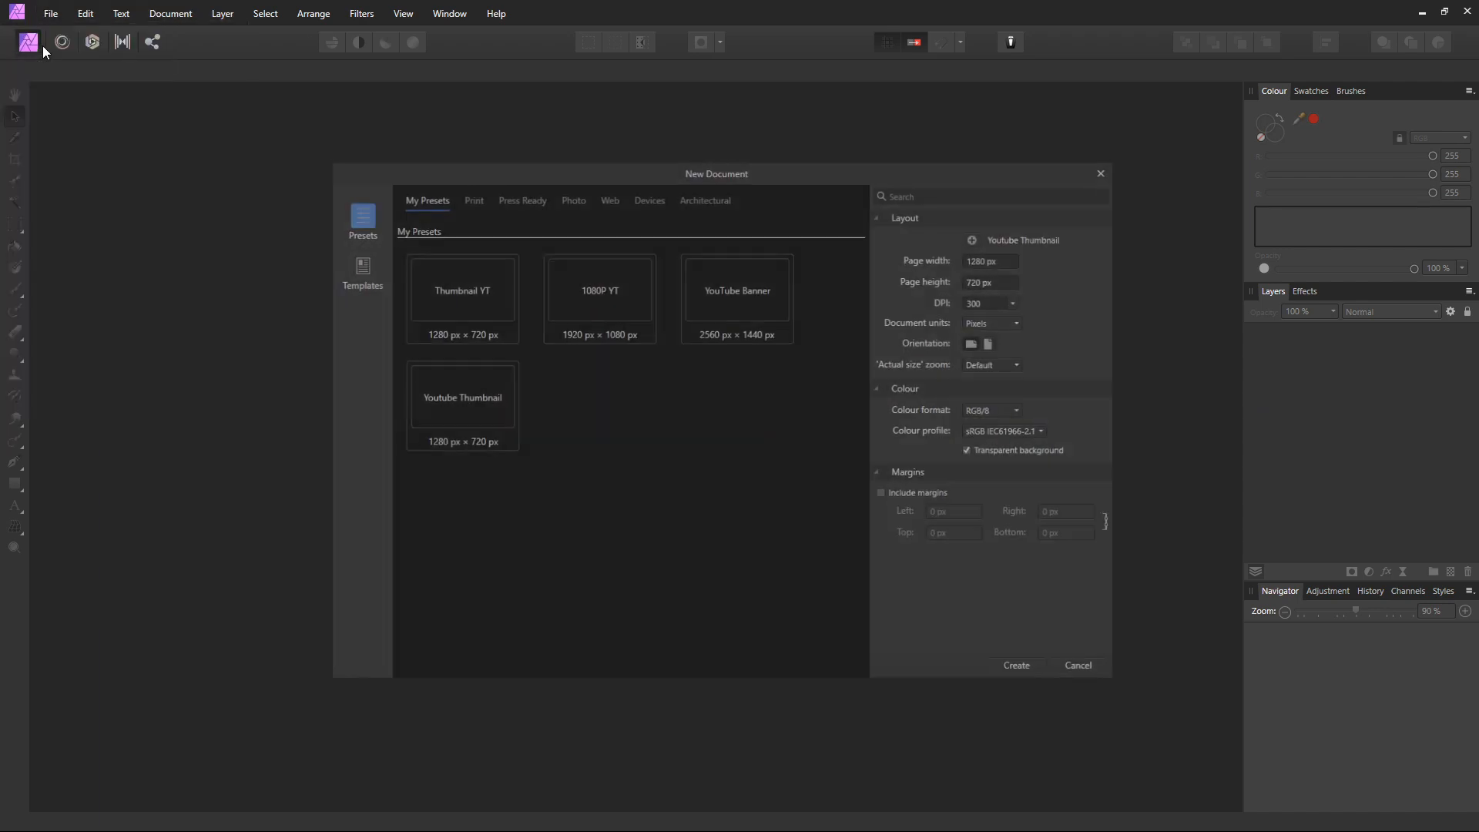
pyautogui.click(481, 389)
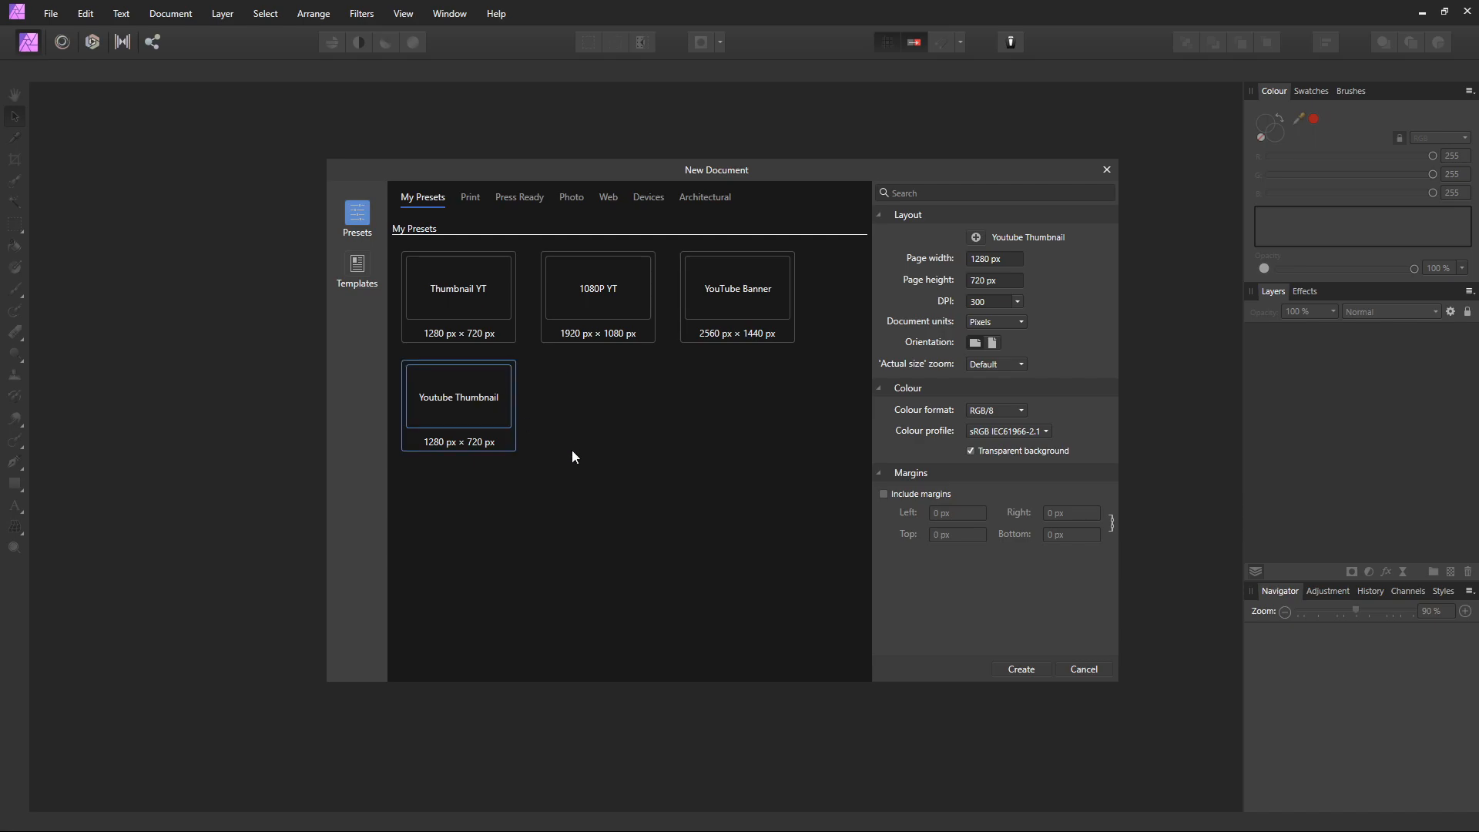
pyautogui.rightClick(482, 414)
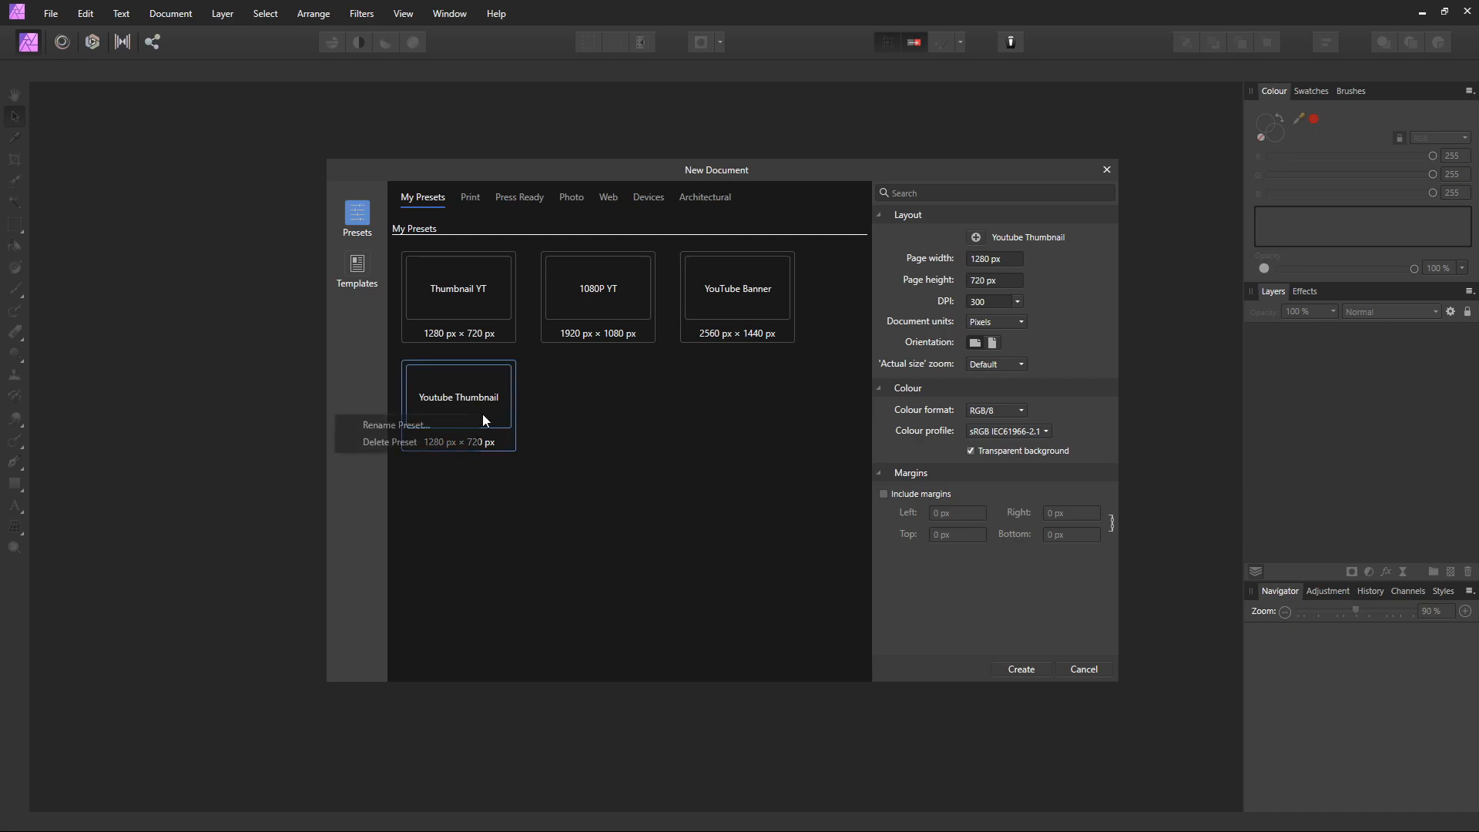
pyautogui.click(438, 437)
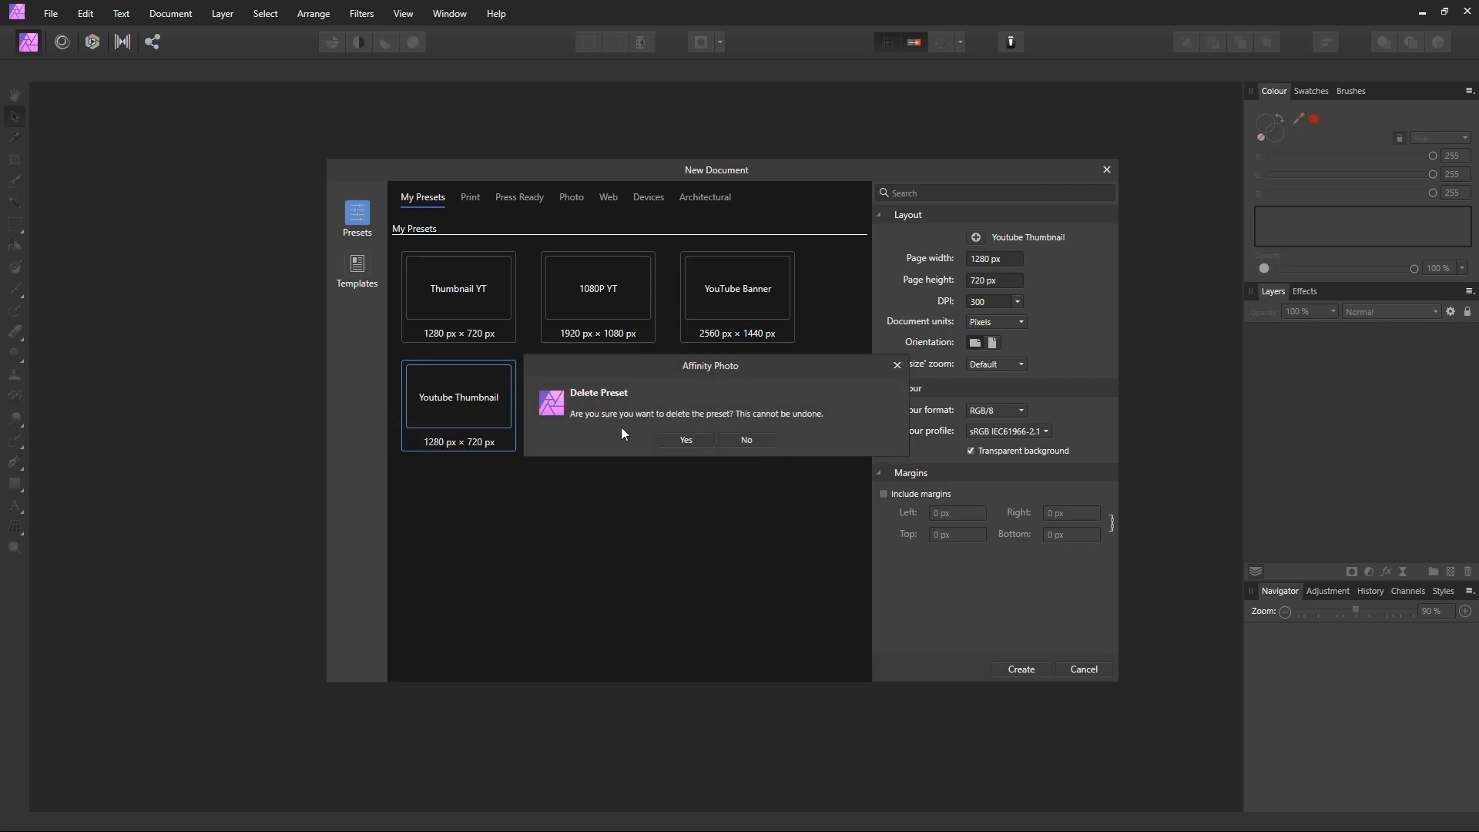
pyautogui.click(678, 437)
# Step: Base the new document on the Thumbnail YT preset, 1280 × 720 px at 300 DPI, and enable a transparent background
pyautogui.click(472, 300)
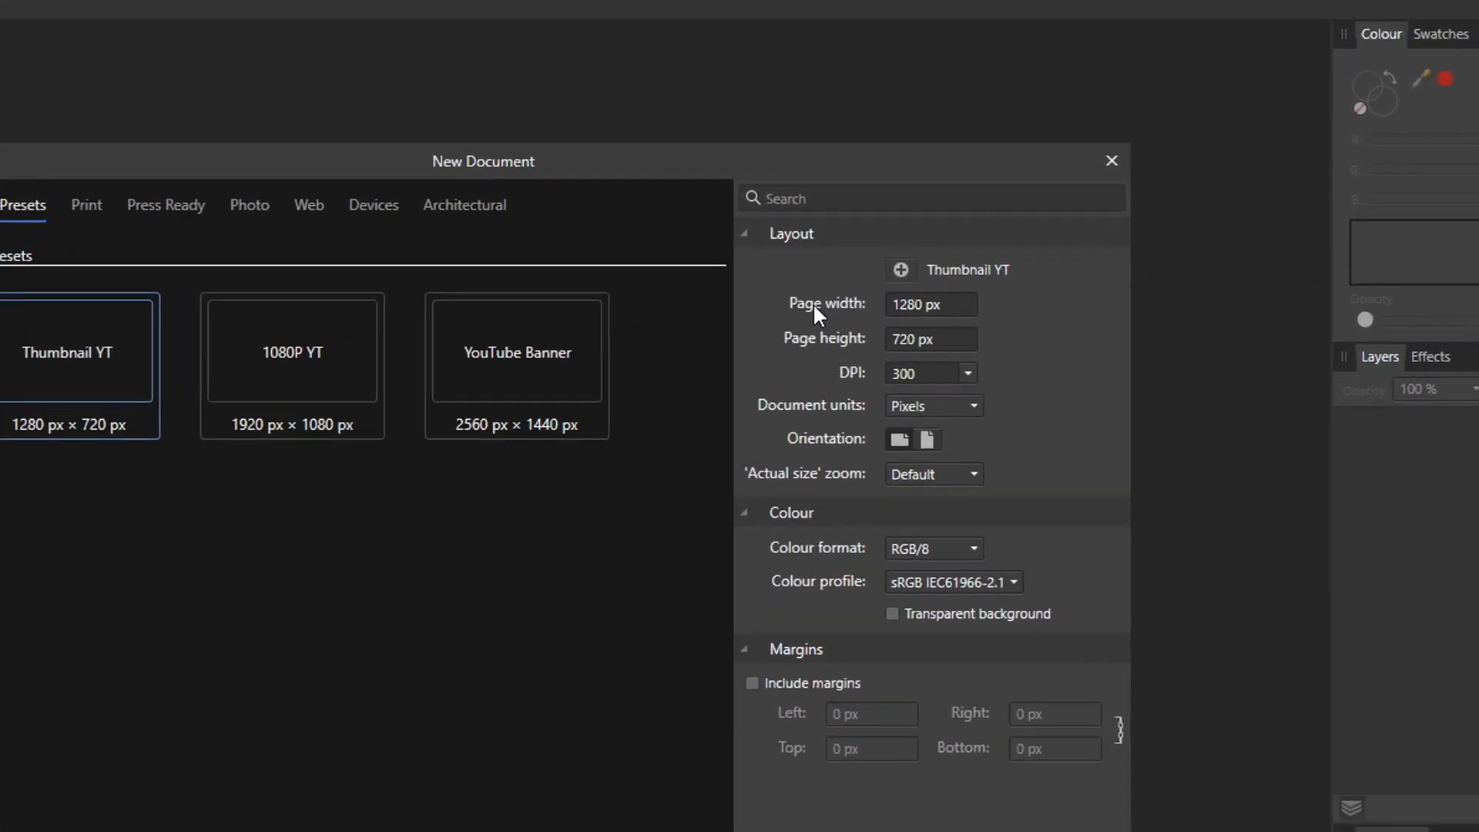
pyautogui.click(961, 301)
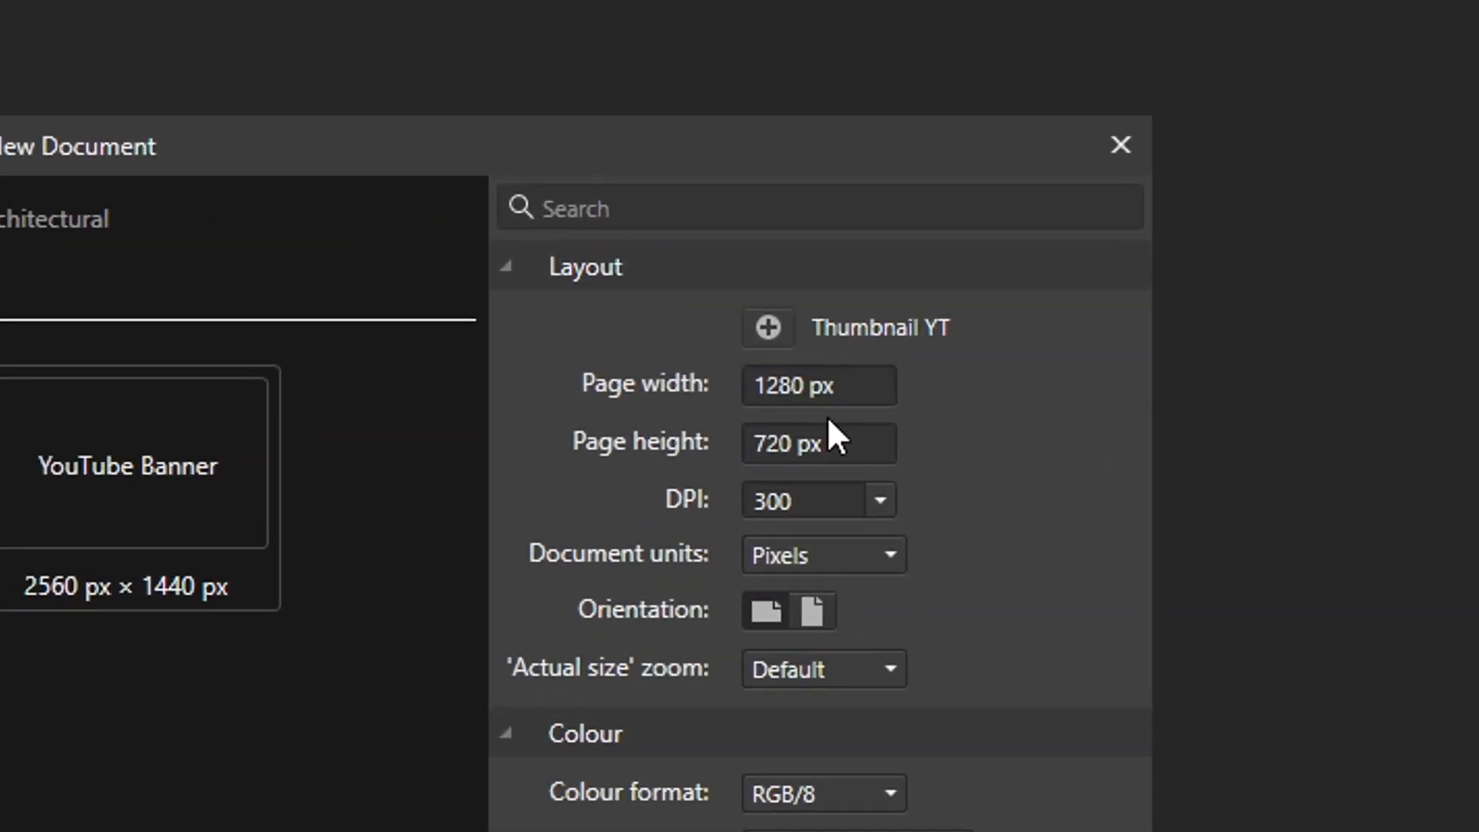
pyautogui.click(833, 445)
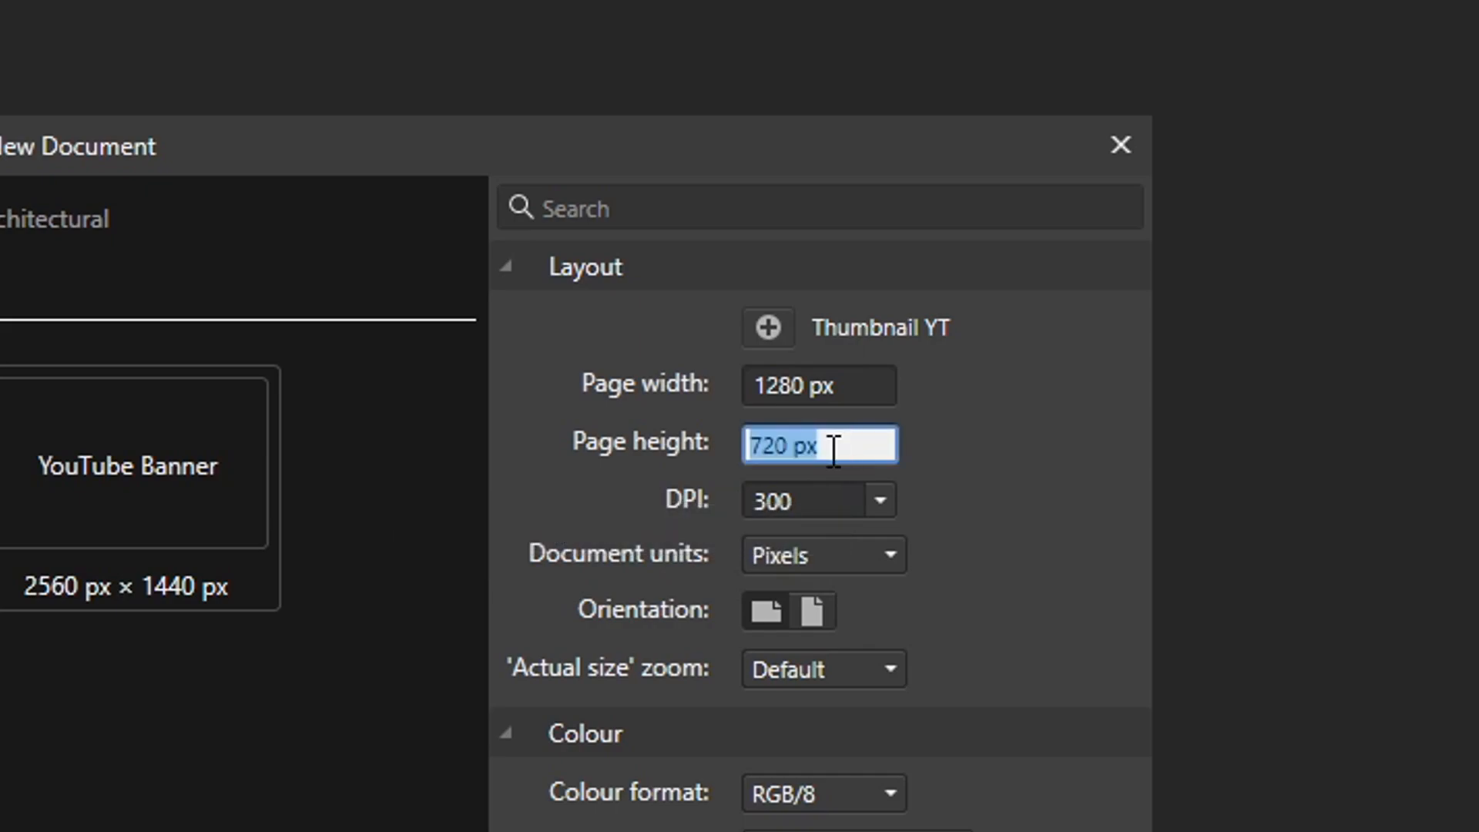
pyautogui.click(818, 498)
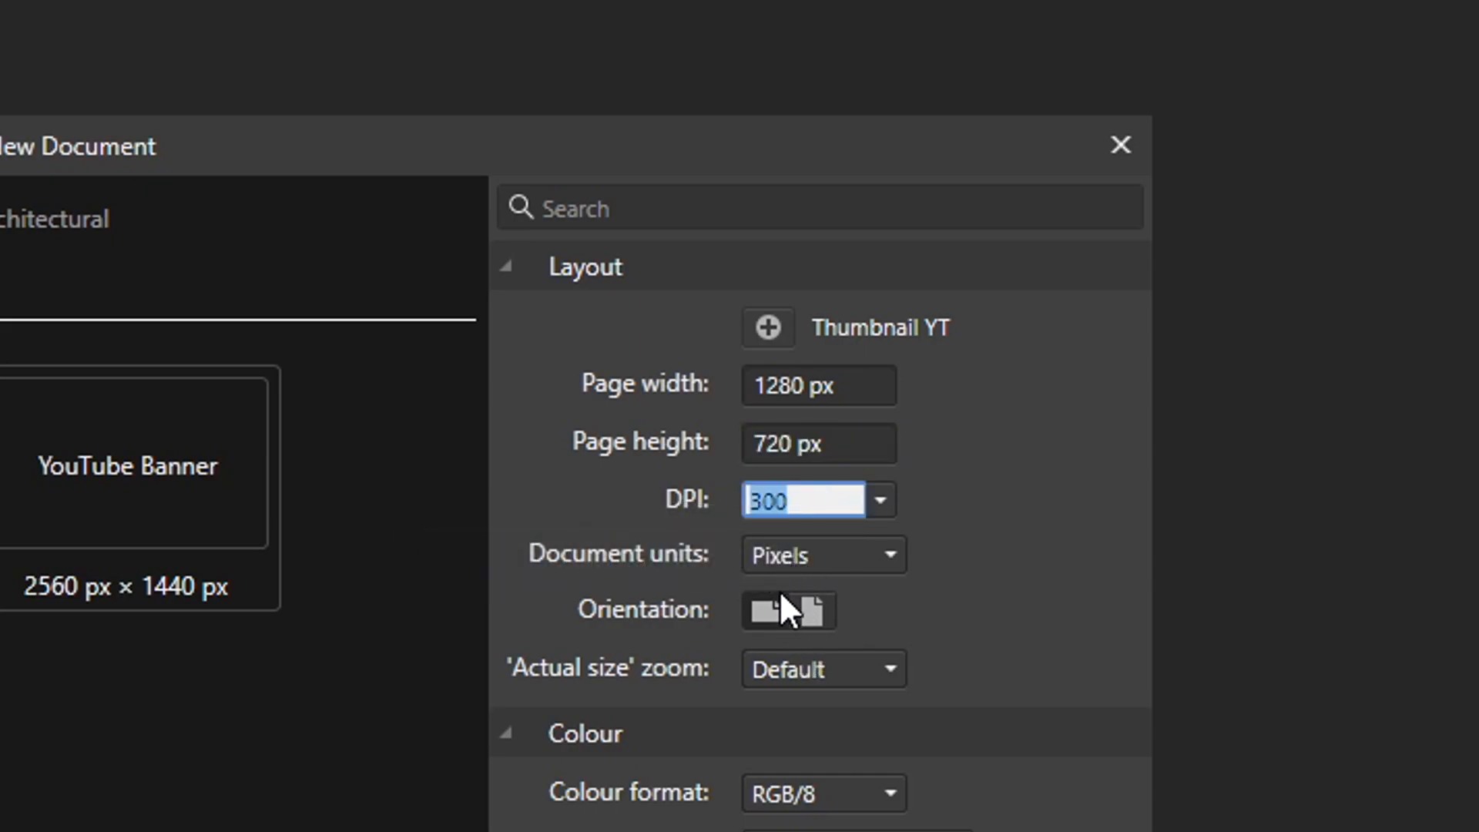
pyautogui.click(755, 475)
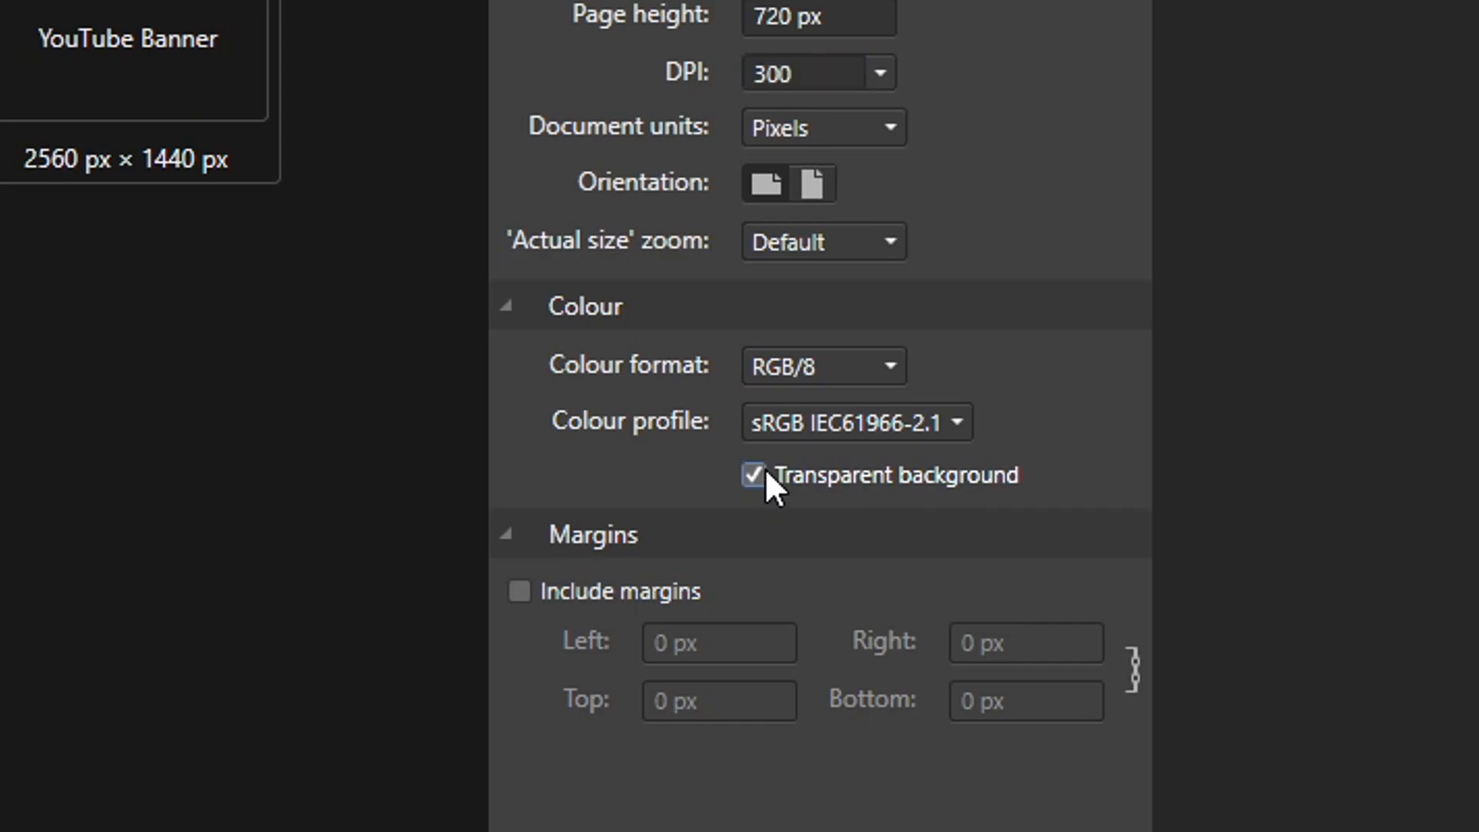
# Step: Save the current settings as a custom preset, cancel renaming it, and delete that preset again
pyautogui.click(767, 317)
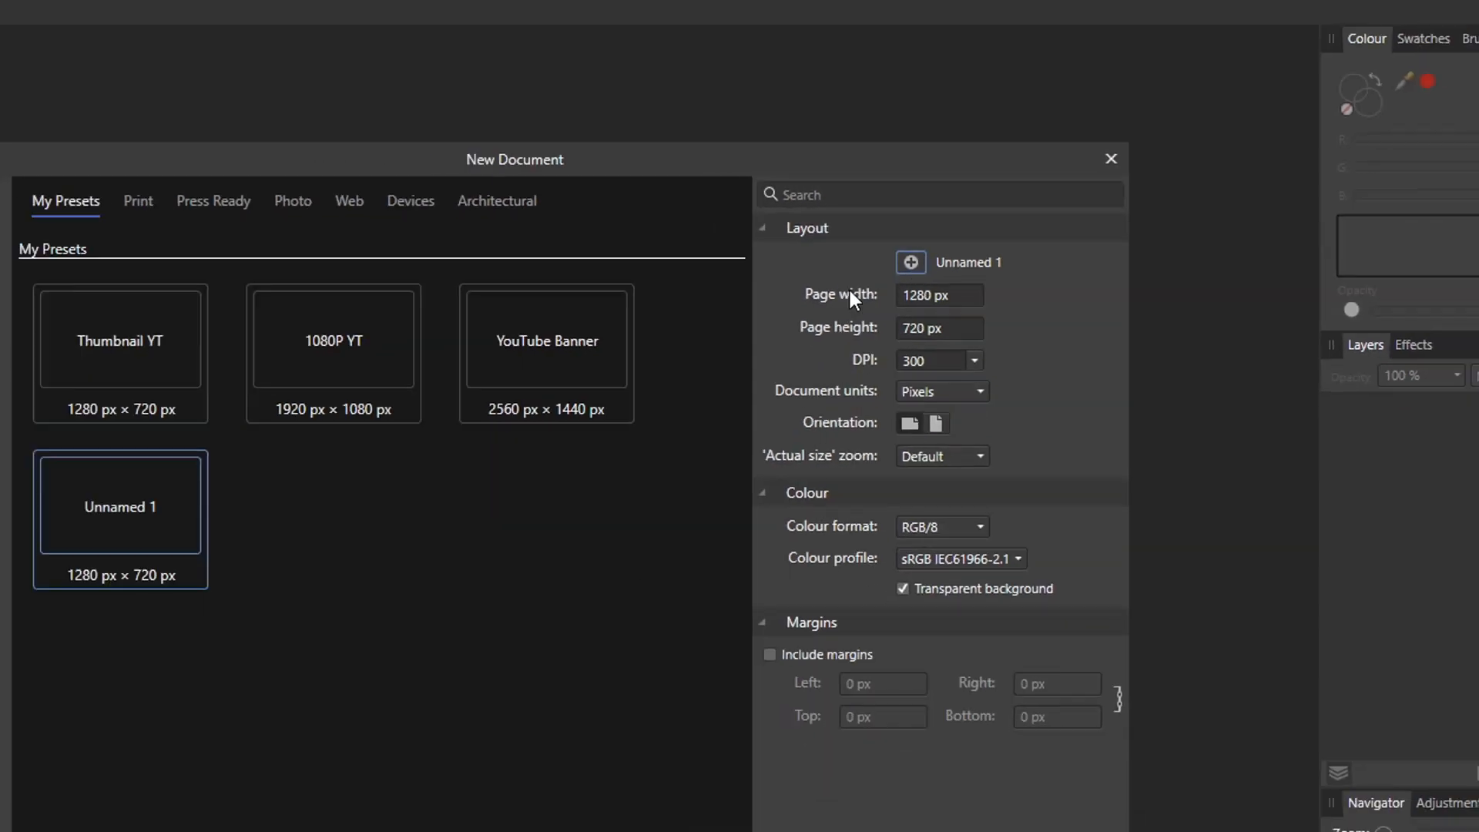
pyautogui.rightClick(152, 514)
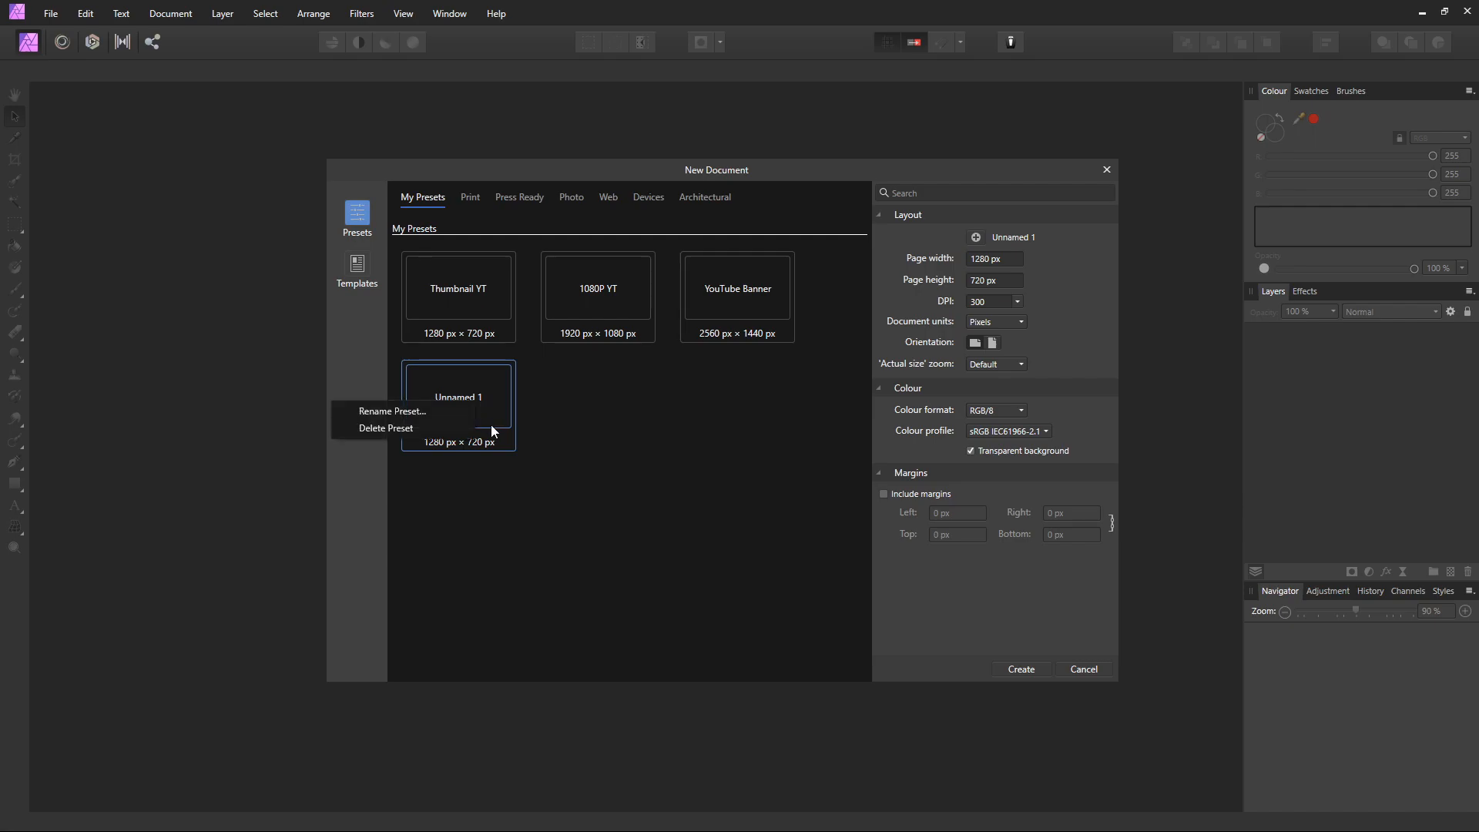
pyautogui.click(82, 528)
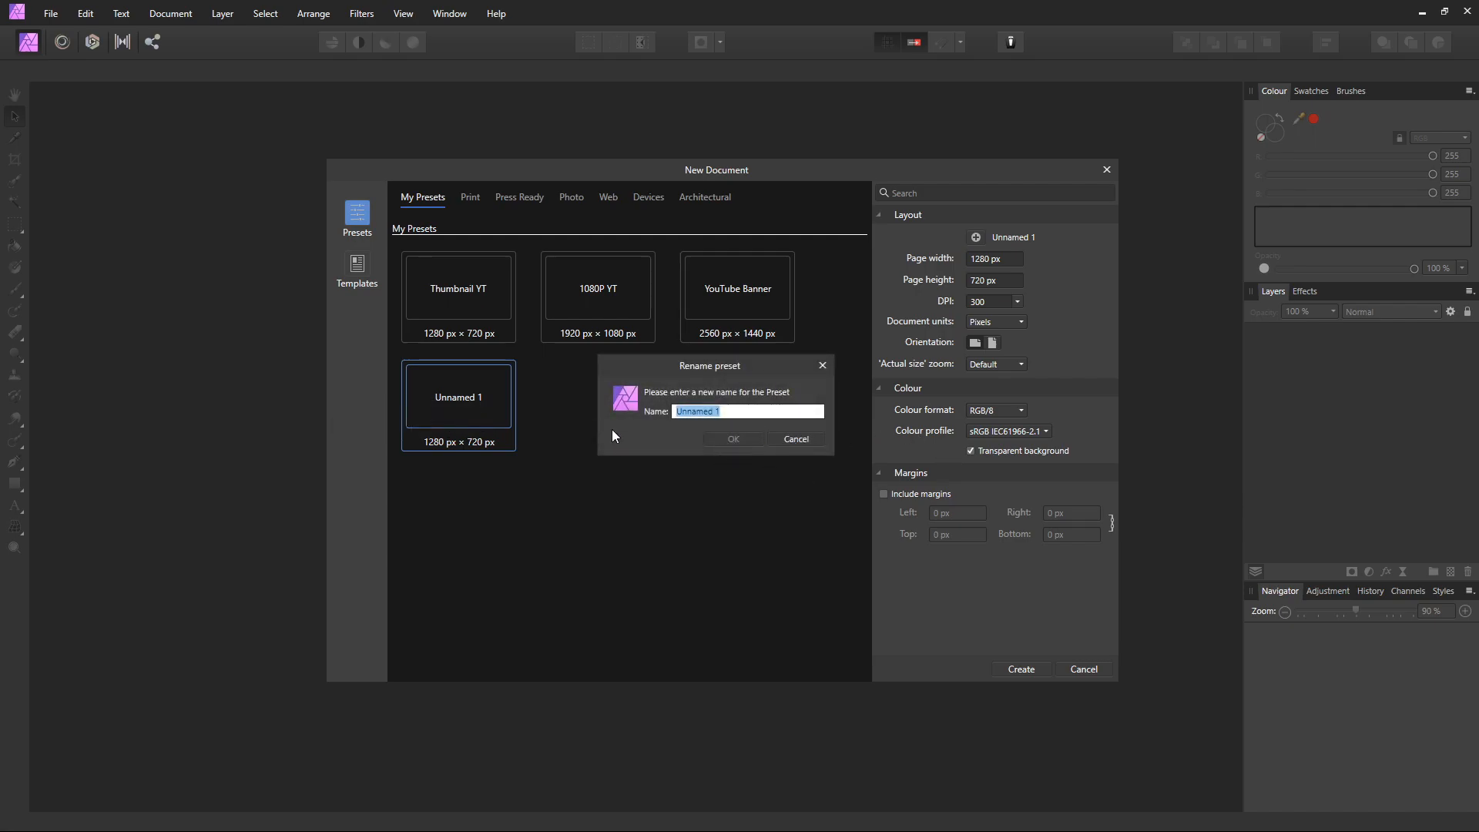
pyautogui.click(823, 365)
pyautogui.rightClick(457, 432)
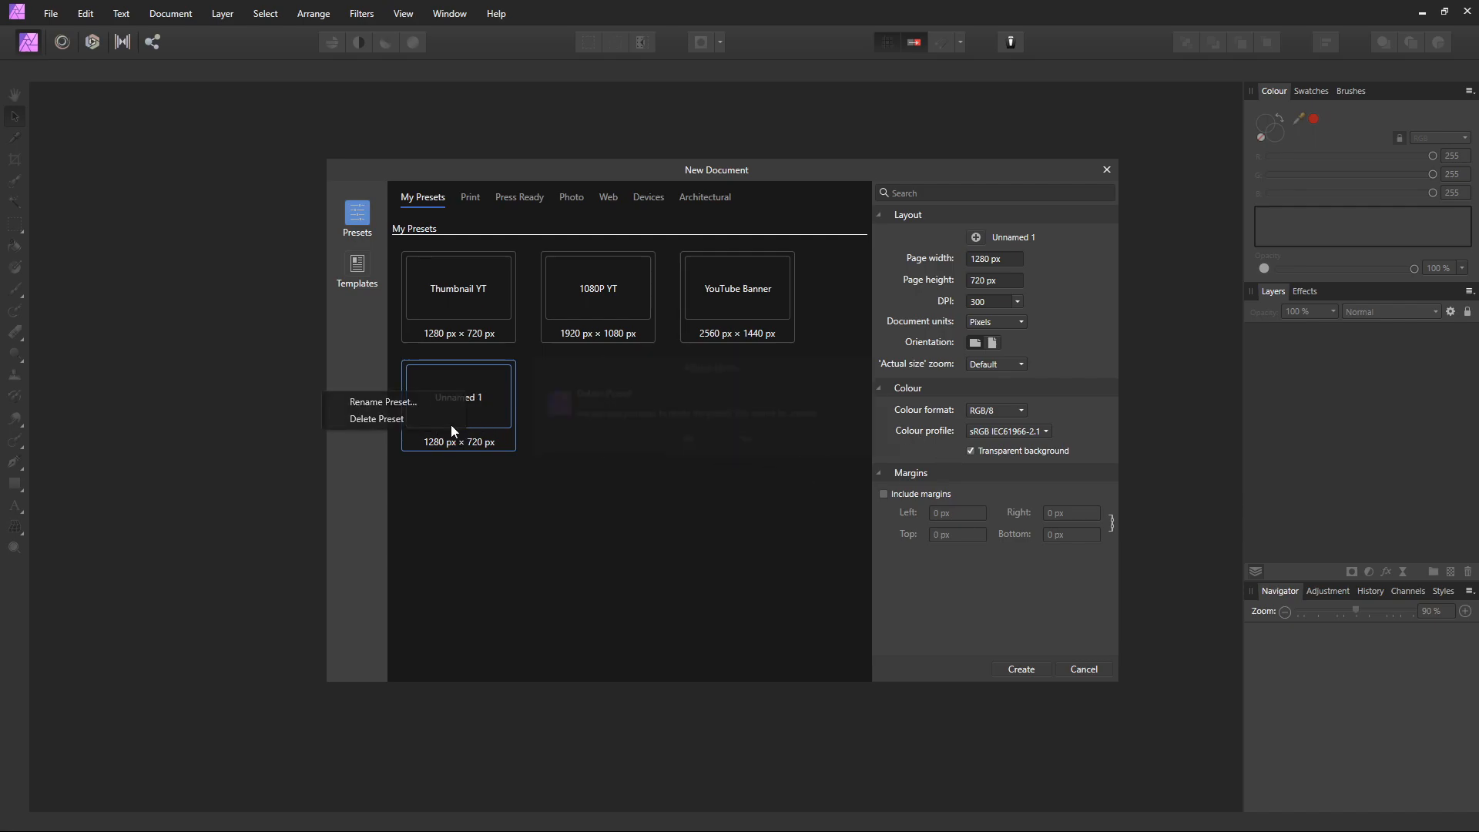
pyautogui.click(438, 421)
pyautogui.click(684, 439)
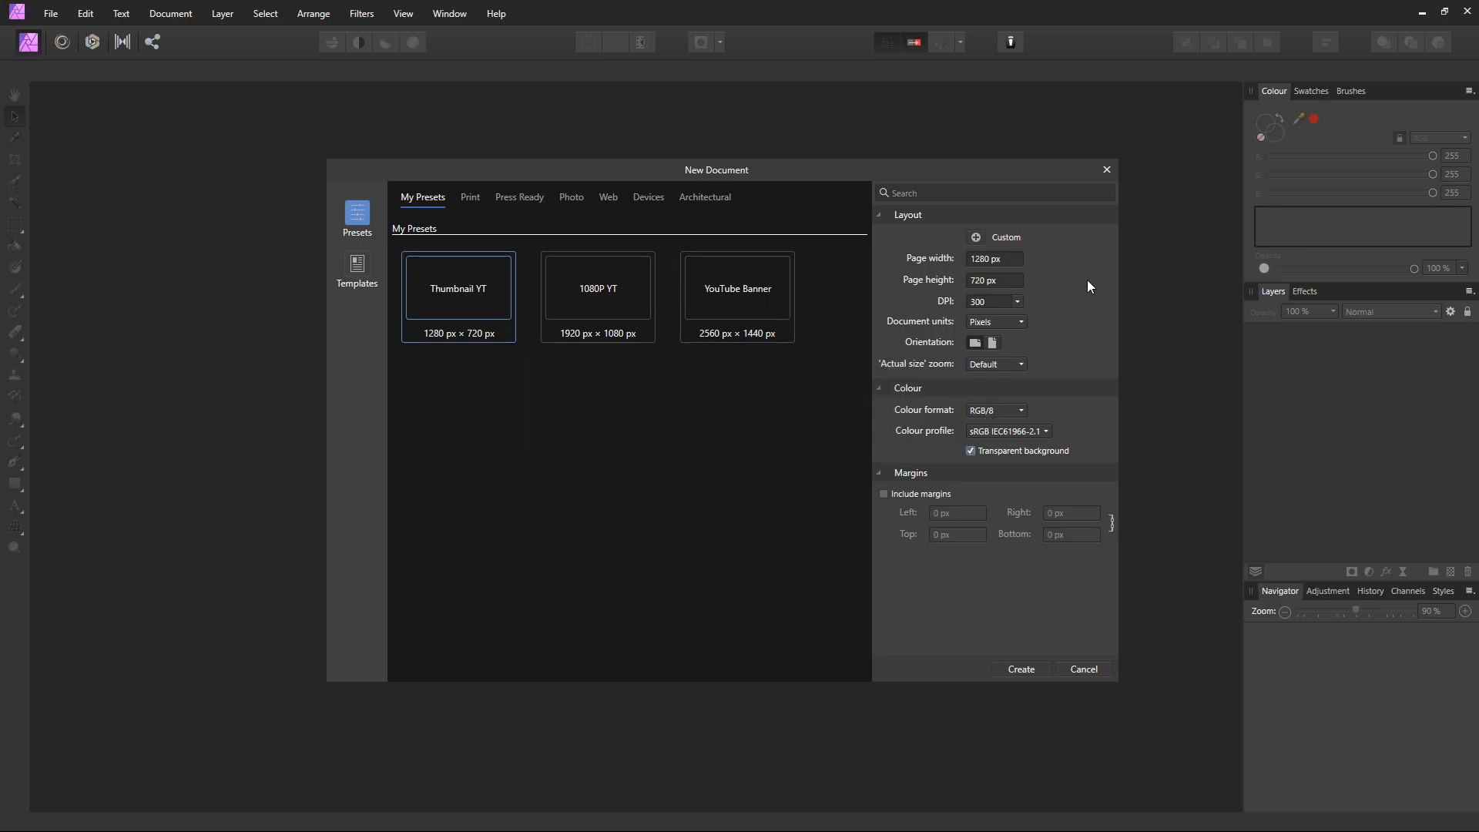
# Step: Create the 1280 × 720 px document with a transparent background
pyautogui.click(1011, 669)
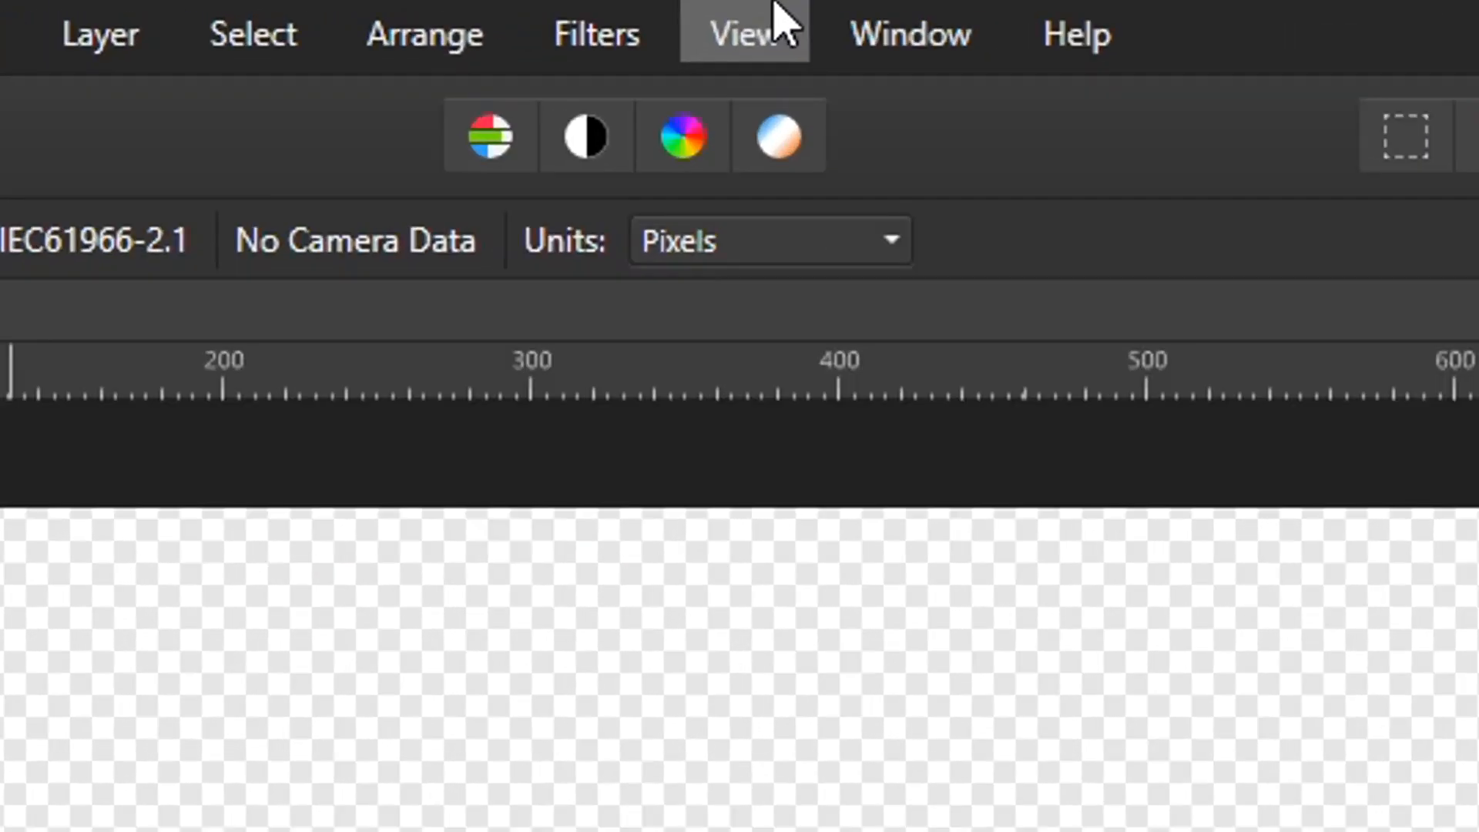
pyautogui.click(407, 13)
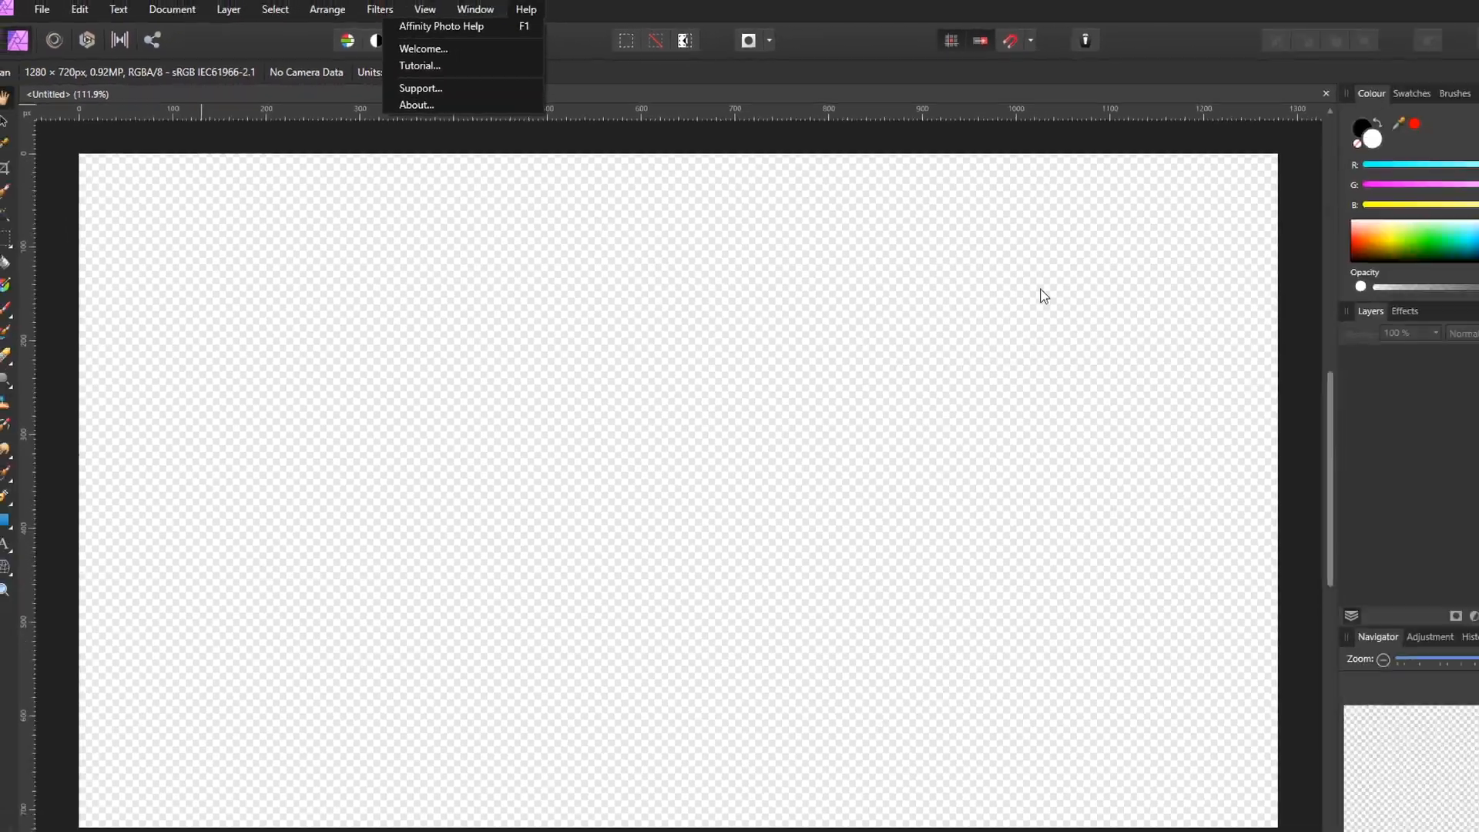
pyautogui.click(938, 286)
pyautogui.moveTo(926, 290); pyautogui.dragTo(959, 327)
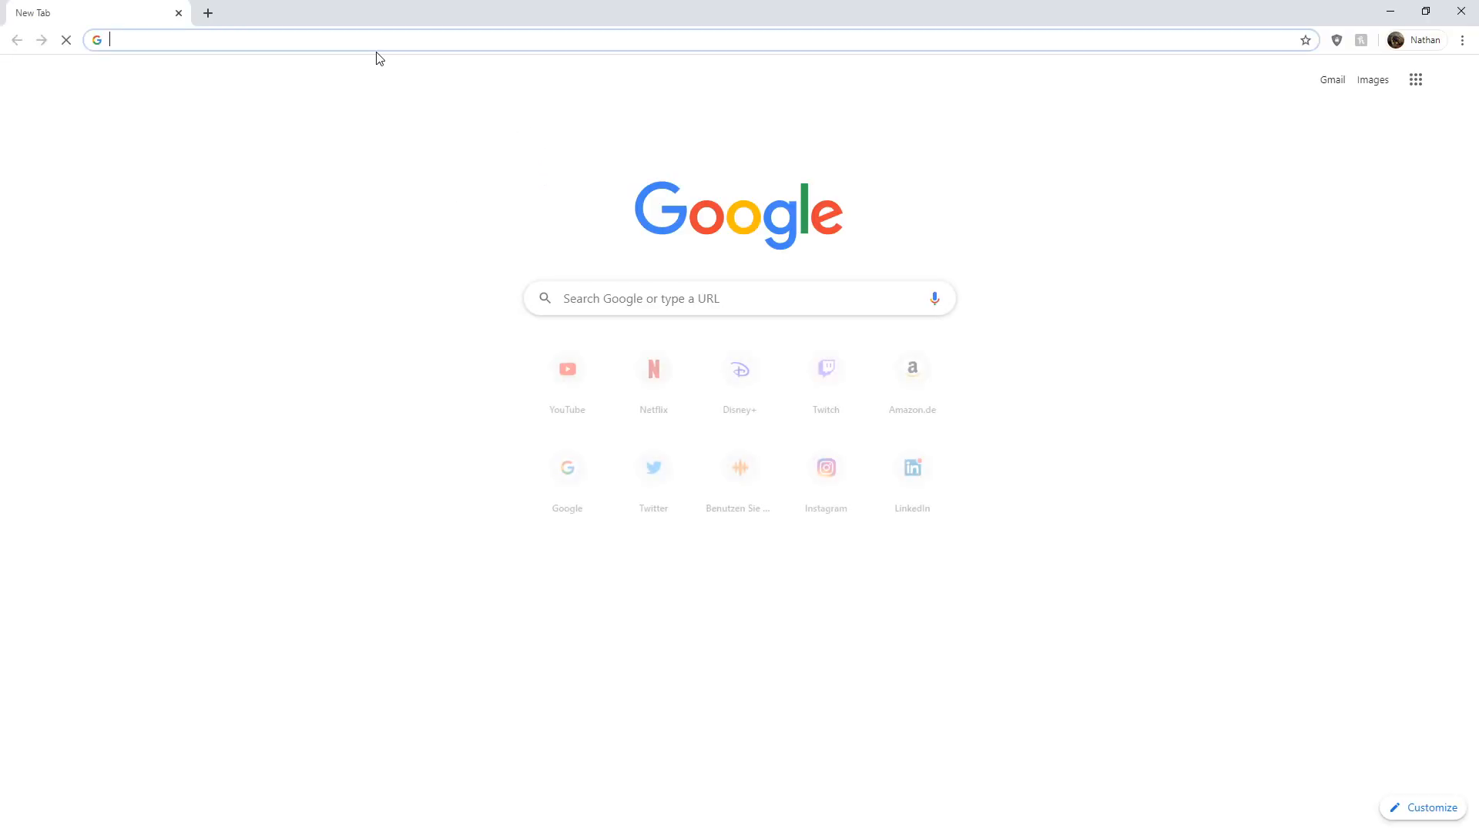
# Step: Switch to Chrome and load google.com in a regular window
pyautogui.write('google.com')
pyautogui.press('Return')
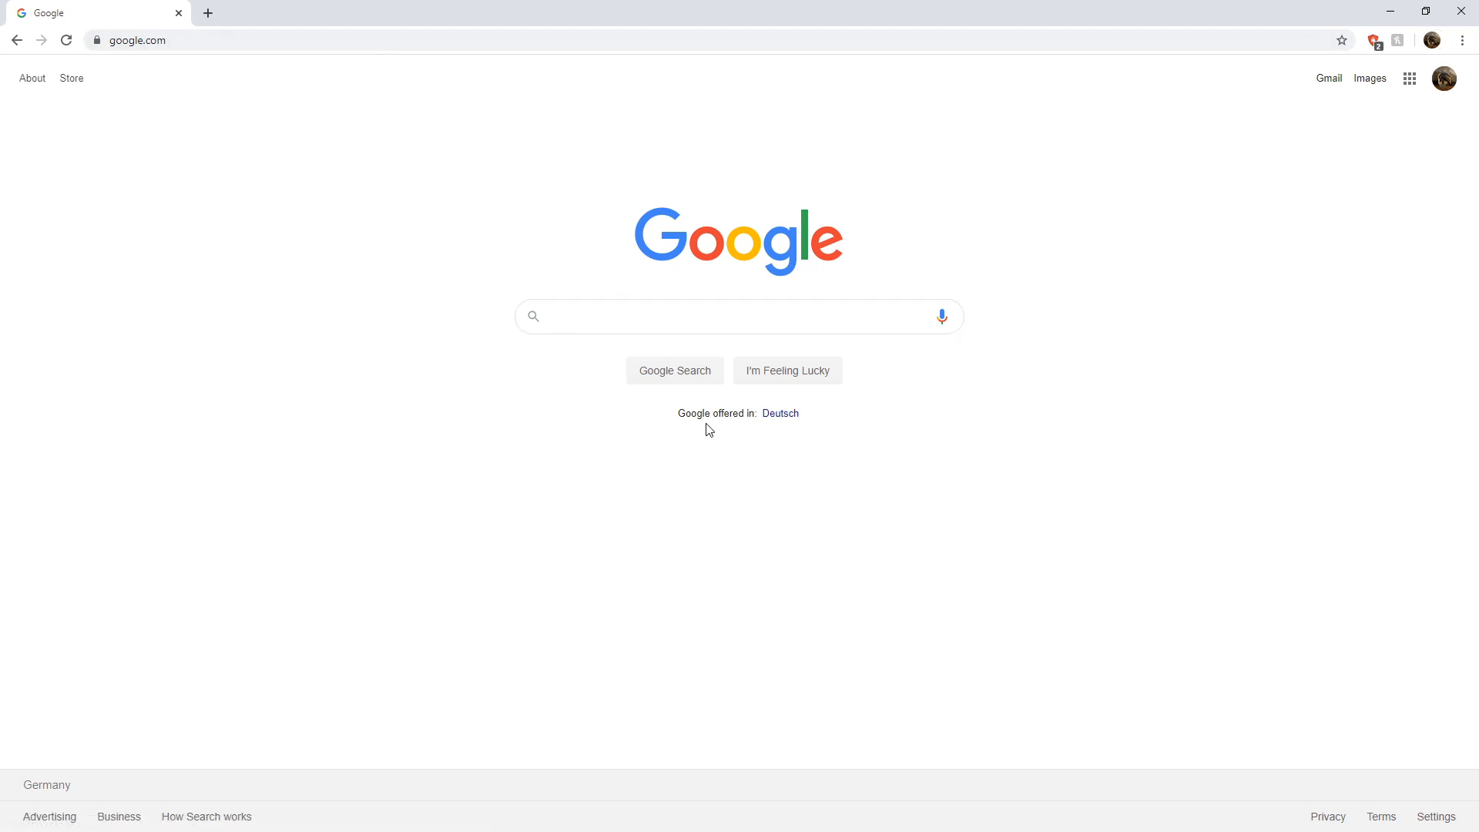
pyautogui.click(720, 322)
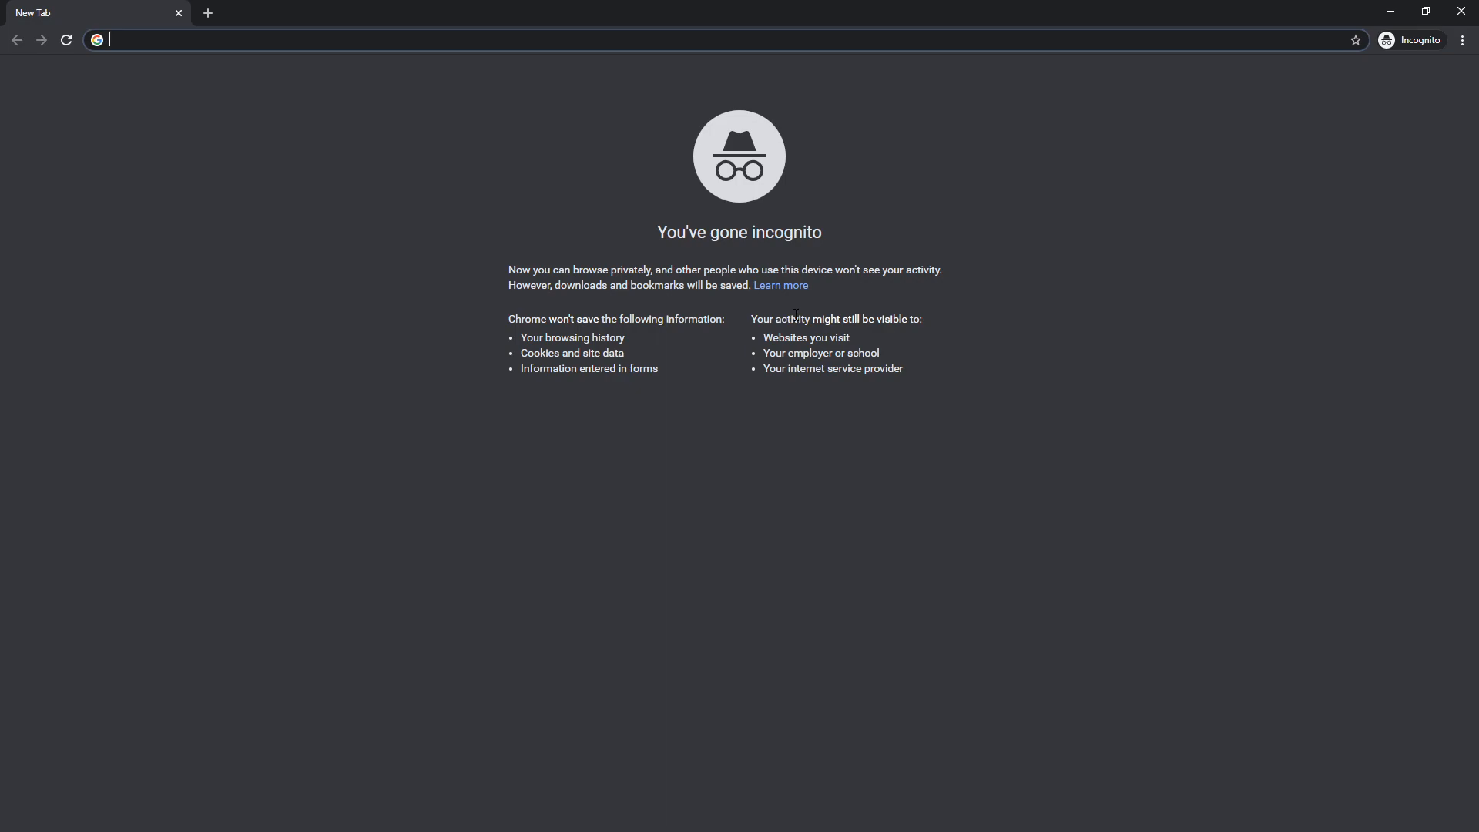
# Step: Load Google in English in an incognito Chrome window and postpone its privacy reminder
pyautogui.write('google')
pyautogui.press('Return')
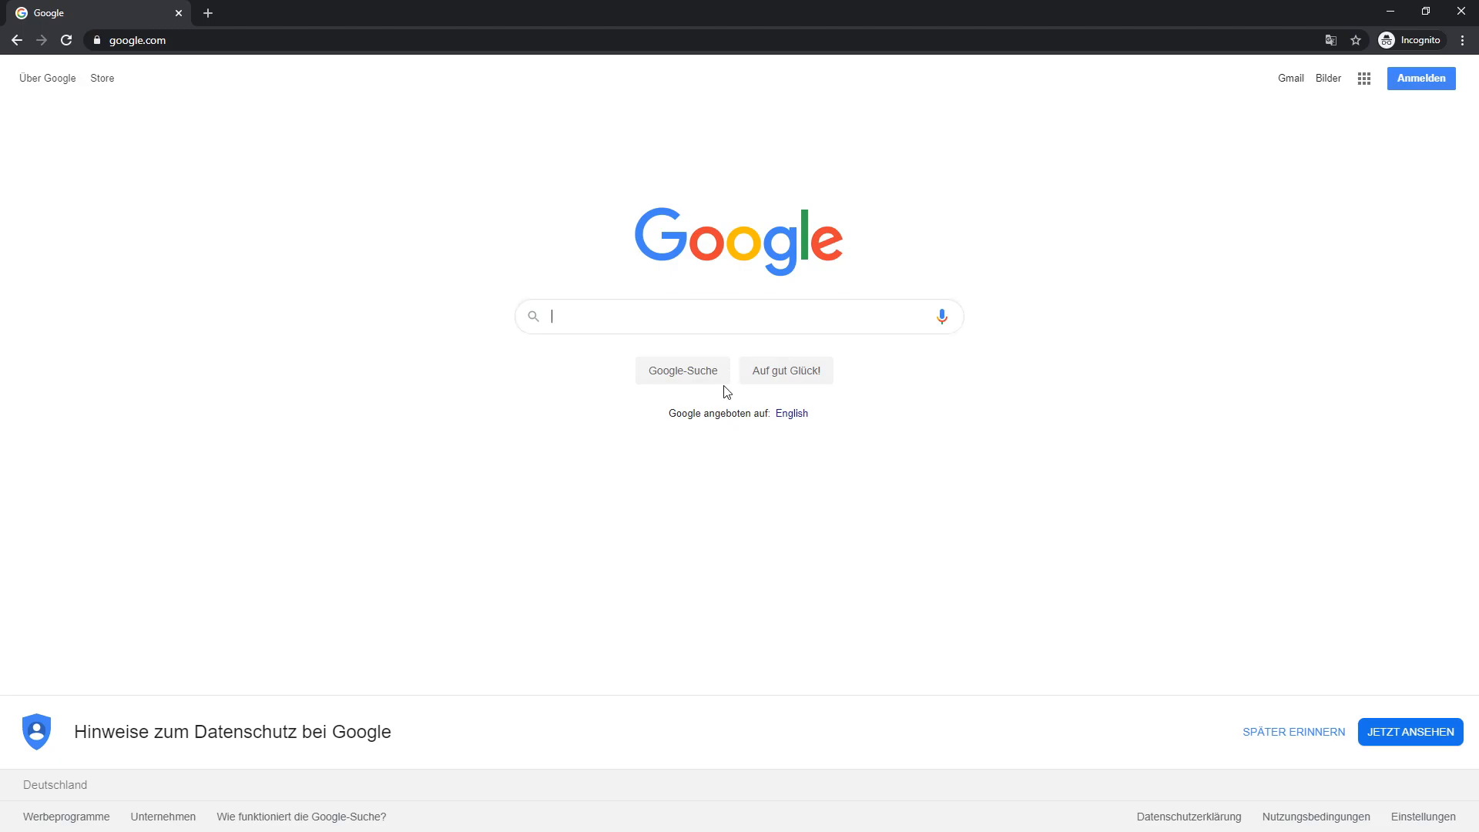
pyautogui.click(795, 415)
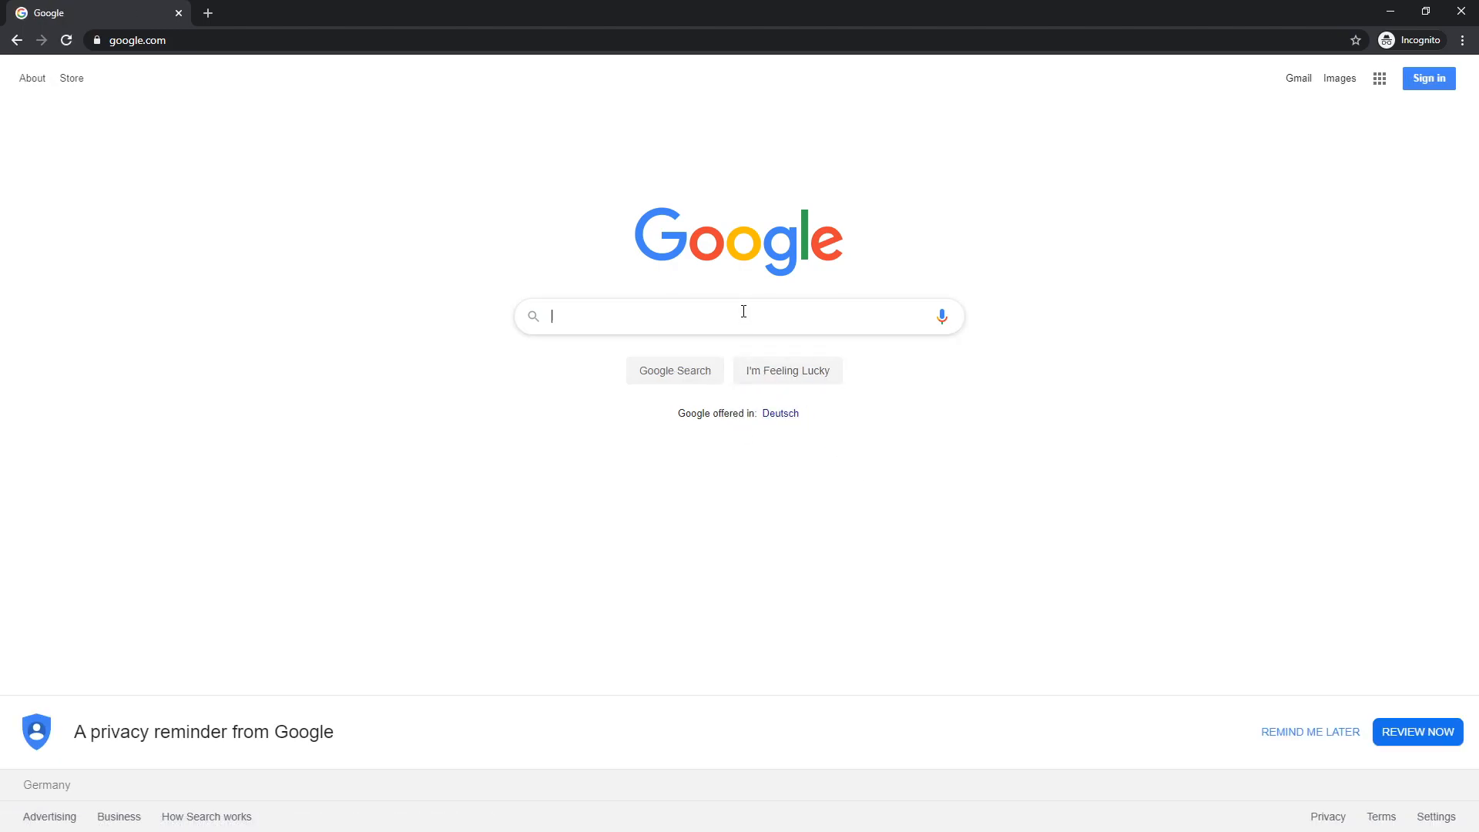
pyautogui.click(1293, 731)
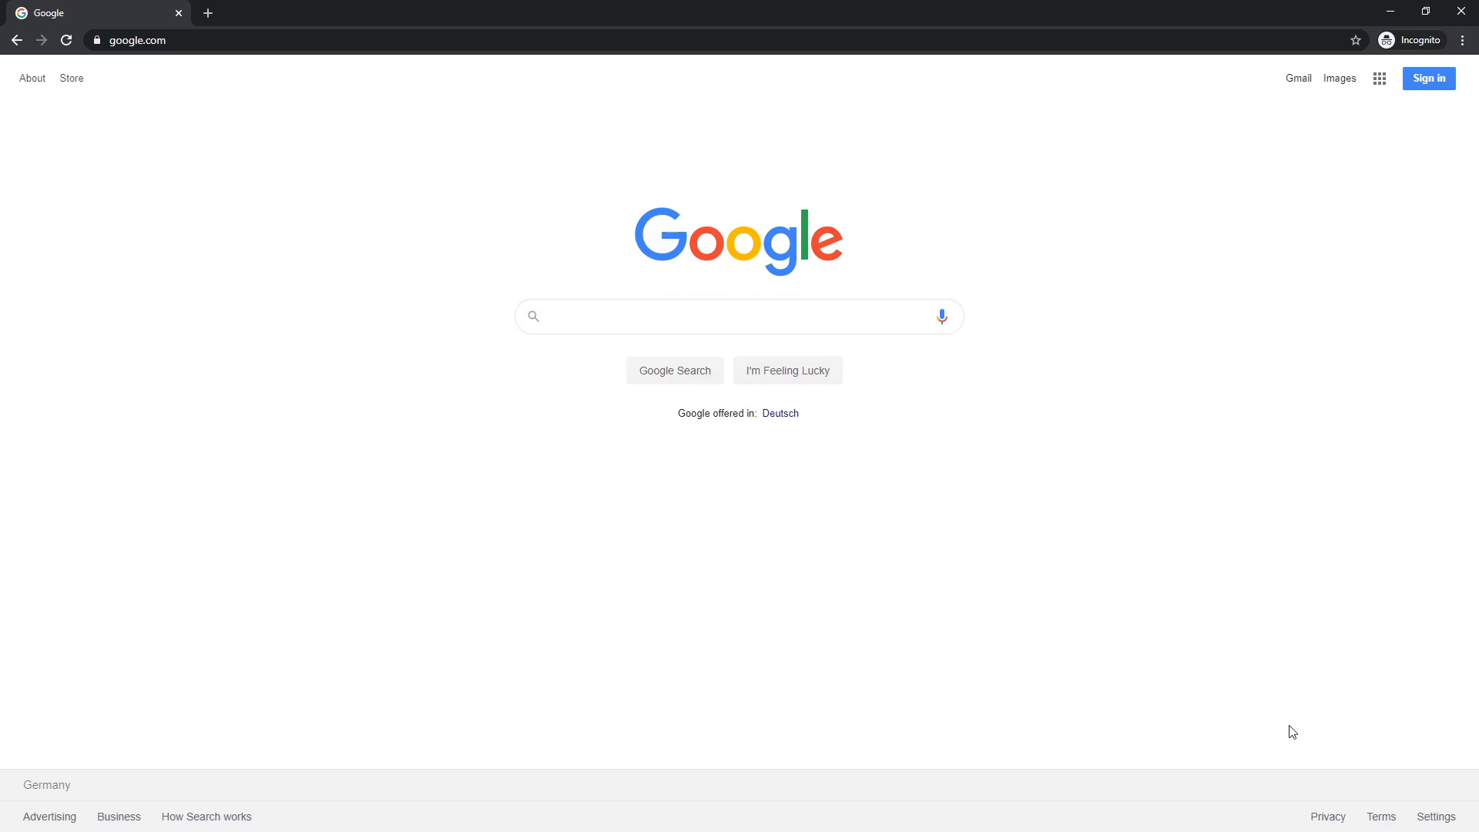
# Step: Search Google for "Fortnite background" and show the image results
pyautogui.click(690, 327)
pyautogui.write('Fortnite v')
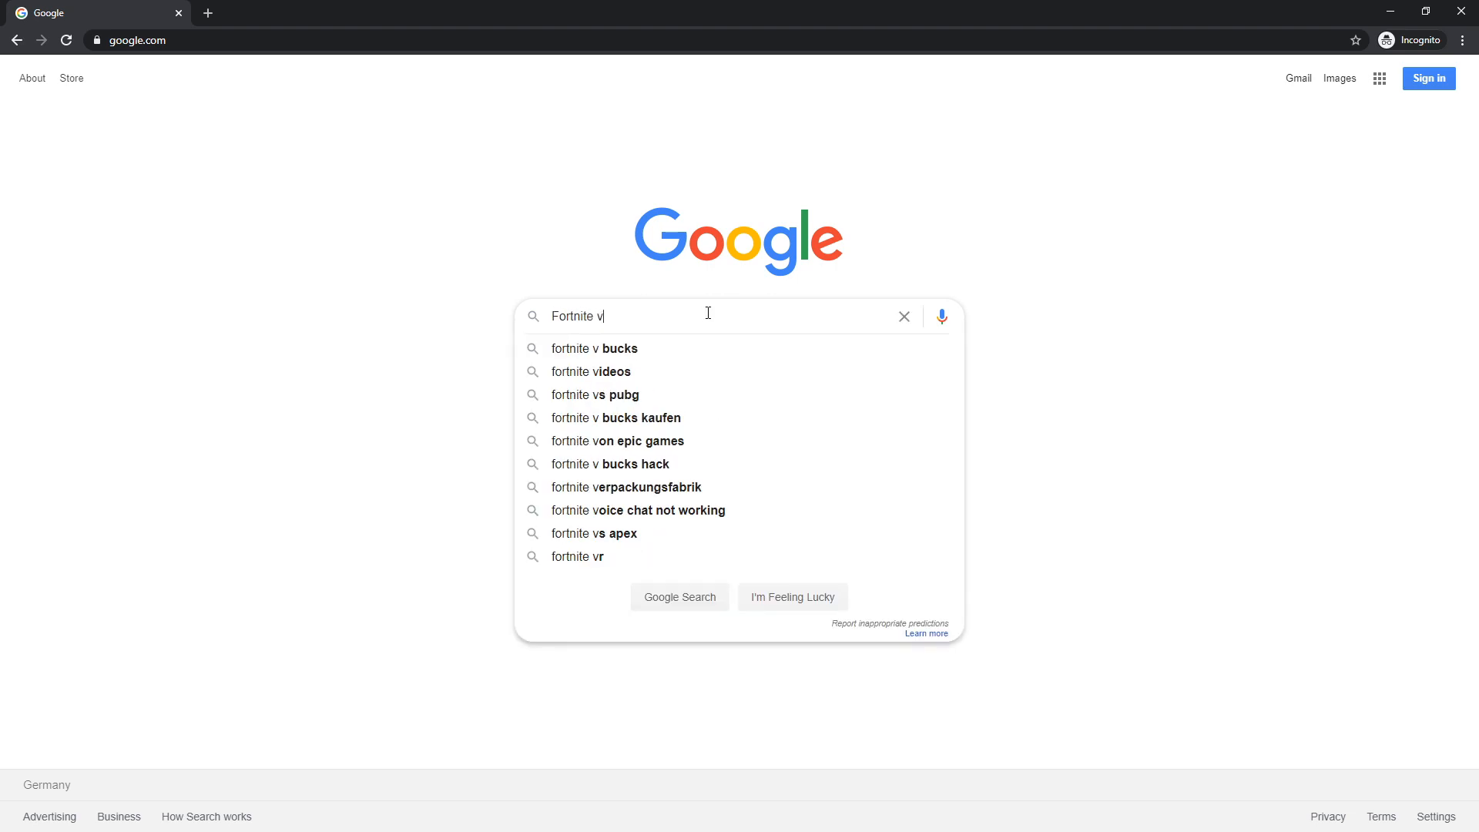
pyautogui.press('BackSpace')
pyautogui.write('background')
pyautogui.press('Return')
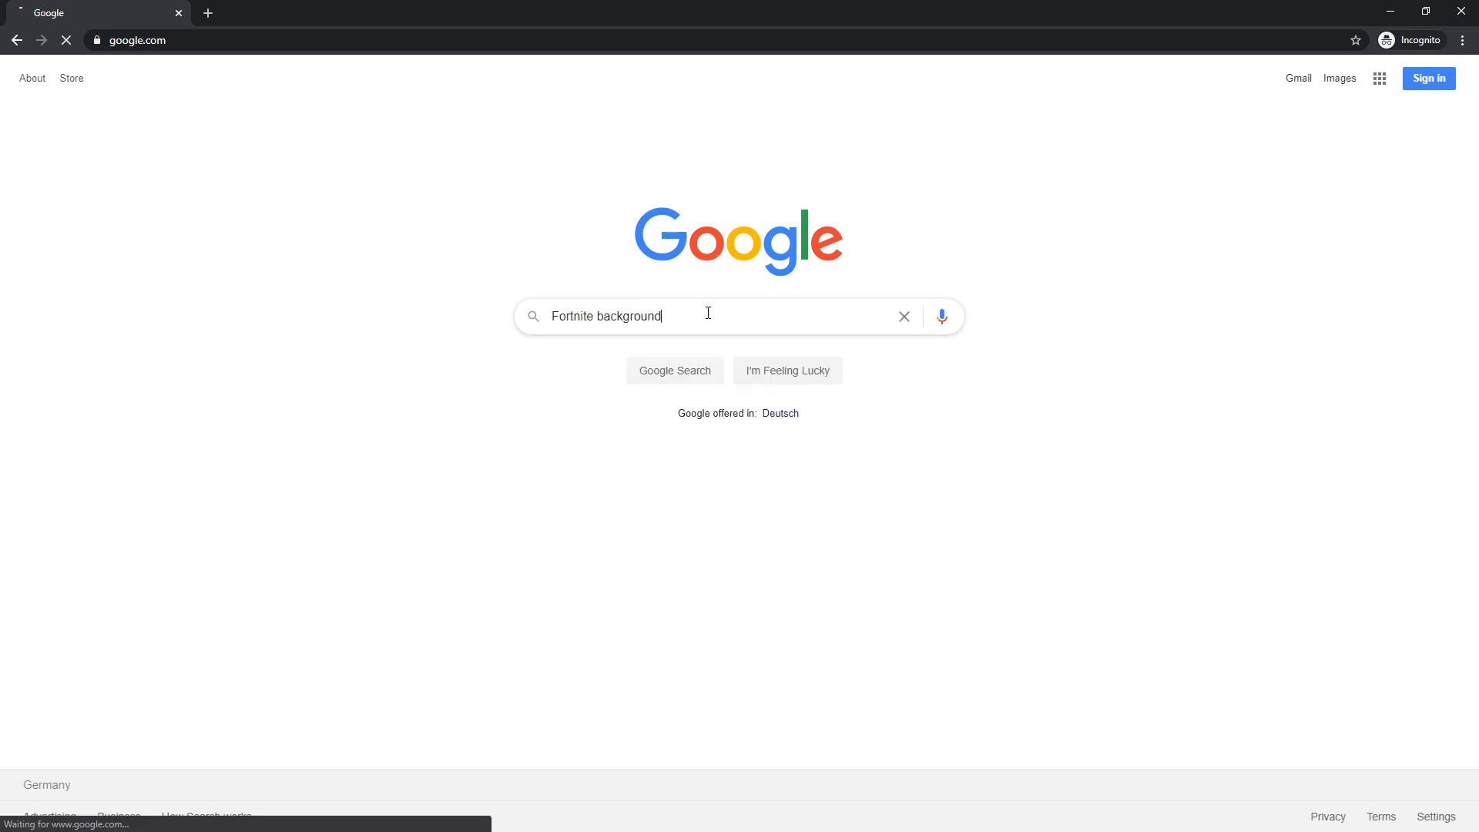
pyautogui.click(220, 129)
pyautogui.scroll(-2, 489, 432)
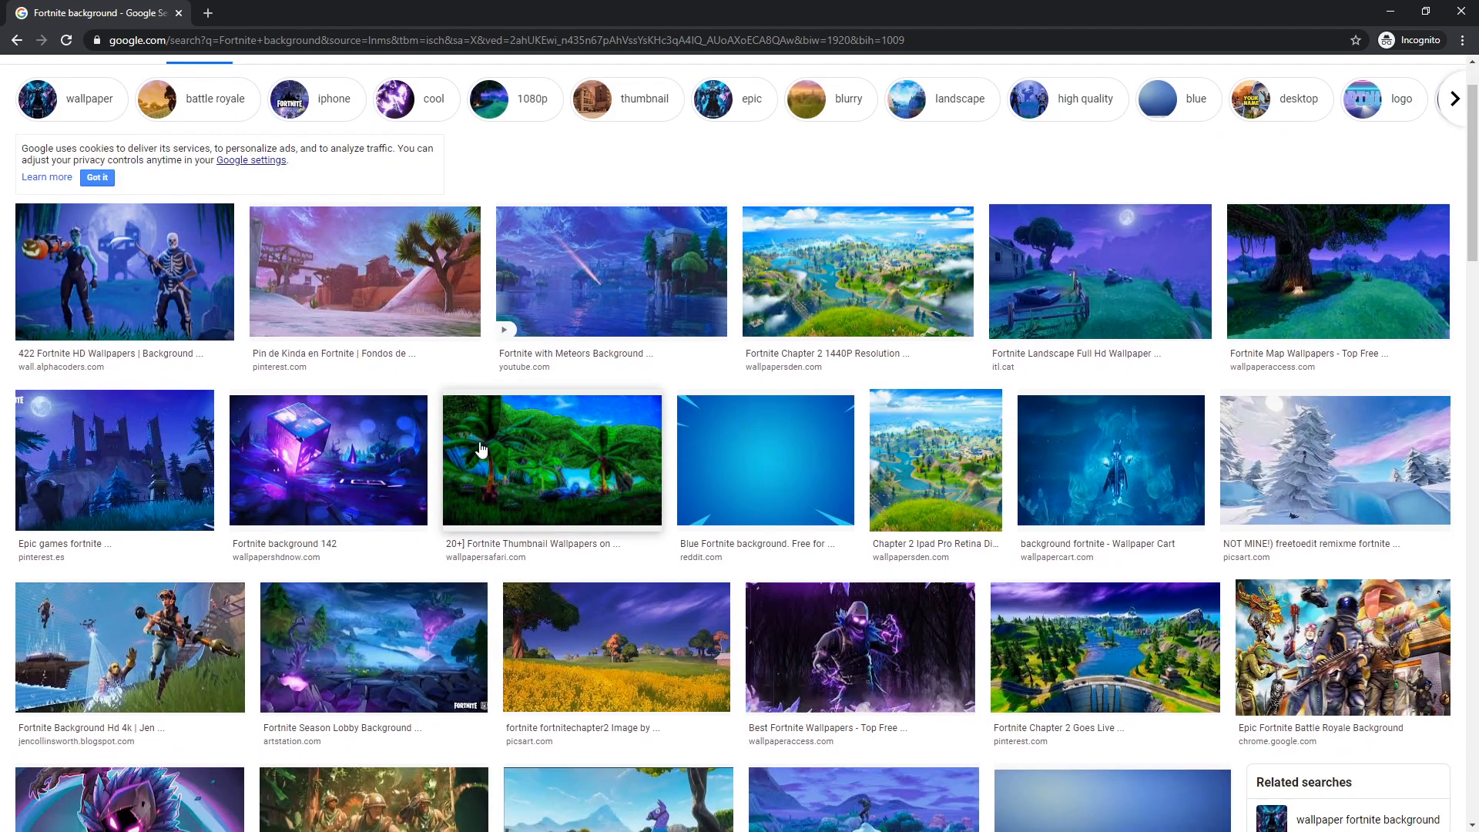
# Step: Browse the background images and preview the "Fortnite background 142" wallpaper with the purple cube
pyautogui.click(489, 432)
pyautogui.scroll(-4, 1117, 462)
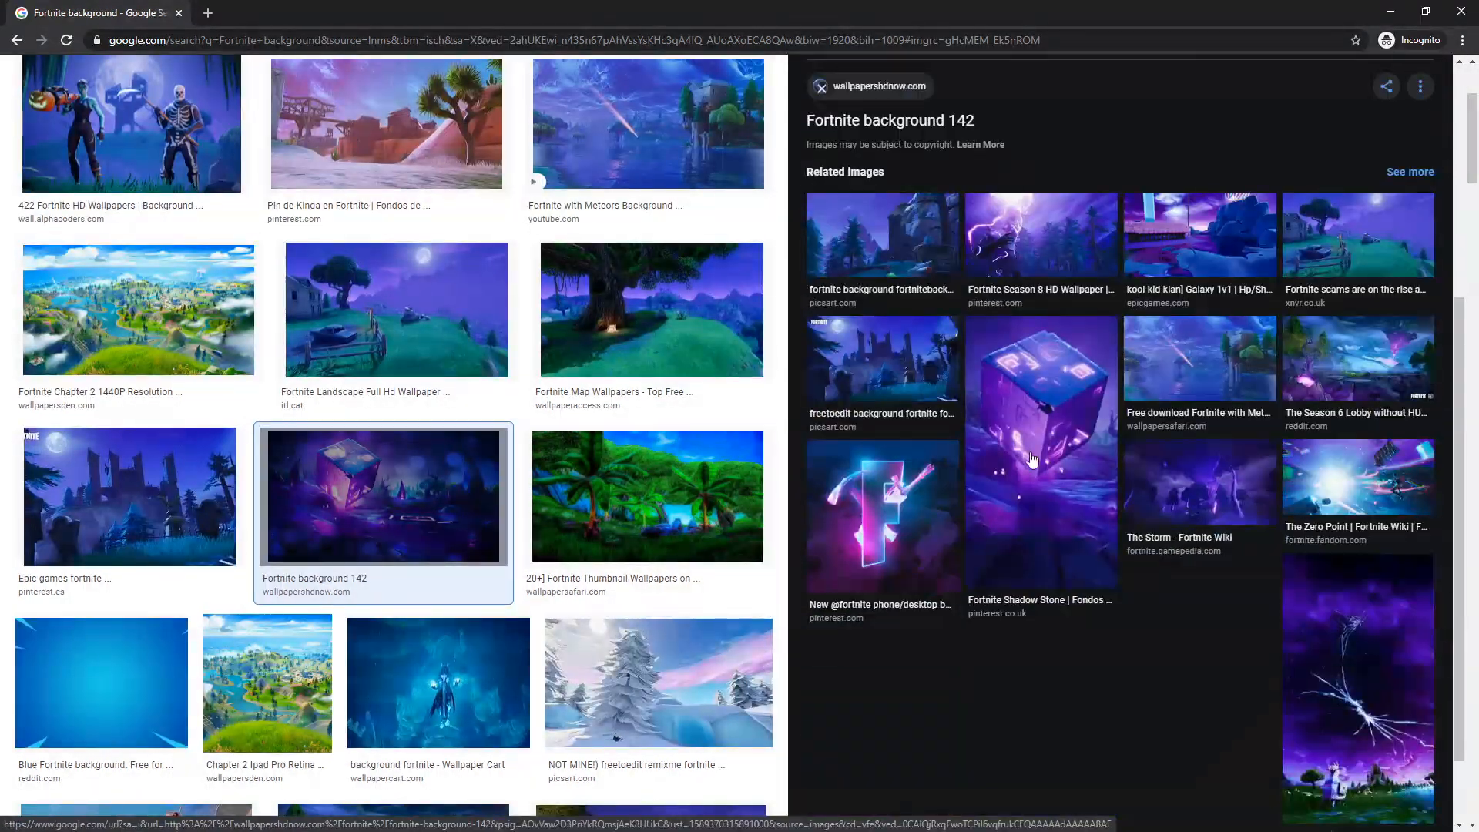
pyautogui.press('Escape')
pyautogui.scroll(3, 627, 249)
pyautogui.scroll(-15, 604, 324)
pyautogui.scroll(15, 503, 223)
pyautogui.click(326, 563)
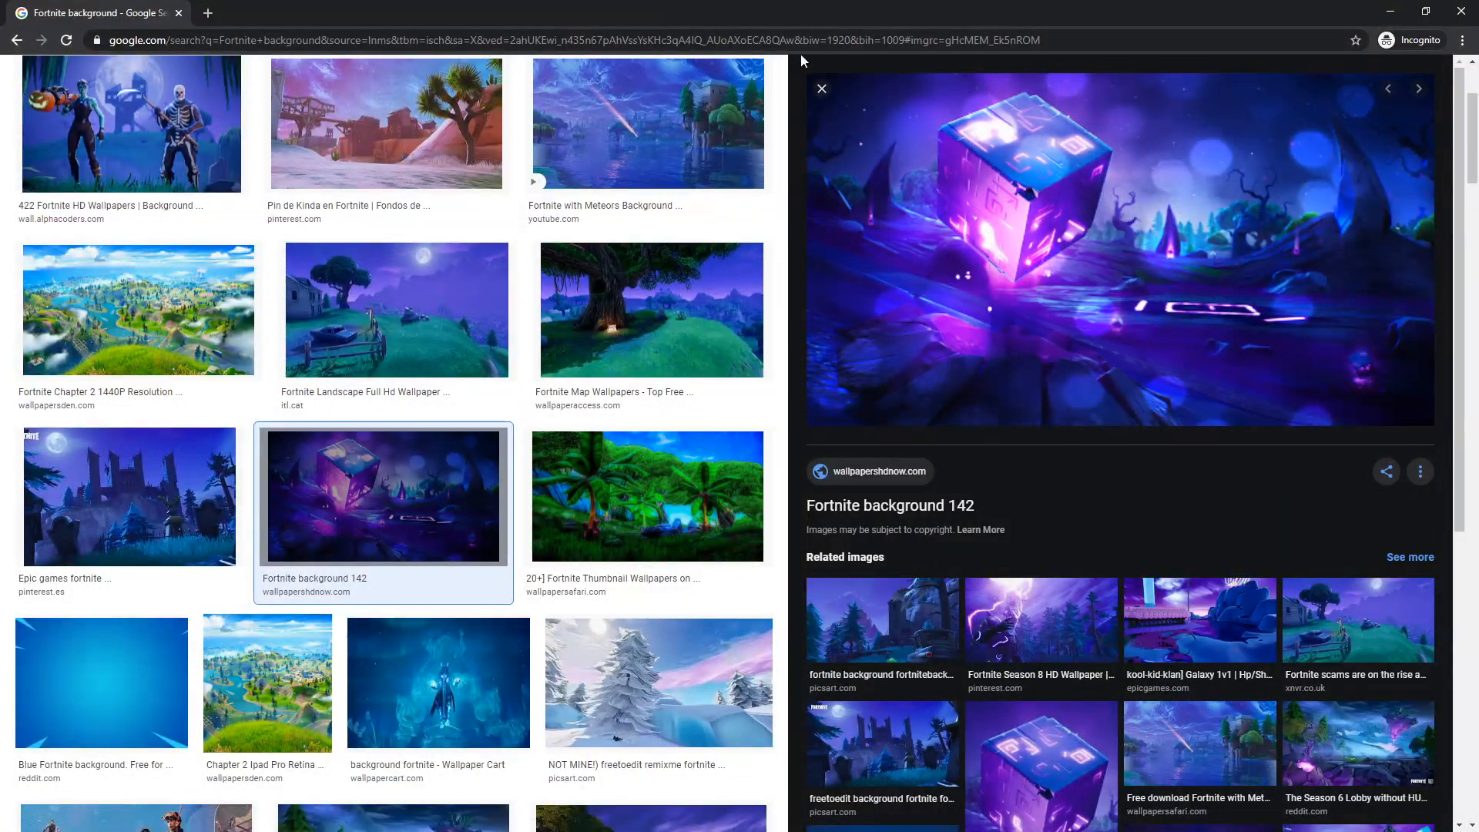
pyautogui.press('Escape')
# Step: Refine the image search to "Fortnite background cube" and preview the WallpaperSafari cube wallpaper
pyautogui.click(294, 76)
pyautogui.write('cube')
pyautogui.press('Return')
pyautogui.click(338, 347)
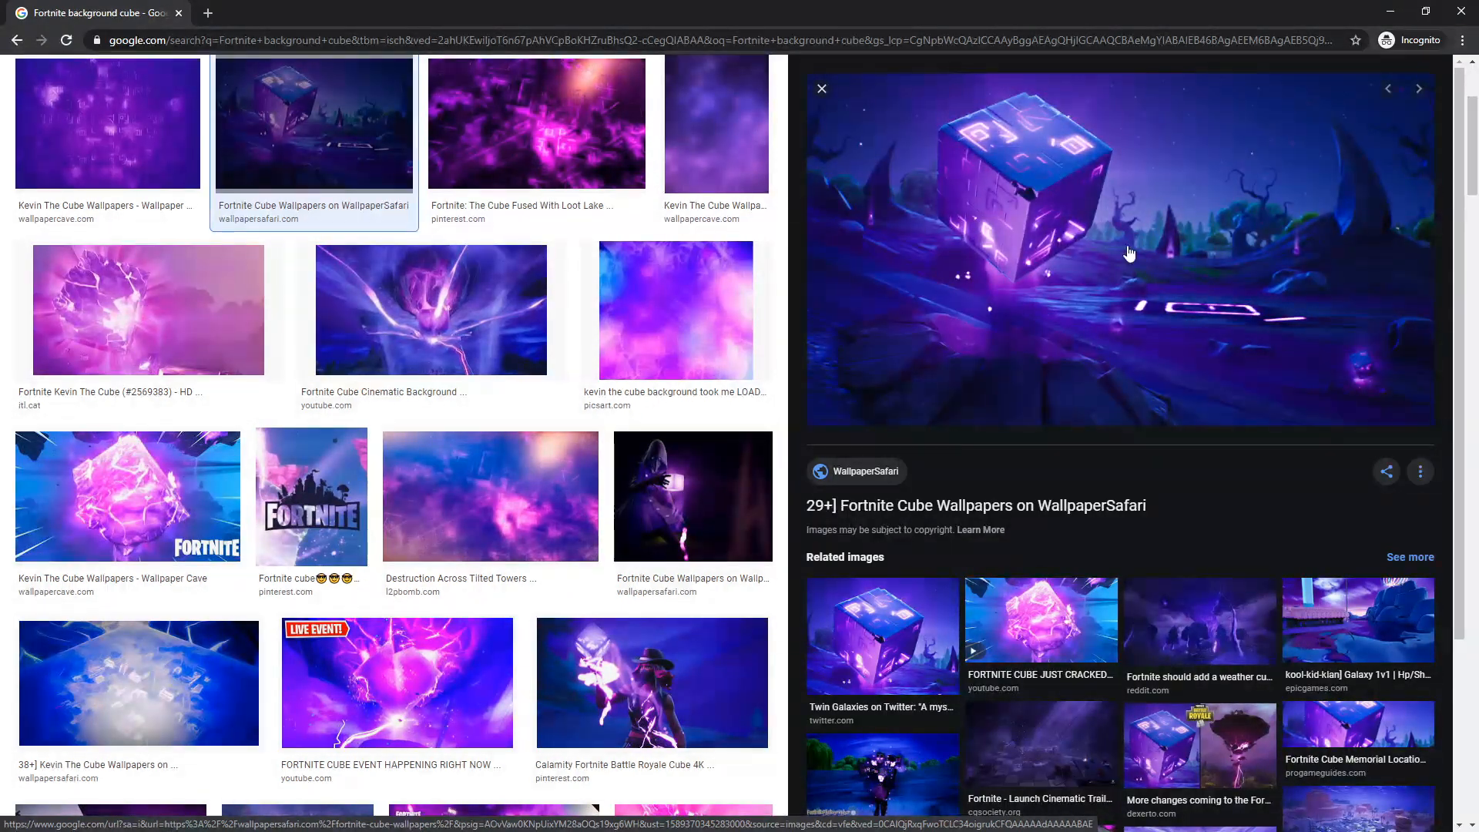
# Step: Save the previewed cube wallpaper to the Desktop as the JPEG image QDsR9S
pyautogui.rightClick(1088, 252)
pyautogui.click(1136, 392)
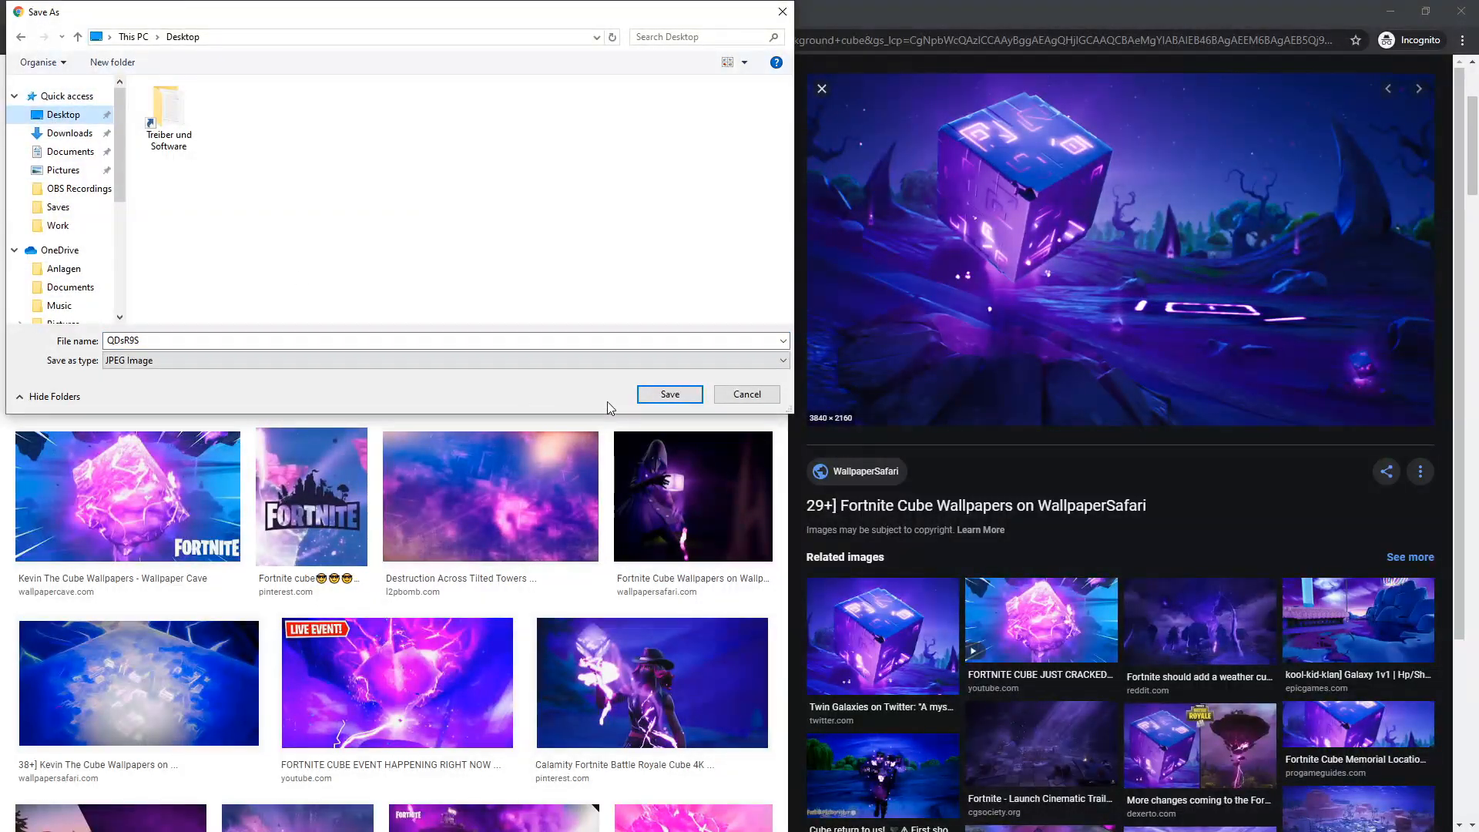
pyautogui.click(669, 394)
# Step: Look through the remaining cube image results and preview the dark hooded character wallpapers and their related images
pyautogui.scroll(3, 819, 312)
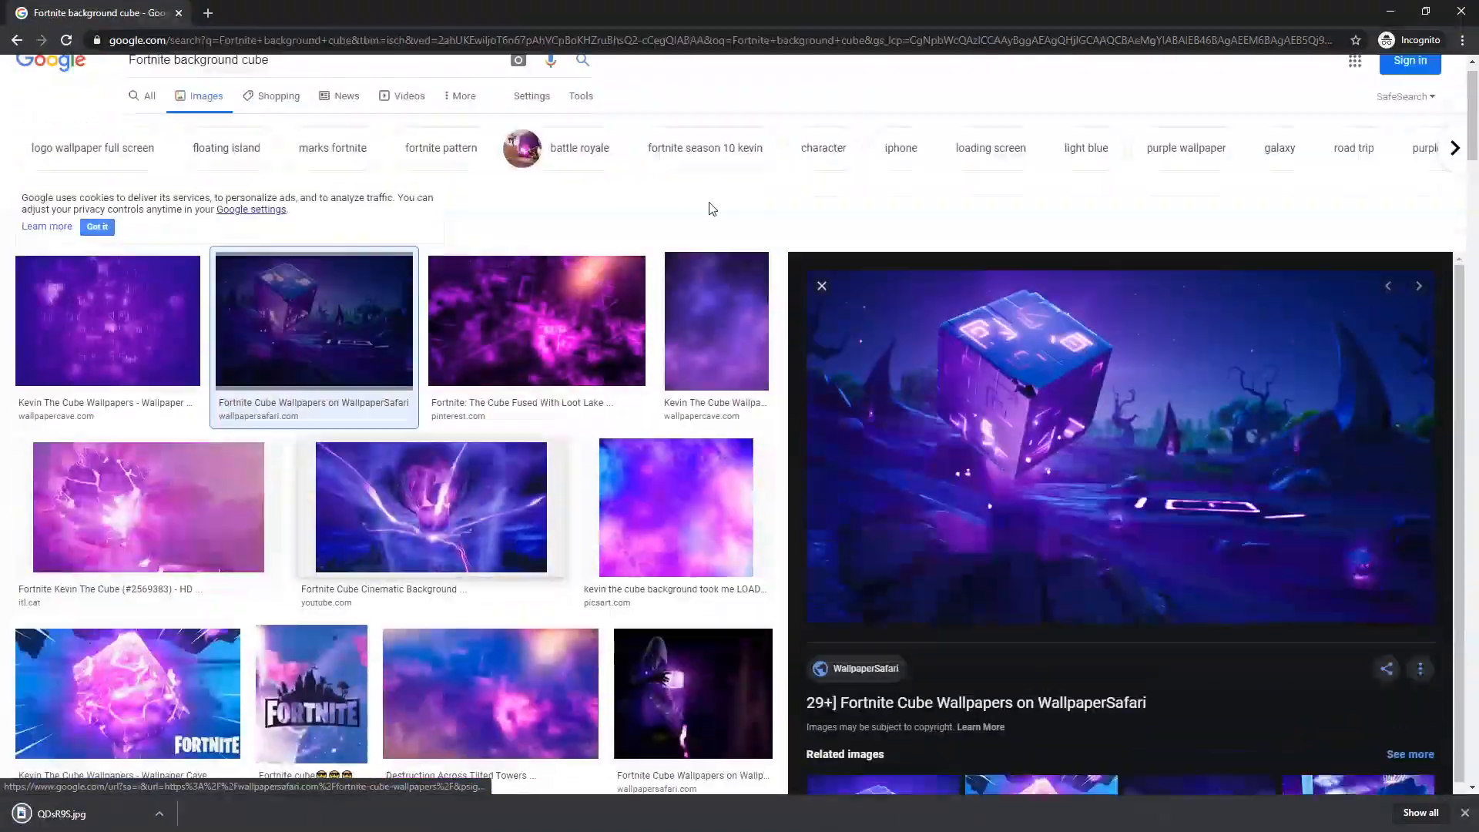
pyautogui.scroll(-2, 819, 385)
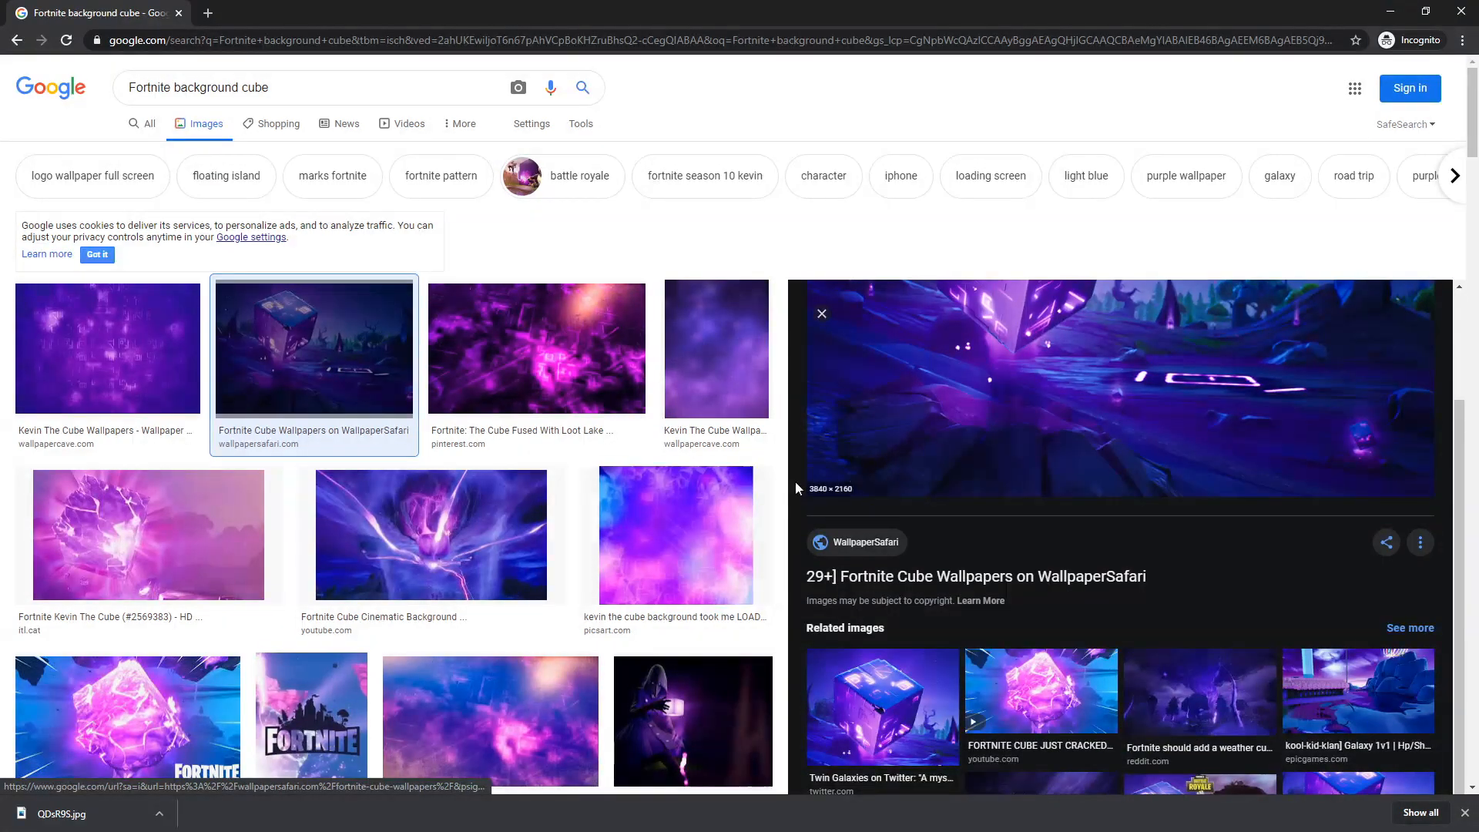
pyautogui.scroll(-6, 819, 331)
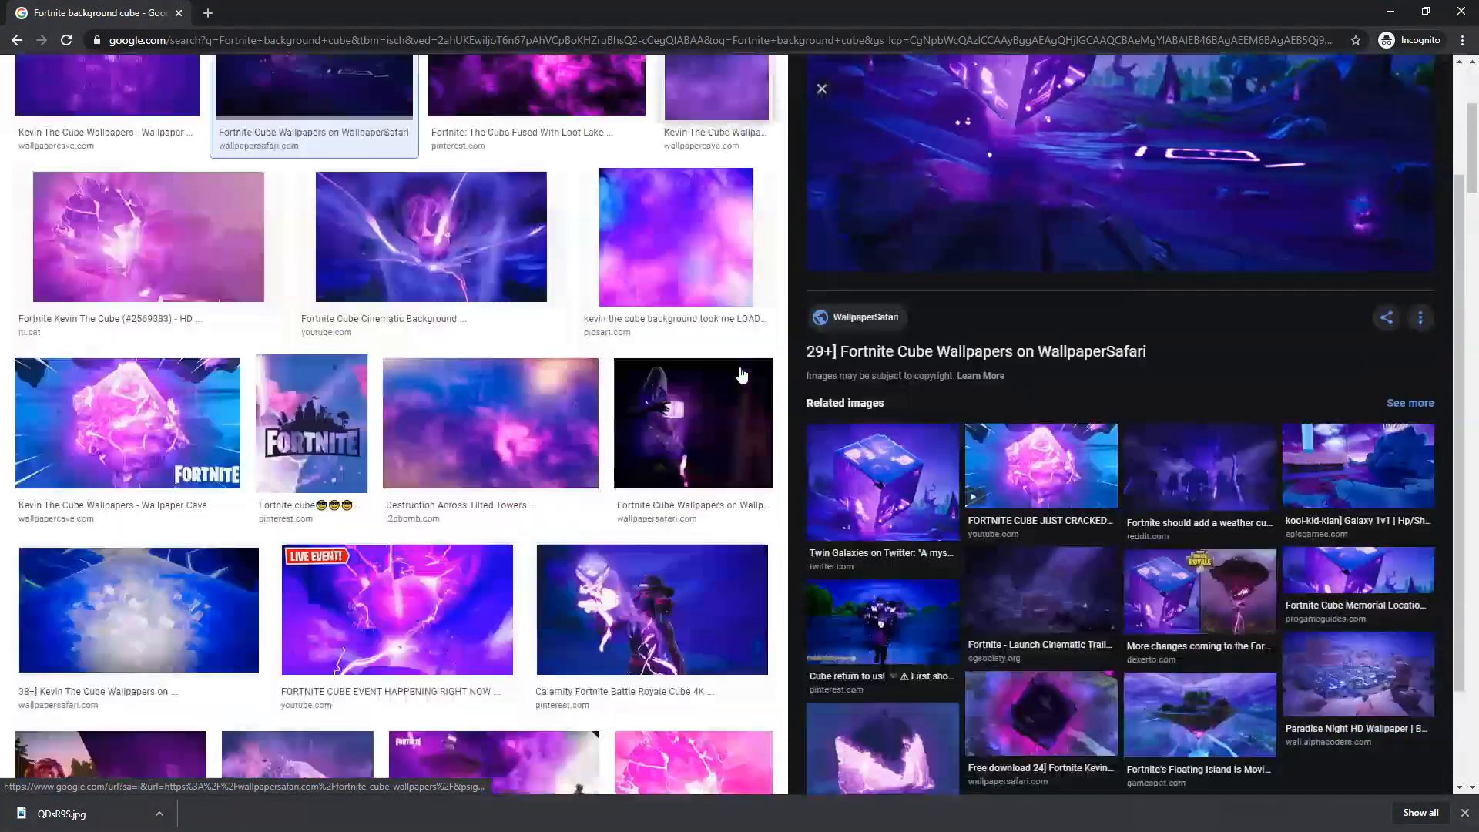
pyautogui.click(822, 89)
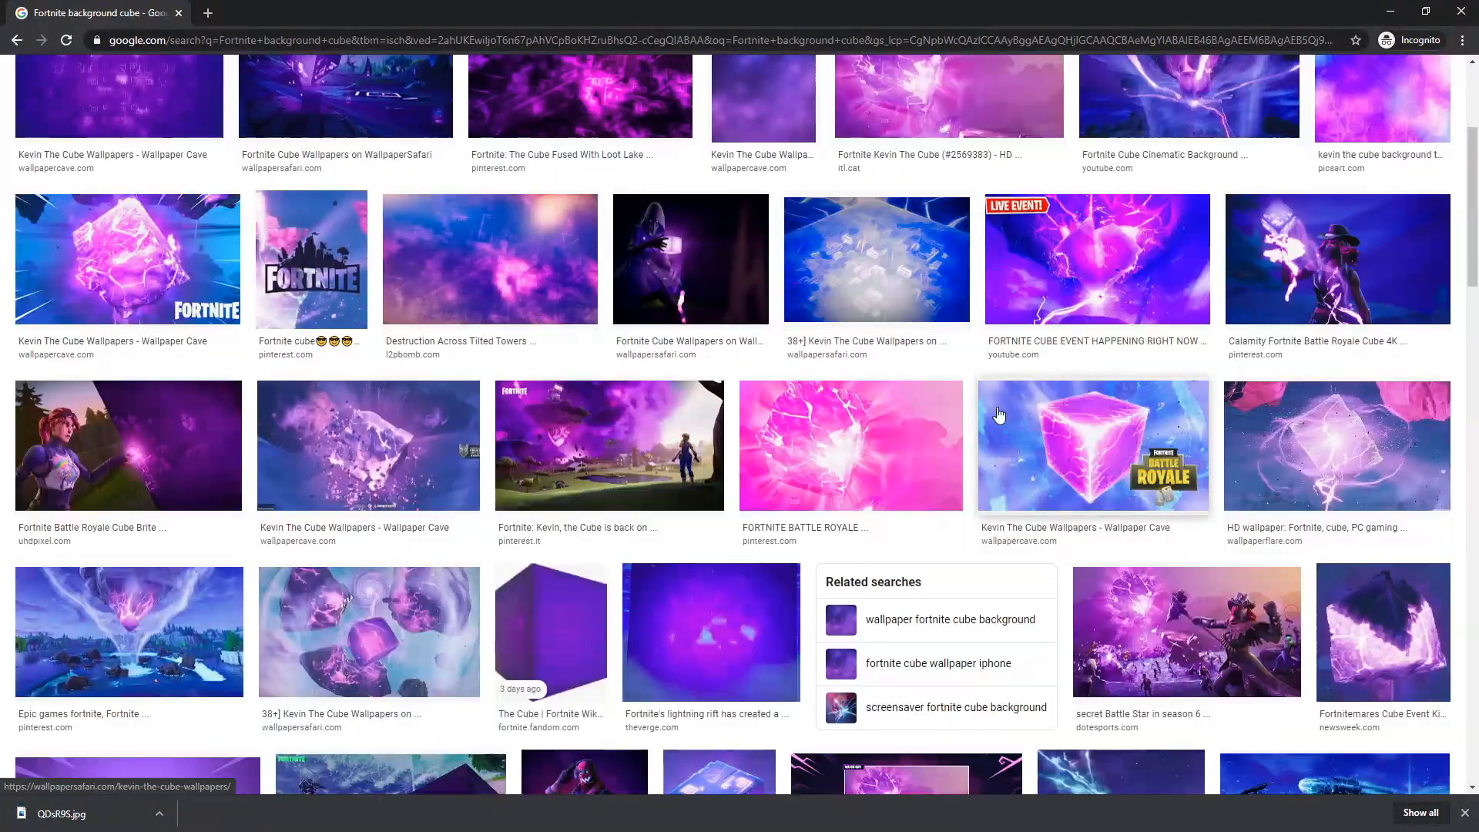
pyautogui.click(1276, 323)
pyautogui.click(693, 473)
pyautogui.scroll(-2, 801, 311)
pyautogui.click(1373, 669)
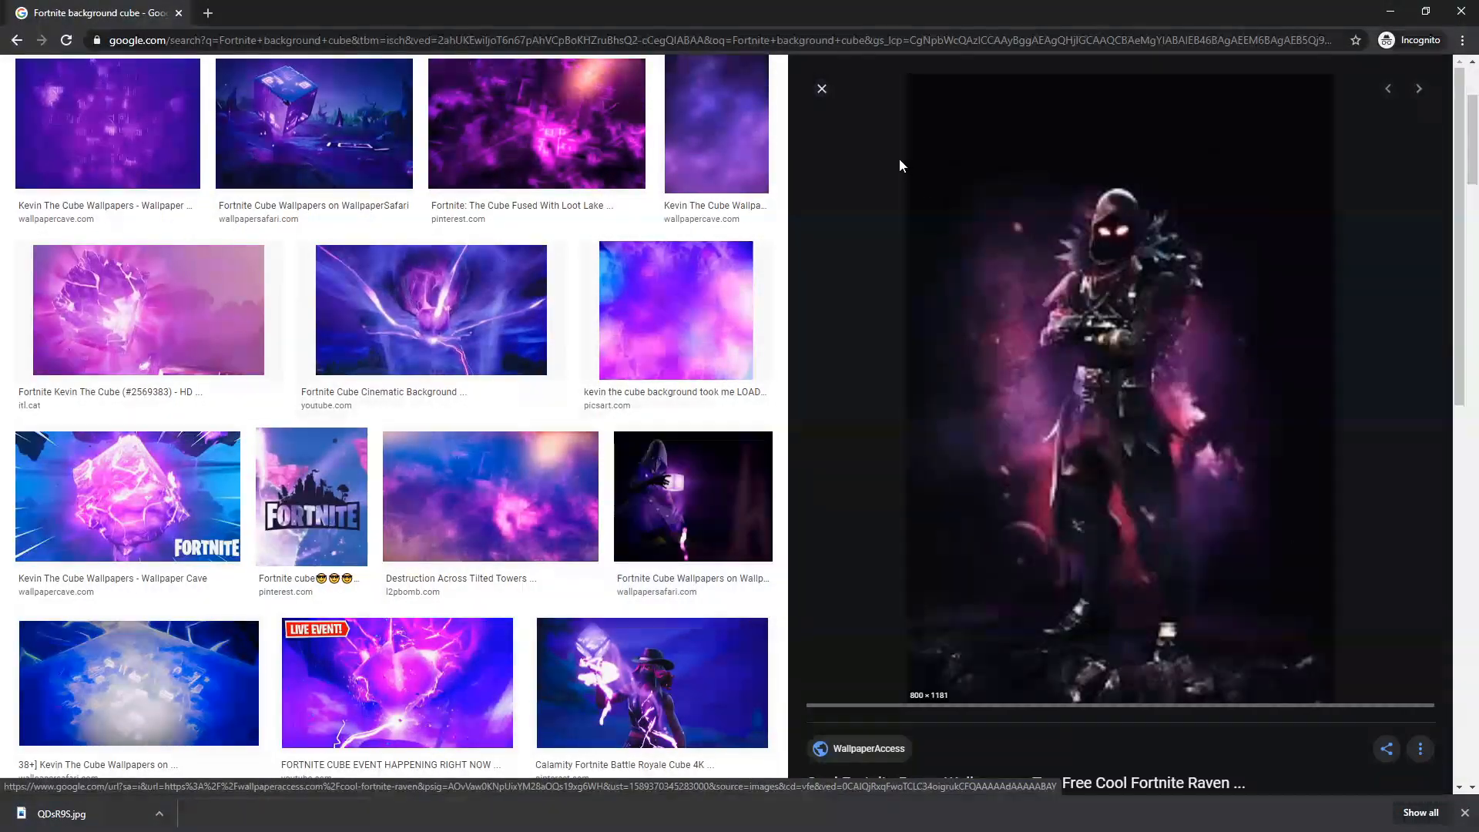
pyautogui.scroll(-2, 906, 539)
pyautogui.scroll(2, 908, 641)
pyautogui.press('Escape')
# Step: Change the image search to "Fortnite Raven" and refine it to "Fortnite Raven png"
pyautogui.doubleClick(245, 78)
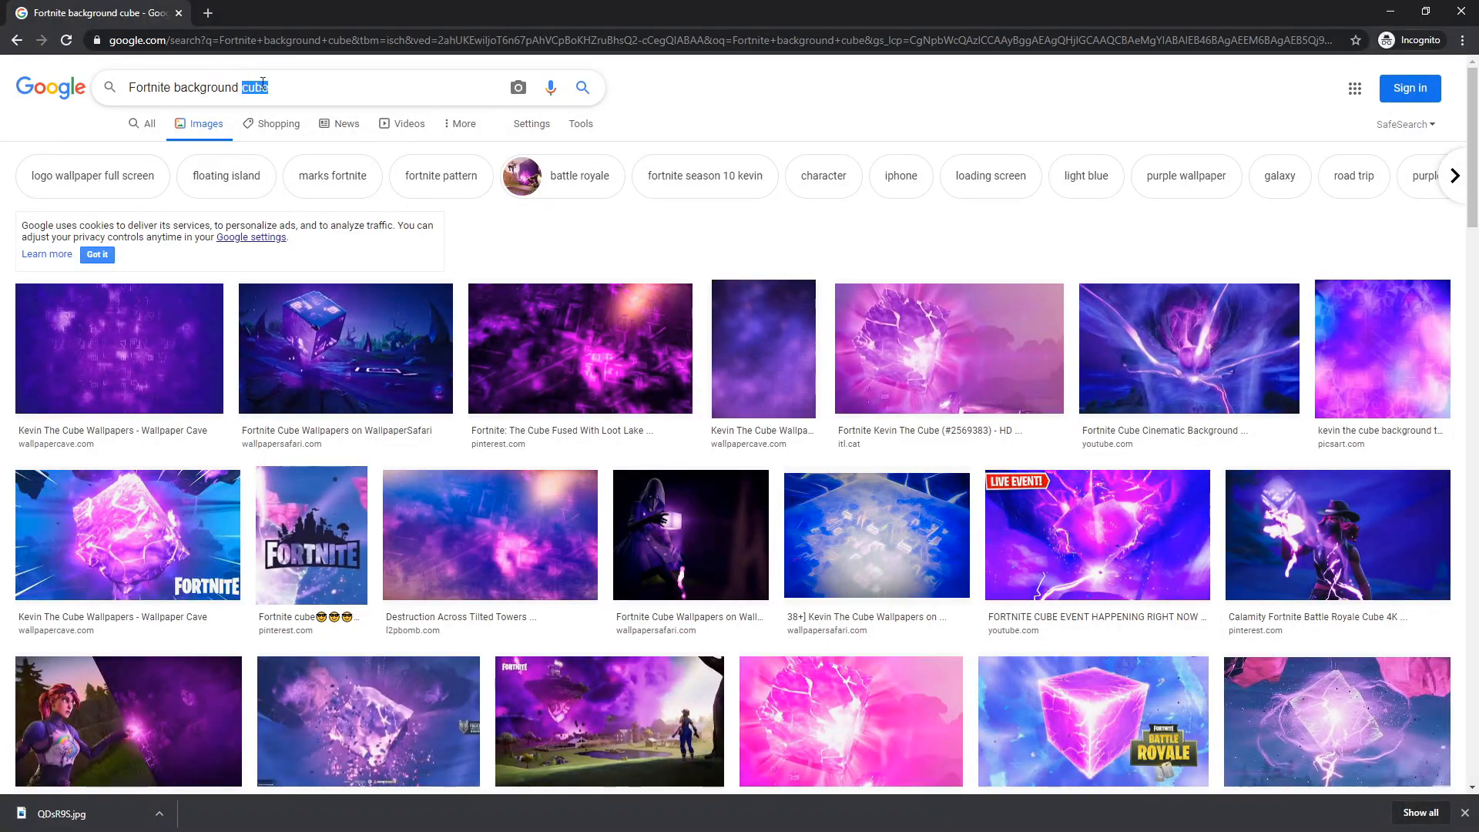
pyautogui.press('BackSpace')
pyautogui.press('BackSpace')
pyautogui.press('BackSpace')
pyautogui.press('BackSpace')
pyautogui.press('BackSpace')
pyautogui.press('BackSpace')
pyautogui.press('BackSpace')
pyautogui.press('BackSpace')
pyautogui.press('BackSpace')
pyautogui.press('BackSpace')
pyautogui.press('BackSpace')
pyautogui.press('BackSpace')
pyautogui.write('Rave')
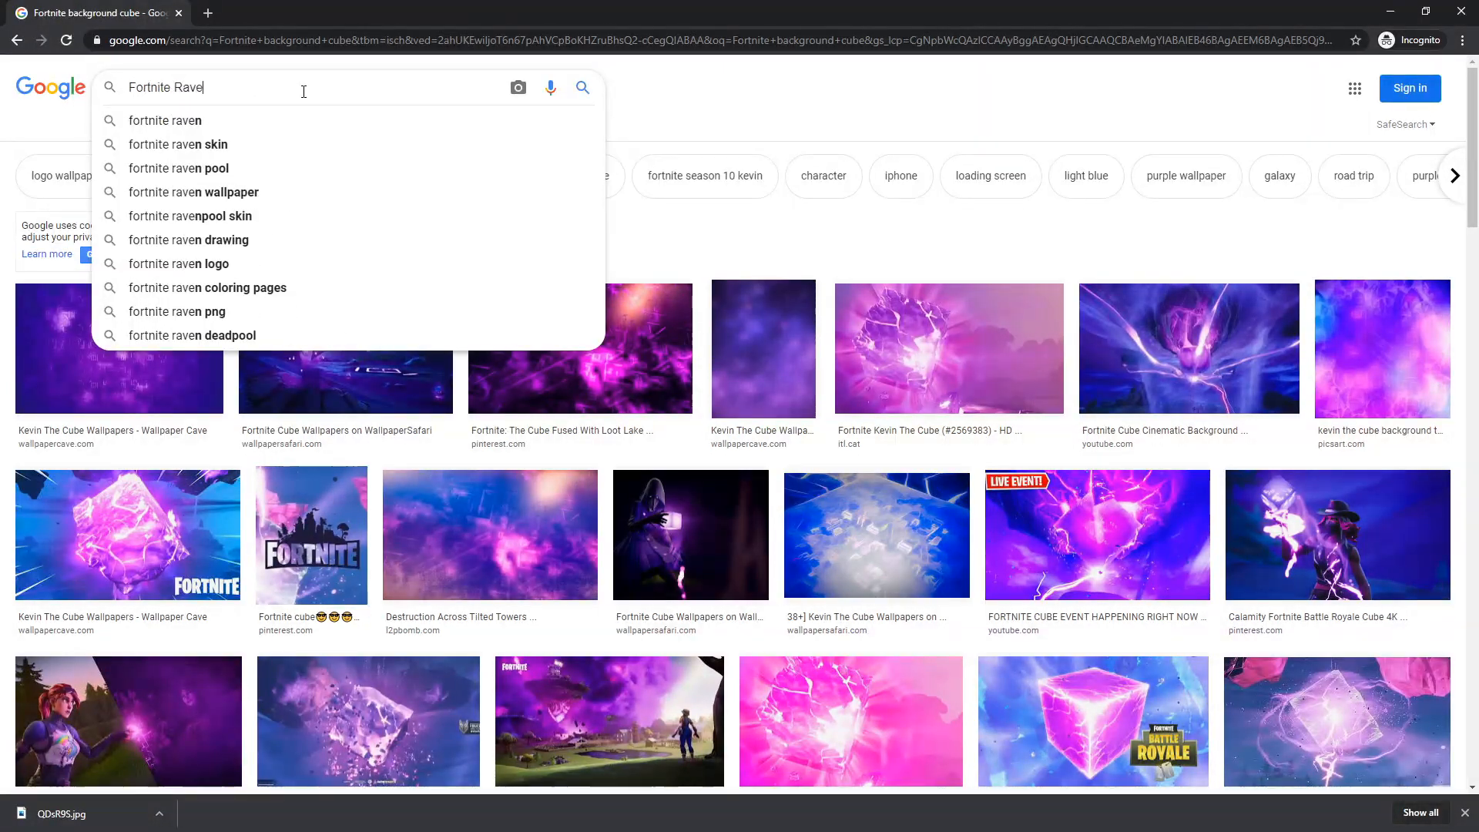
pyautogui.write('n')
pyautogui.press('Return')
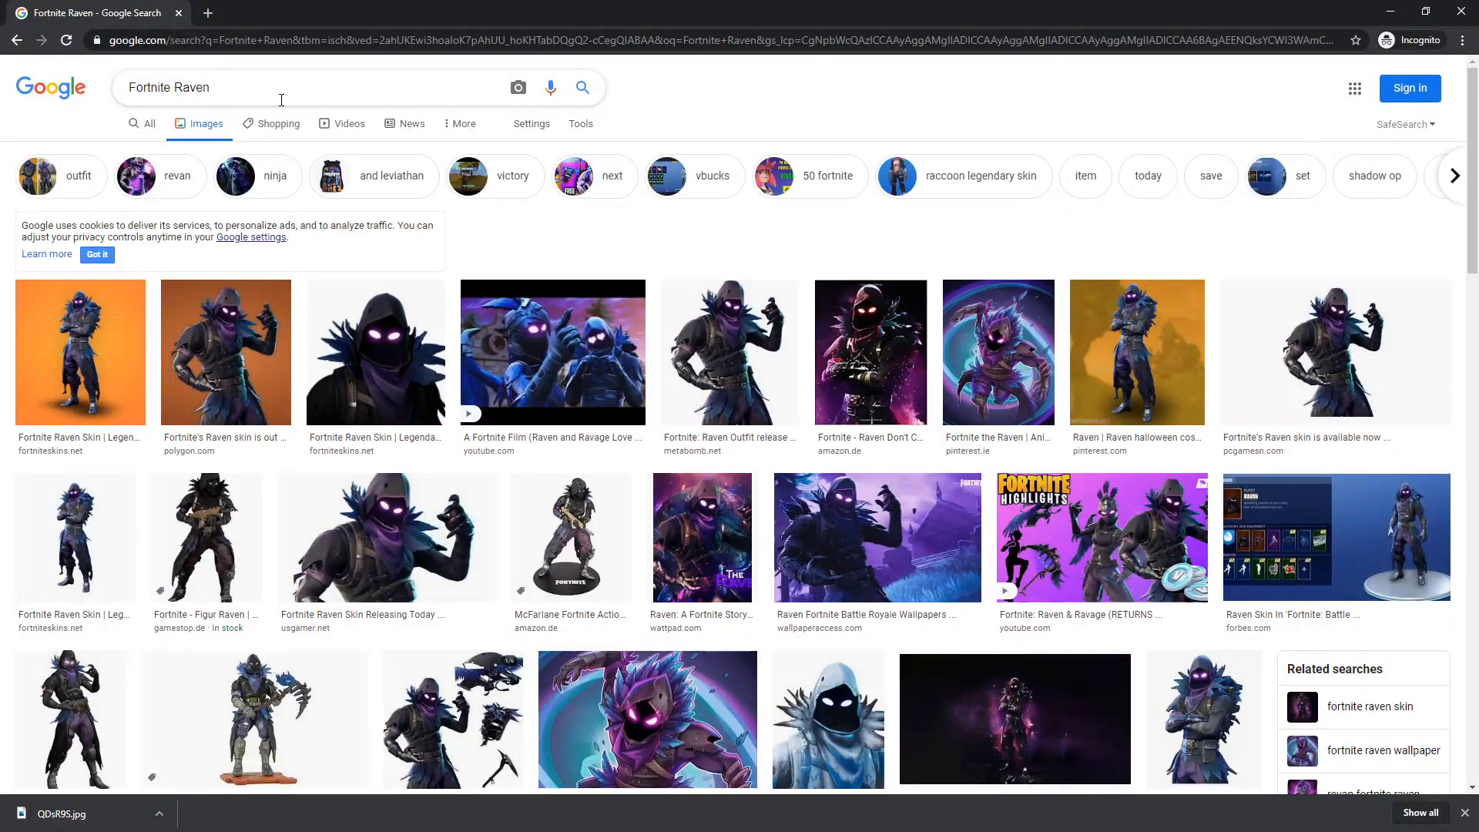
pyautogui.write('png')
pyautogui.press('Return')
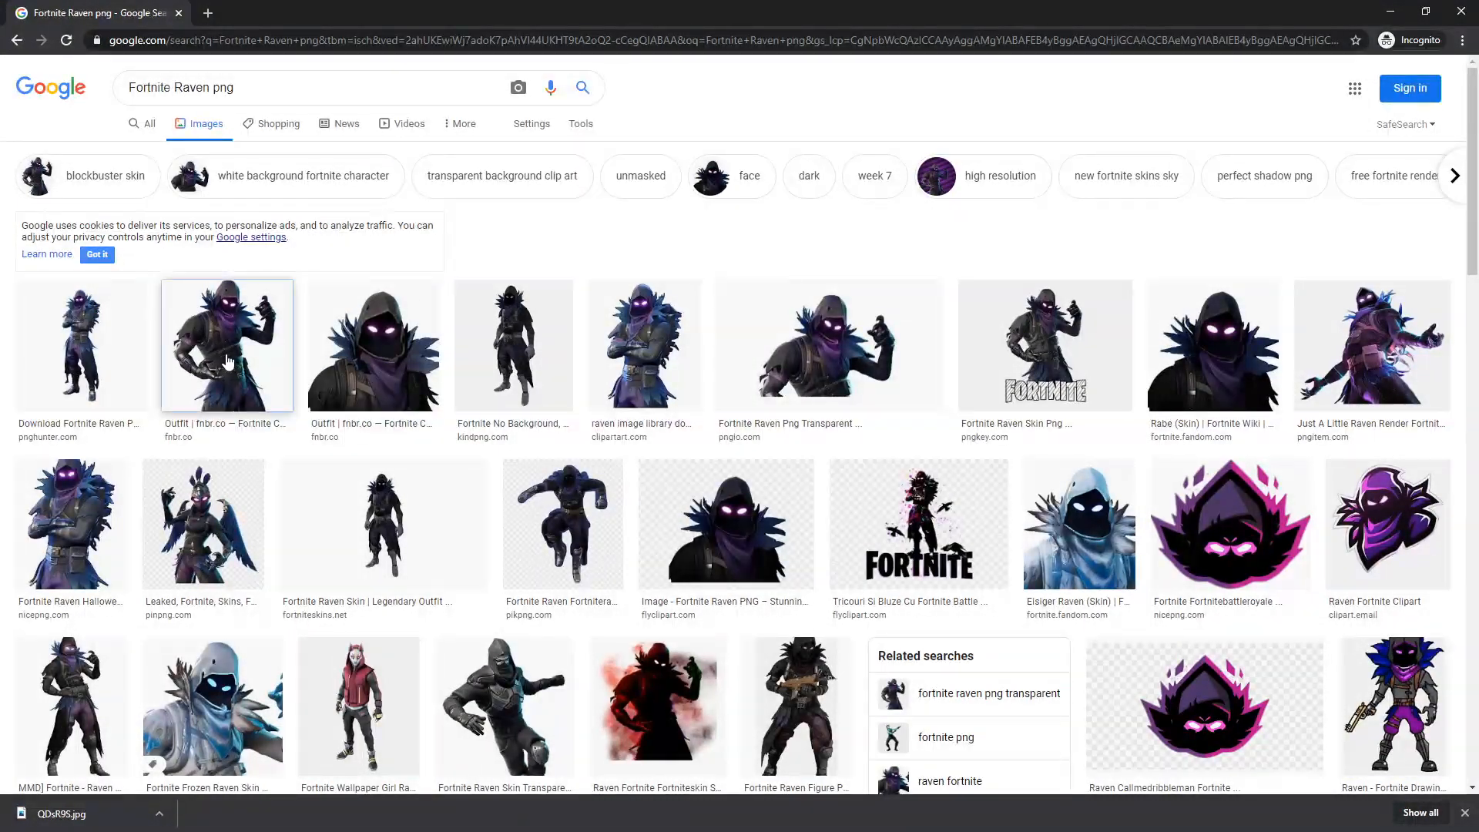
# Step: Preview the fnbr and PNGHunter Raven images and open the Fortnite Skins Raven result in a separate tab
pyautogui.click(228, 362)
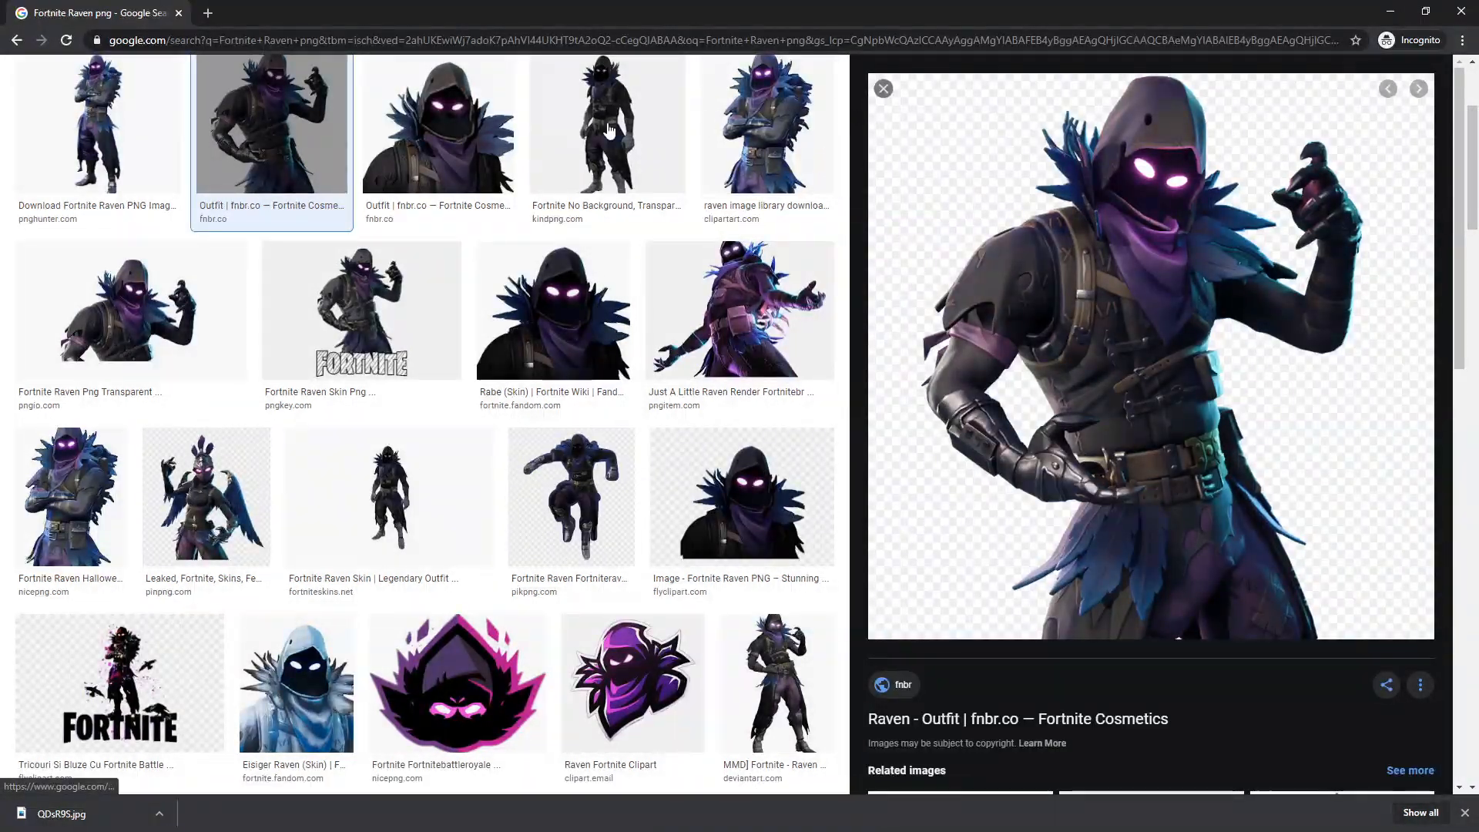
pyautogui.scroll(2, 309, 231)
pyautogui.click(90, 293)
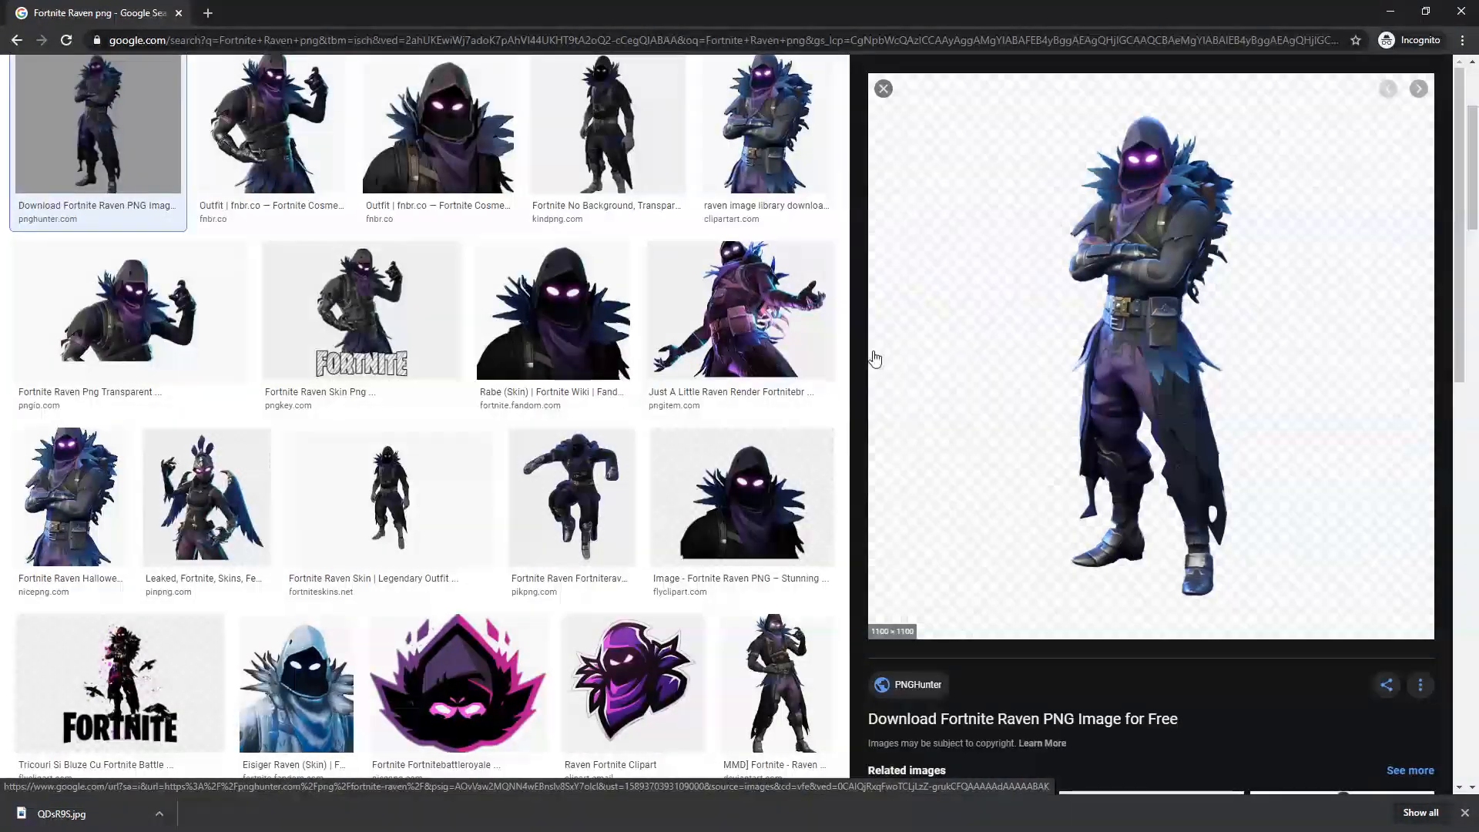
pyautogui.click(436, 131)
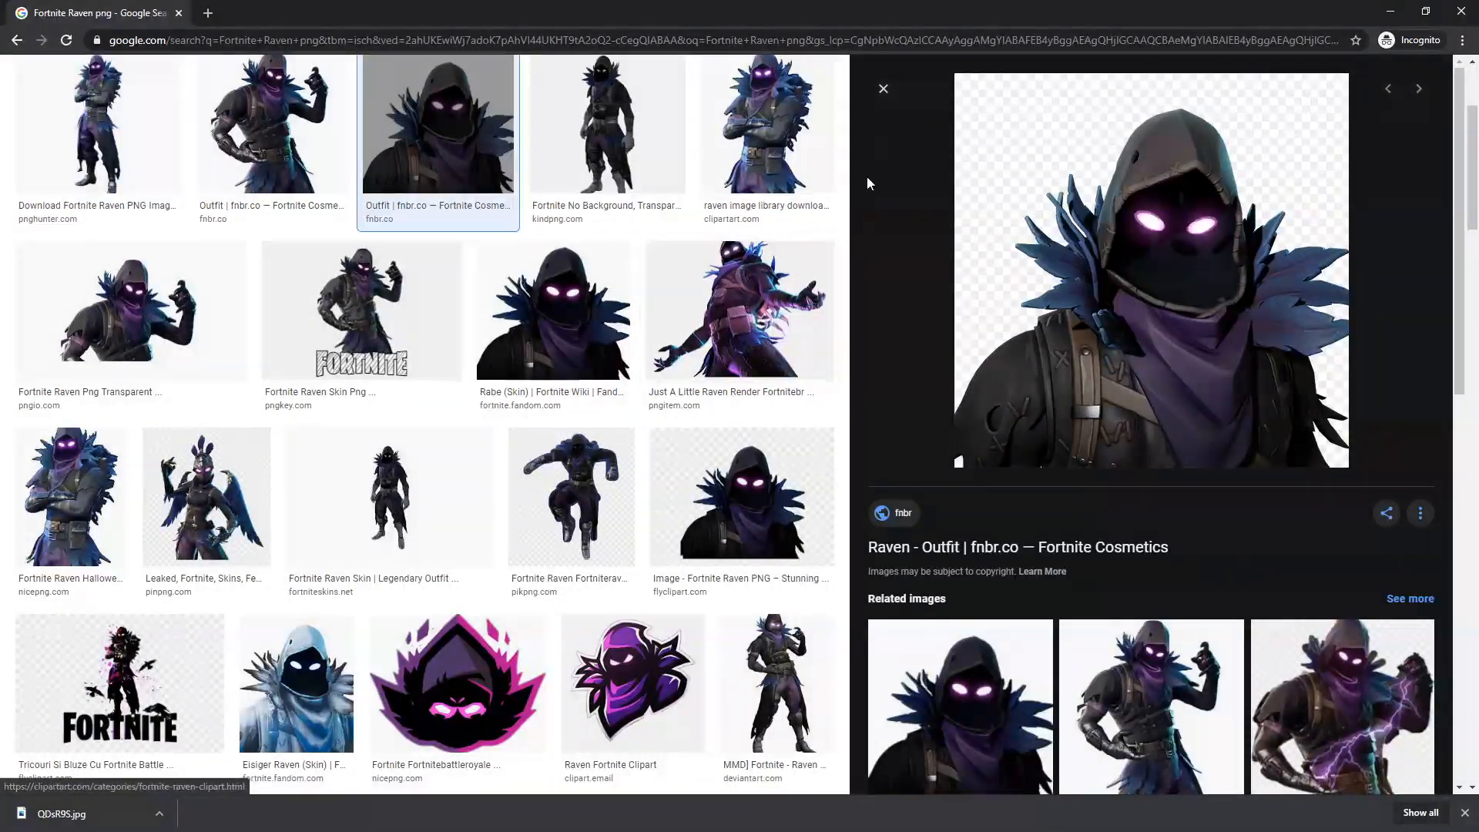
pyautogui.click(884, 89)
pyautogui.middleClick(288, 156)
# Step: Reduce the image search to "Fortnite Raven" and preview the full-body Raven skin on the orange background
pyautogui.scroll(3, 231, 151)
pyautogui.doubleClick(225, 87)
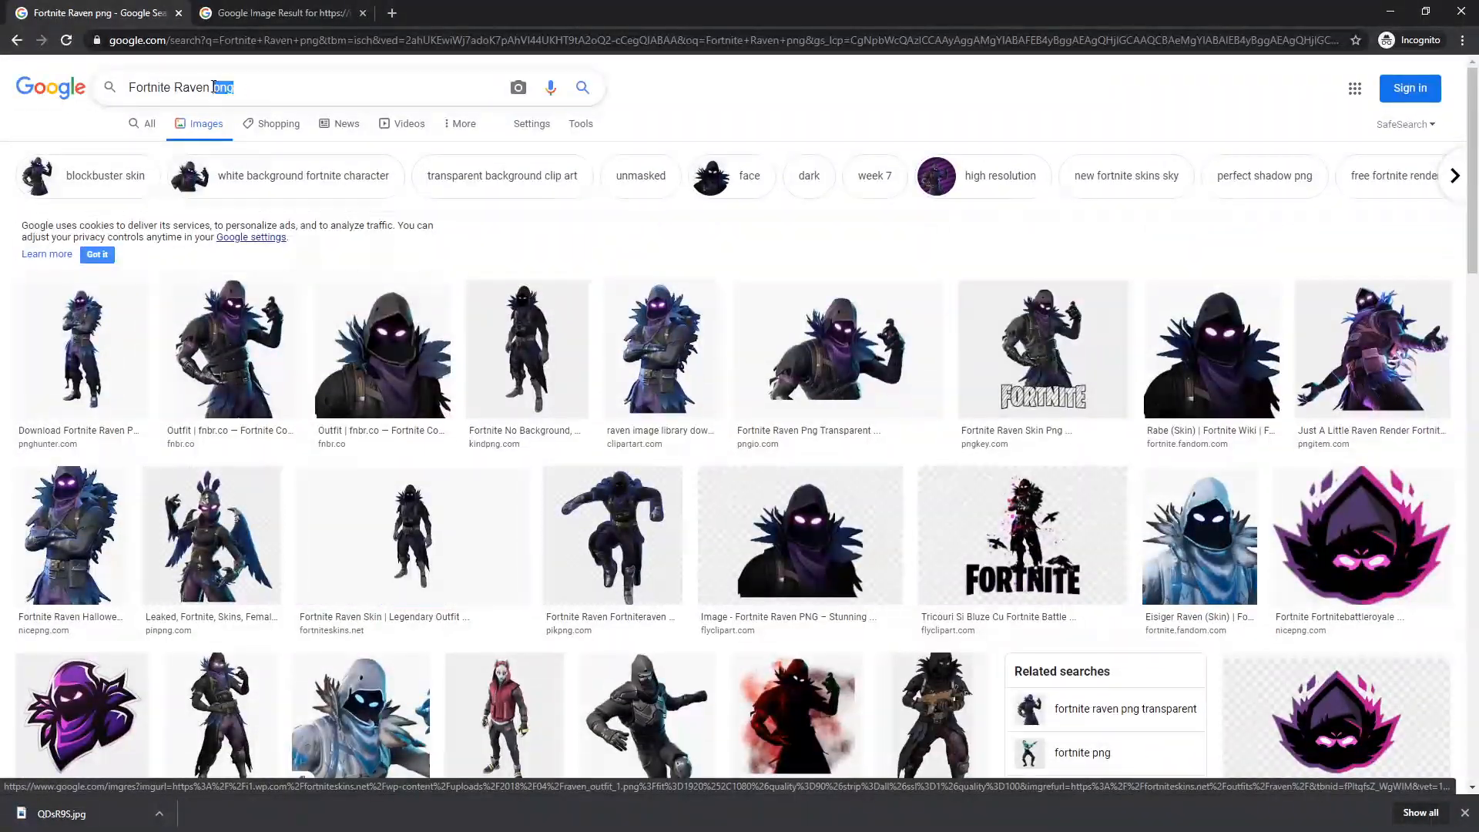
pyautogui.press('BackSpace')
pyautogui.press('Return')
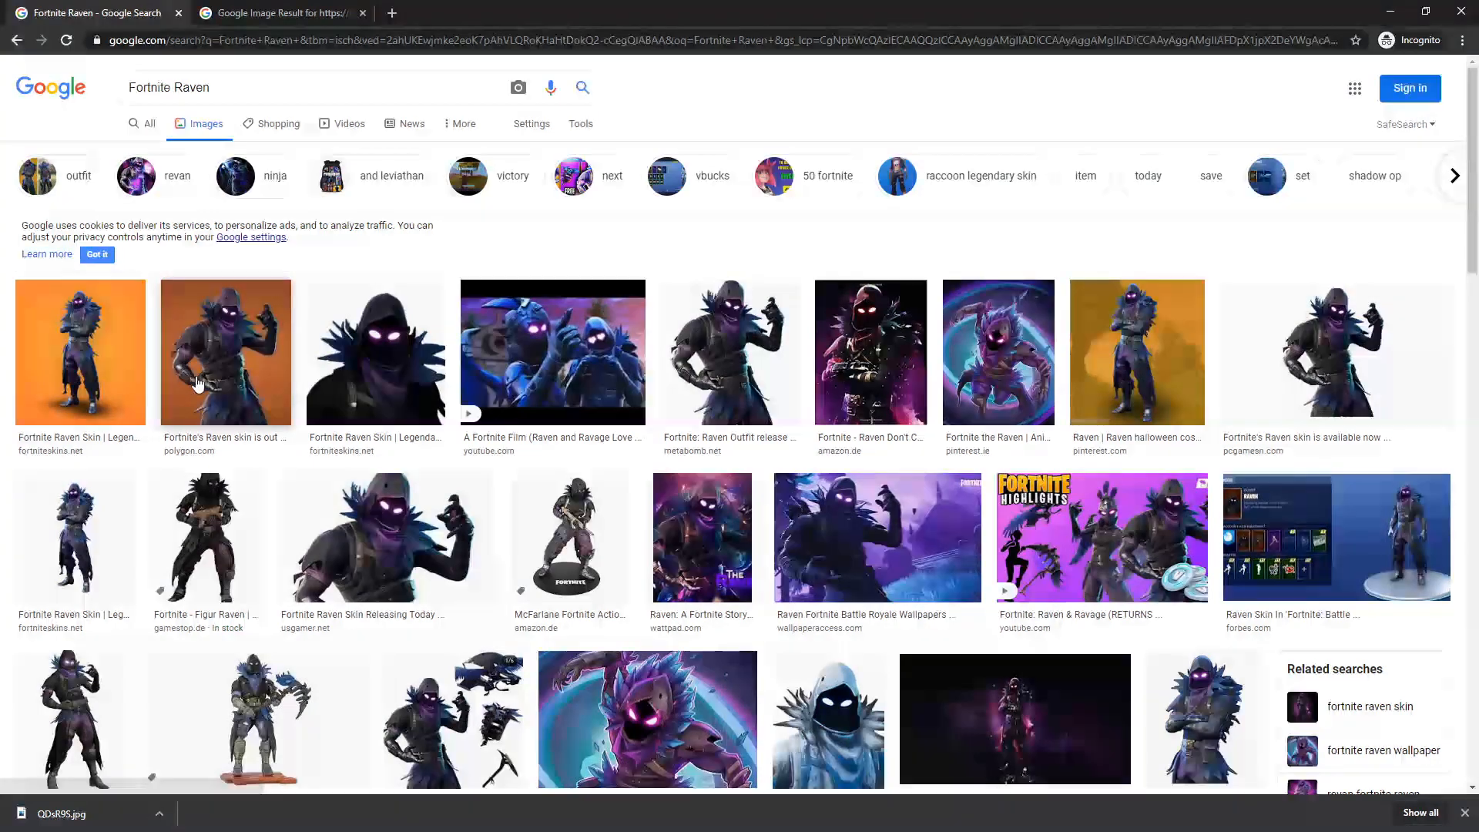
pyautogui.click(108, 340)
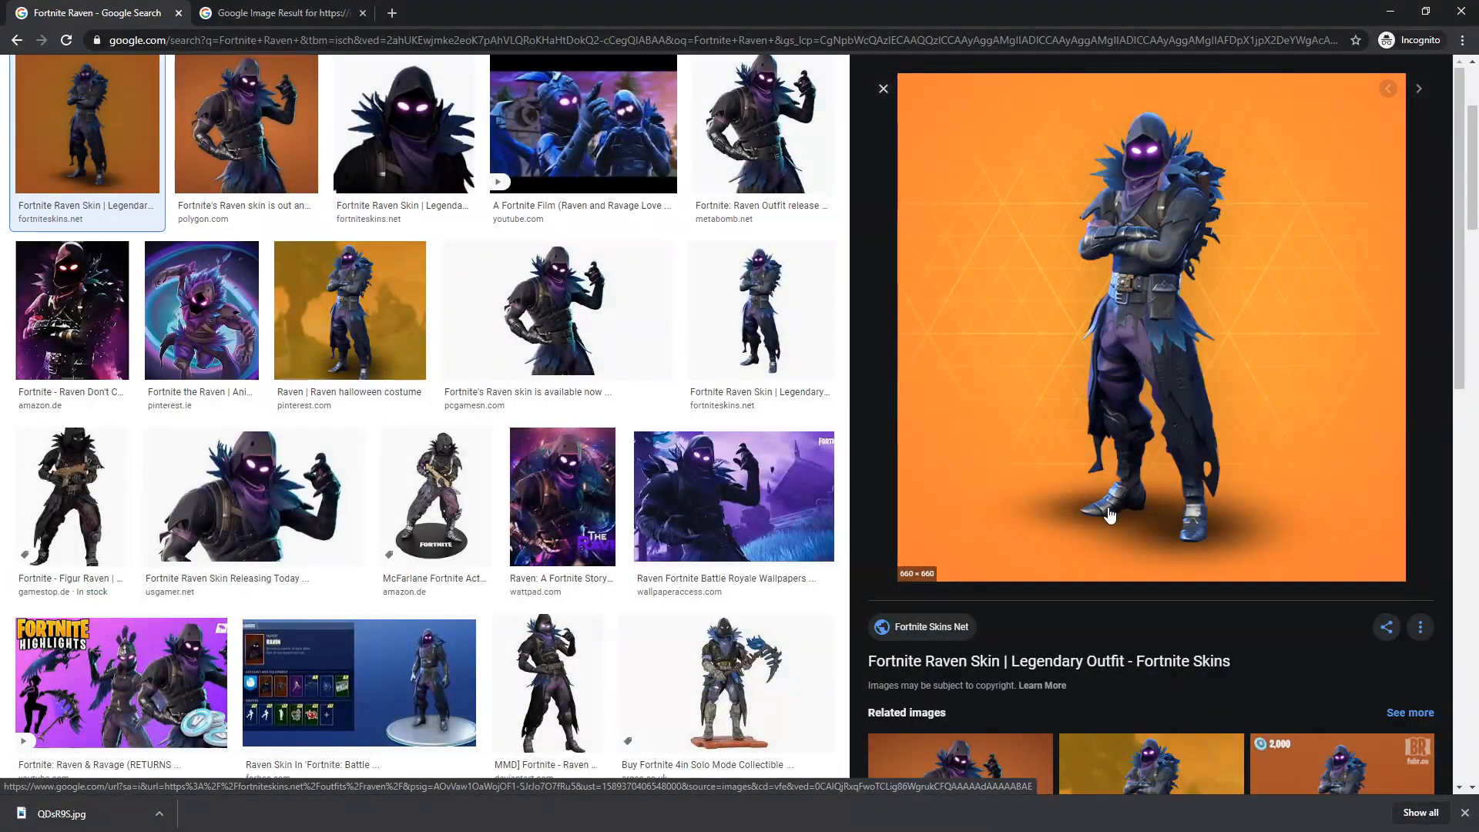
# Step: Compare the preview with the Raven result in the other tab and close that tab
pyautogui.click(280, 13)
pyautogui.click(125, 10)
pyautogui.click(279, 13)
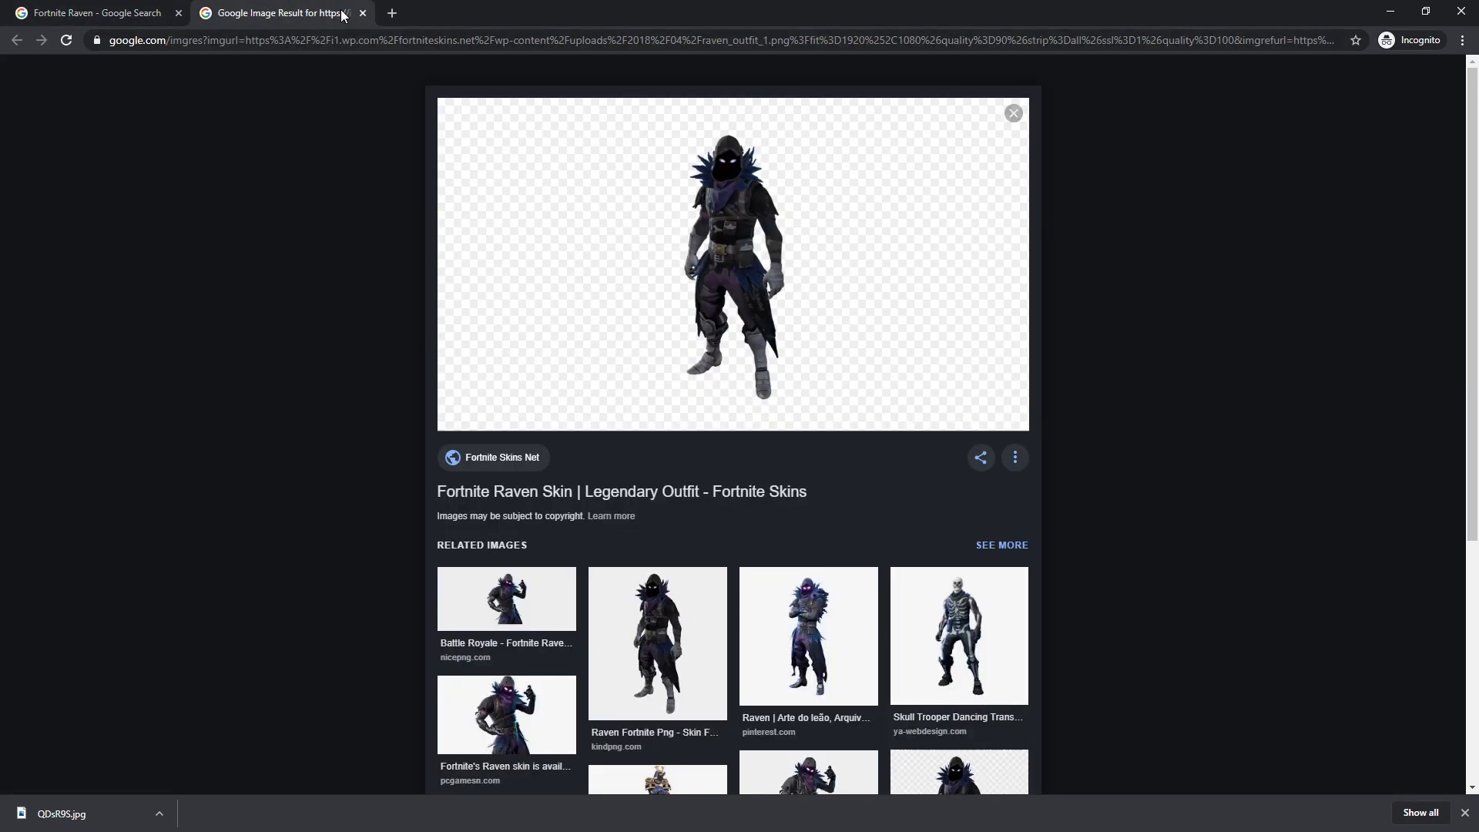
pyautogui.click(365, 13)
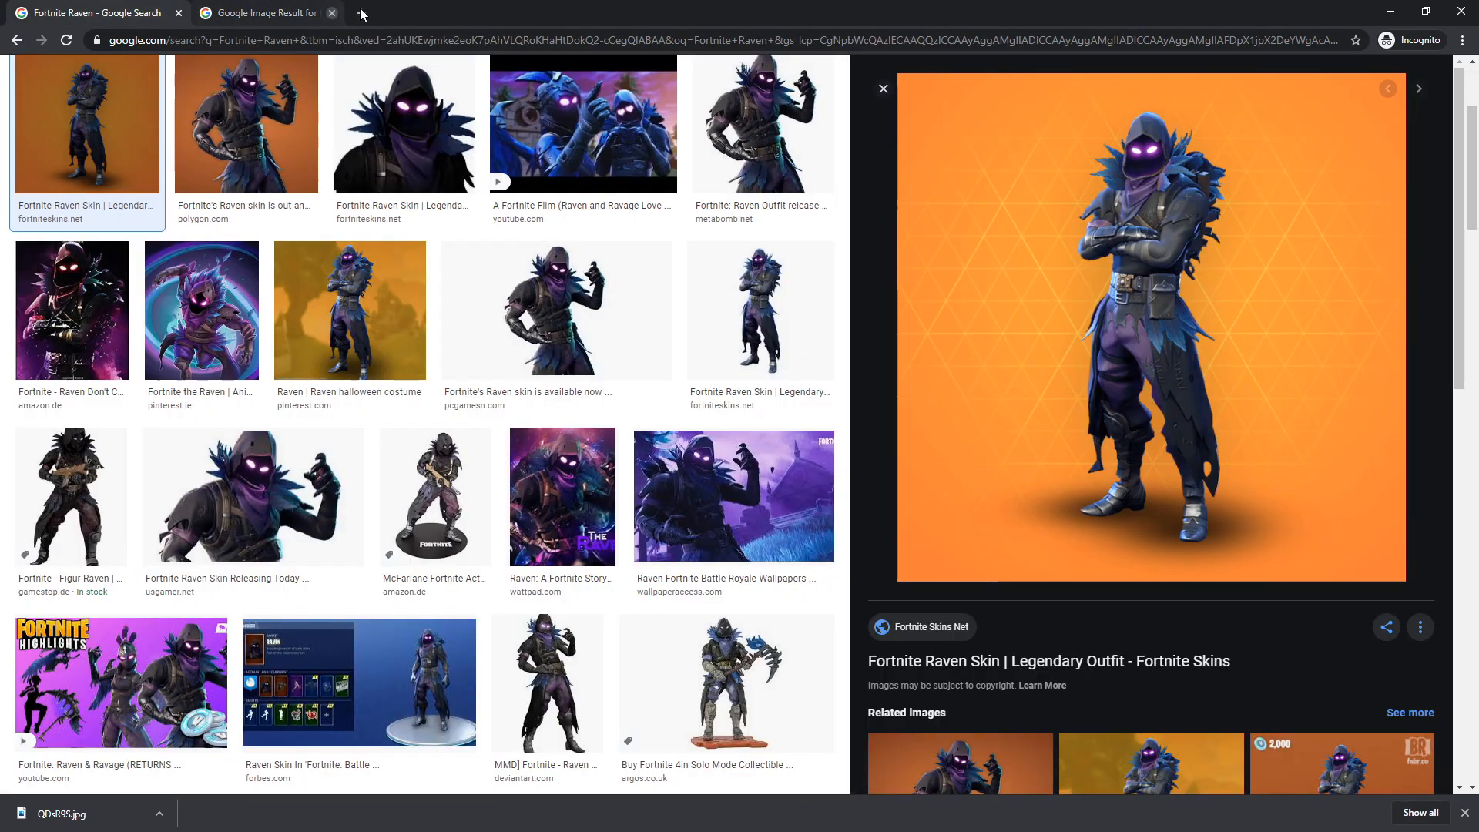
# Step: Search the images again for "Fortnite Raven png"
pyautogui.scroll(3, 323, 340)
pyautogui.click(263, 87)
pyautogui.write('p')
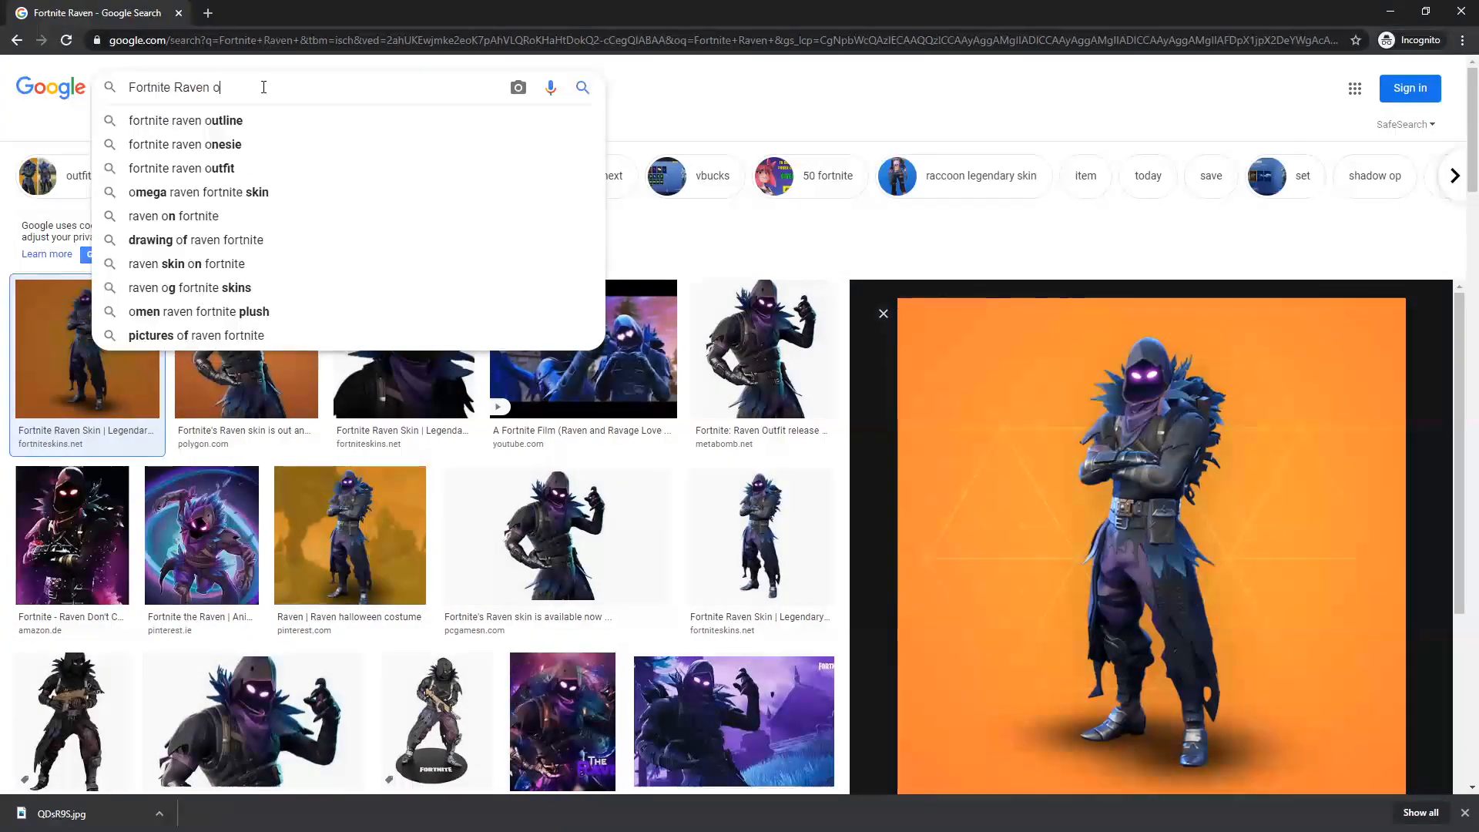
pyautogui.write('ng')
pyautogui.press('Return')
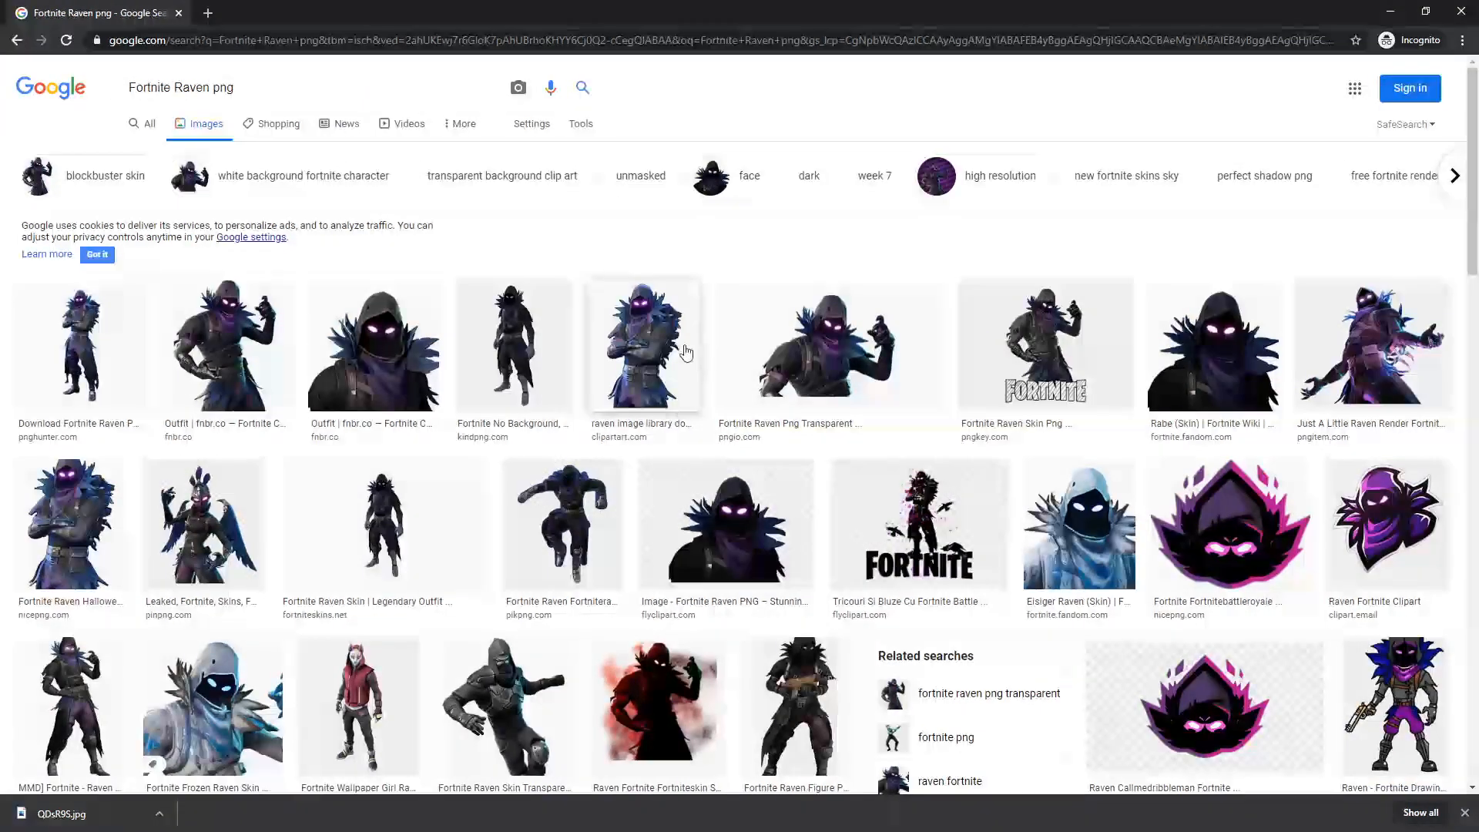
# Step: Save the fnbr Raven outfit image with the raised hand to the Desktop as the PNG image Raven2
pyautogui.click(316, 375)
pyautogui.rightClick(1024, 289)
pyautogui.click(1079, 434)
pyautogui.scroll(4, 62, 159)
pyautogui.click(57, 117)
pyautogui.doubleClick(164, 339)
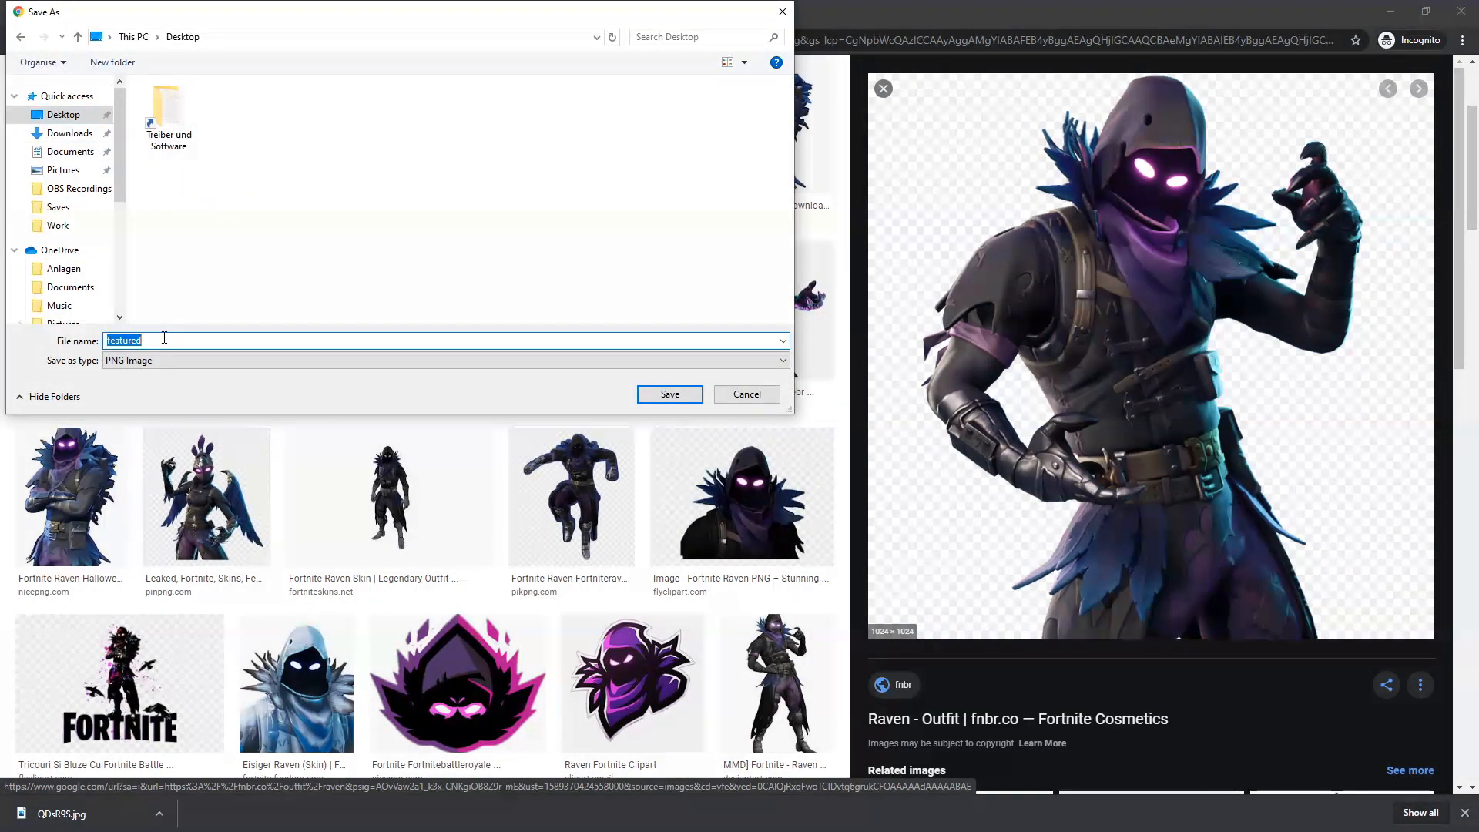
pyautogui.press('Return')
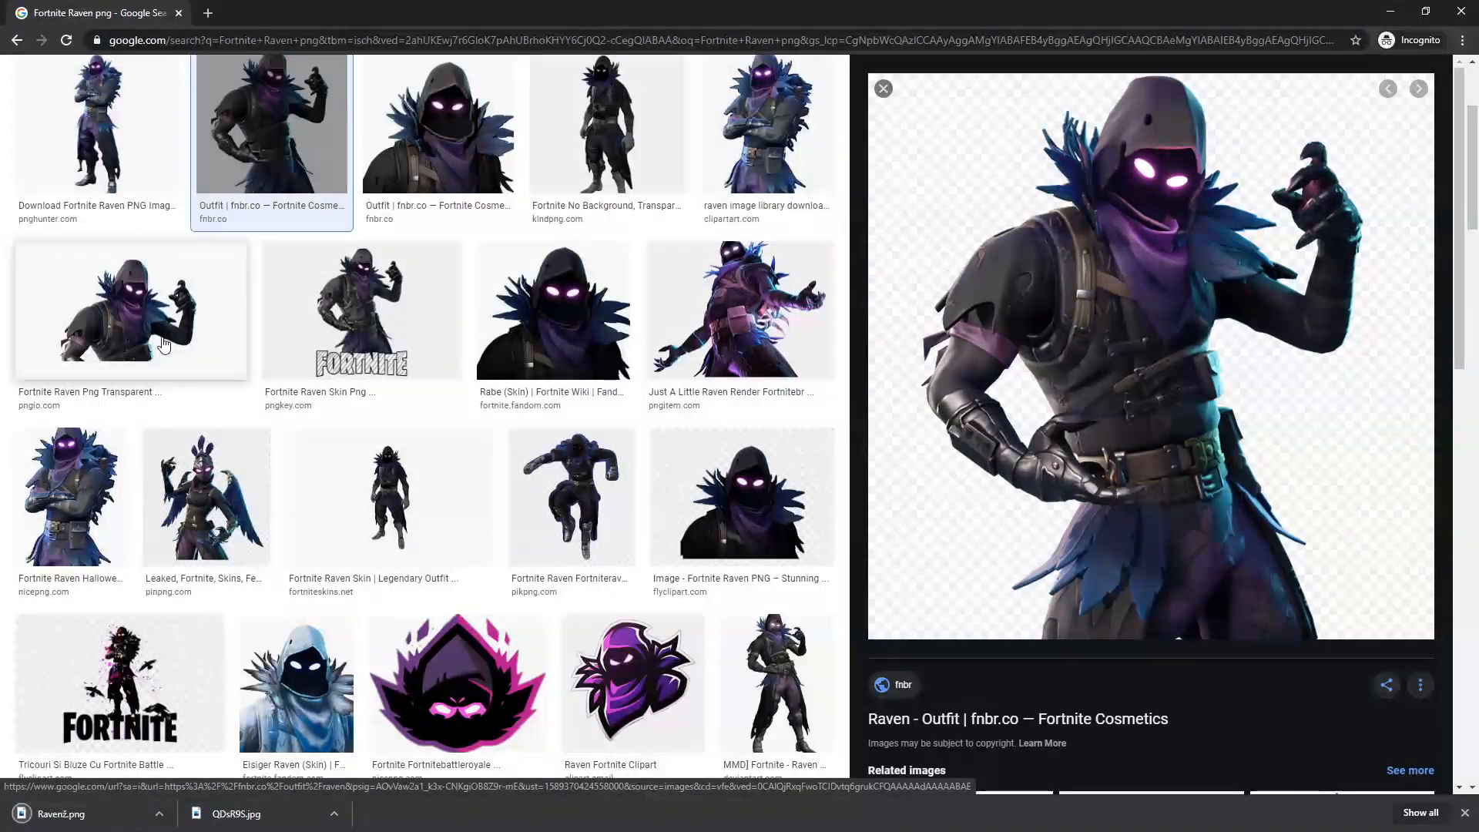
# Step: Close the browser tab, return to Affinity Photo and open the cube wallpaper QDsR9S.jpg from the Desktop
pyautogui.click(178, 13)
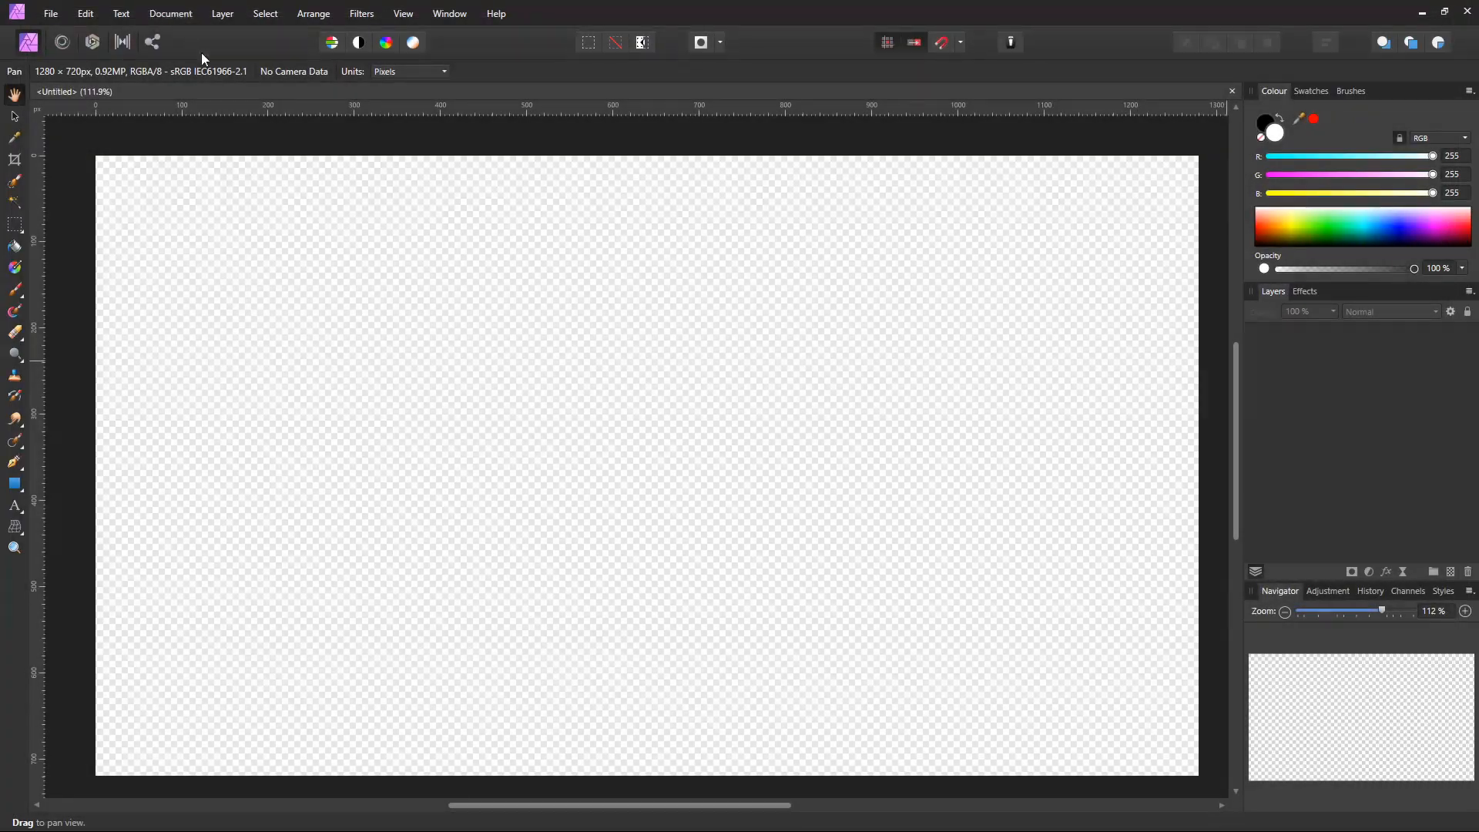
pyautogui.moveTo(839, 547)
pyautogui.mouseDown()
pyautogui.moveTo(838, 535)
pyautogui.moveTo(852, 551)
pyautogui.mouseUp()
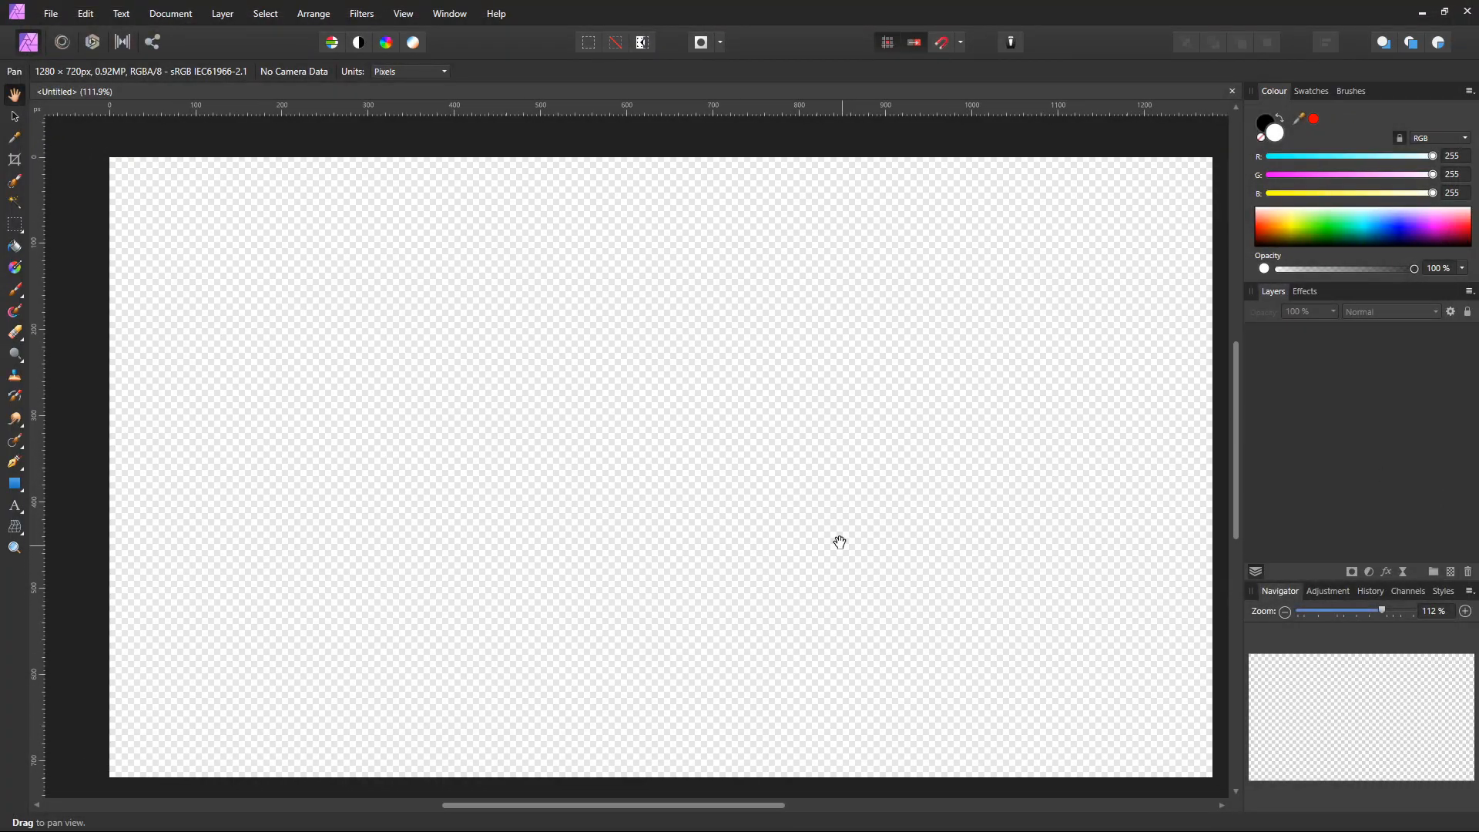
pyautogui.scroll(-1, 840, 530)
pyautogui.scroll(1, 837, 514)
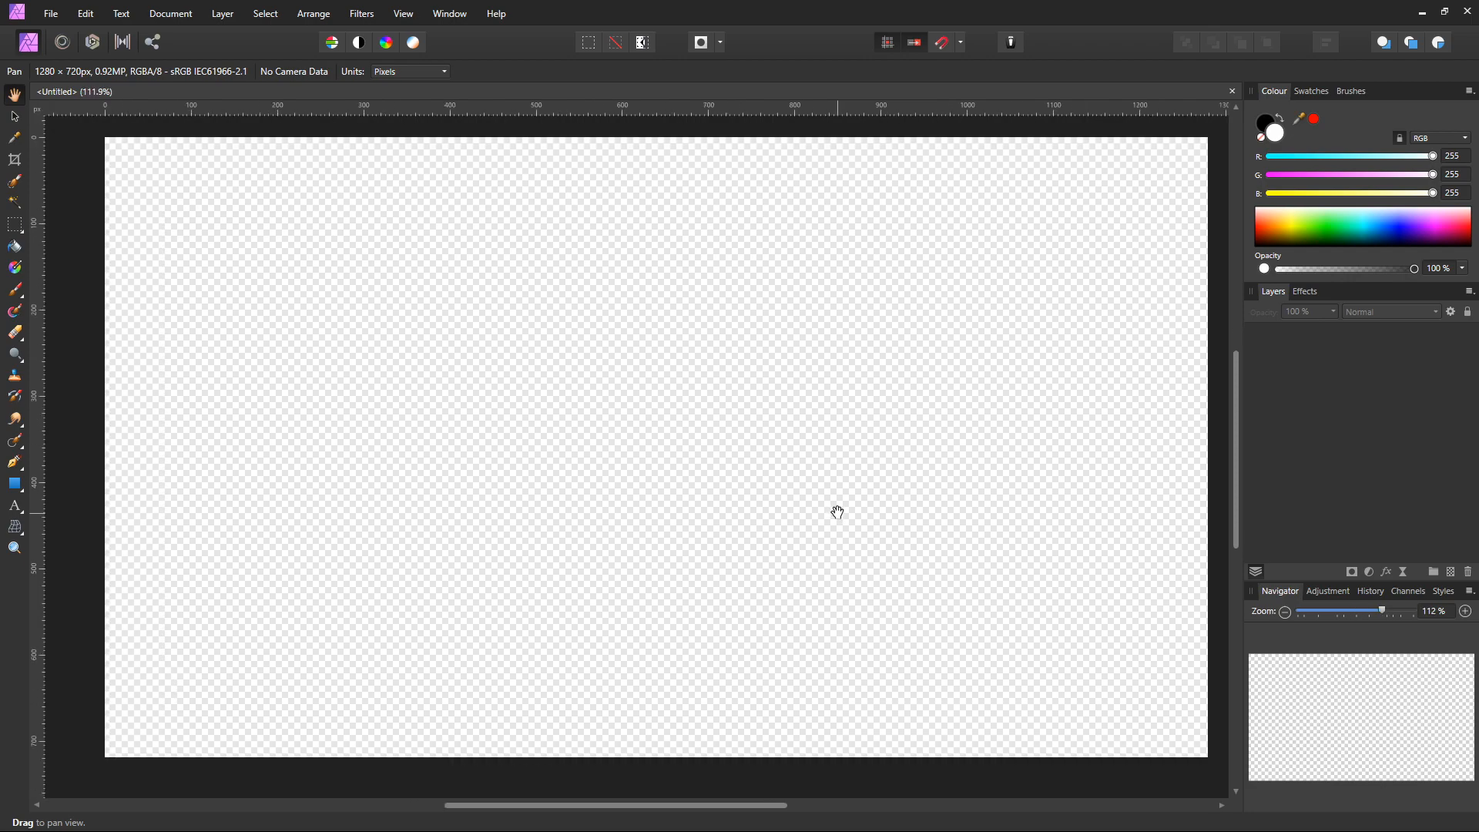
pyautogui.hotkey('ctrl', 'o')
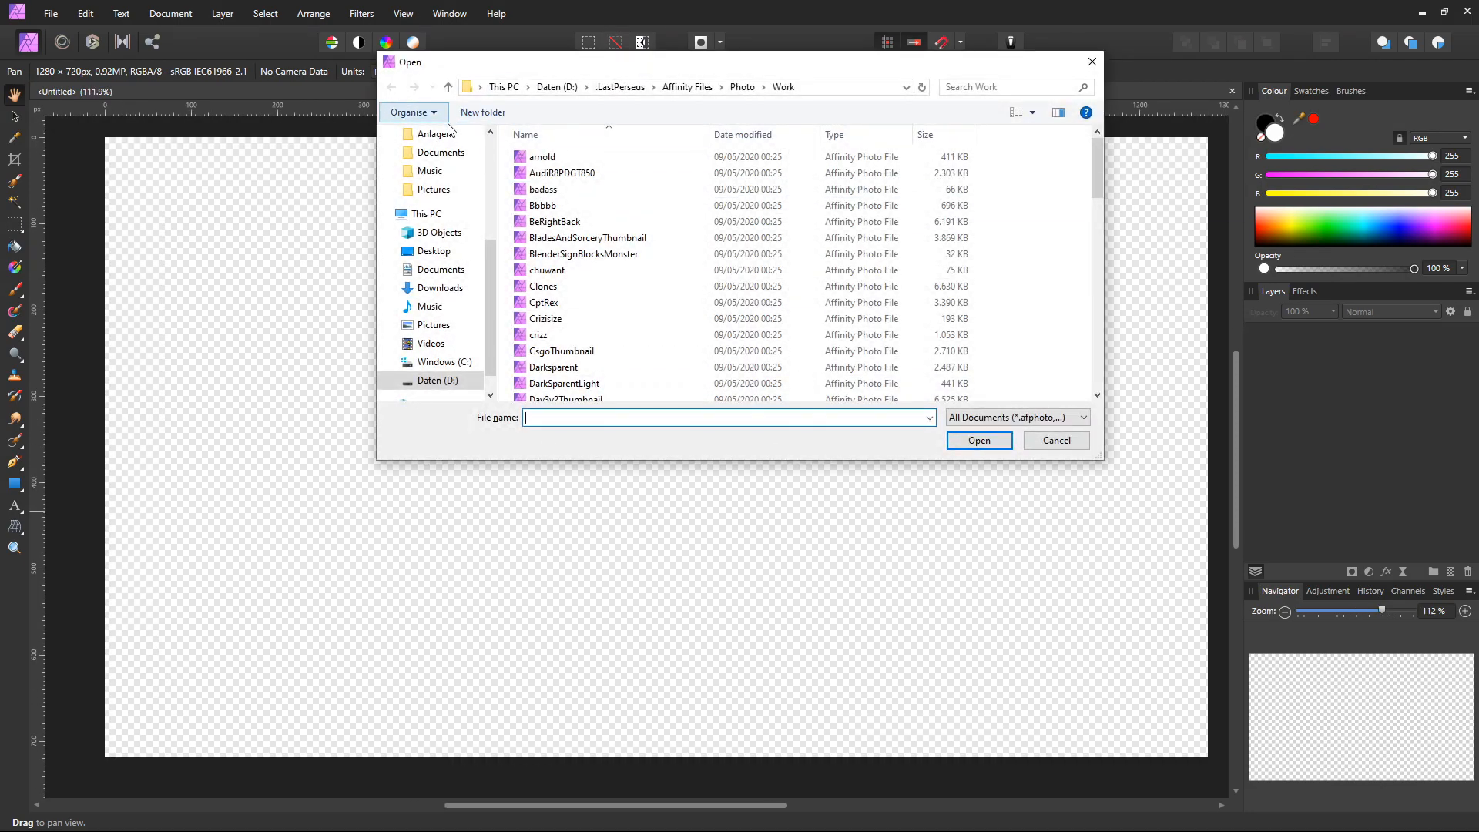
pyautogui.scroll(3, 436, 162)
pyautogui.click(434, 134)
pyautogui.doubleClick(539, 158)
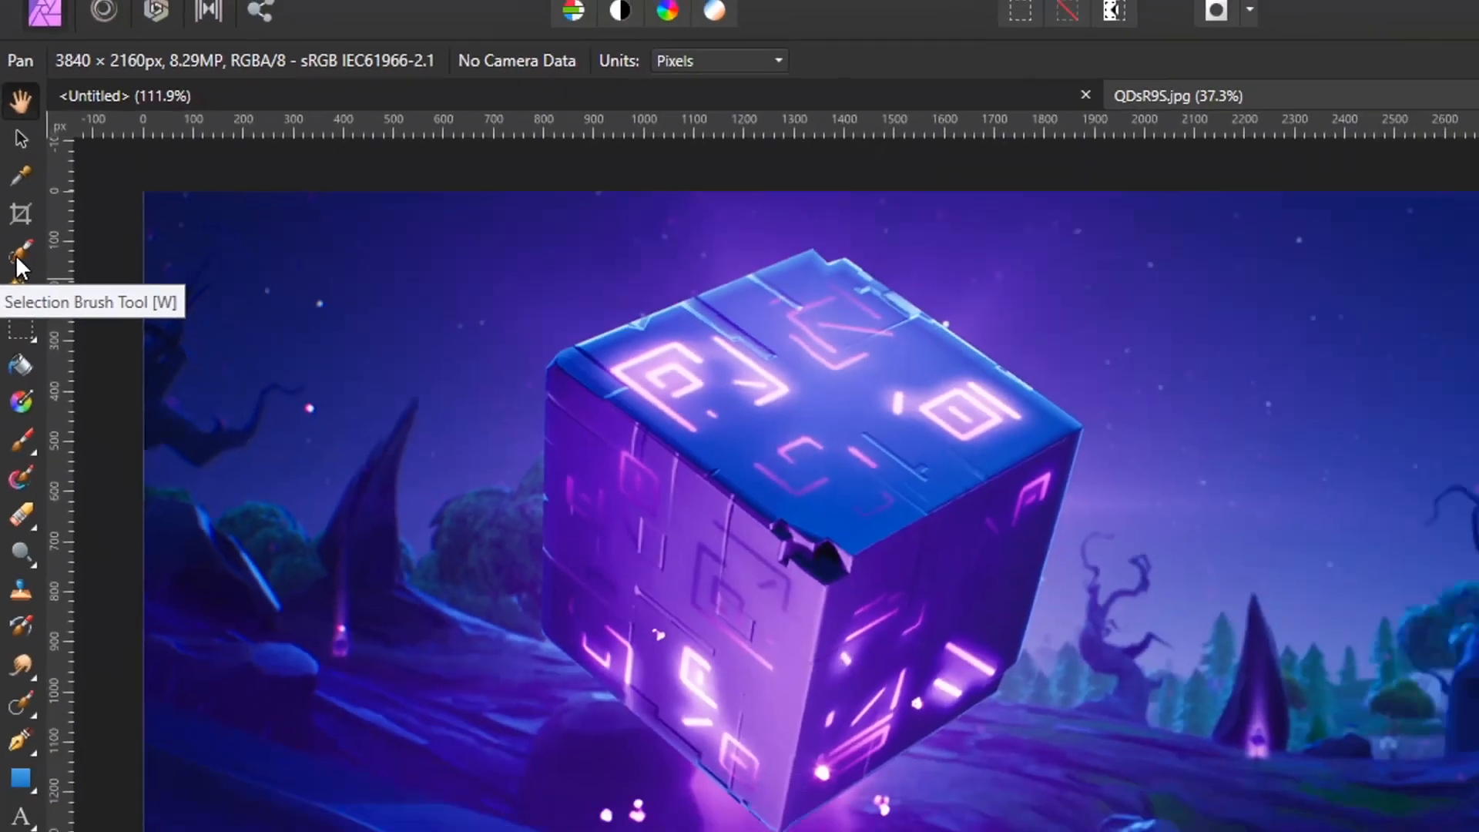
# Step: Select the large purple cube with the Selection Brush at 245 px width, snapping to its edges
pyautogui.click(27, 349)
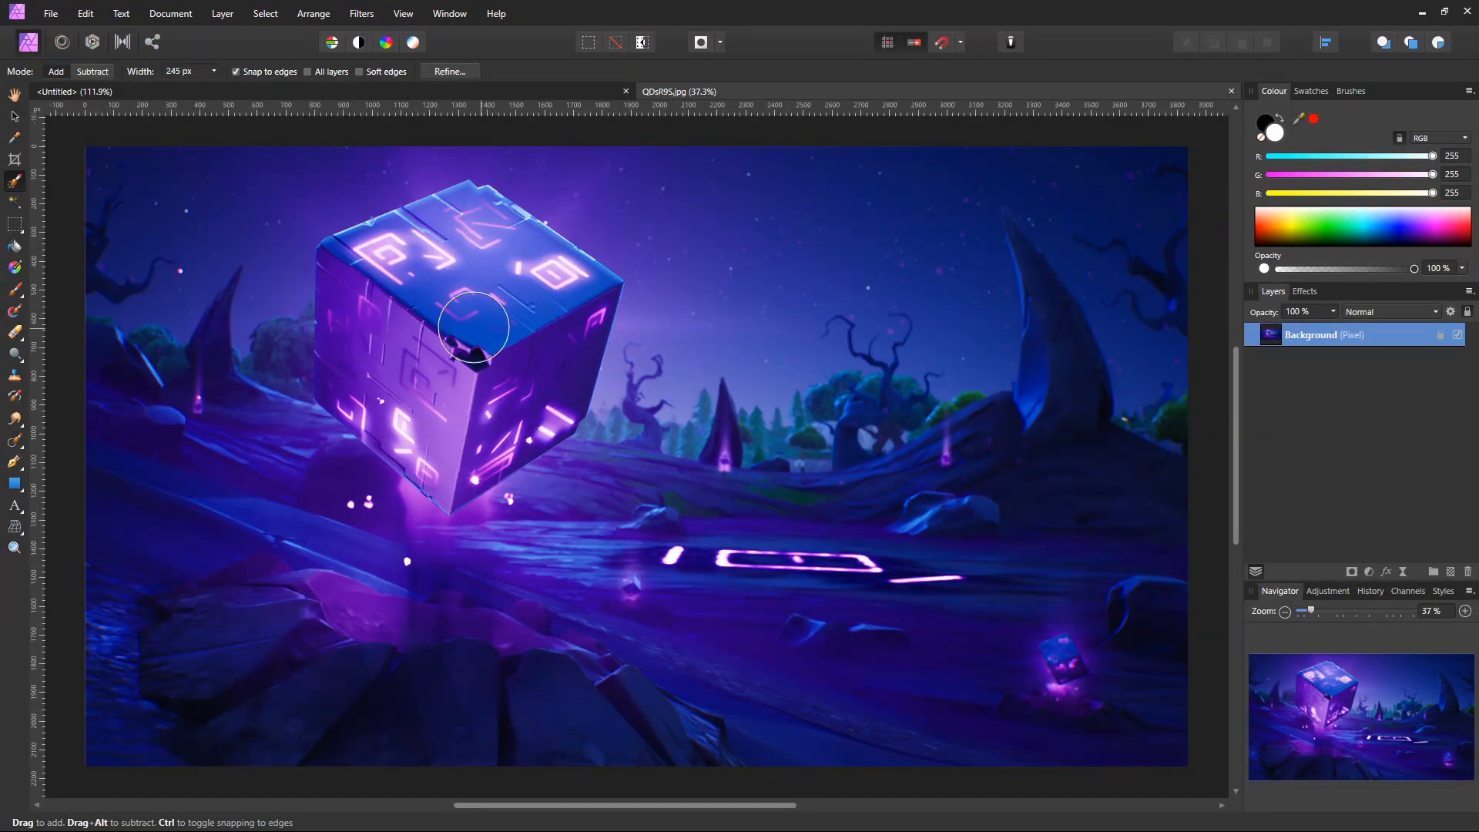
pyautogui.scroll(3, 436, 329)
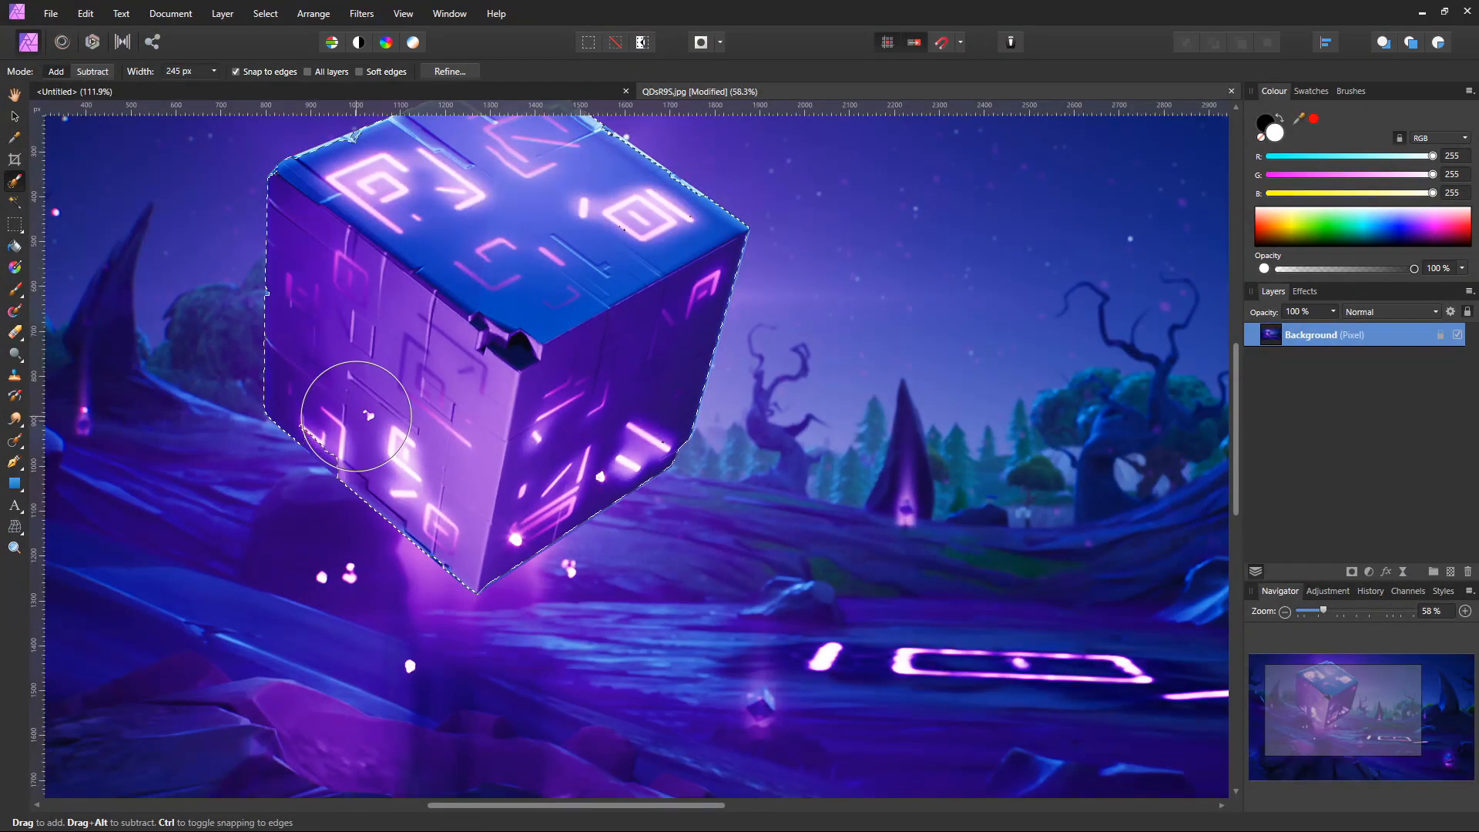
pyautogui.moveTo(331, 408)
pyautogui.mouseDown()
pyautogui.moveTo(190, 263)
pyautogui.moveTo(182, 403)
pyautogui.mouseUp()
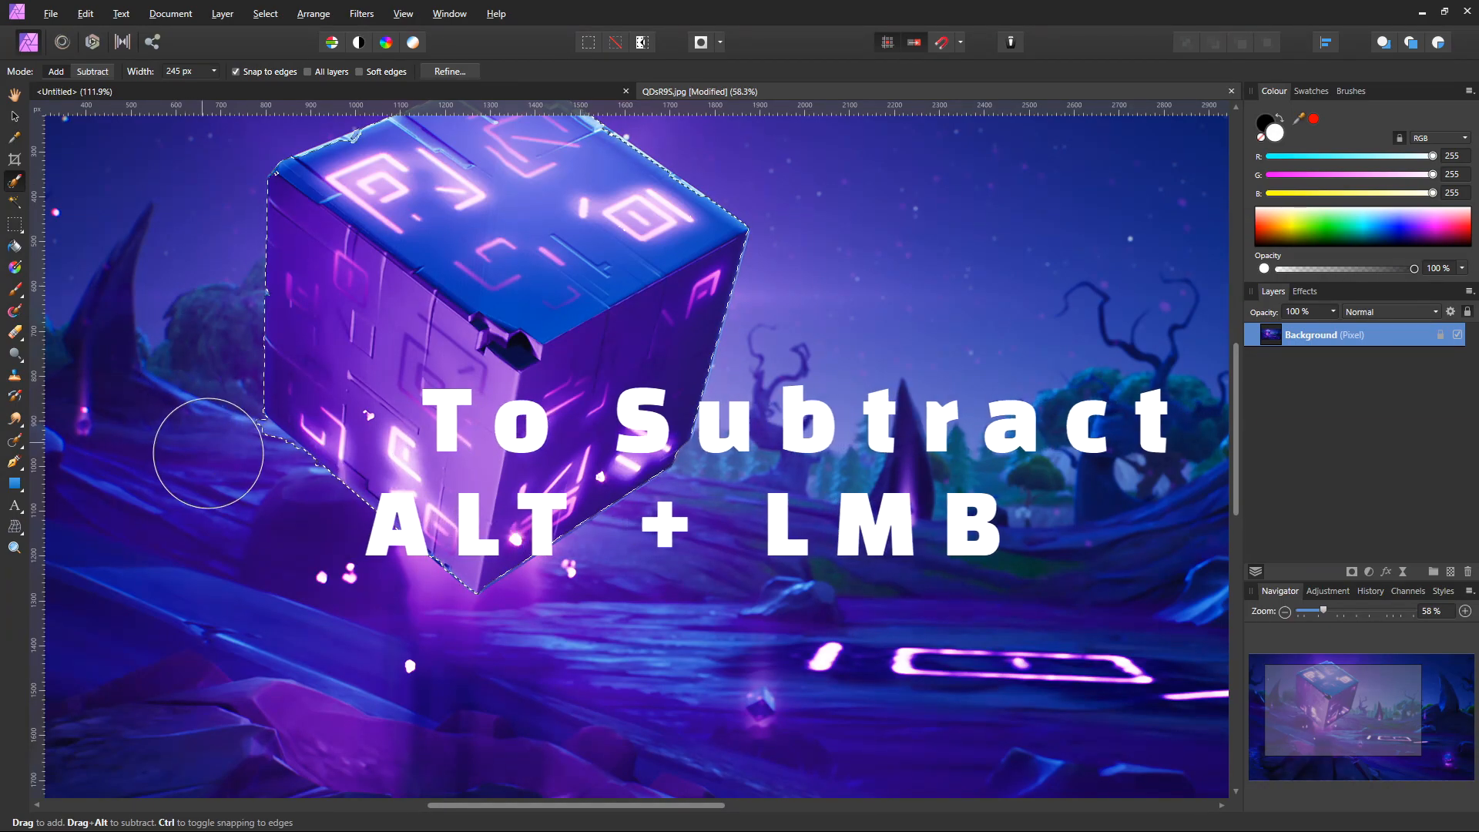
# Step: Set the Selection Brush width to 42 px and refine the selection along the cube's lower and side edges
pyautogui.scroll(5, 235, 524)
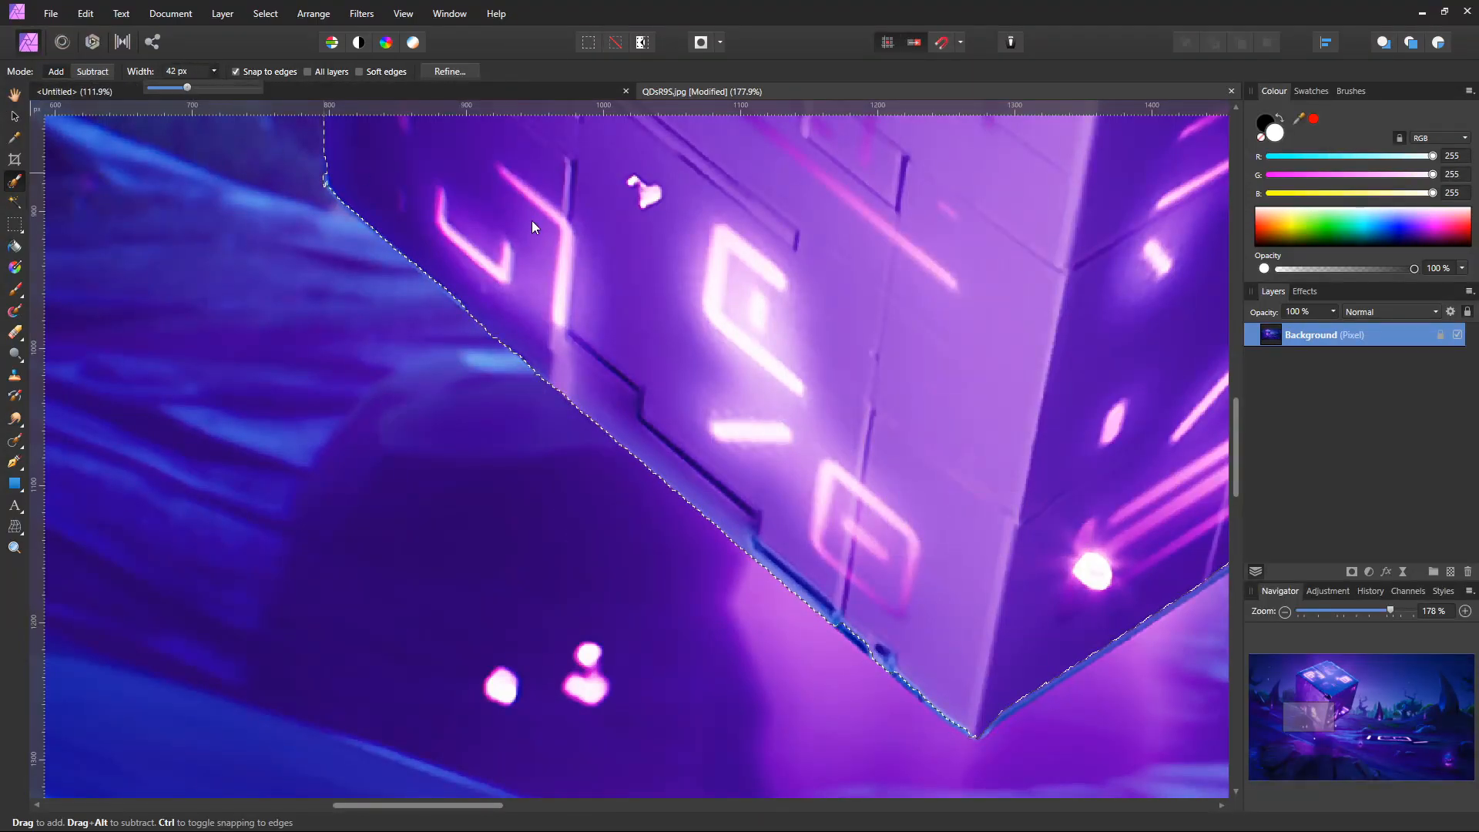
pyautogui.moveTo(739, 309); pyautogui.dragTo(448, 62)
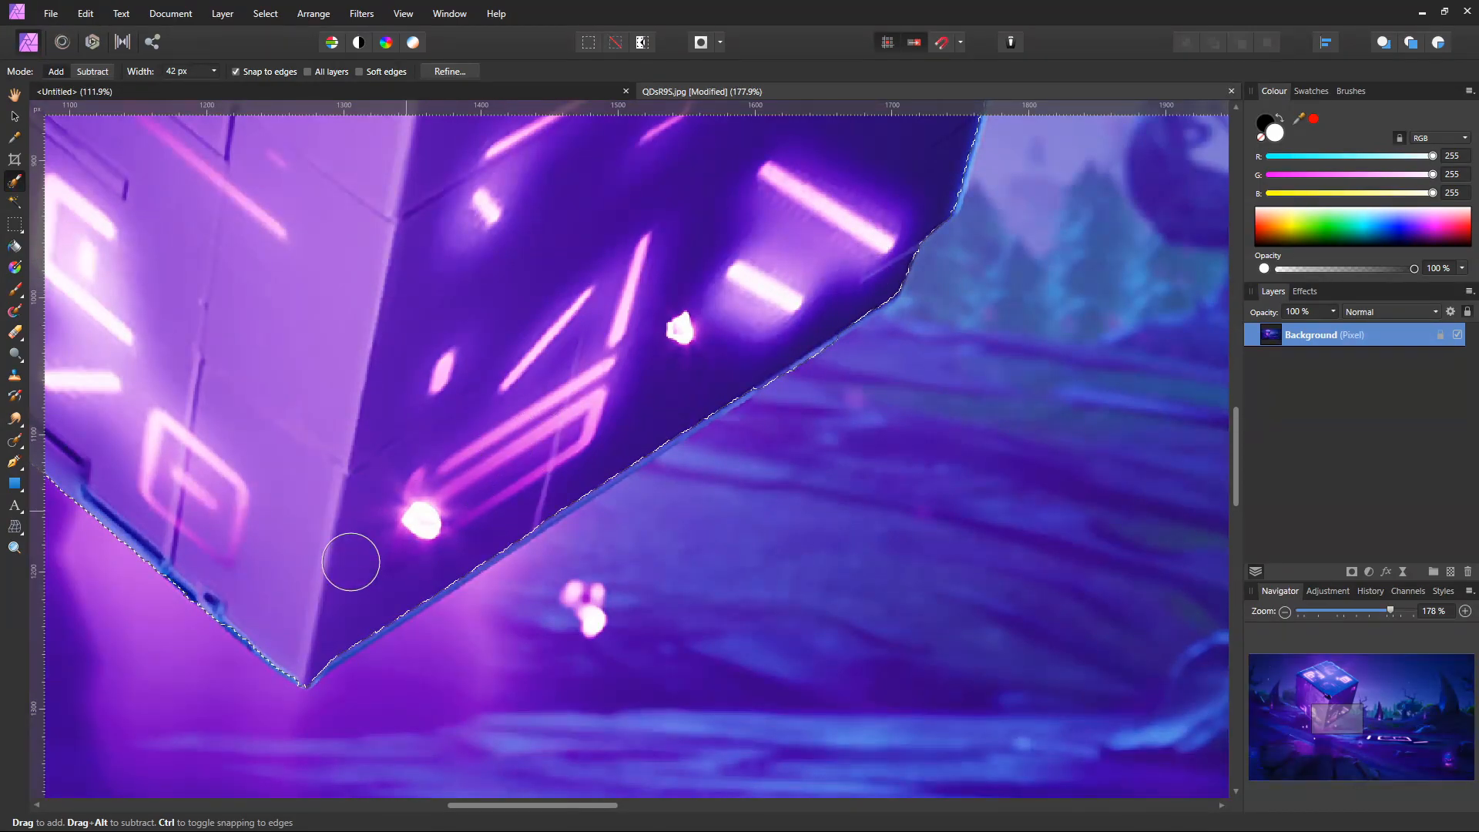
pyautogui.moveTo(865, 403)
pyautogui.mouseDown()
pyautogui.moveTo(615, 554)
pyautogui.moveTo(782, 415)
pyautogui.moveTo(484, 628)
pyautogui.moveTo(605, 533)
pyautogui.moveTo(567, 533)
pyautogui.moveTo(417, 629)
pyautogui.moveTo(392, 553)
pyautogui.moveTo(548, 490)
pyautogui.mouseUp()
pyautogui.scroll(-5, 366, 515)
pyautogui.moveTo(402, 412); pyautogui.dragTo(327, 624)
pyautogui.scroll(6, 328, 282)
pyautogui.scroll(-2, 568, 432)
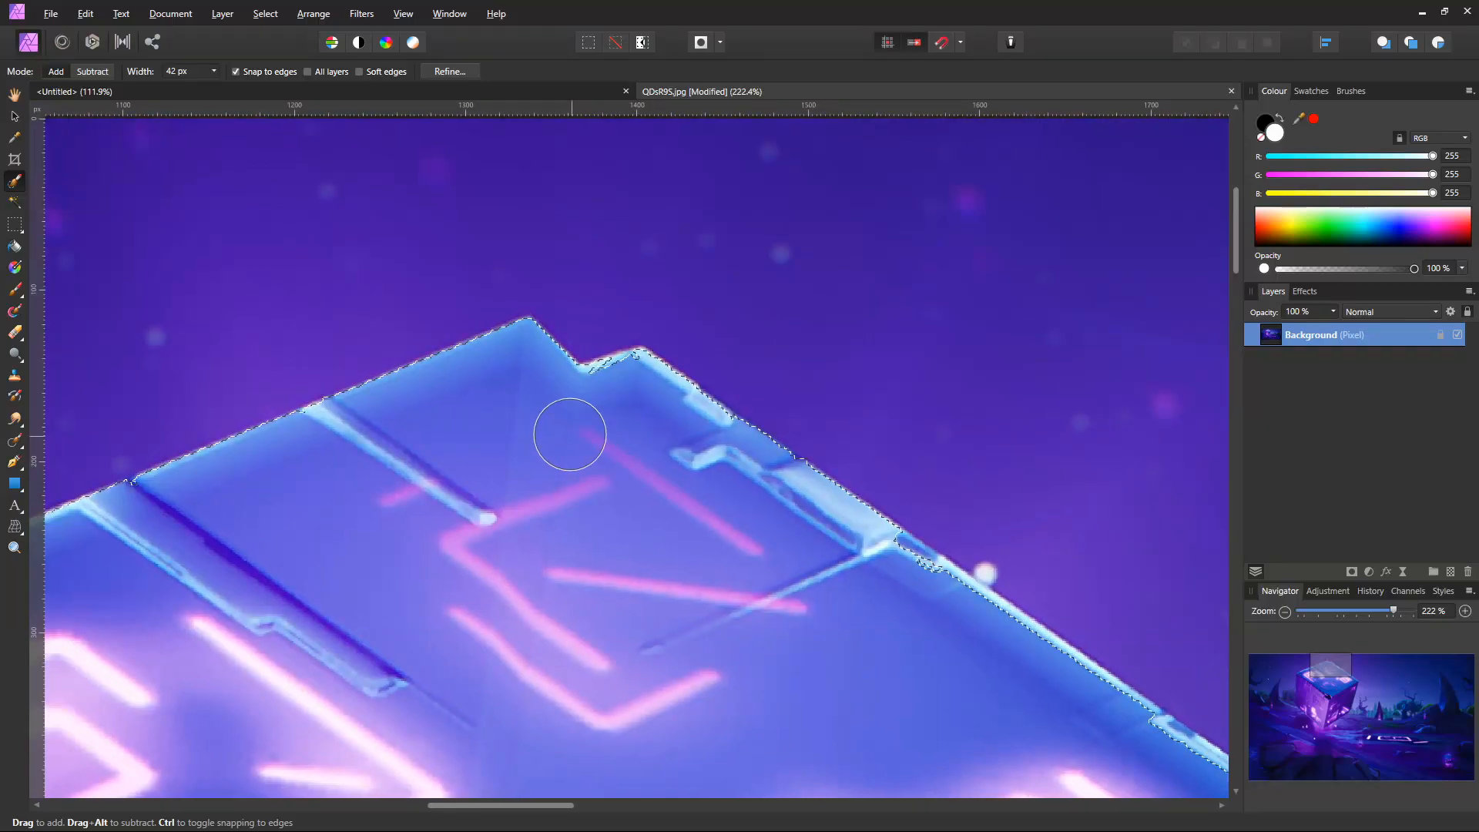
# Step: Refine the selection around the cube's upper corners and top edges
pyautogui.scroll(8, 594, 383)
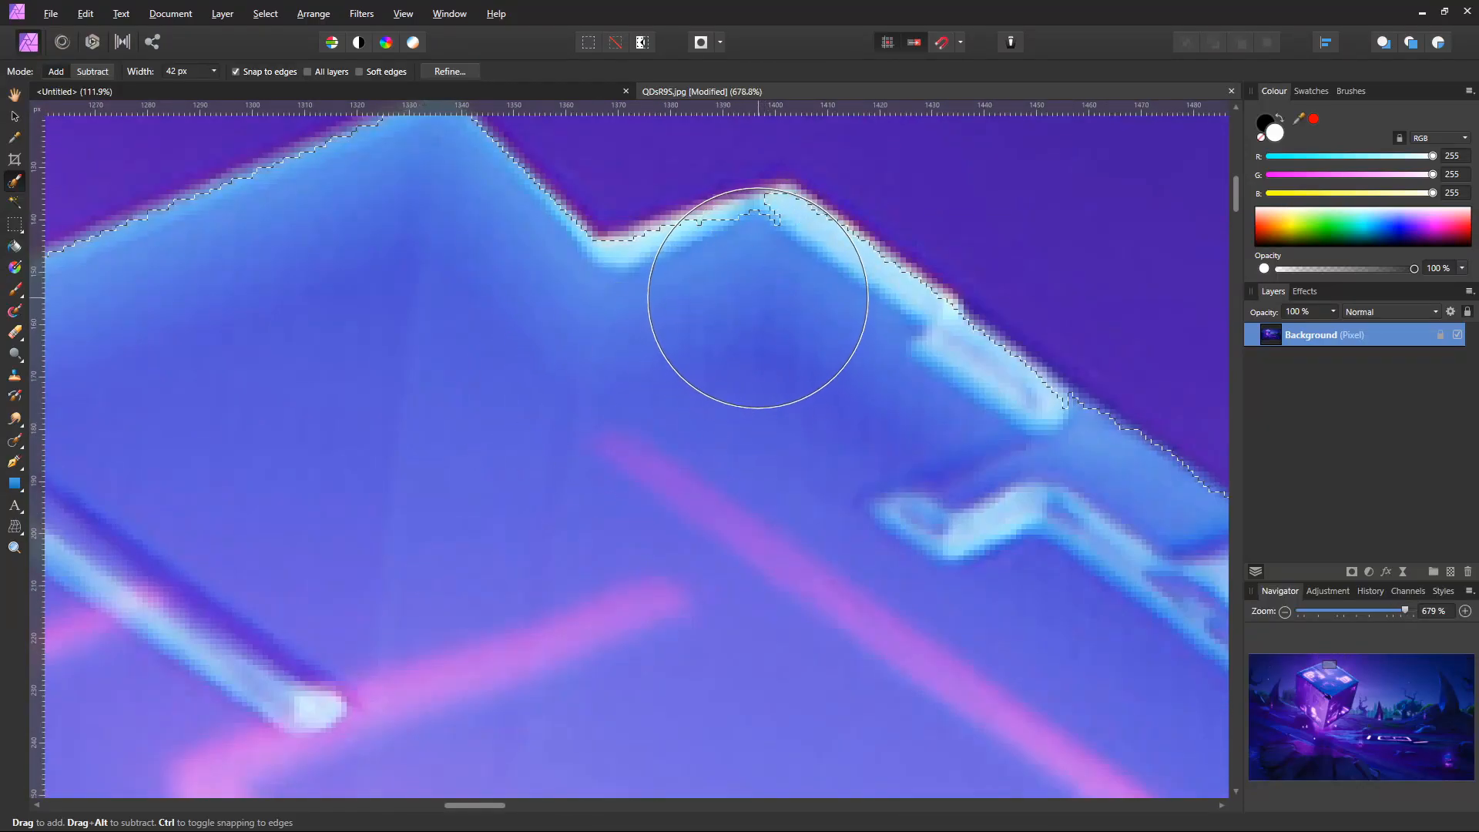
pyautogui.scroll(-5, 594, 518)
pyautogui.scroll(3, 455, 440)
pyautogui.scroll(-4, 455, 440)
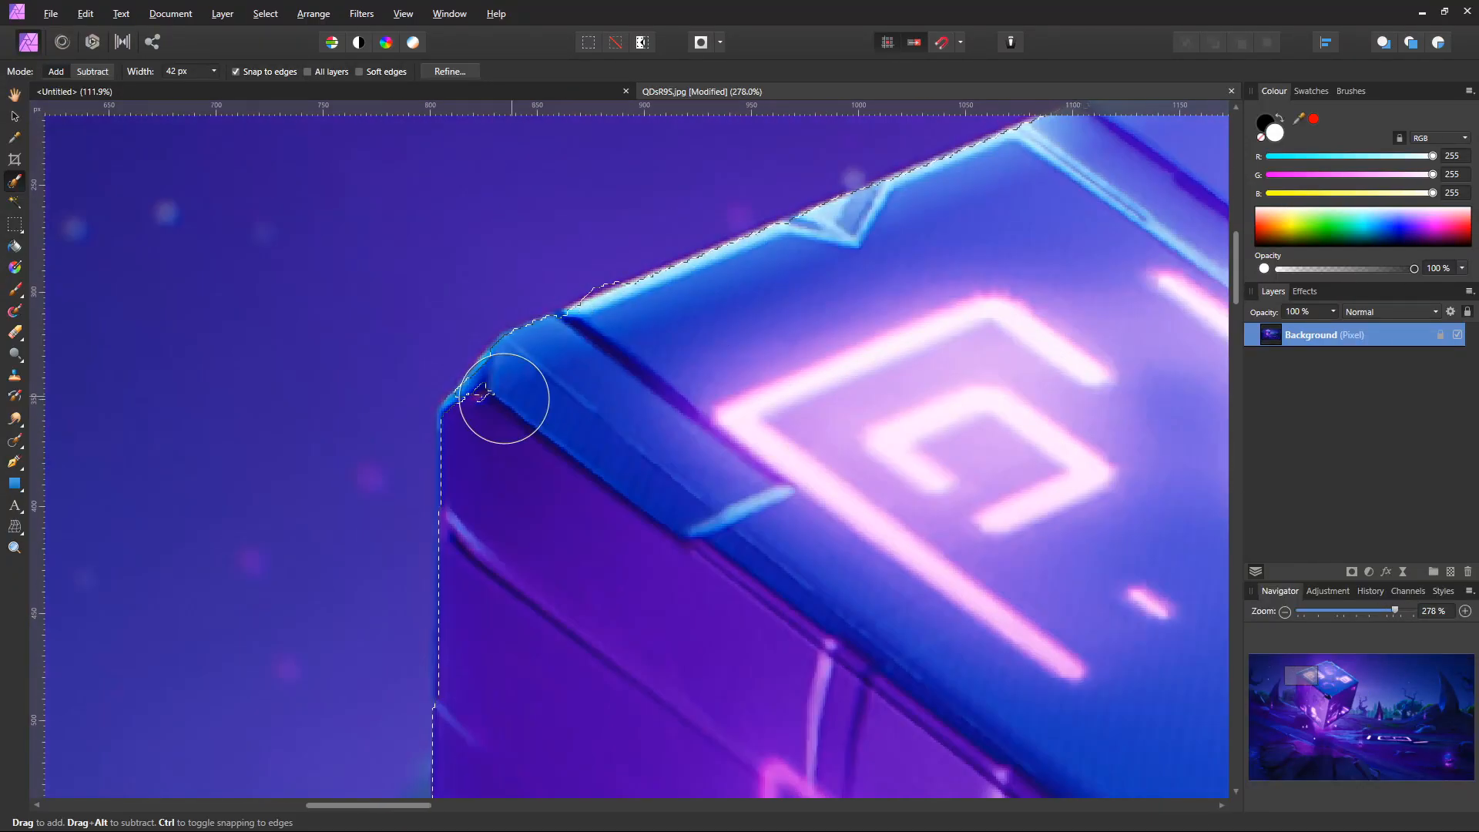
pyautogui.scroll(-1, 754, 560)
pyautogui.moveTo(960, 632); pyautogui.dragTo(463, 416)
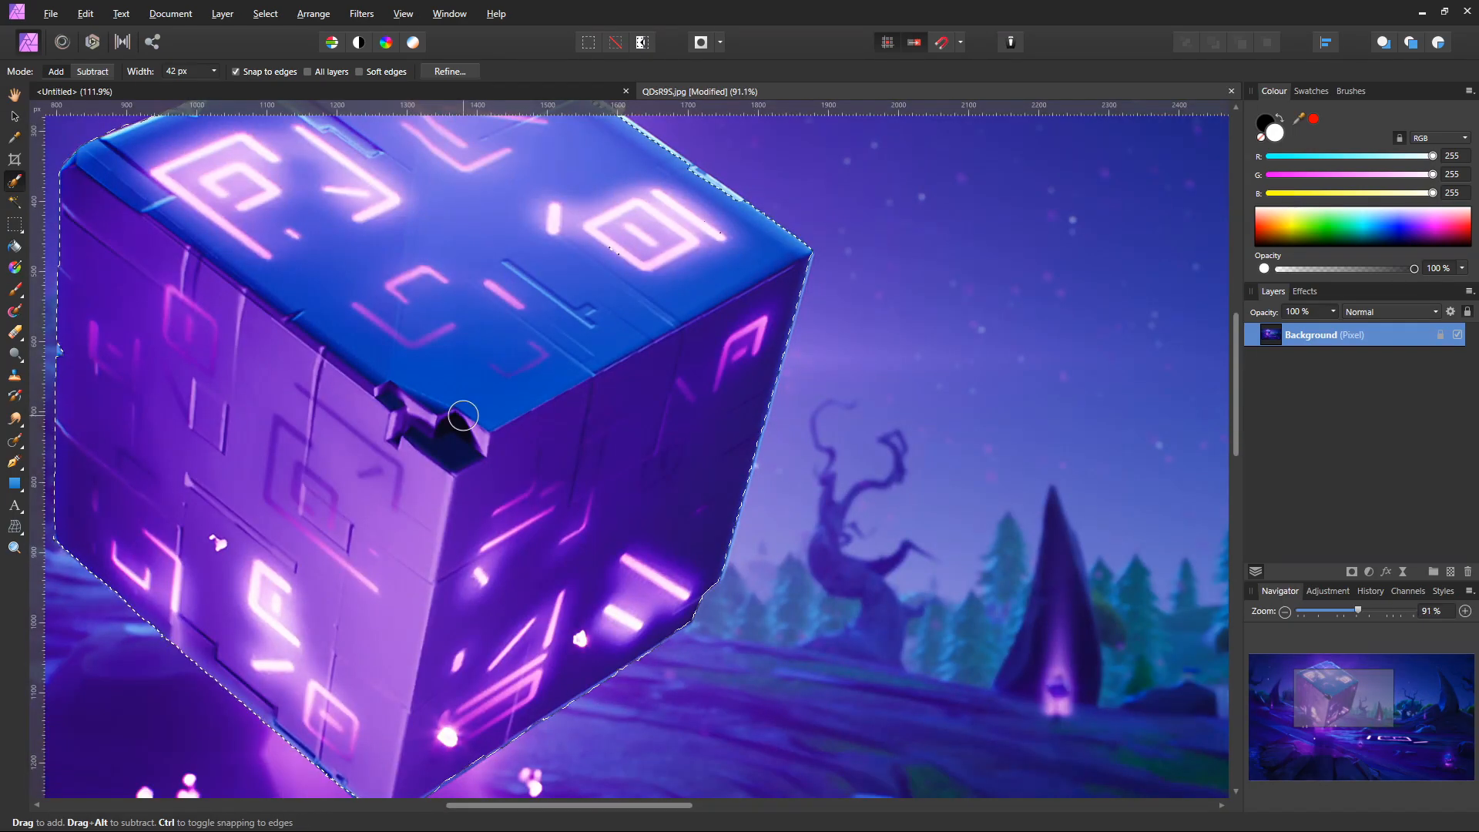
# Step: Duplicate the selected cube onto its own layer and check the cutout by temporarily hiding the original background layer
pyautogui.hotkey('ctrl', 'j')
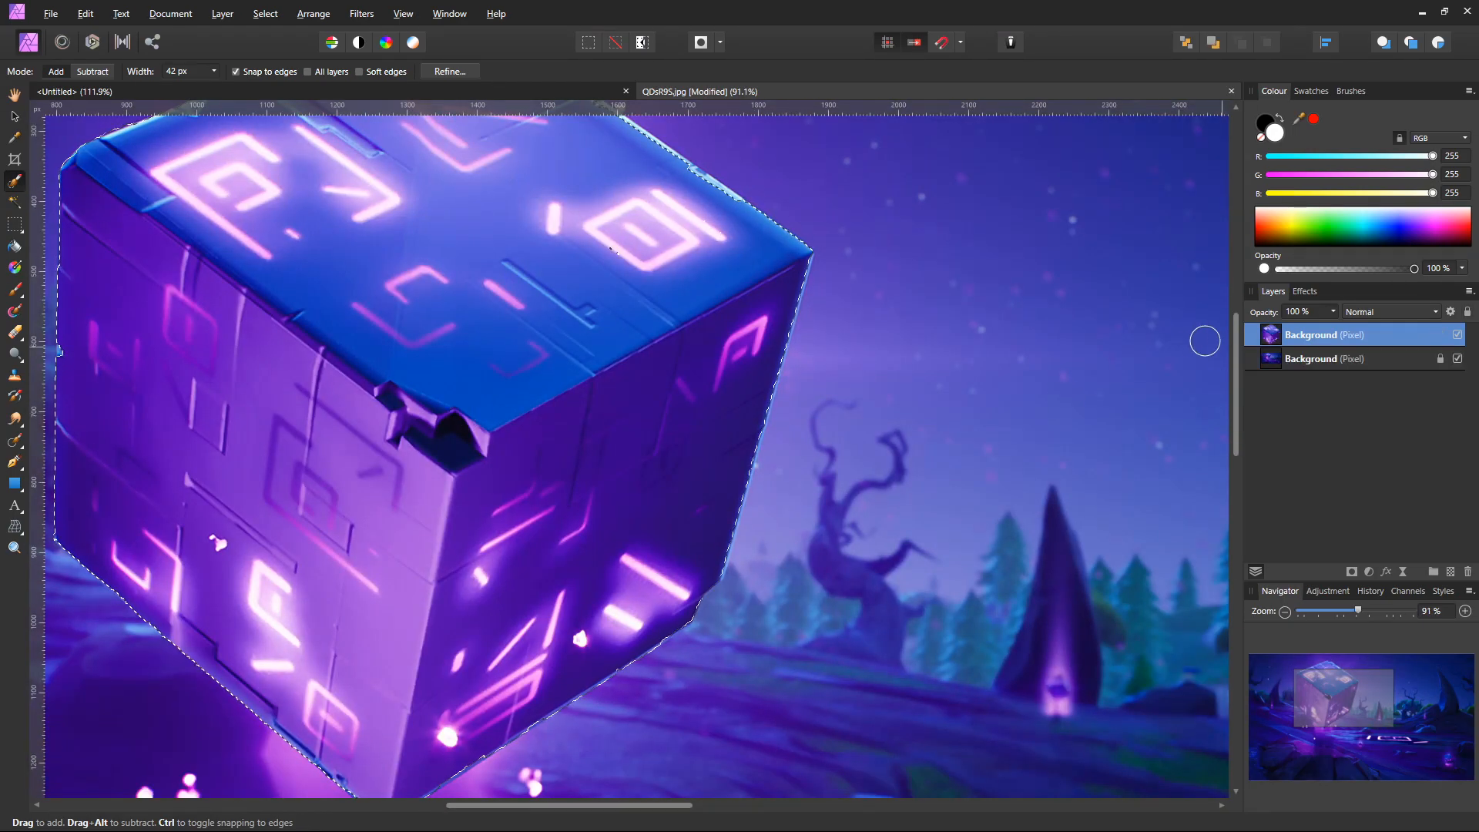
pyautogui.click(1457, 359)
pyautogui.scroll(-3, 565, 406)
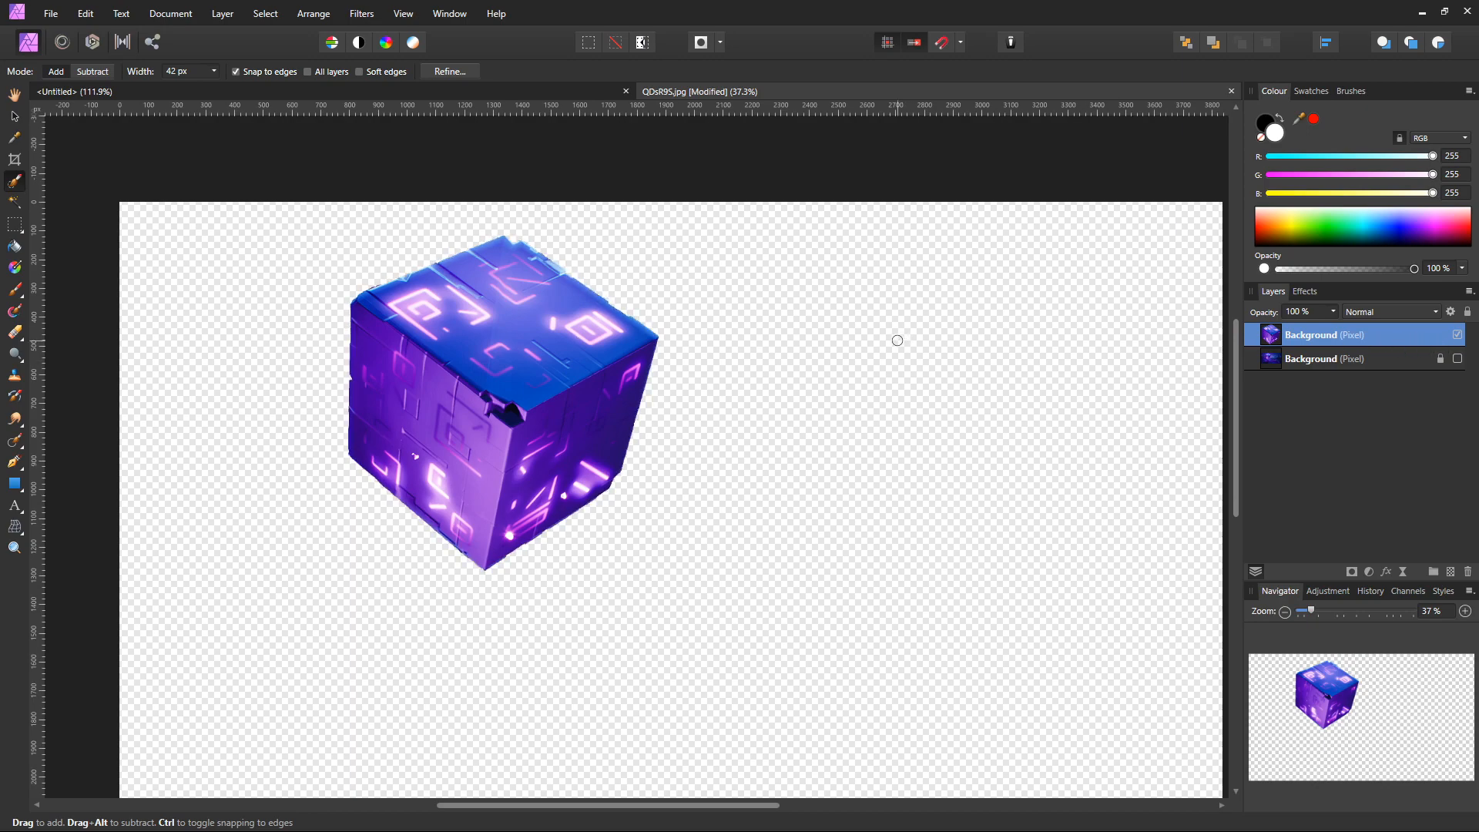
pyautogui.click(1457, 359)
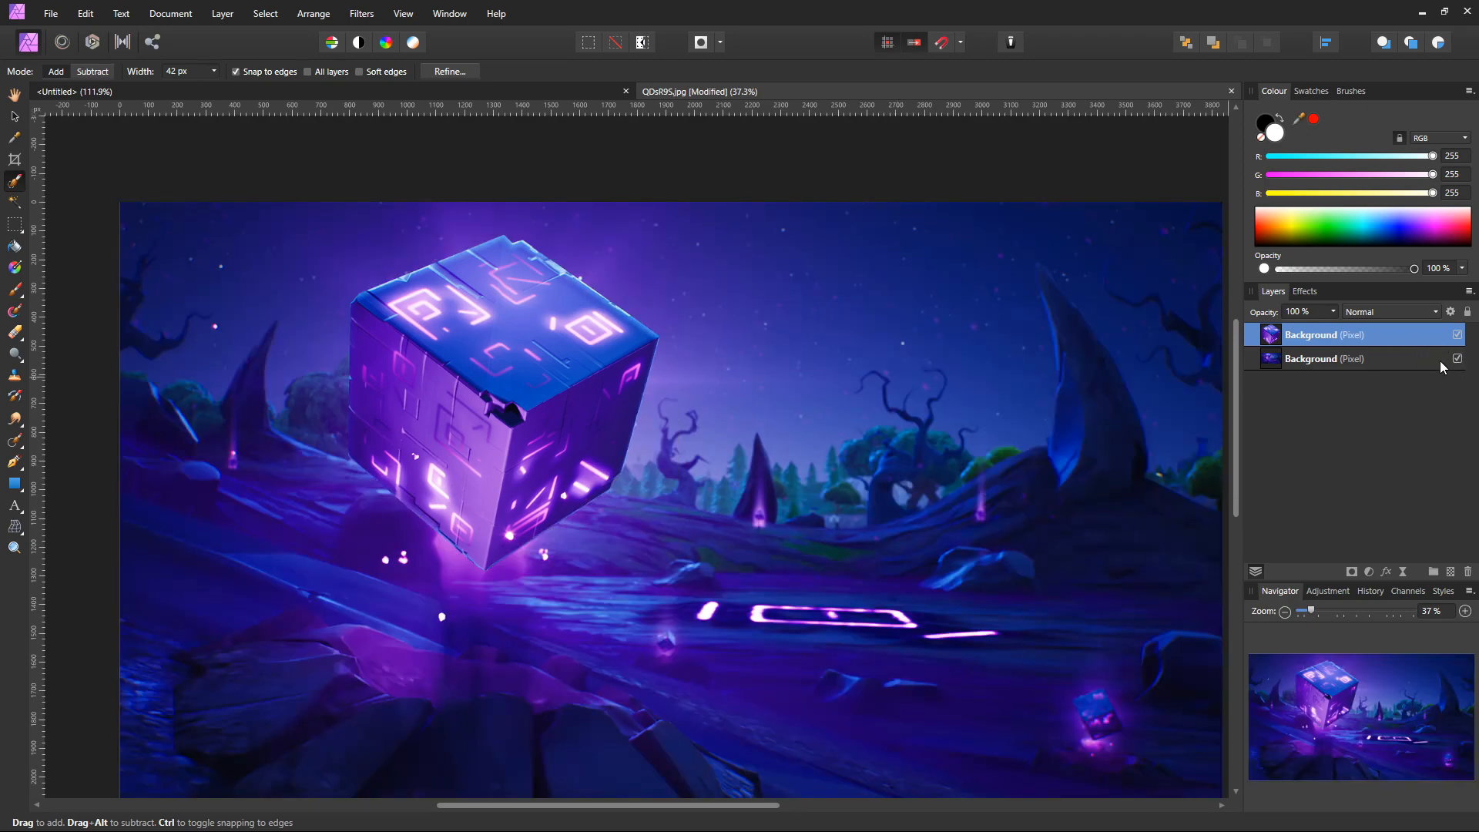
# Step: Copy both the cube and background layers and paste them into the untitled 1280 × 720 px document
pyautogui.keyDown('shift'); pyautogui.click(1313, 360); pyautogui.keyUp('shift')
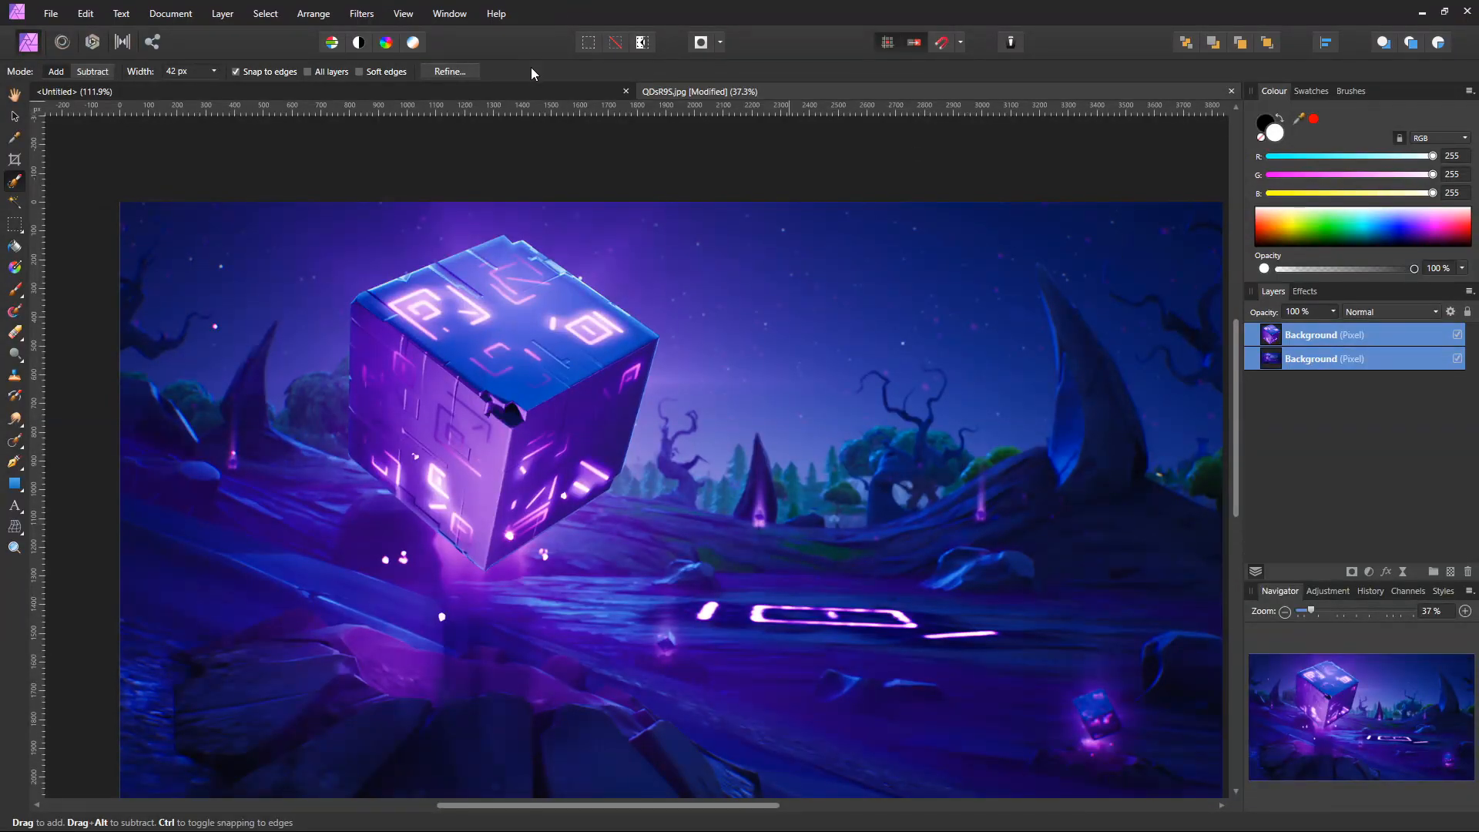
pyautogui.click(536, 90)
pyautogui.hotkey('ctrl', 'v')
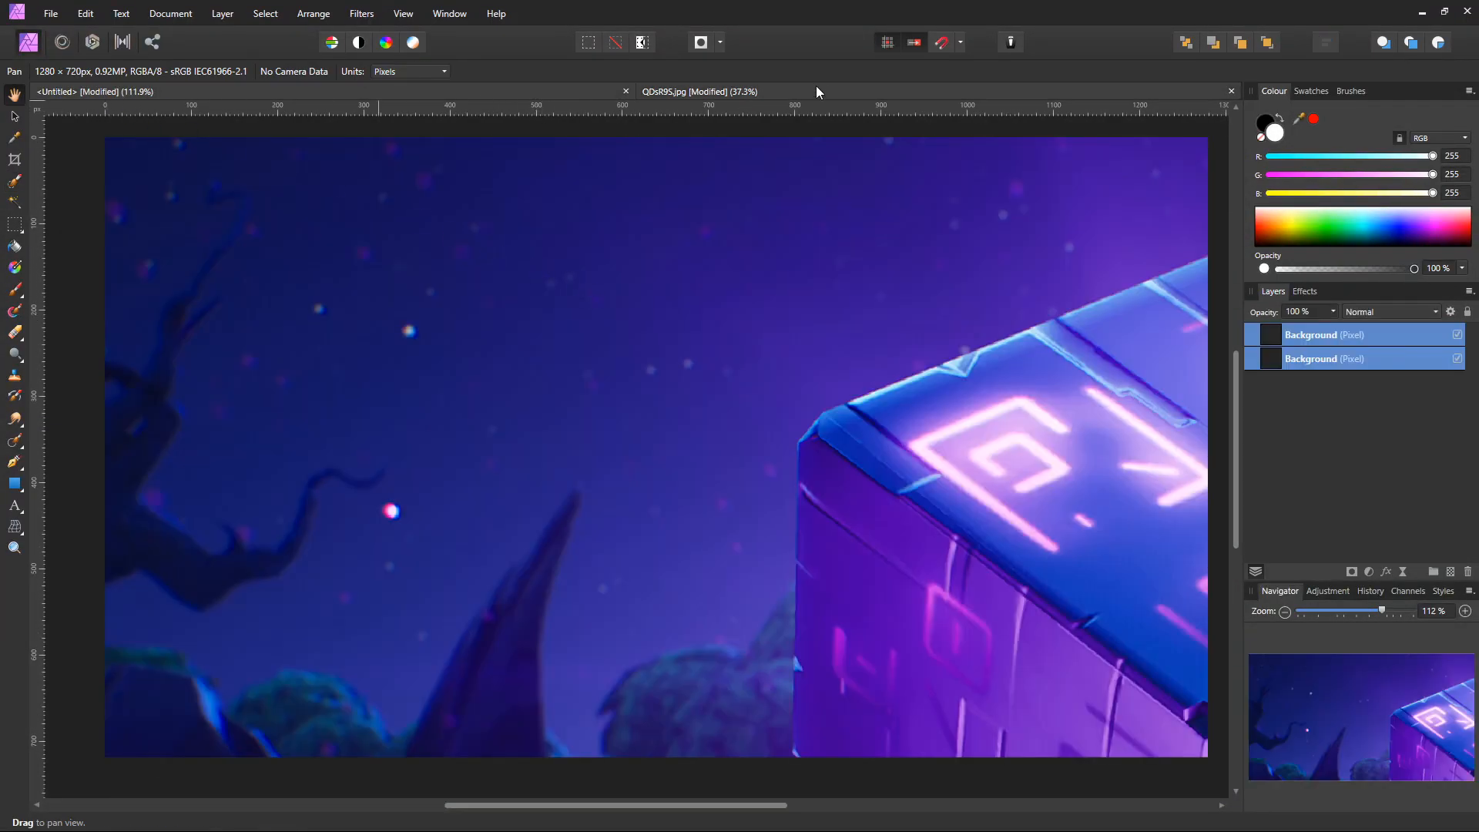
# Step: Close the QDsR9S.jpg source document and return to the untitled thumbnail document
pyautogui.click(952, 94)
pyautogui.click(1231, 90)
pyautogui.click(731, 435)
# Step: Scale the cube and background layers down together and position them so they cover the whole 1280 × 720 px canvas
pyautogui.scroll(-5, 327, 300)
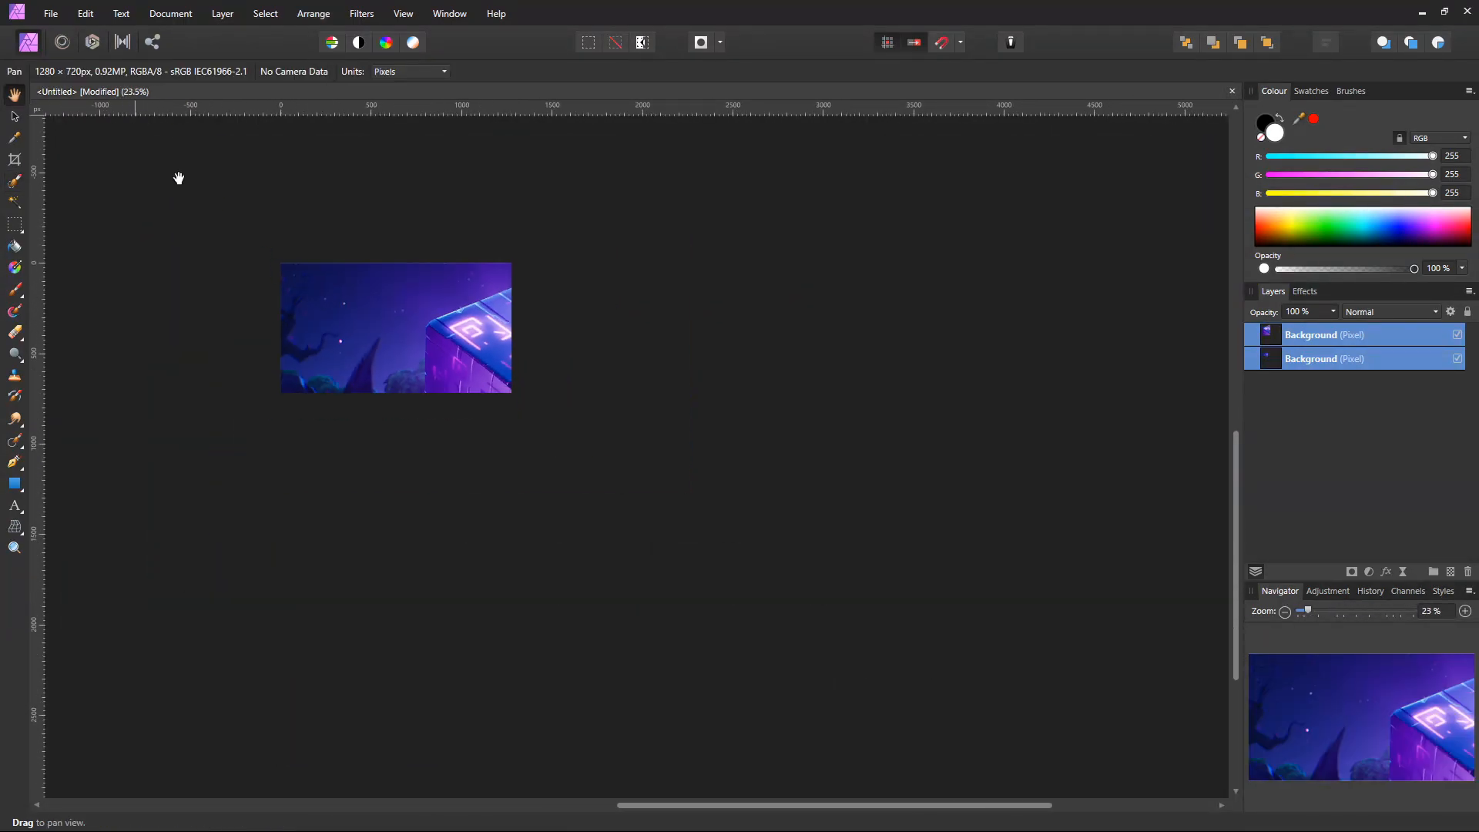
pyautogui.click(13, 116)
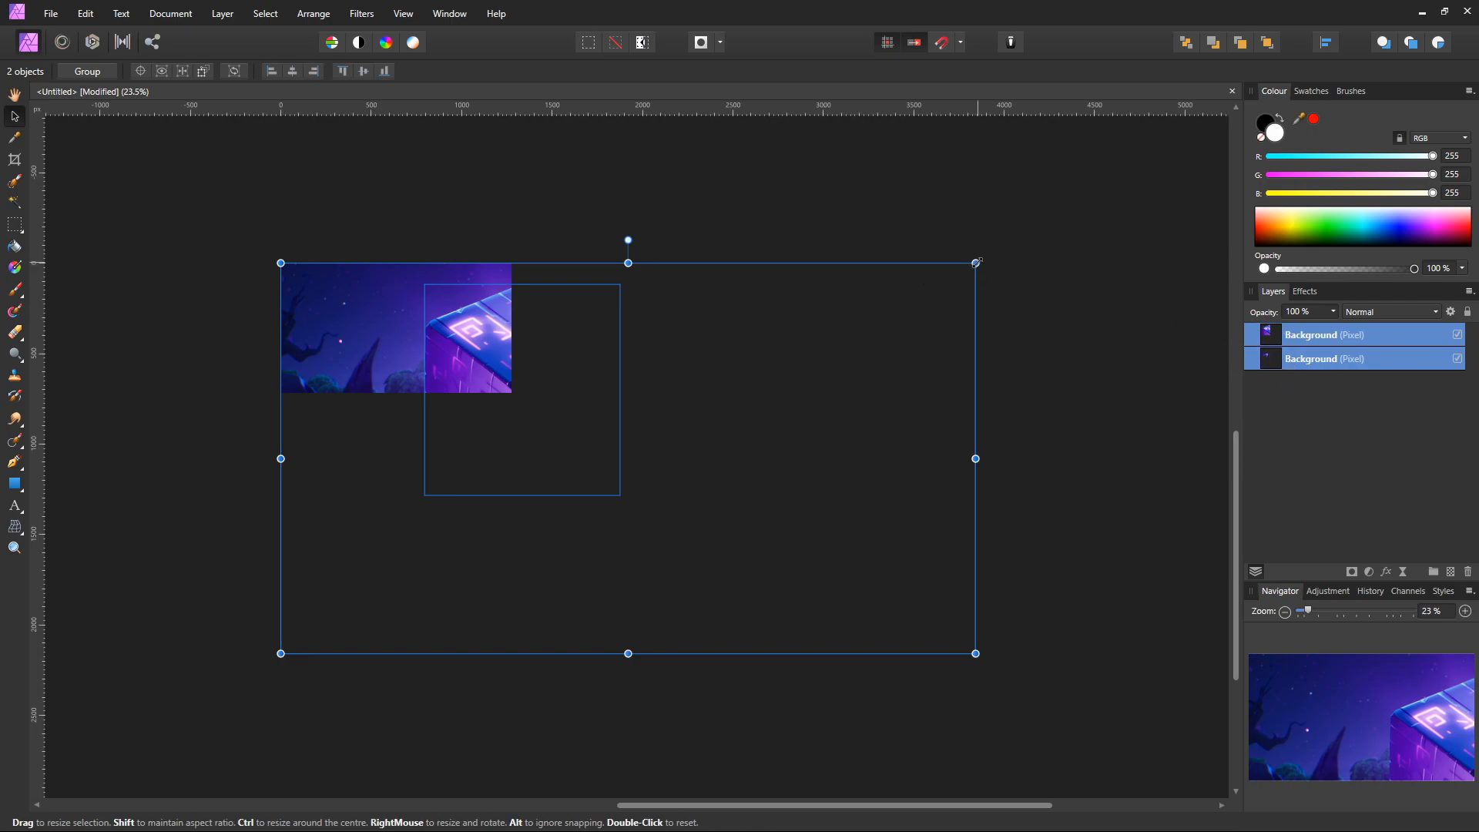
pyautogui.moveTo(977, 262); pyautogui.dragTo(476, 372)
pyautogui.scroll(3, 454, 532)
pyautogui.moveTo(459, 535); pyautogui.dragTo(684, 649)
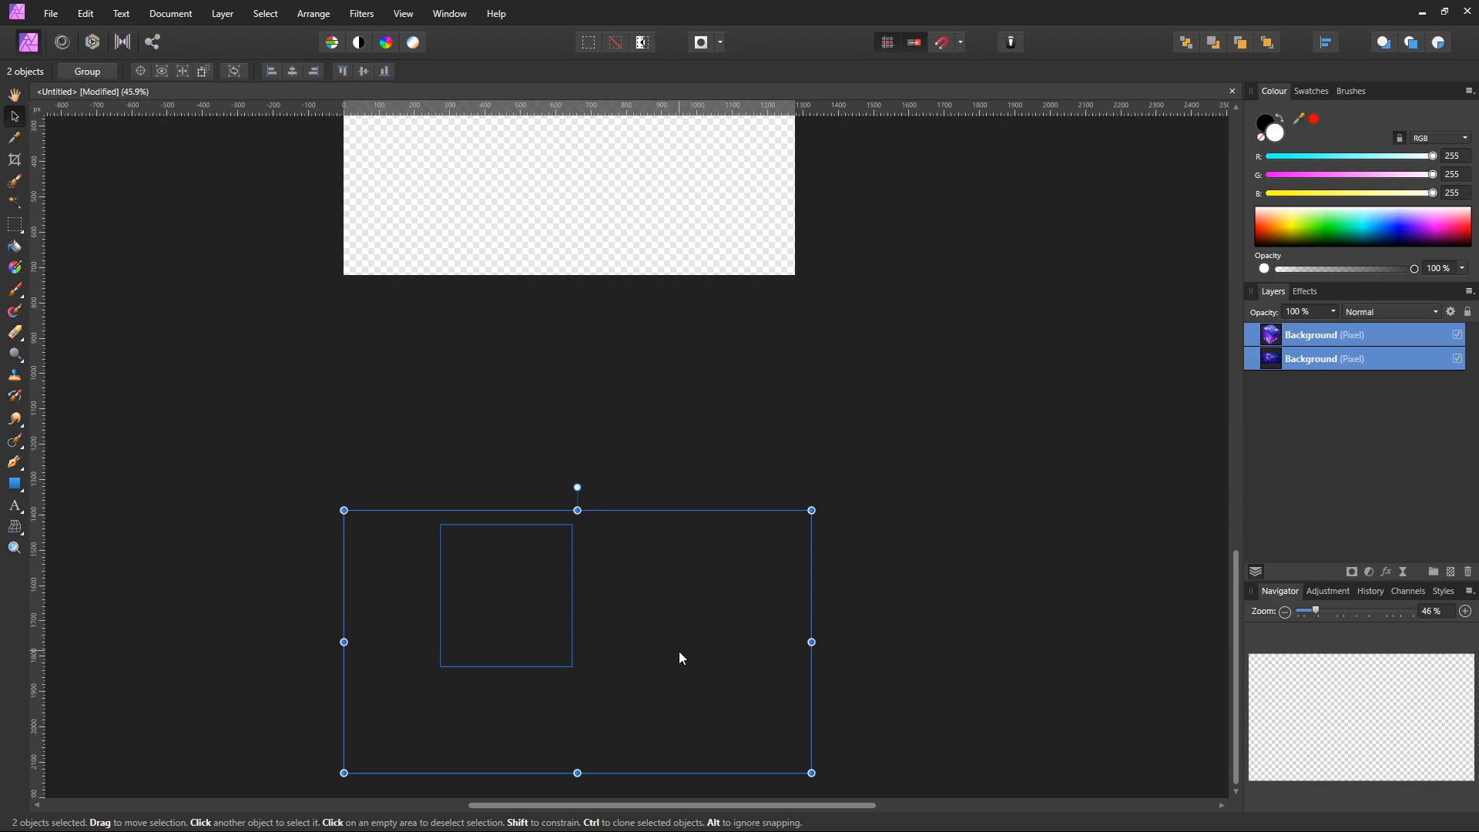
pyautogui.moveTo(664, 658); pyautogui.dragTo(806, 559)
pyautogui.scroll(4, 742, 543)
pyautogui.moveTo(822, 555); pyautogui.dragTo(839, 553)
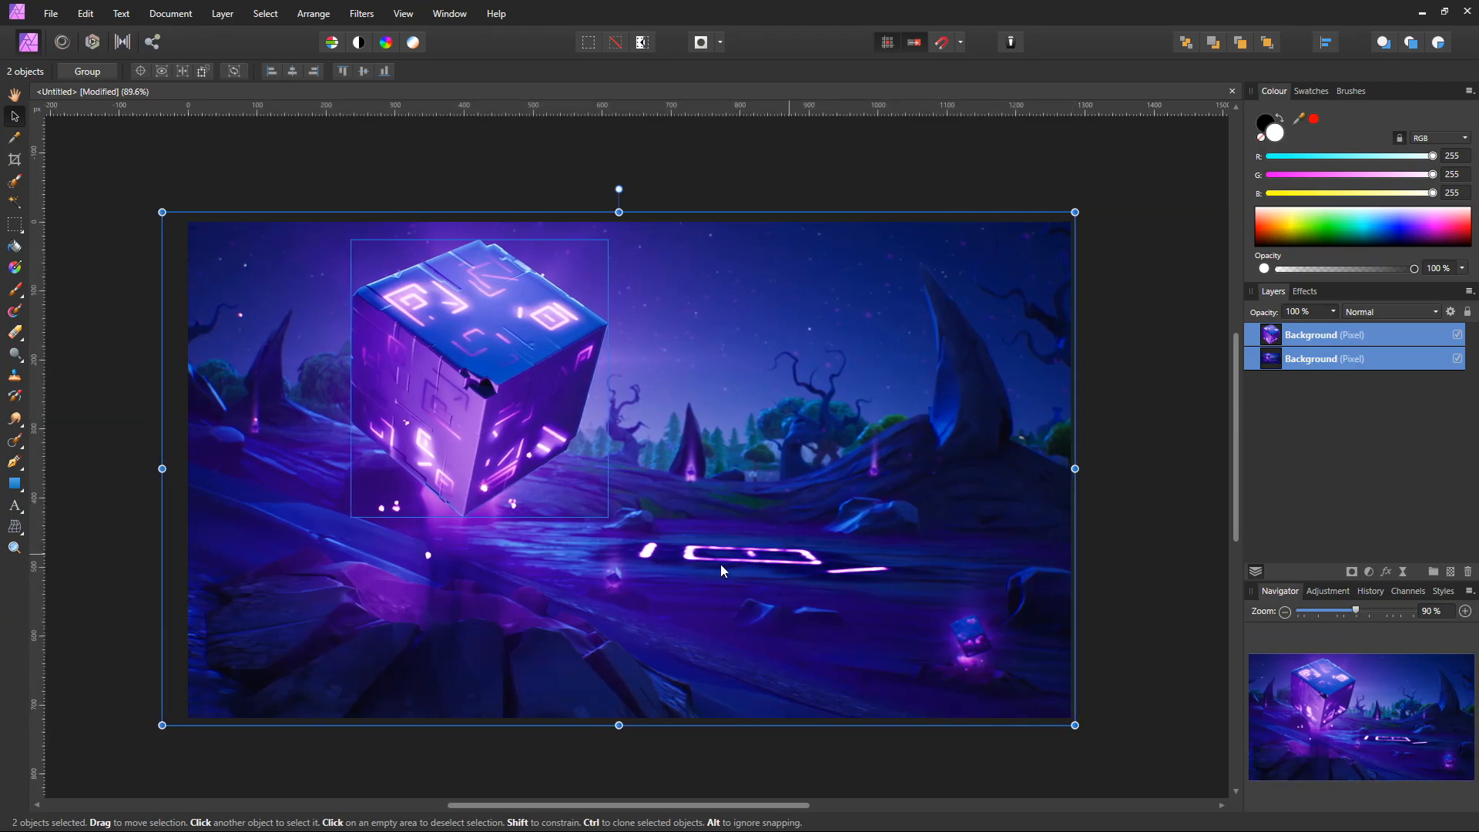
pyautogui.click(1117, 492)
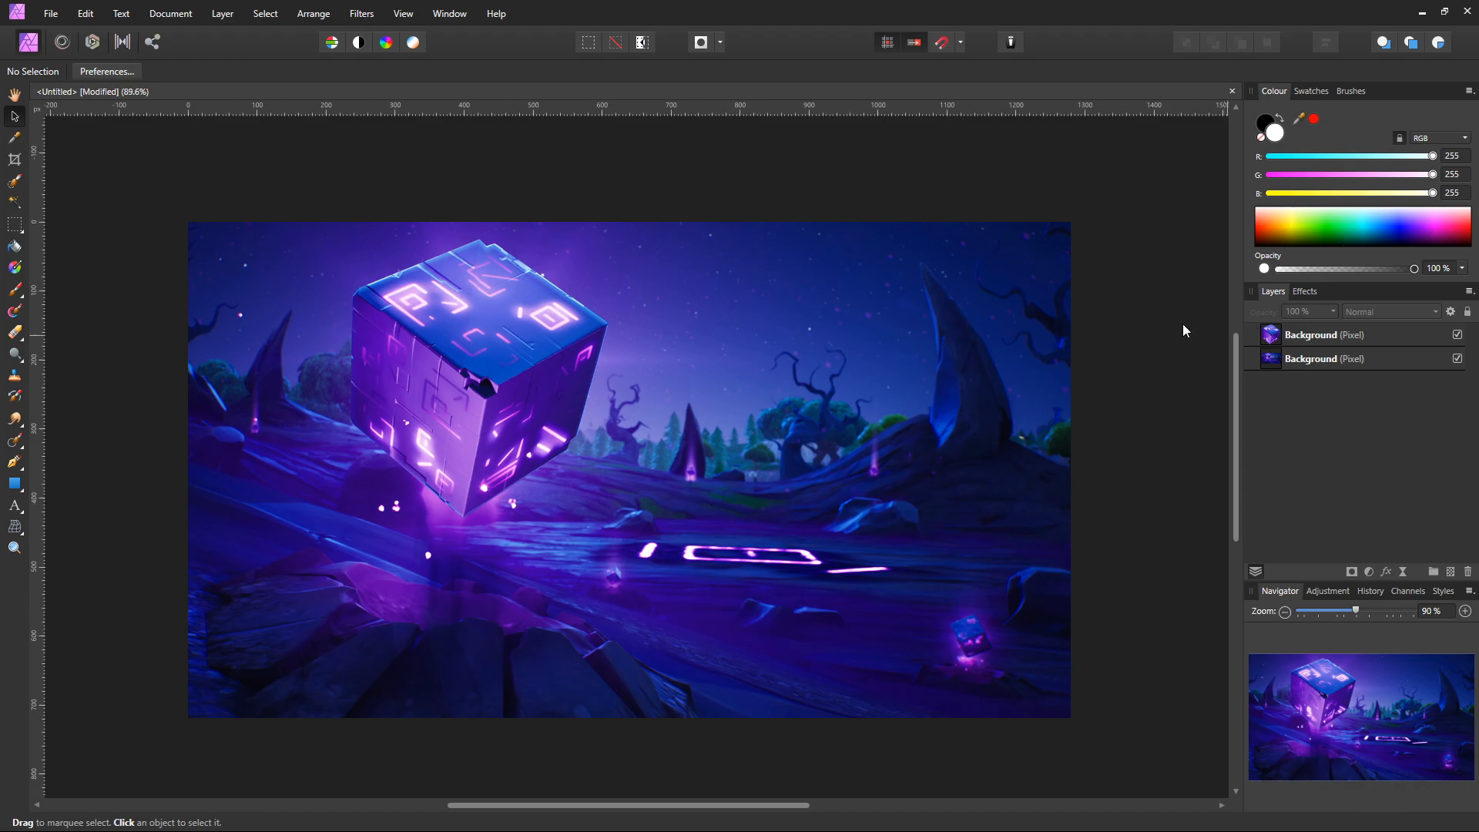
# Step: Place the Raven character image from the file explorer into the thumbnail document
pyautogui.press('super+e')
pyautogui.click(502, 218)
pyautogui.moveTo(697, 227); pyautogui.dragTo(354, 301)
pyautogui.click(1271, 123)
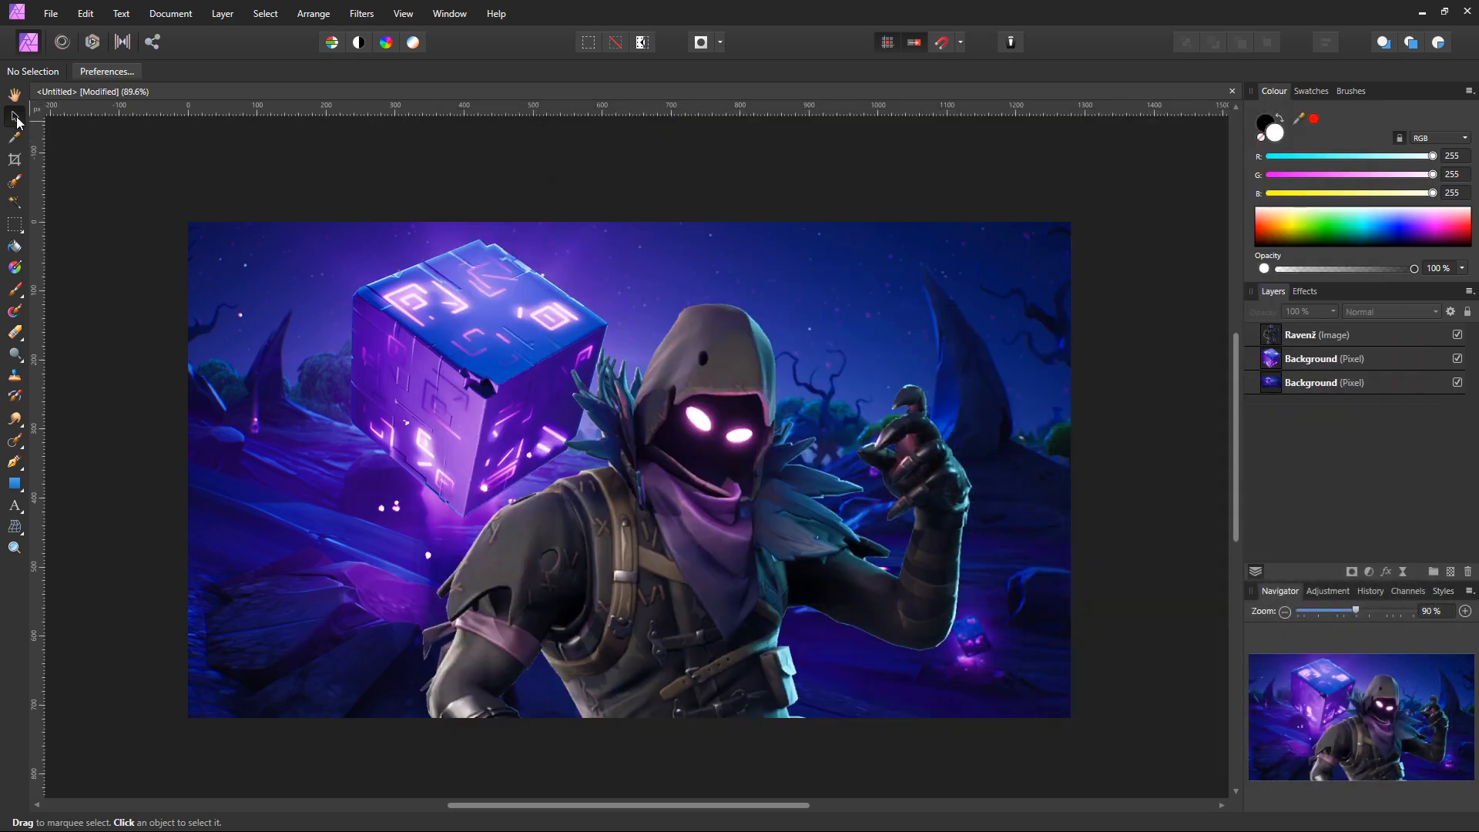
# Step: Scale the Raven image to about 78% and move it to the right of the cube
pyautogui.moveTo(608, 573); pyautogui.dragTo(713, 448)
pyautogui.scroll(-2, 1059, 199)
pyautogui.moveTo(1101, 145); pyautogui.dragTo(1001, 235)
pyautogui.moveTo(837, 395); pyautogui.dragTo(903, 411)
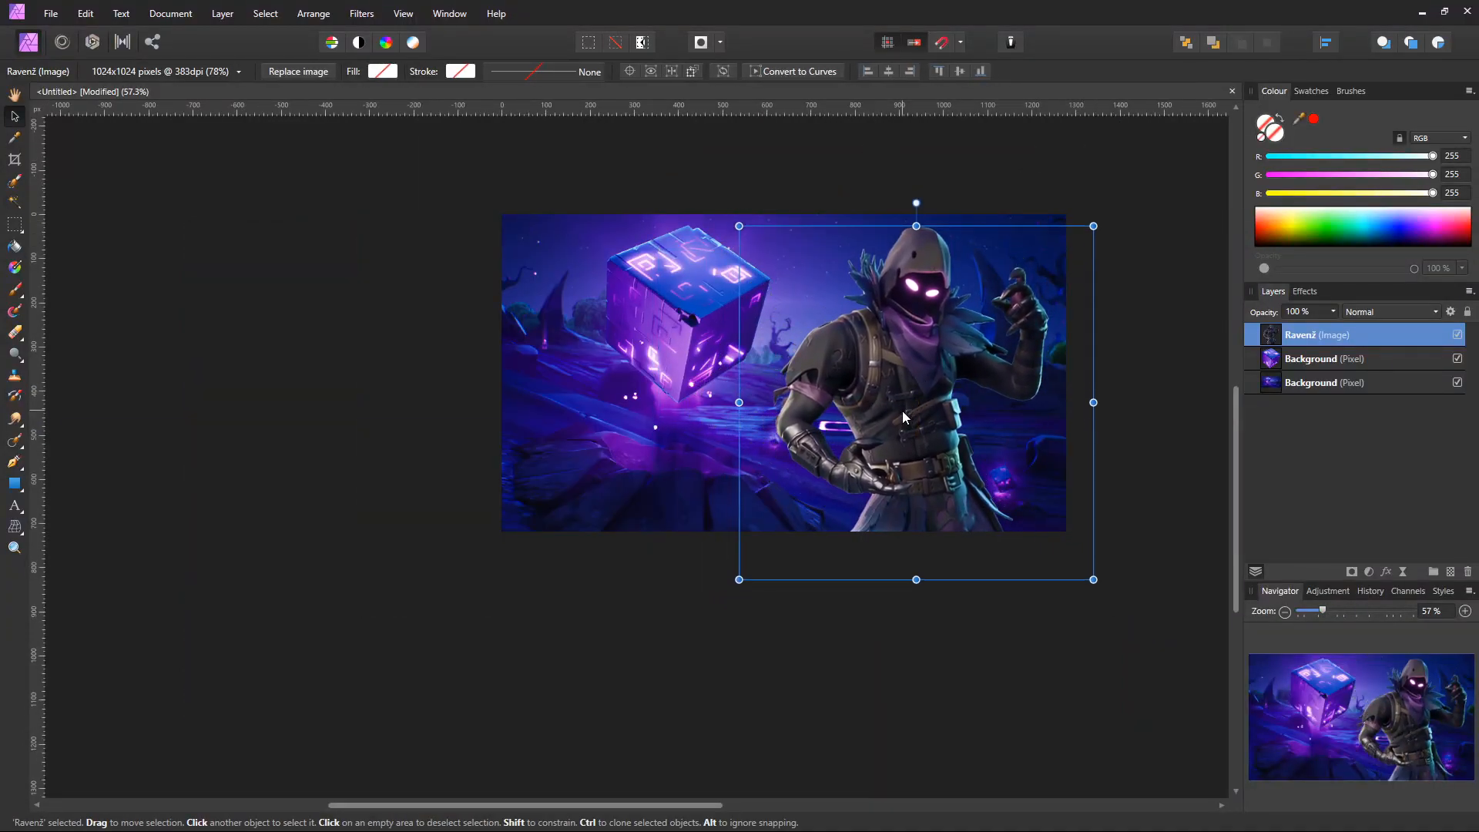
# Step: Lock both Background layers so that they cannot be moved
pyautogui.click(1328, 362)
pyautogui.click(1468, 312)
pyautogui.click(1325, 383)
pyautogui.click(1468, 311)
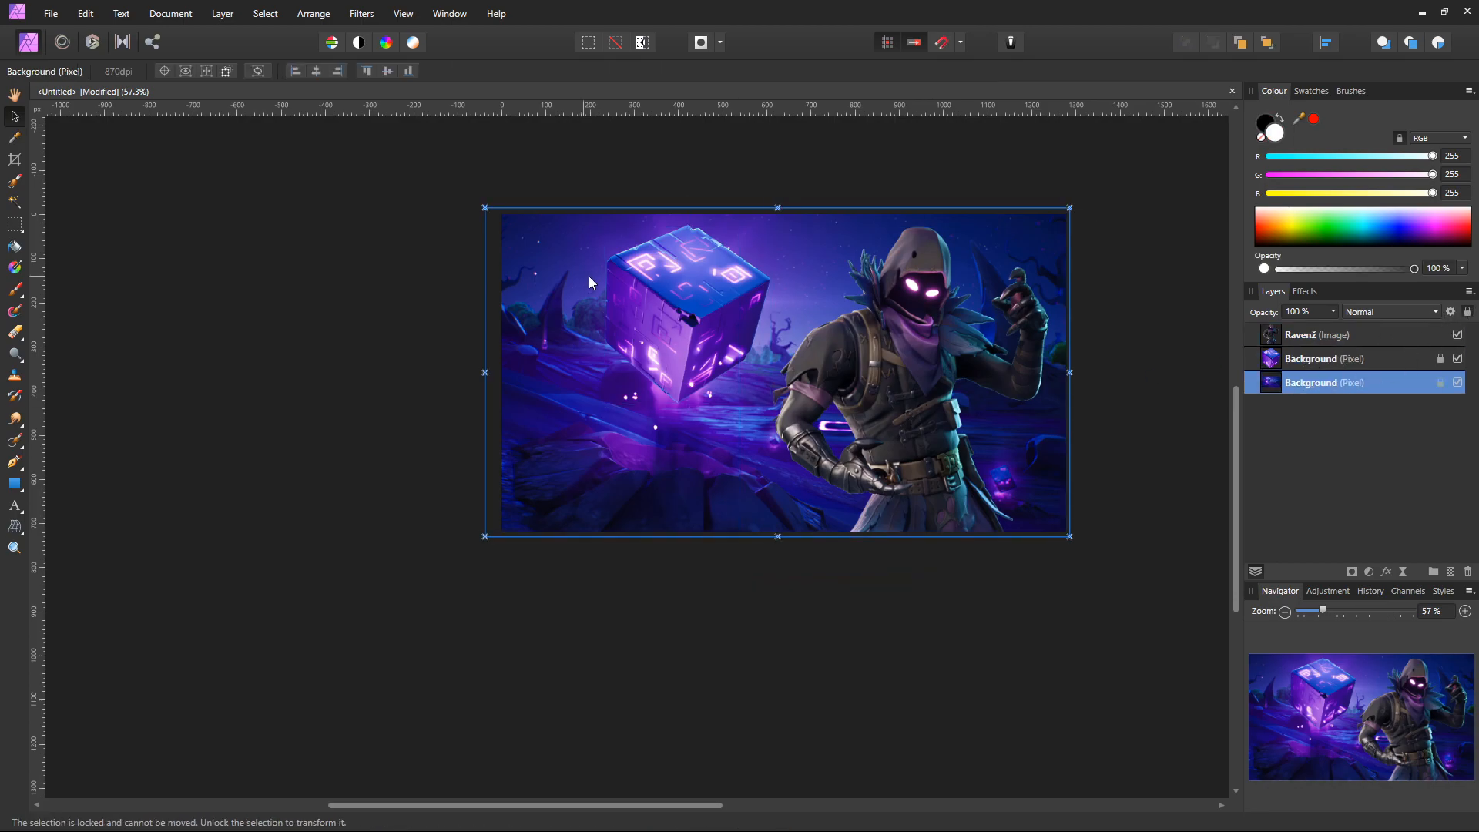
# Step: Nudge the Raven image upward and shift it slightly to the right on the canvas
pyautogui.click(901, 432)
pyautogui.scroll(1, 899, 423)
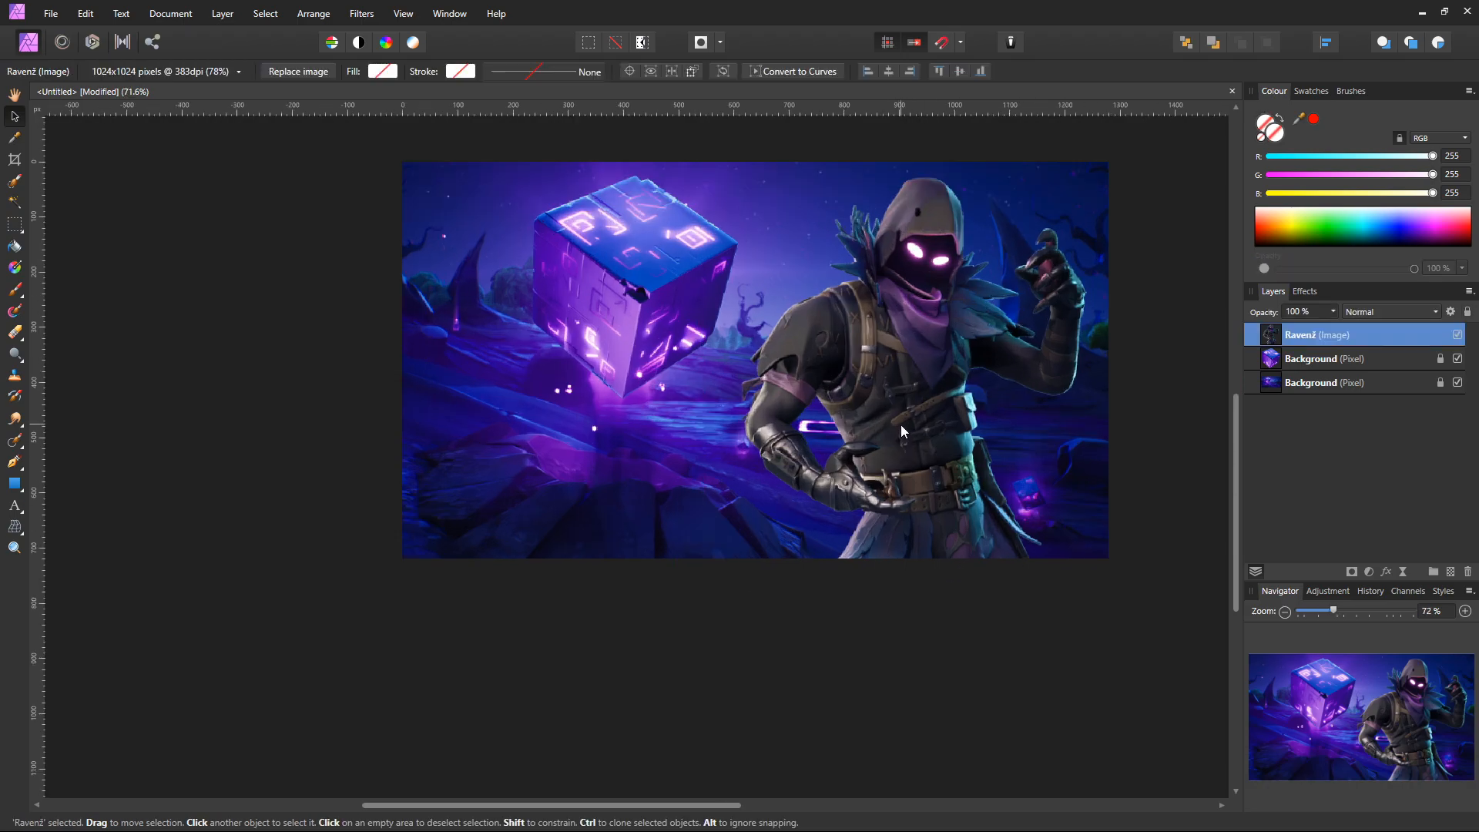
pyautogui.scroll(1, 900, 424)
pyautogui.moveTo(789, 386)
pyautogui.mouseDown()
pyautogui.moveTo(812, 387)
pyautogui.moveTo(788, 388)
pyautogui.mouseUp()
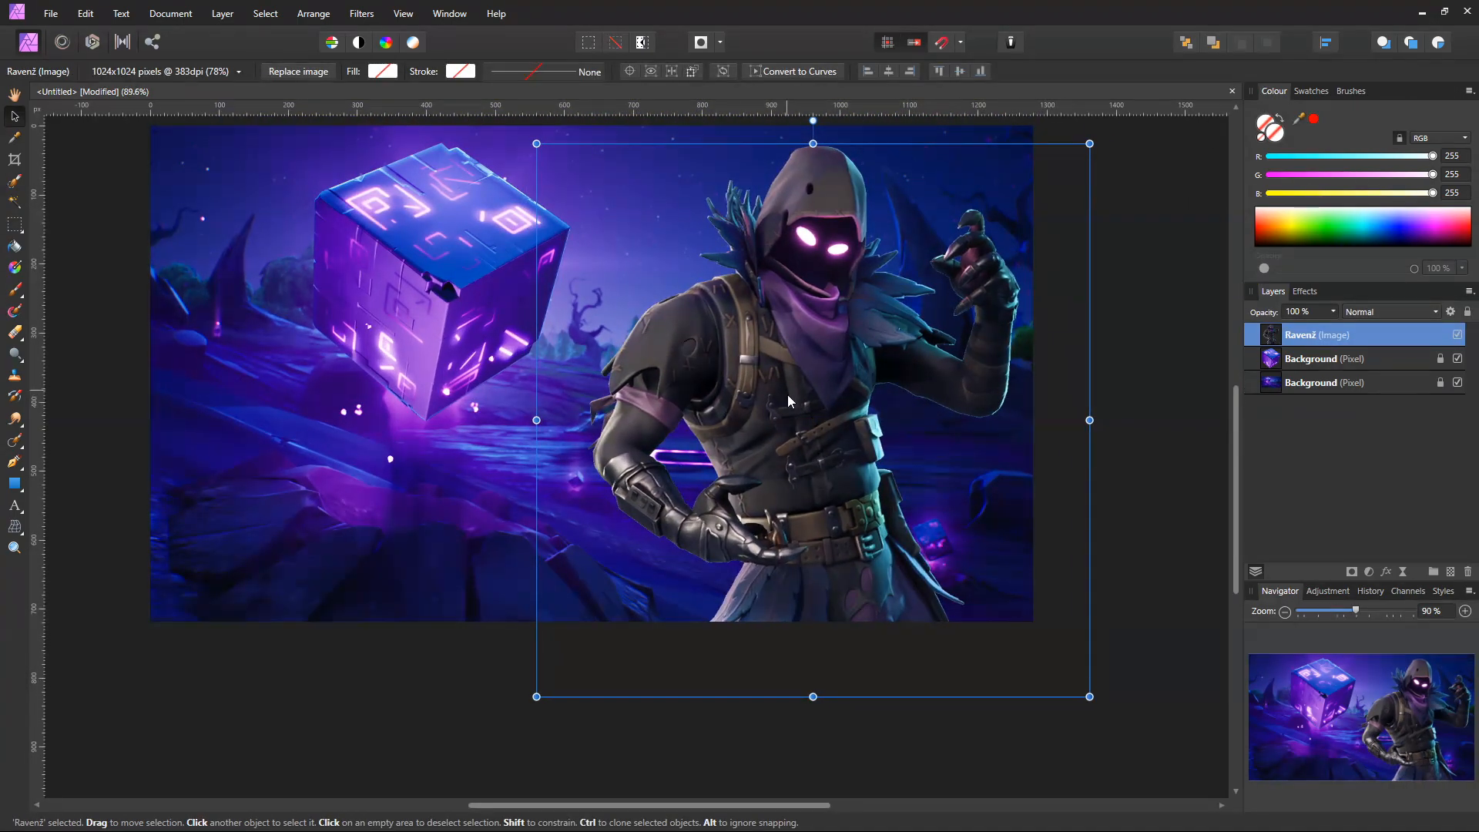
pyautogui.press('Up')
pyautogui.press('Up')
pyautogui.press('Up')
pyautogui.press('Up')
pyautogui.press('Up')
pyautogui.press('Up')
pyautogui.press('Up')
pyautogui.press('Up')
pyautogui.press('Up')
pyautogui.press('Up')
pyautogui.press('Up')
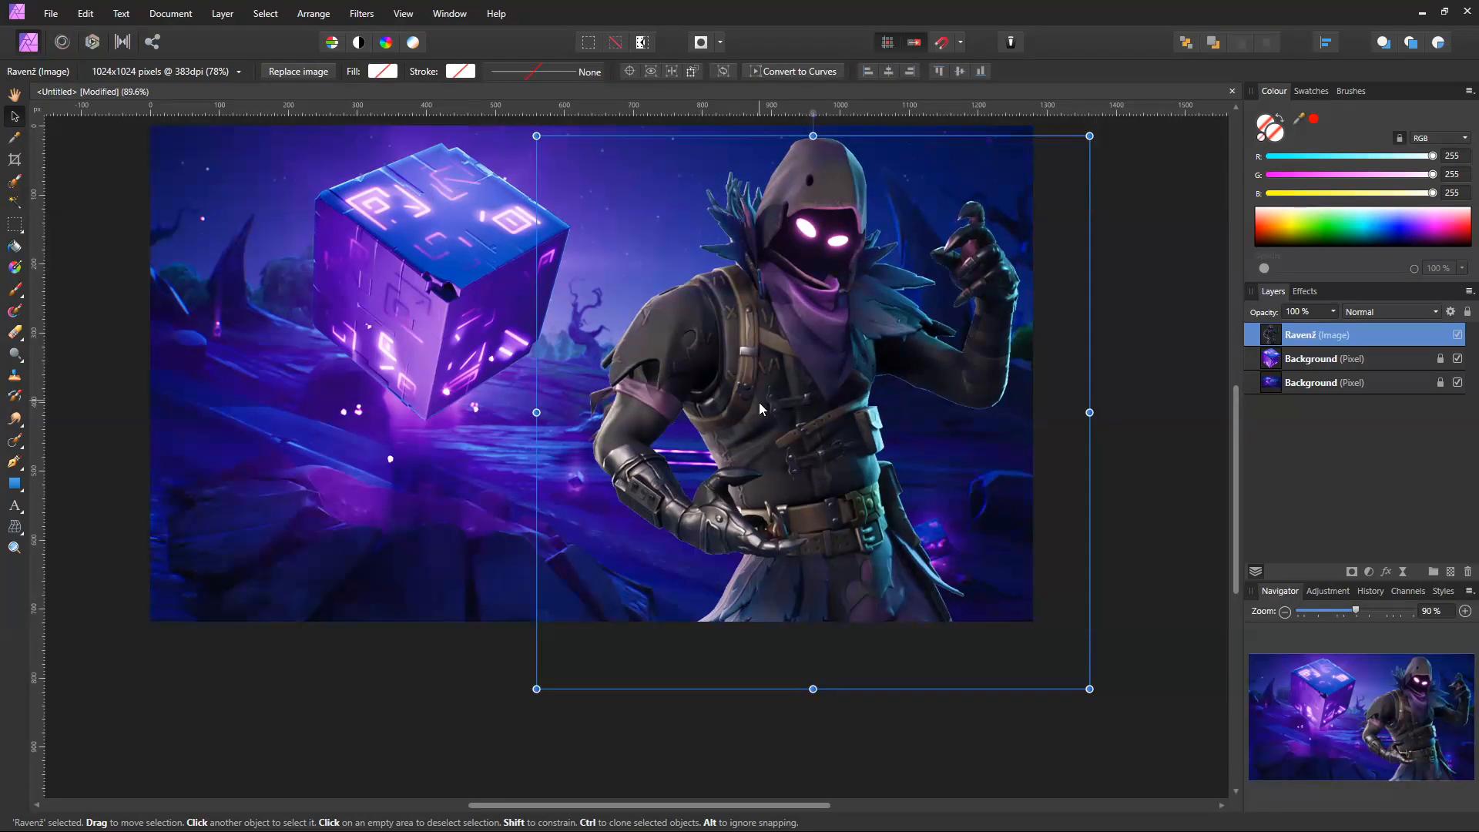
pyautogui.moveTo(759, 400); pyautogui.dragTo(783, 446)
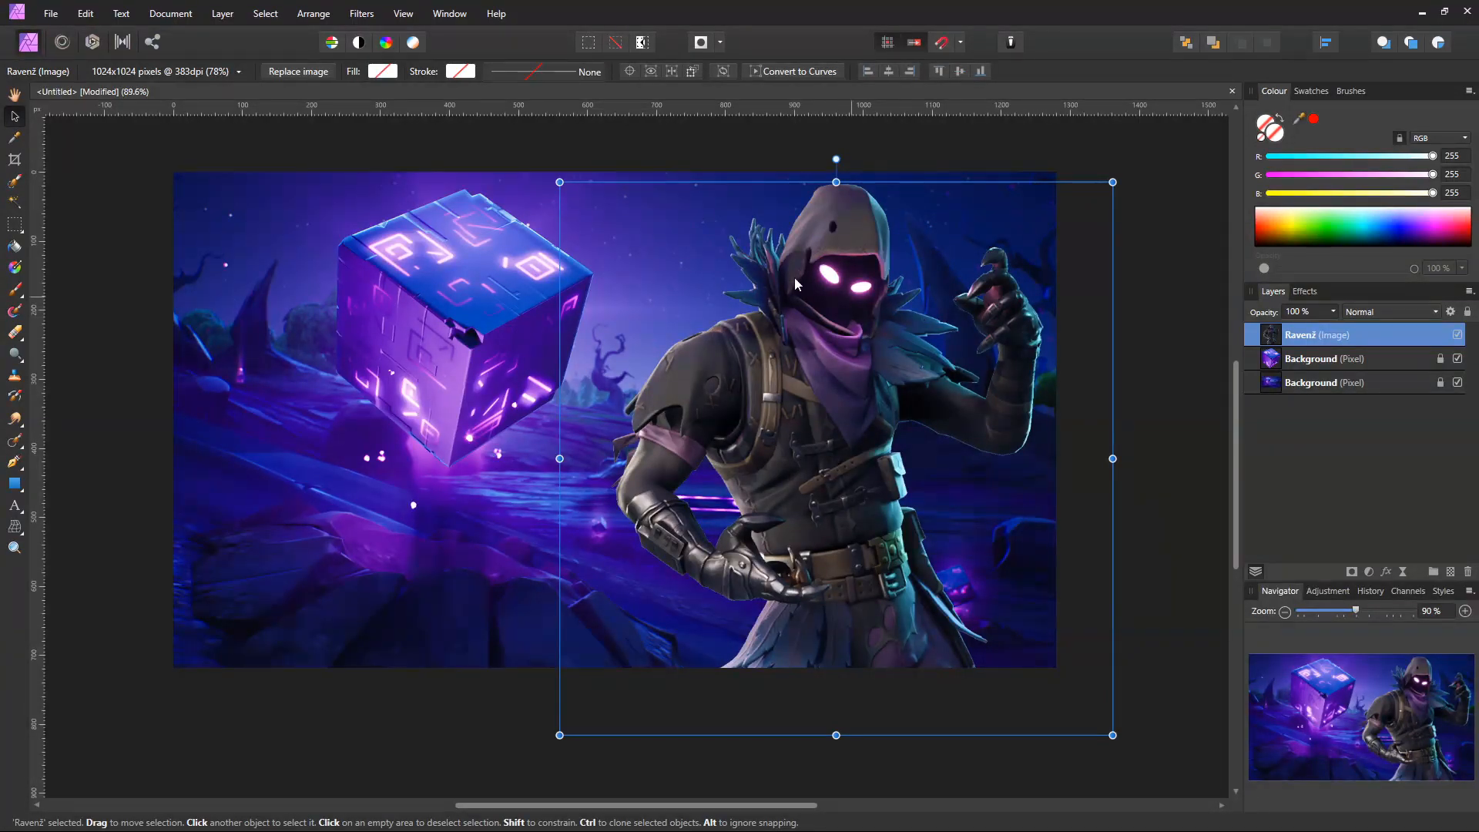
pyautogui.moveTo(821, 339); pyautogui.dragTo(830, 340)
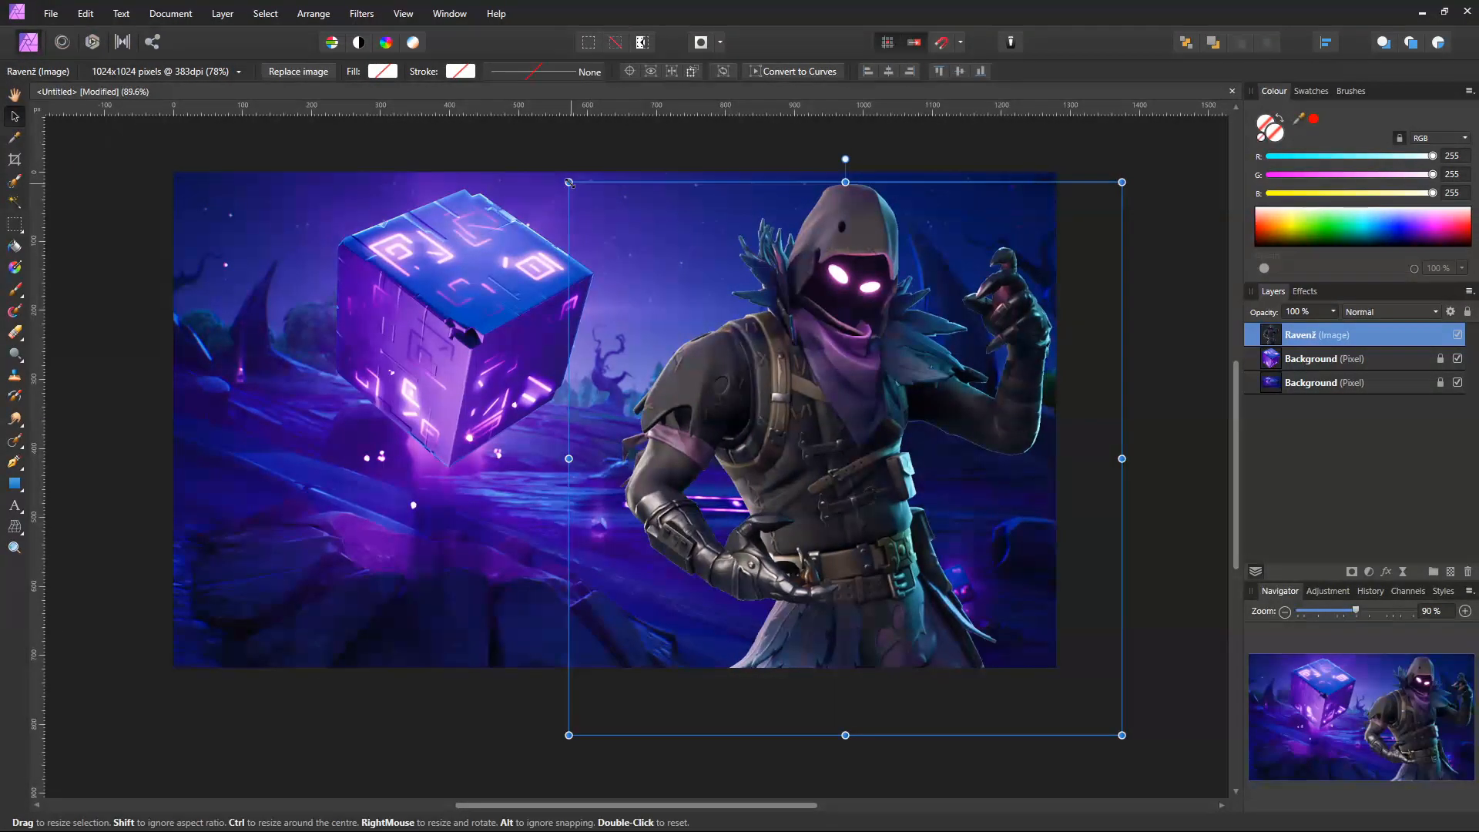
# Step: Shrink the Raven image to about 69% and reposition it on the right half of the canvas
pyautogui.moveTo(569, 182); pyautogui.dragTo(612, 224)
pyautogui.moveTo(873, 478)
pyautogui.mouseDown()
pyautogui.moveTo(856, 462)
pyautogui.moveTo(865, 438)
pyautogui.moveTo(859, 456)
pyautogui.mouseUp()
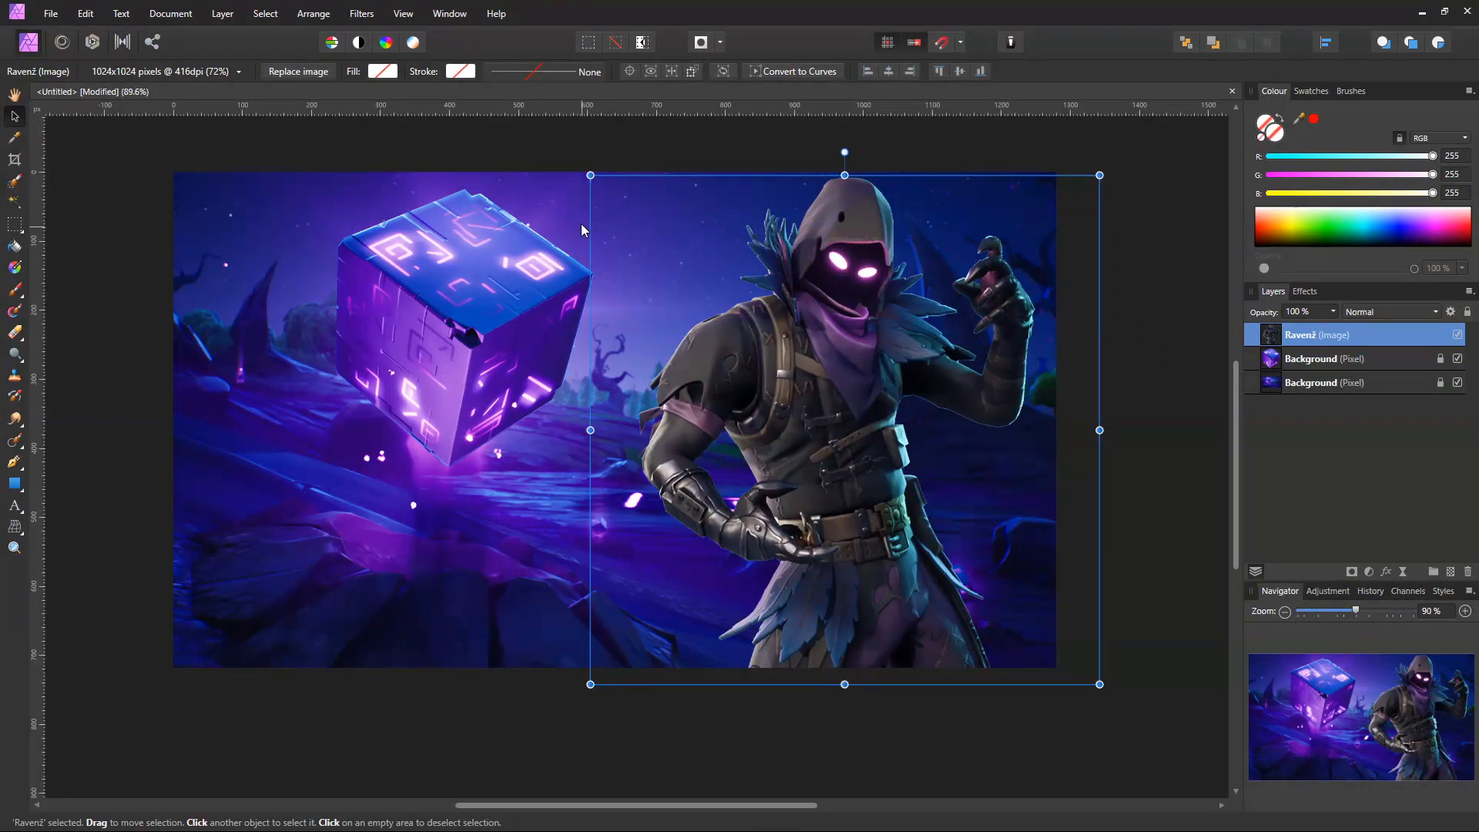
pyautogui.moveTo(590, 175); pyautogui.dragTo(610, 196)
pyautogui.moveTo(829, 405); pyautogui.dragTo(819, 405)
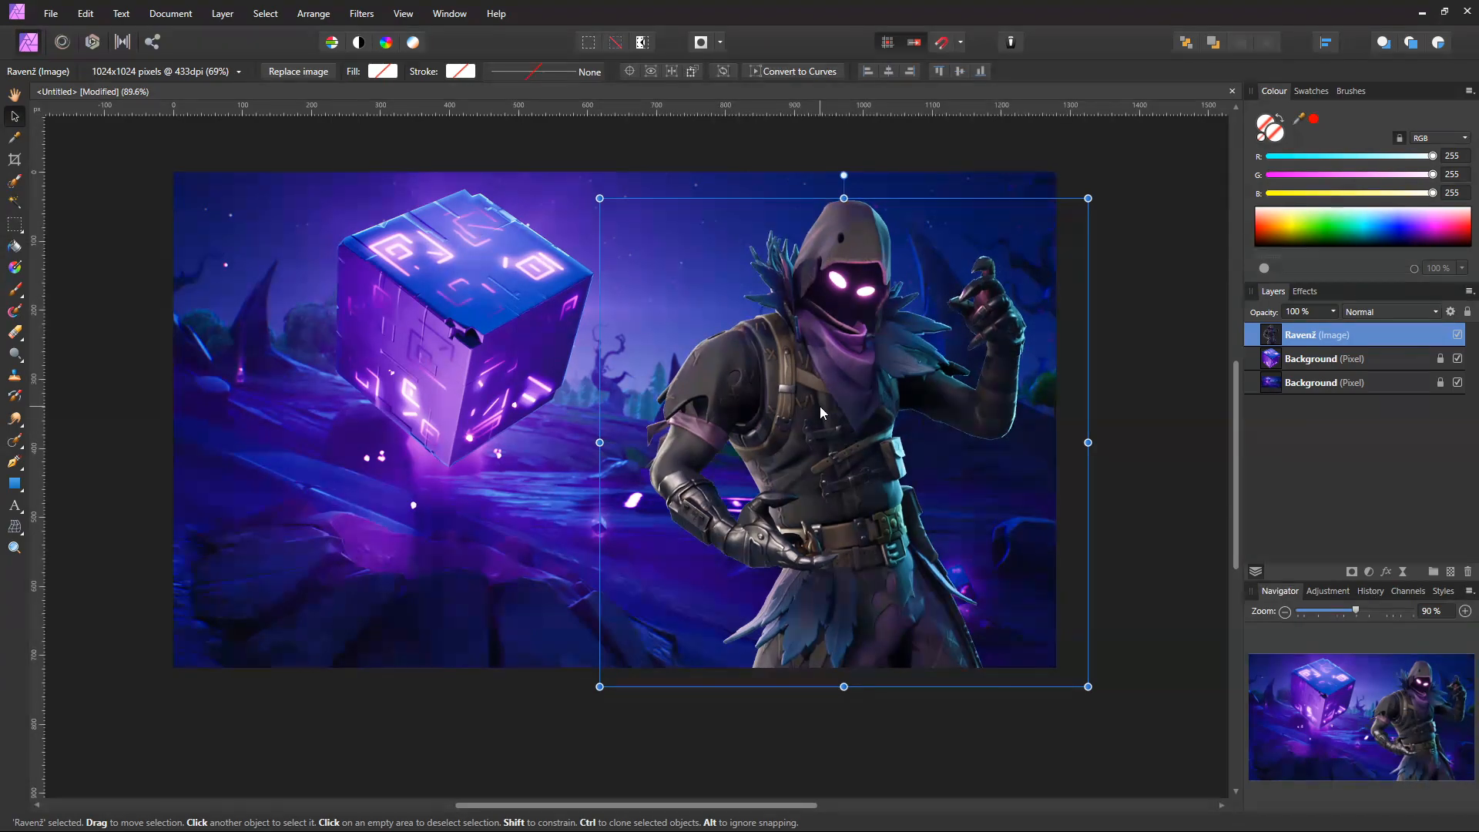
pyautogui.click(1163, 443)
pyautogui.moveTo(932, 413); pyautogui.dragTo(975, 419)
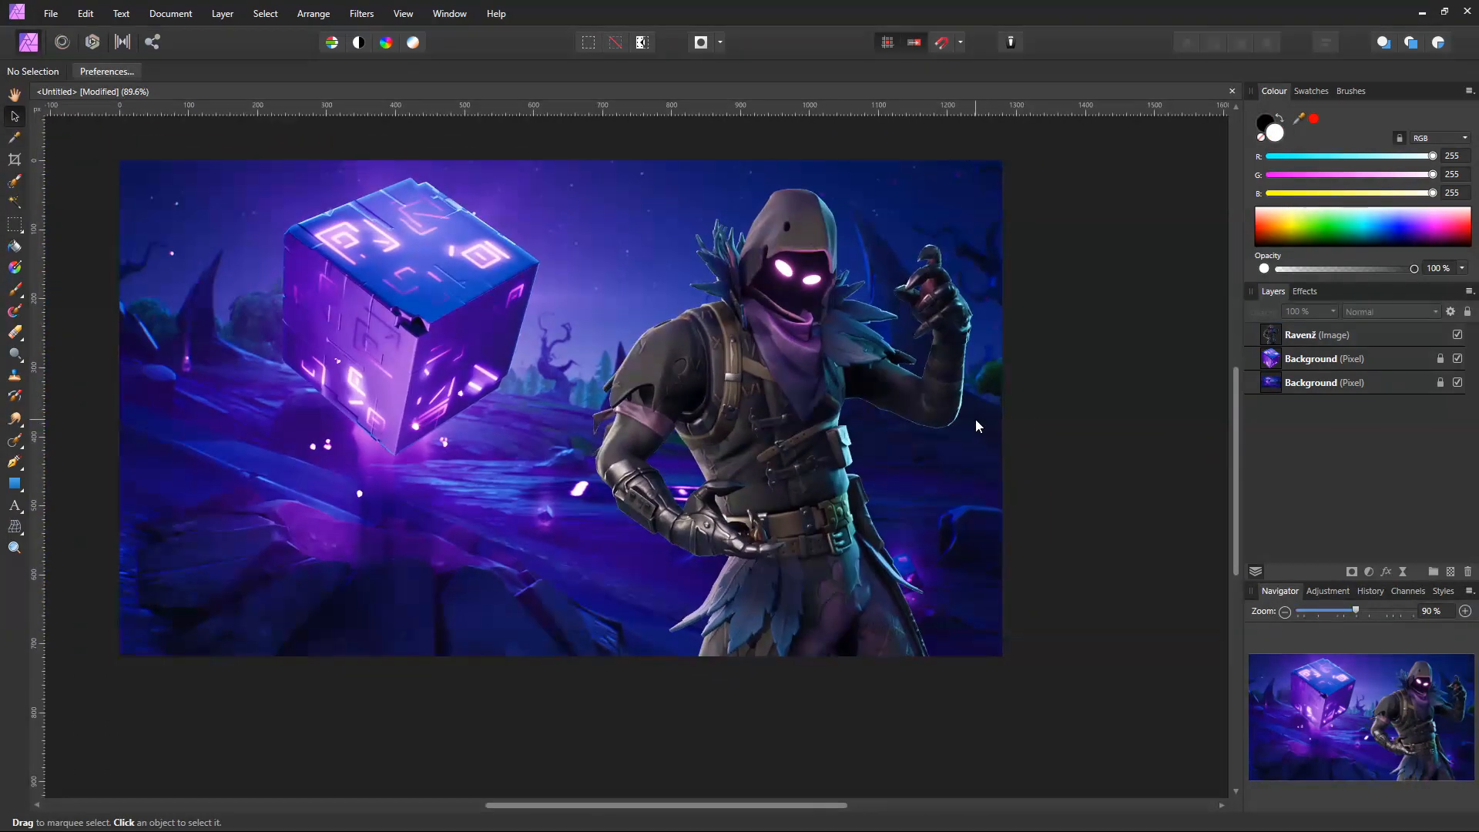
# Step: Try the Raven image mirrored horizontally and flip it back to its original orientation
pyautogui.click(723, 362)
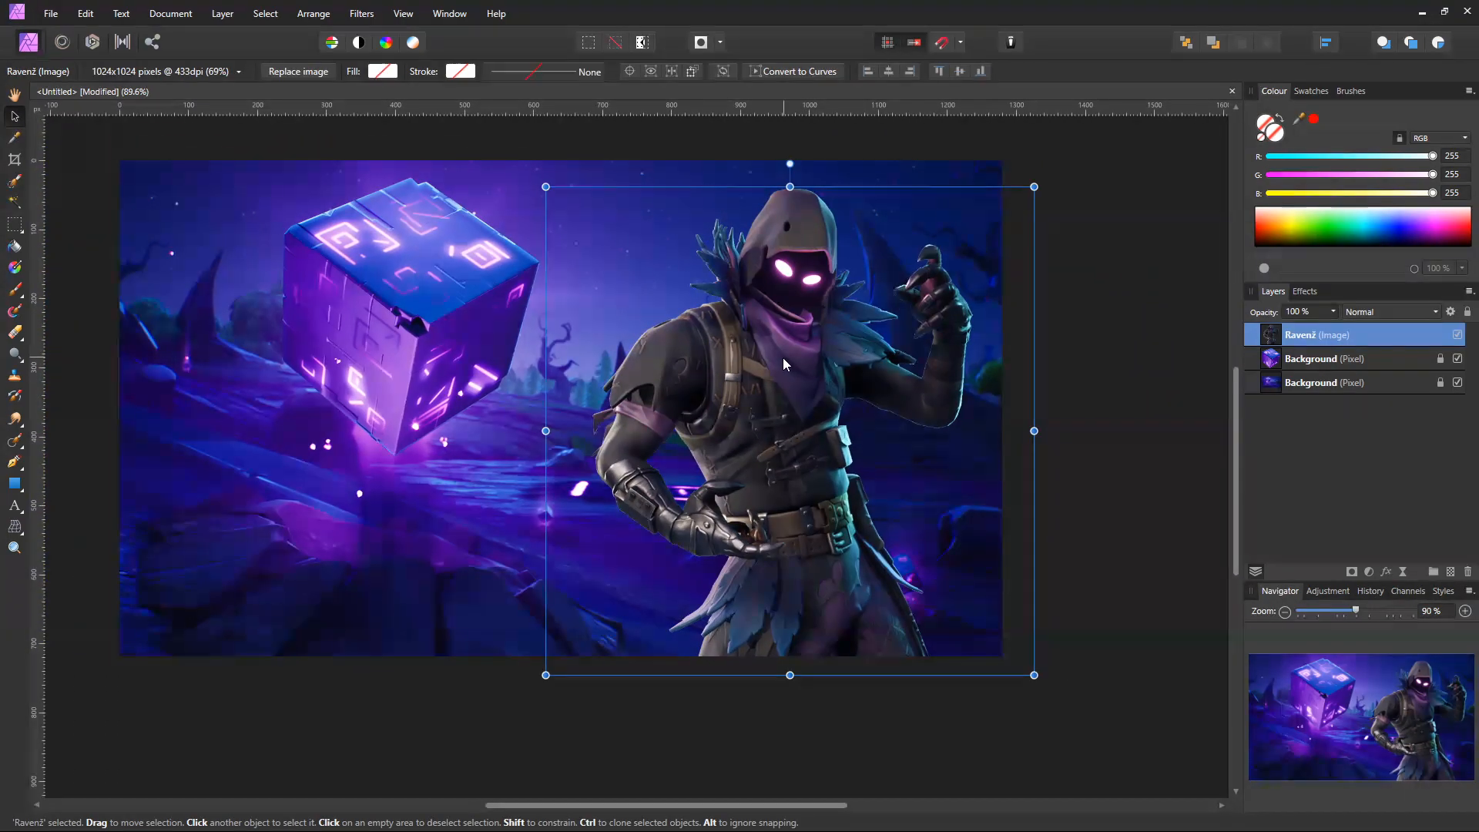
pyautogui.rightClick(571, 356)
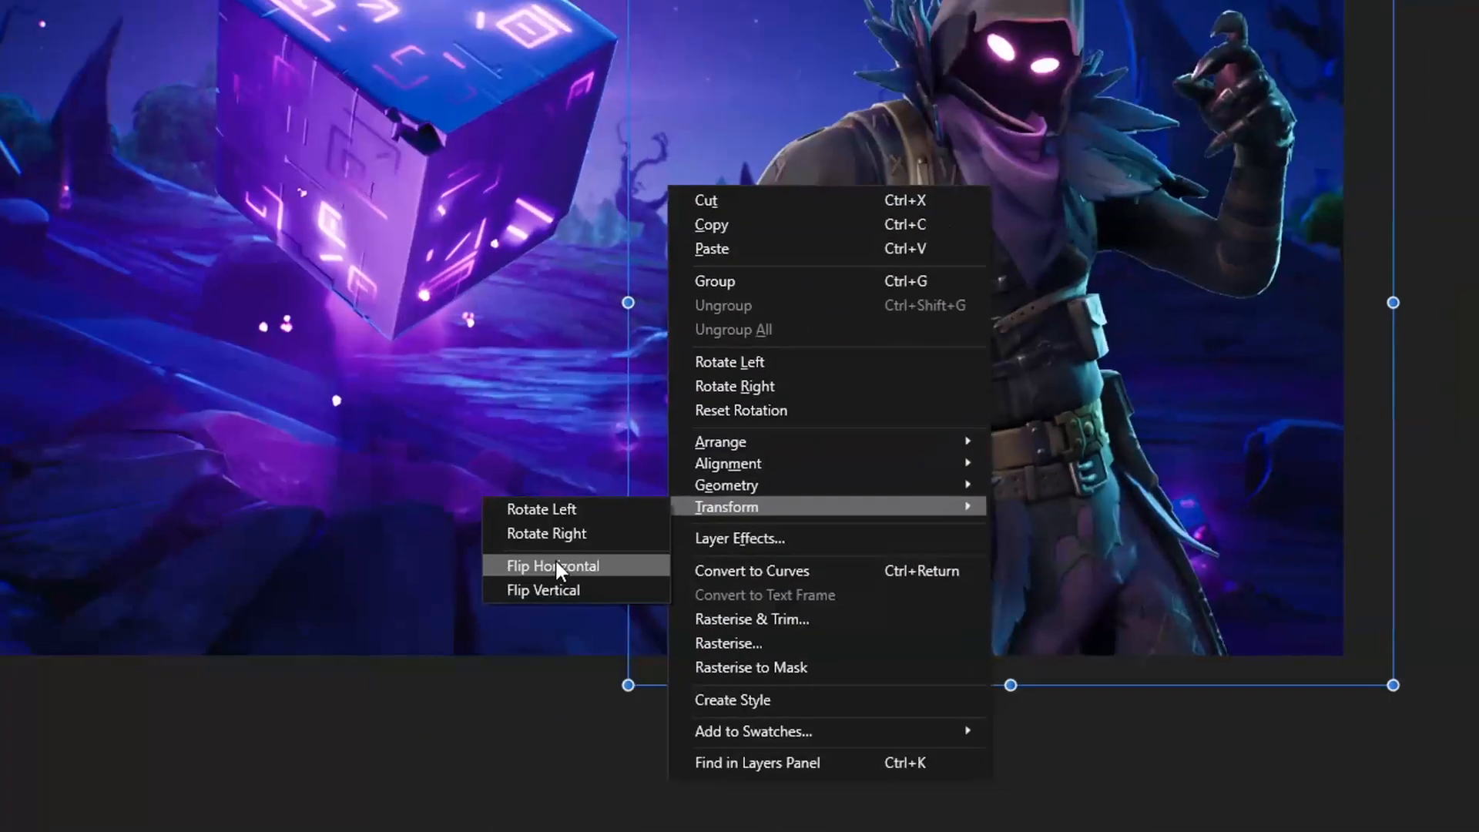
pyautogui.click(566, 538)
pyautogui.moveTo(826, 473); pyautogui.dragTo(844, 481)
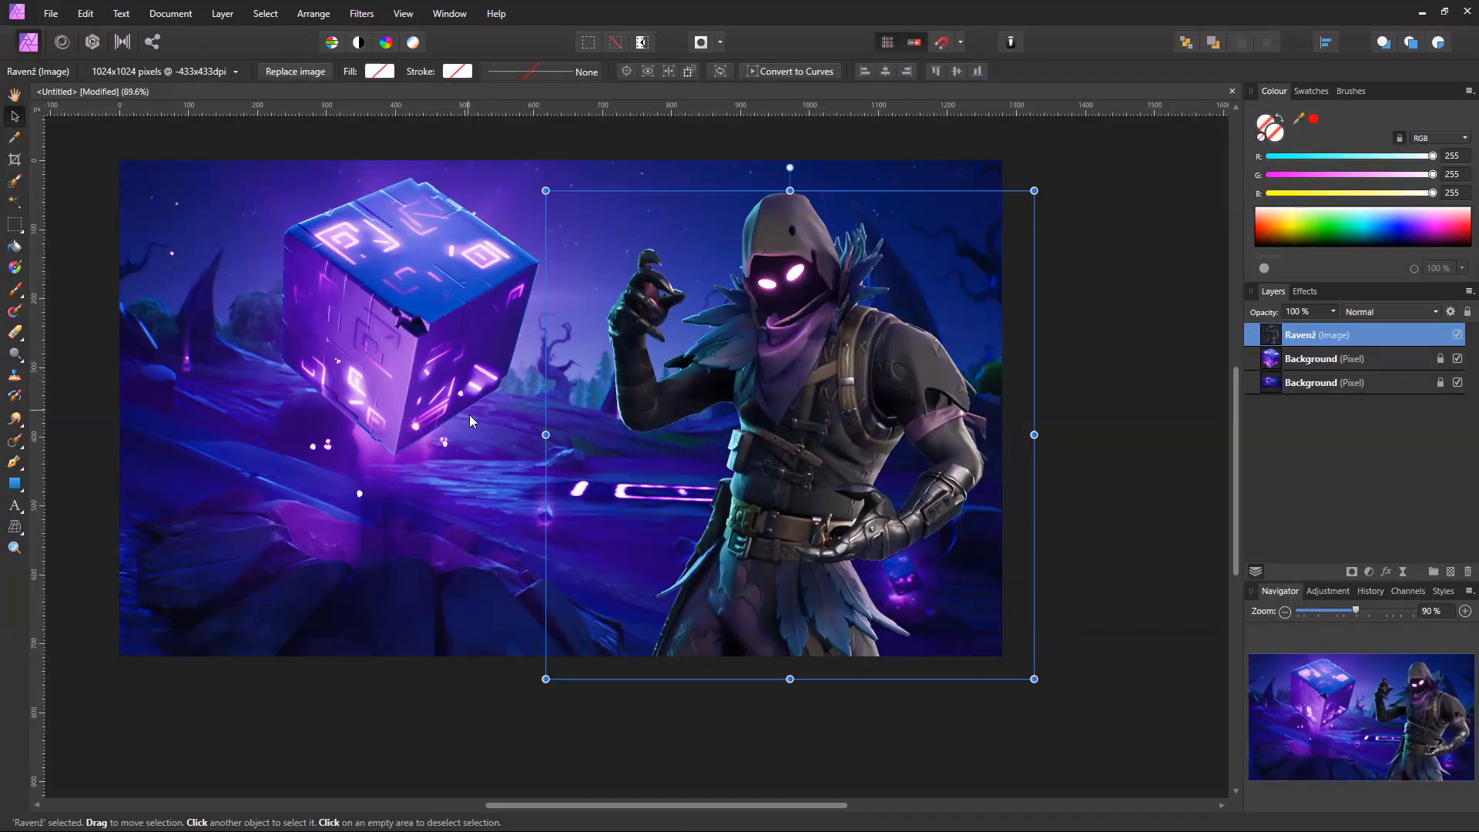
pyautogui.rightClick(615, 423)
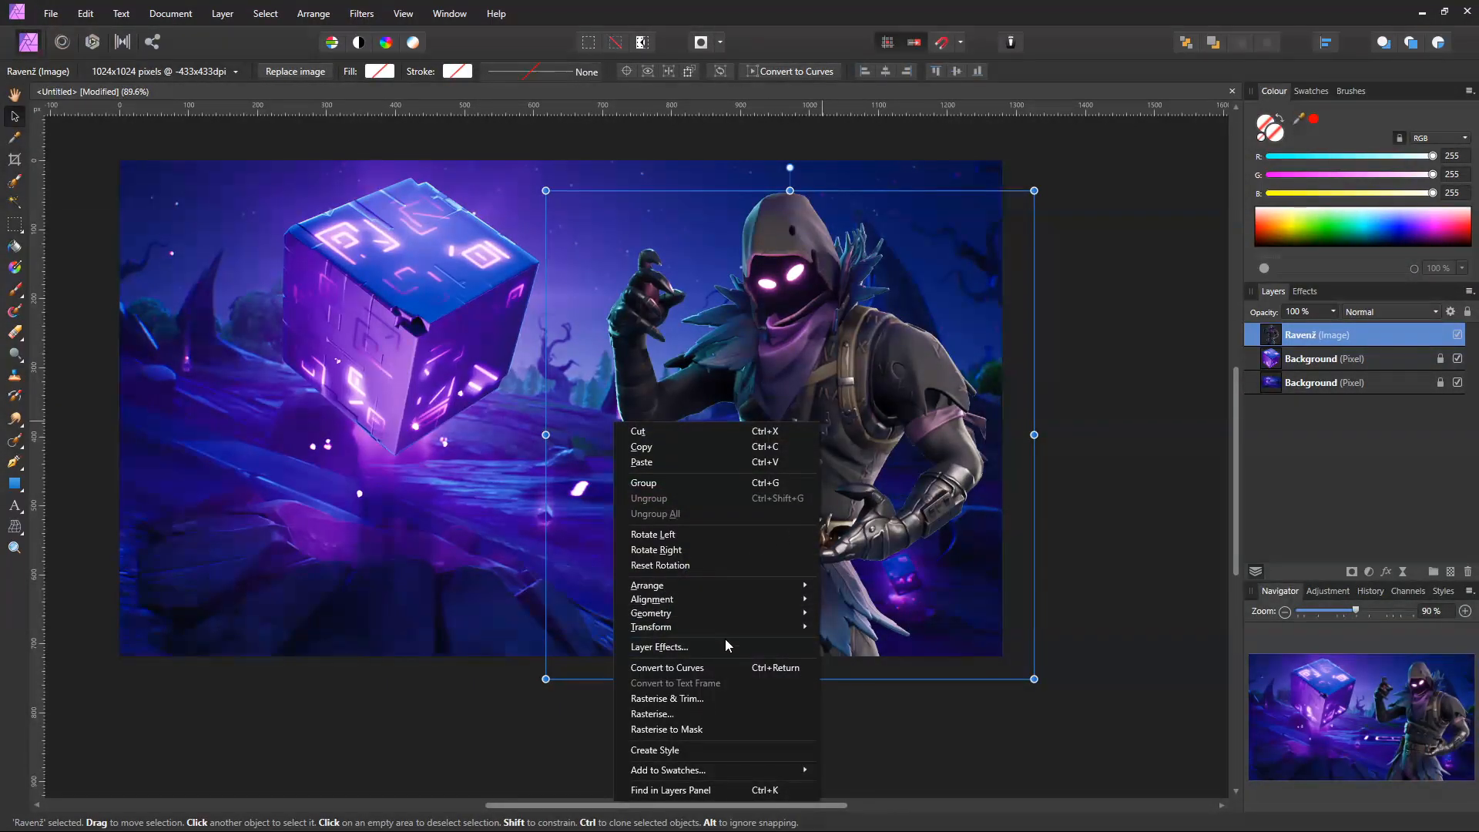
pyautogui.click(571, 627)
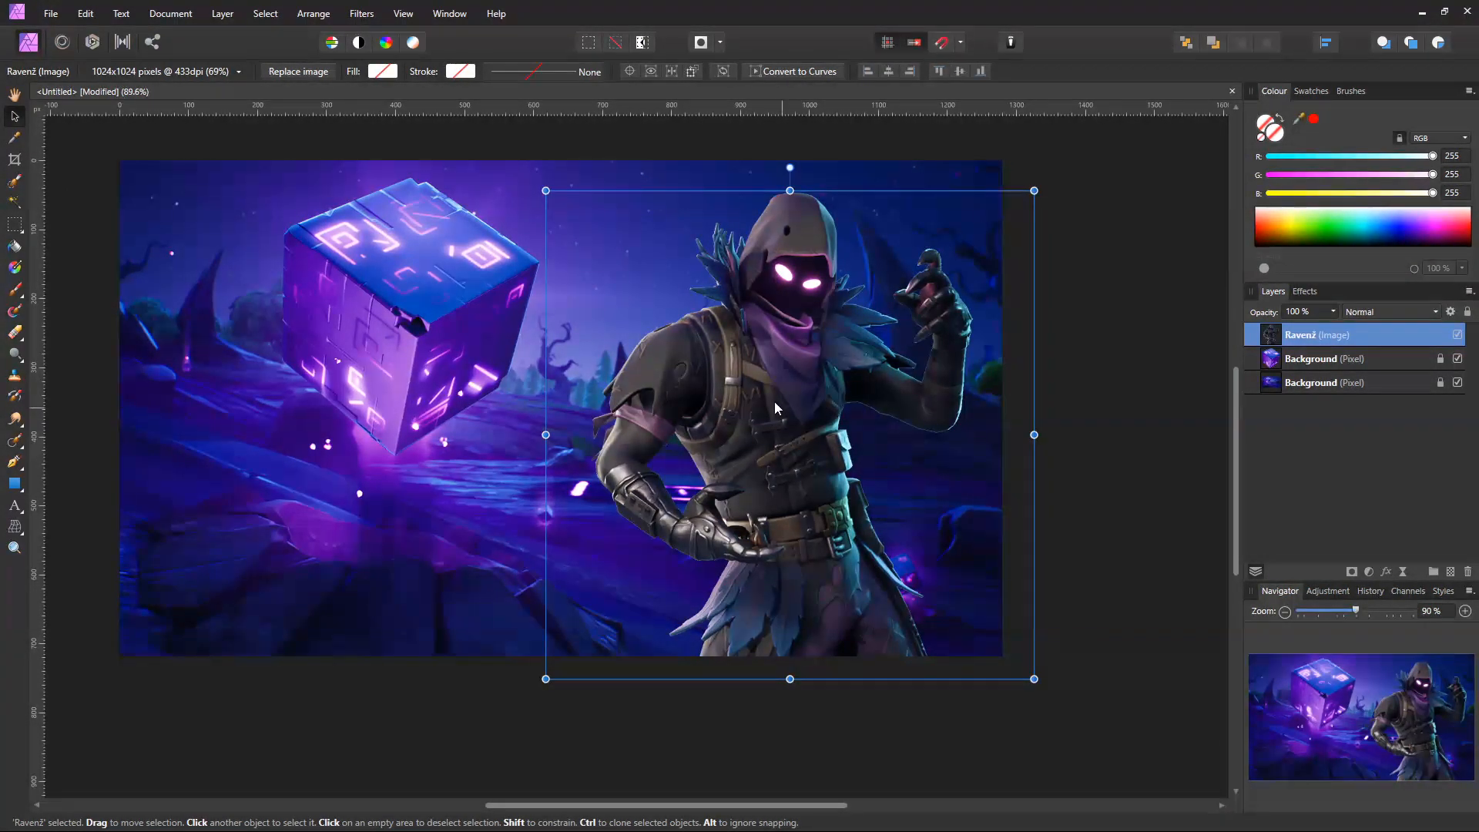
# Step: Move the Raven image up, scale it to about 66% and fine-tune its position beside the cube
pyautogui.hotkey('shift', 'Up')
pyautogui.hotkey('shift', 'Up')
pyautogui.hotkey('shift', 'Up')
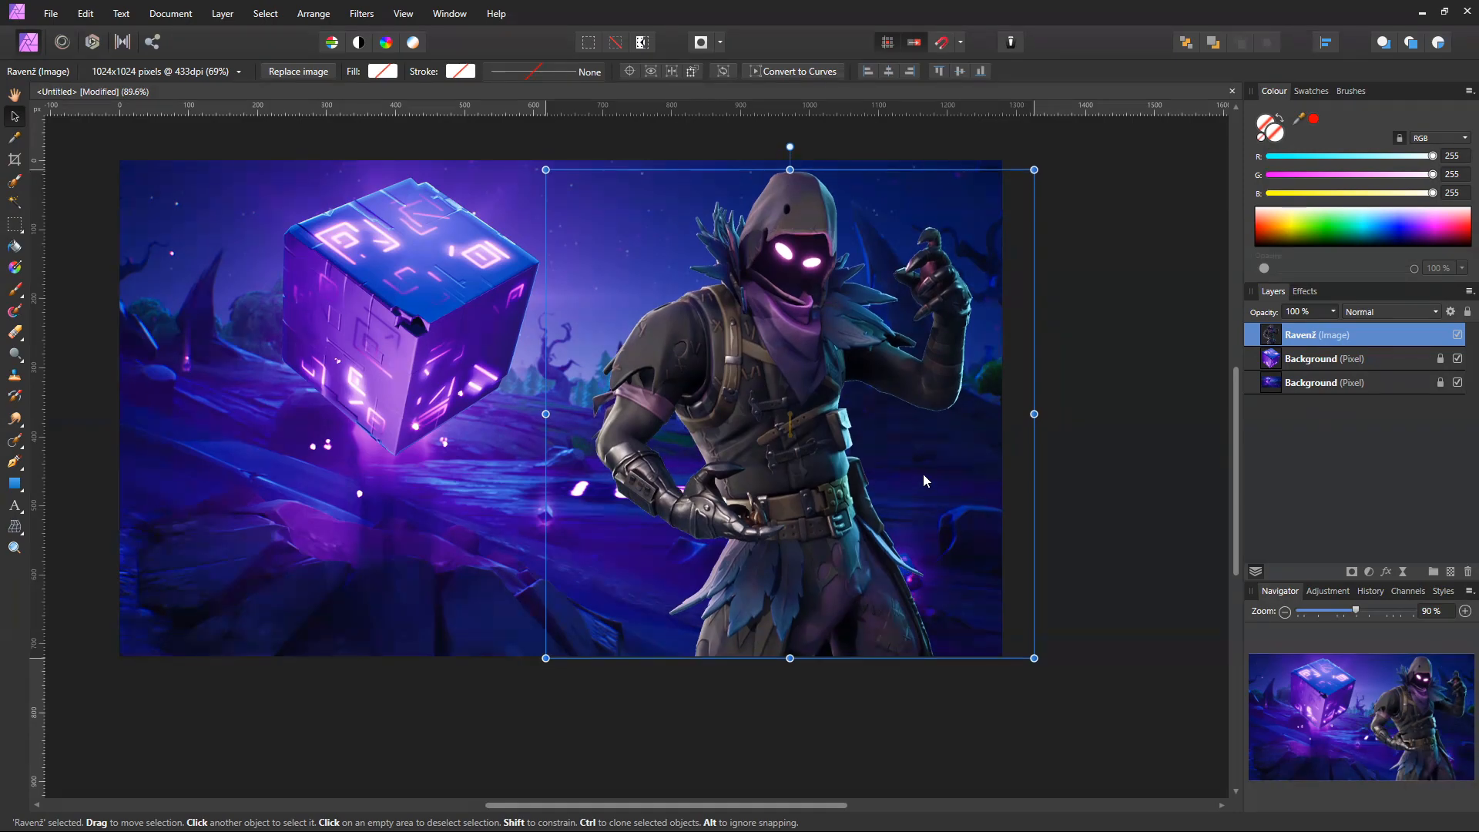
pyautogui.moveTo(1034, 169); pyautogui.dragTo(1016, 187)
pyautogui.moveTo(851, 389)
pyautogui.mouseDown()
pyautogui.moveTo(849, 366)
pyautogui.moveTo(849, 387)
pyautogui.mouseUp()
pyautogui.moveTo(786, 433); pyautogui.dragTo(799, 437)
pyautogui.click(1094, 396)
pyautogui.moveTo(567, 422); pyautogui.dragTo(689, 407)
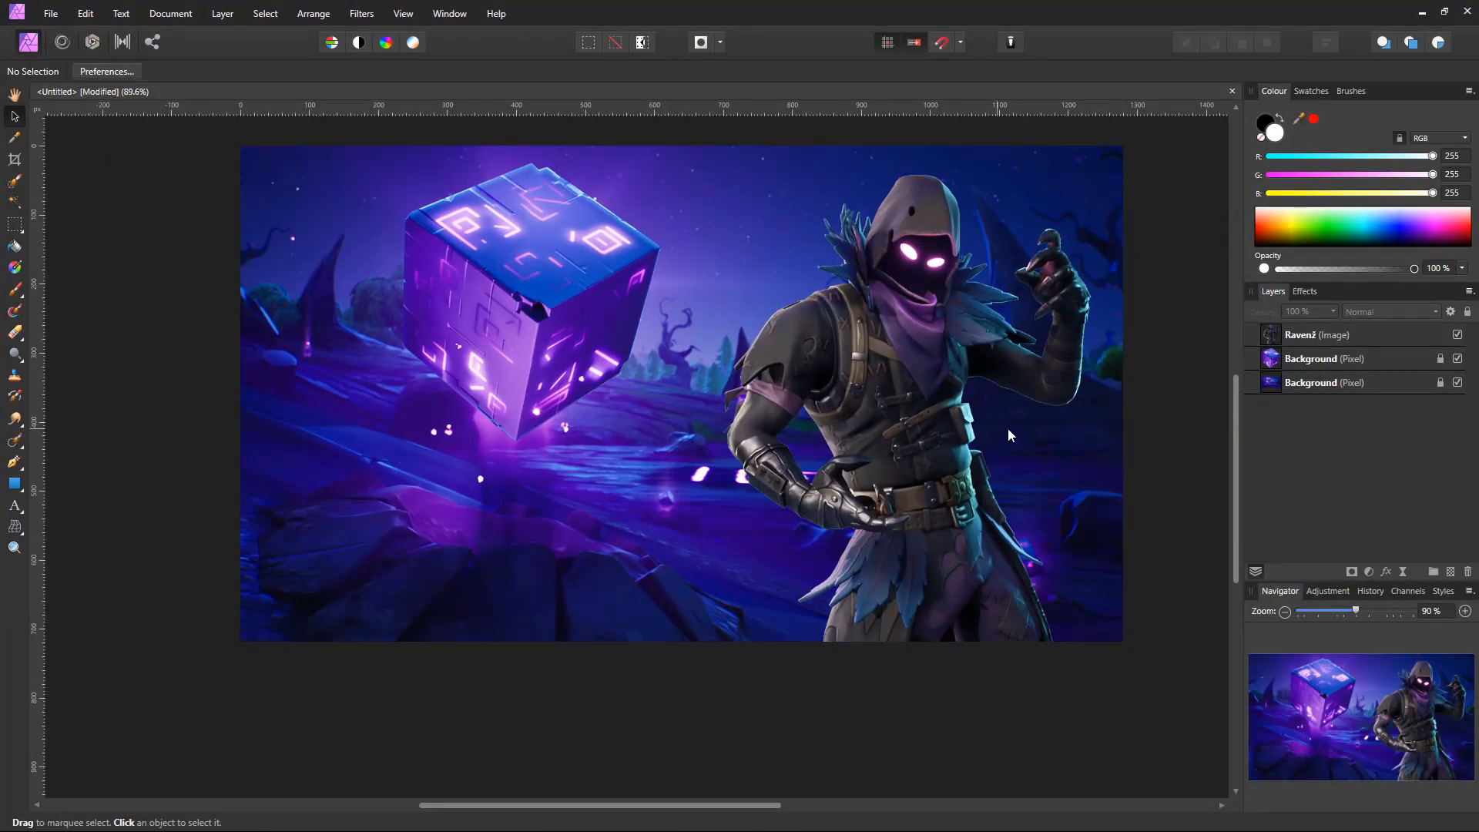
pyautogui.click(903, 368)
pyautogui.click(639, 684)
pyautogui.moveTo(769, 533); pyautogui.dragTo(678, 604)
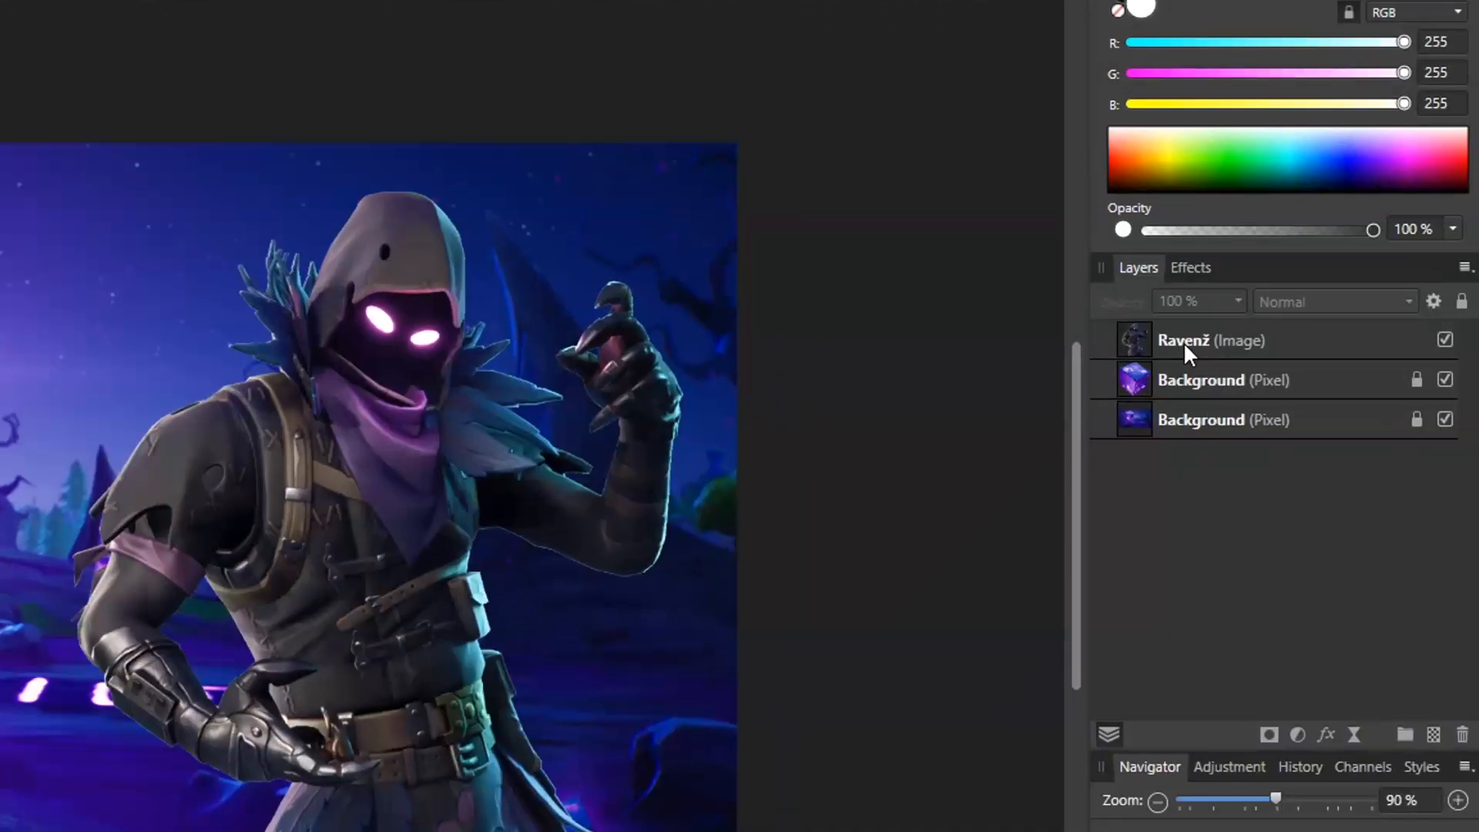
# Step: Start the Lighting filter on the Raven layer and aim its spot light from the cube toward the character with a 38.4° outer cone
pyautogui.click(1302, 340)
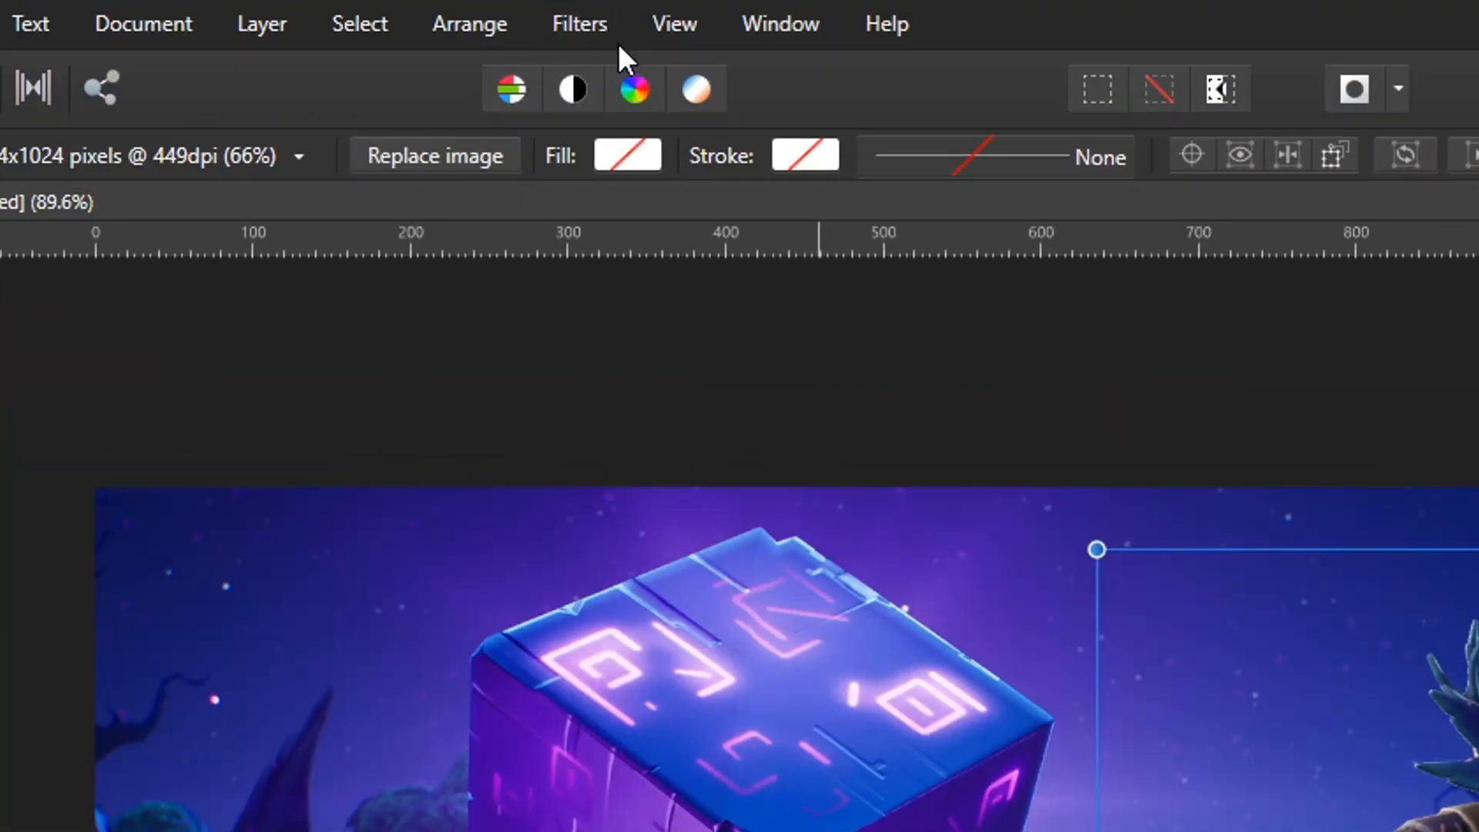
pyautogui.click(607, 26)
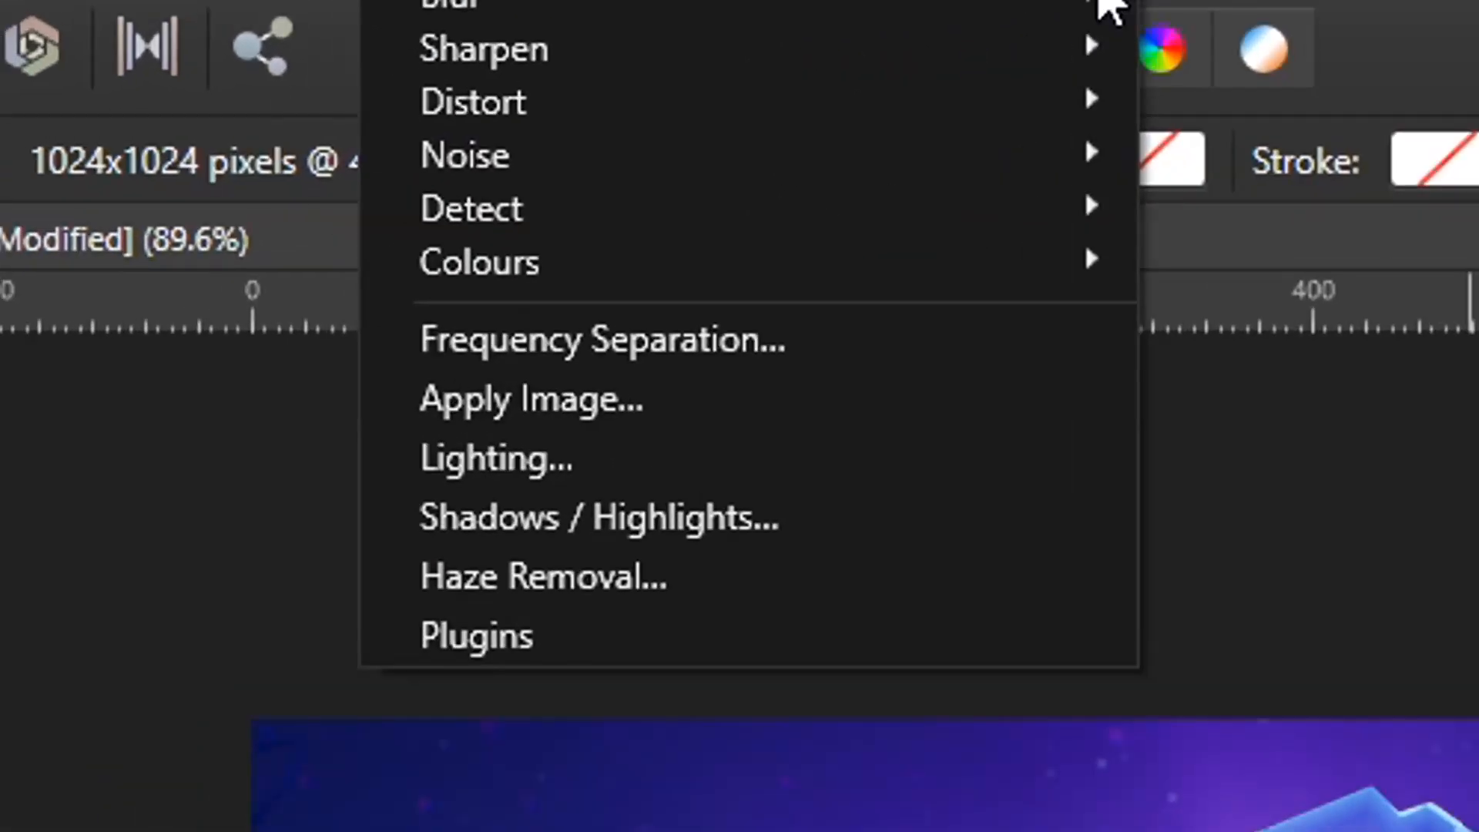
pyautogui.click(457, 362)
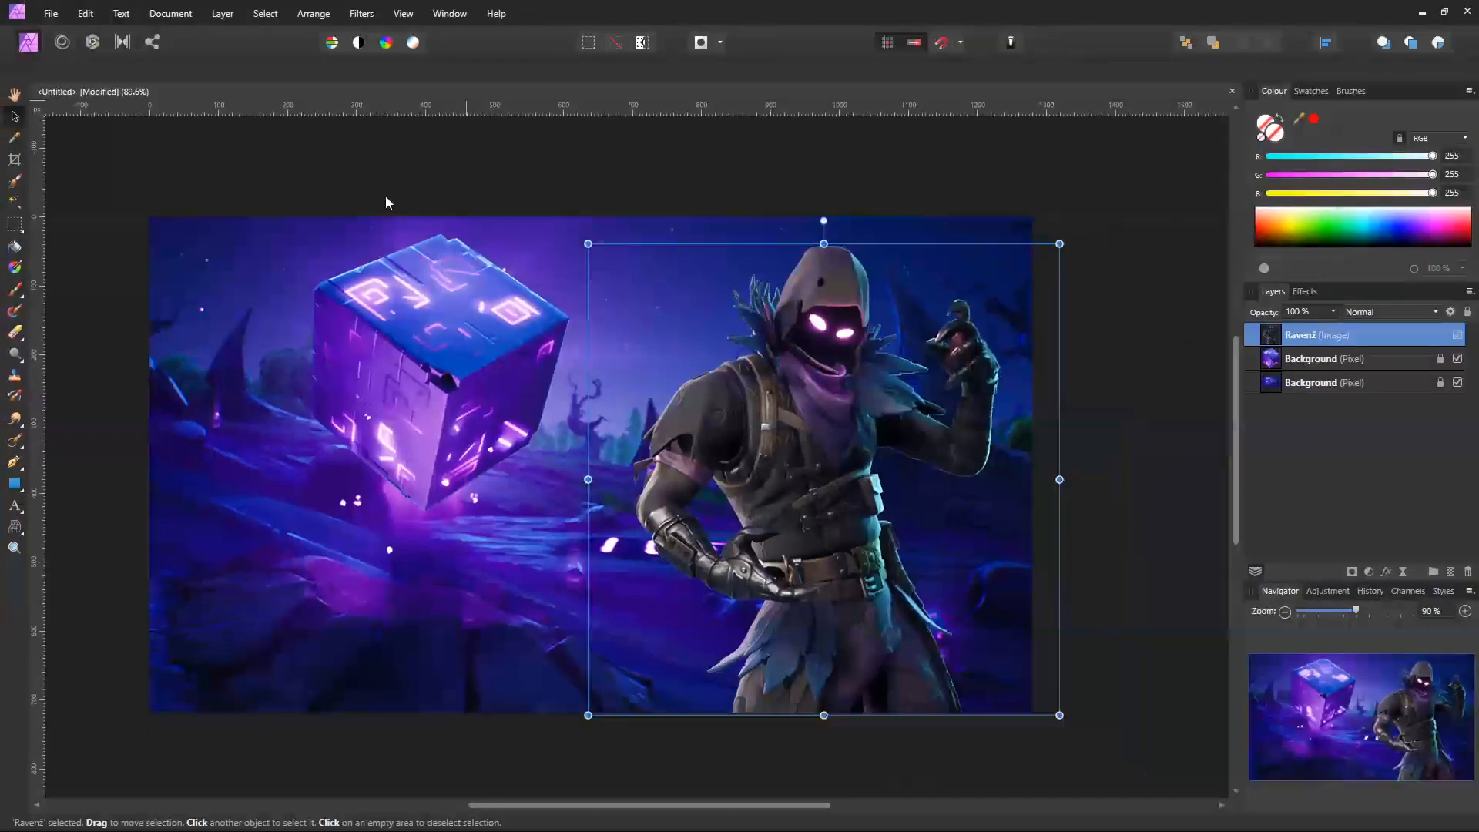
pyautogui.moveTo(481, 155); pyautogui.dragTo(278, 140)
pyautogui.moveTo(590, 465); pyautogui.dragTo(649, 434)
pyautogui.moveTo(555, 341); pyautogui.dragTo(451, 334)
pyautogui.moveTo(714, 305); pyautogui.dragTo(739, 253)
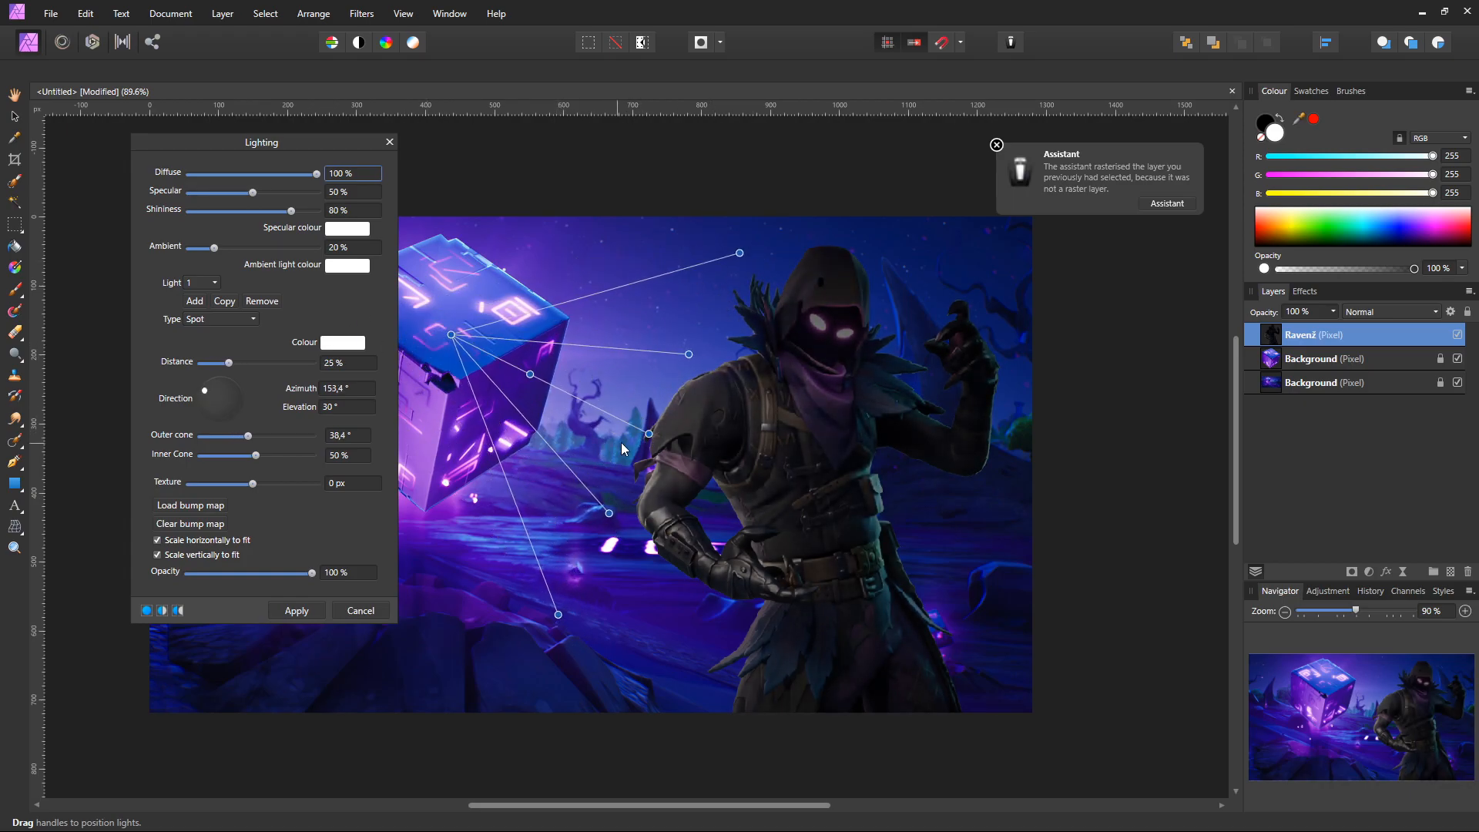
# Step: Reposition the spot light at the cube's edge and widen it to a 47.1° outer cone and 58% inner cone
pyautogui.moveTo(530, 376); pyautogui.dragTo(560, 389)
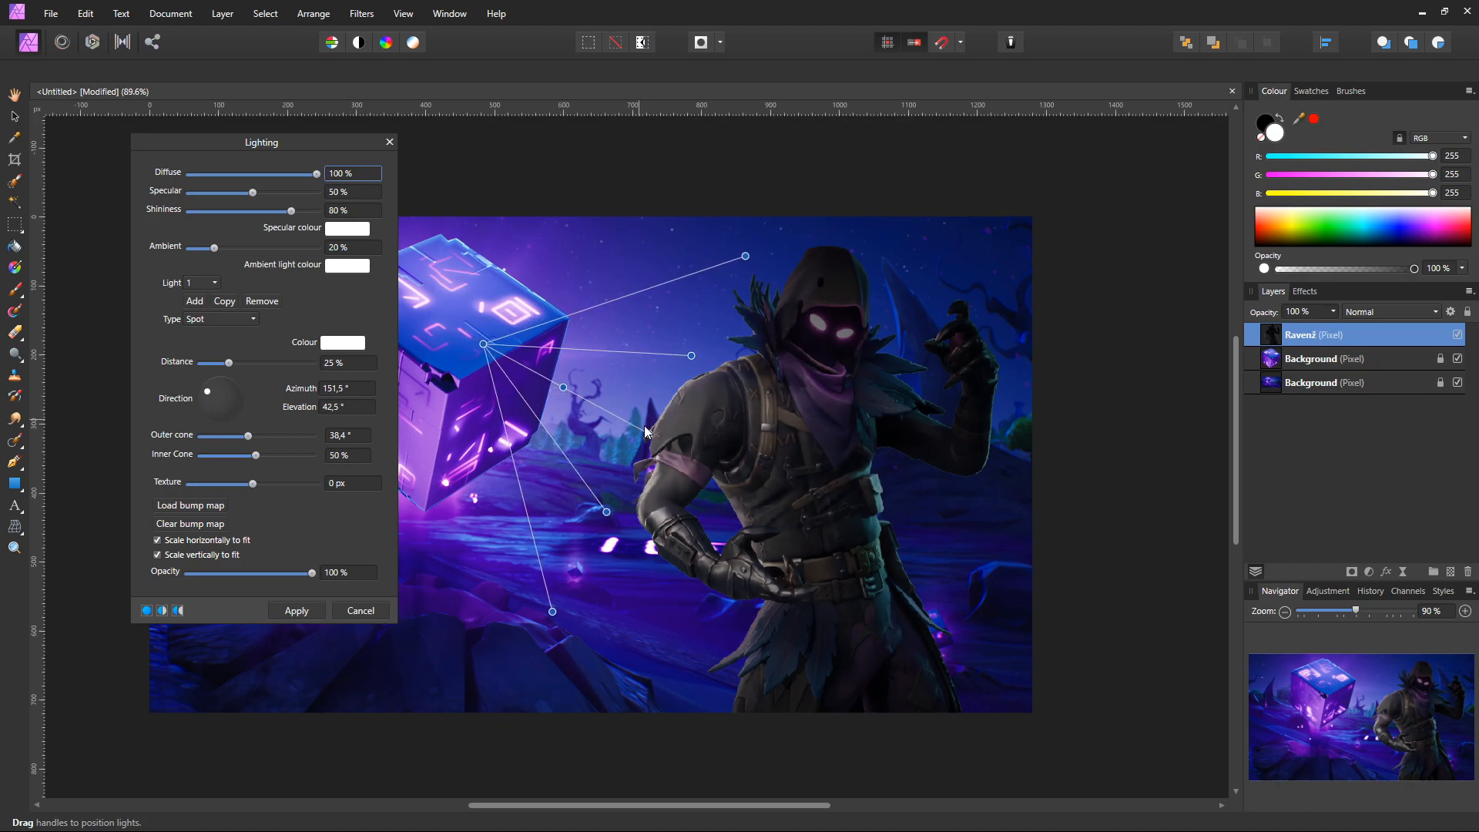
pyautogui.moveTo(649, 436); pyautogui.dragTo(665, 423)
pyautogui.moveTo(570, 598); pyautogui.dragTo(488, 613)
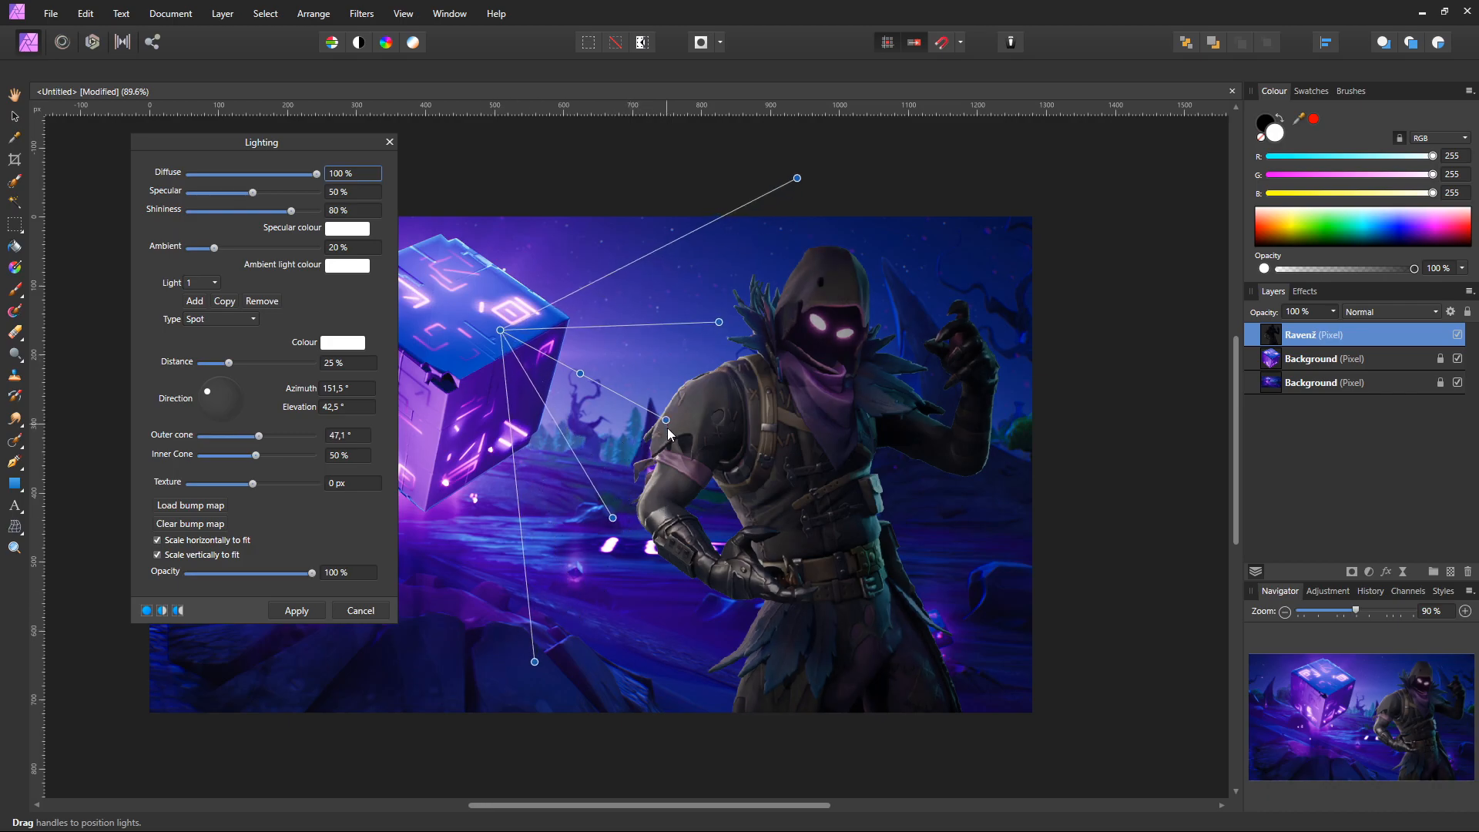
pyautogui.moveTo(668, 431); pyautogui.dragTo(593, 395)
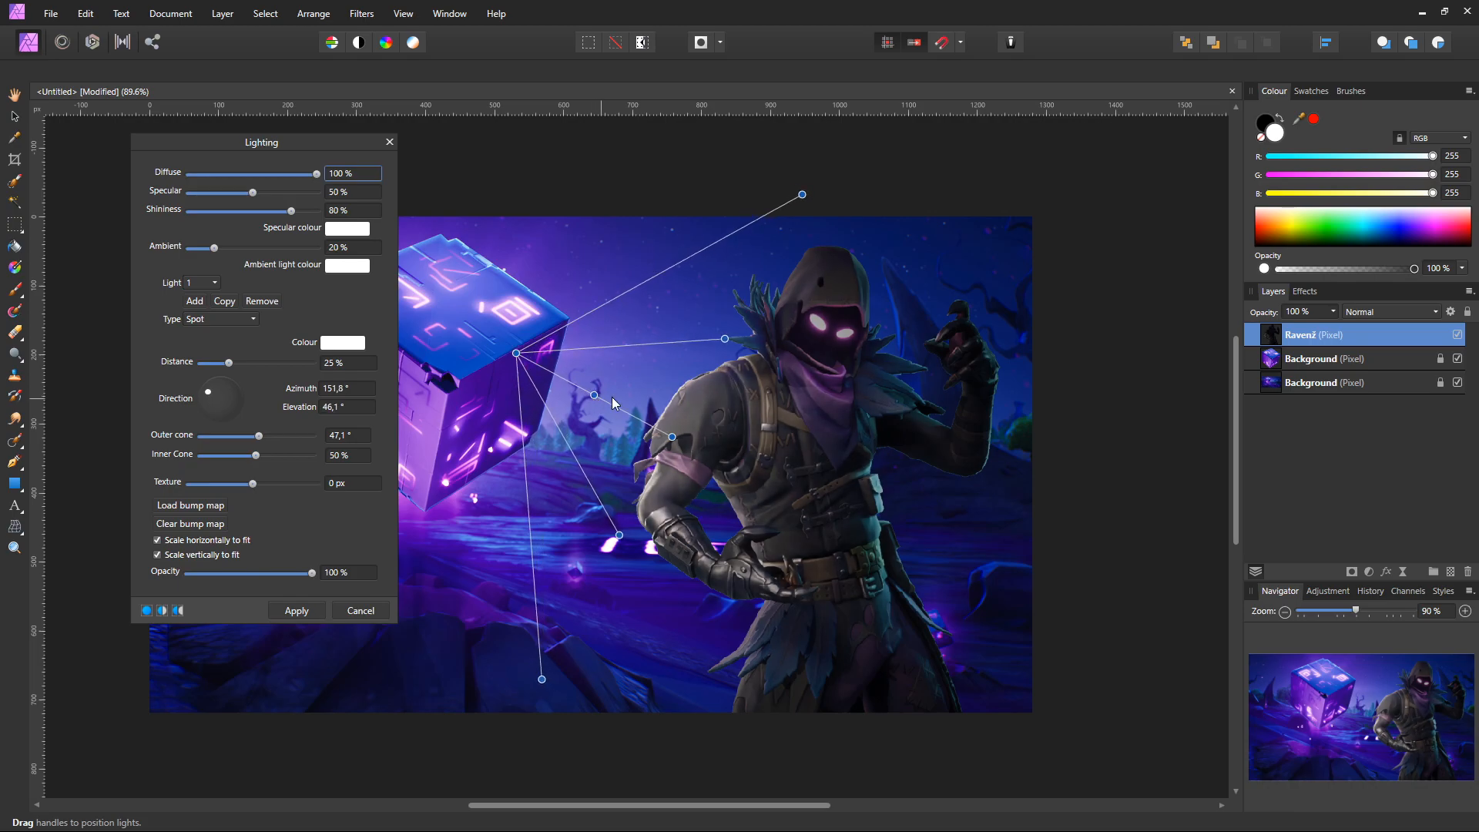
pyautogui.moveTo(671, 437); pyautogui.dragTo(678, 429)
pyautogui.moveTo(733, 330); pyautogui.dragTo(750, 318)
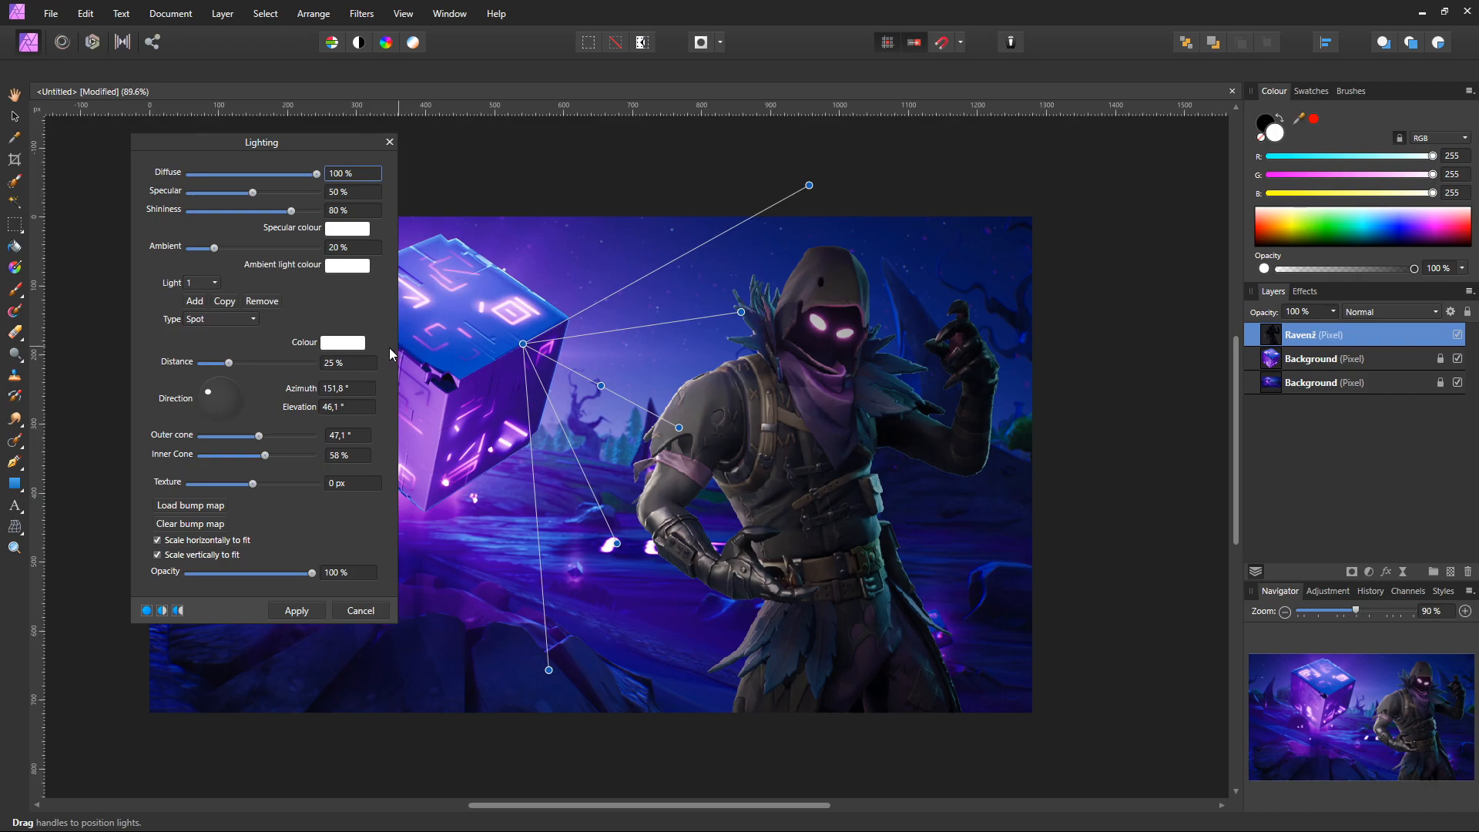
# Step: Set the ambient light colour to purple and the specular colour to magenta (R 231, G 0, B 233)
pyautogui.click(339, 343)
pyautogui.moveTo(384, 491); pyautogui.dragTo(395, 306)
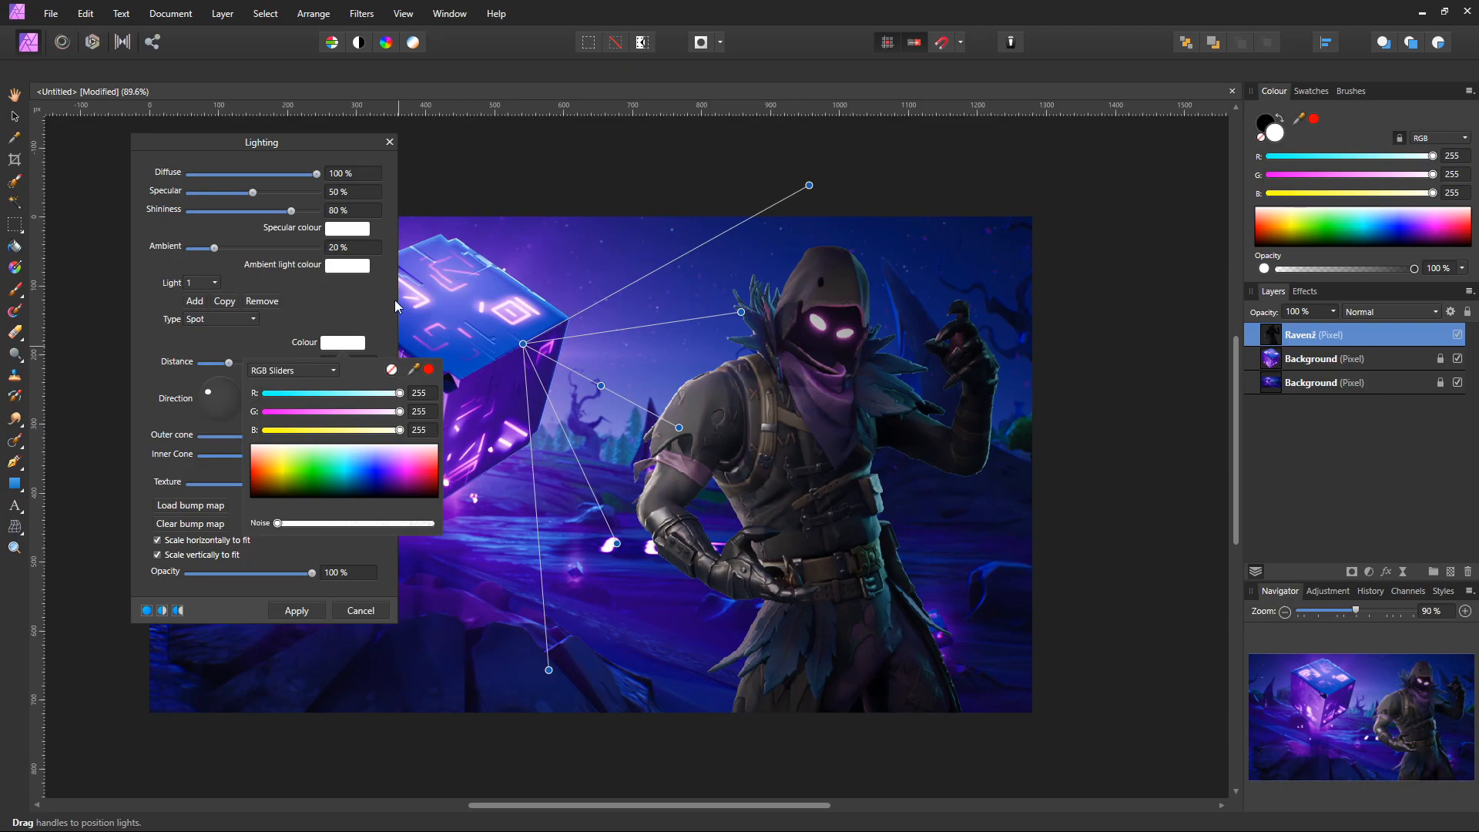
pyautogui.click(349, 266)
pyautogui.click(349, 265)
pyautogui.moveTo(409, 400); pyautogui.dragTo(411, 358)
pyautogui.click(343, 228)
pyautogui.click(344, 229)
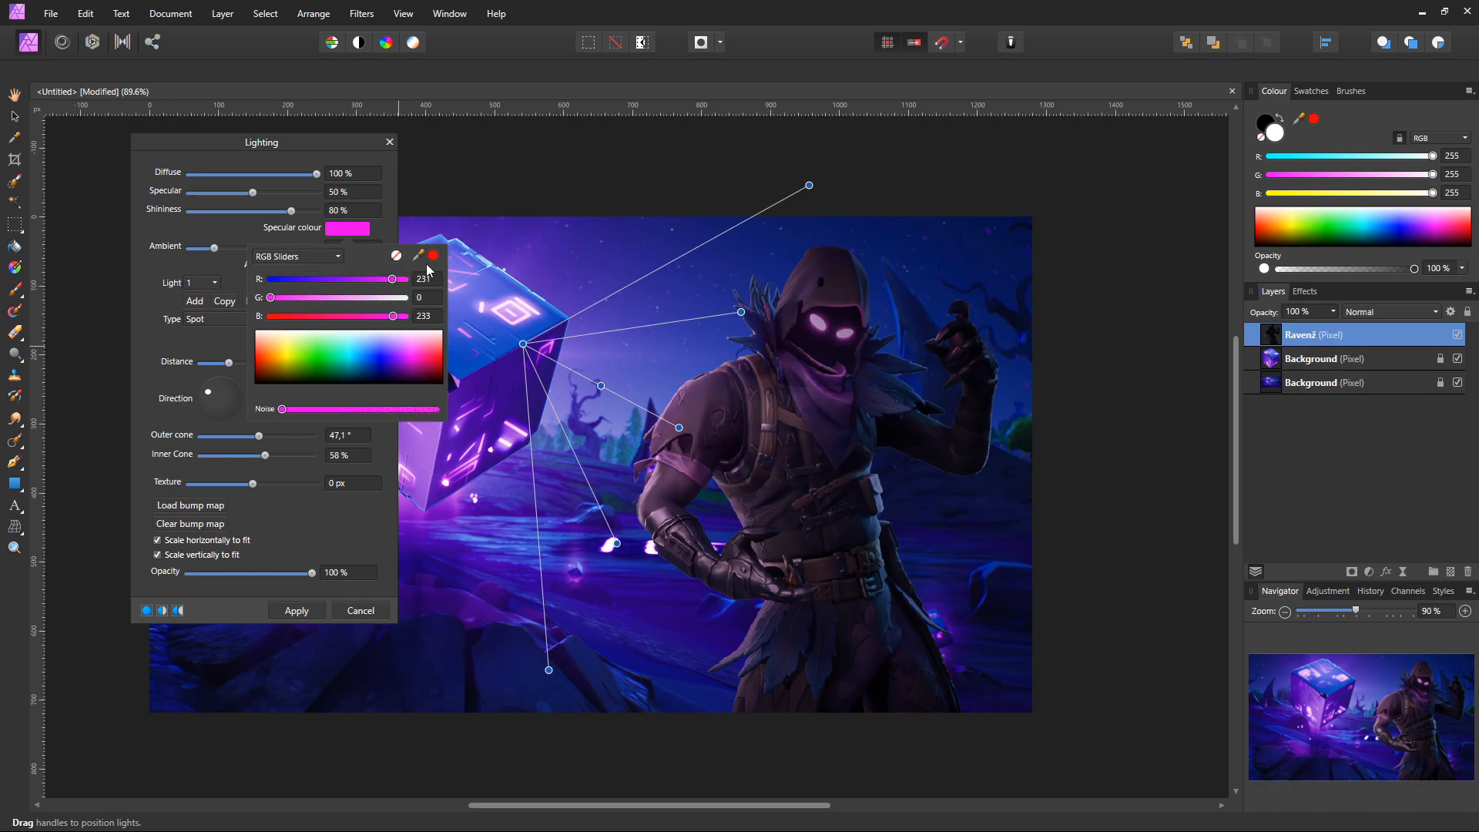
pyautogui.click(345, 137)
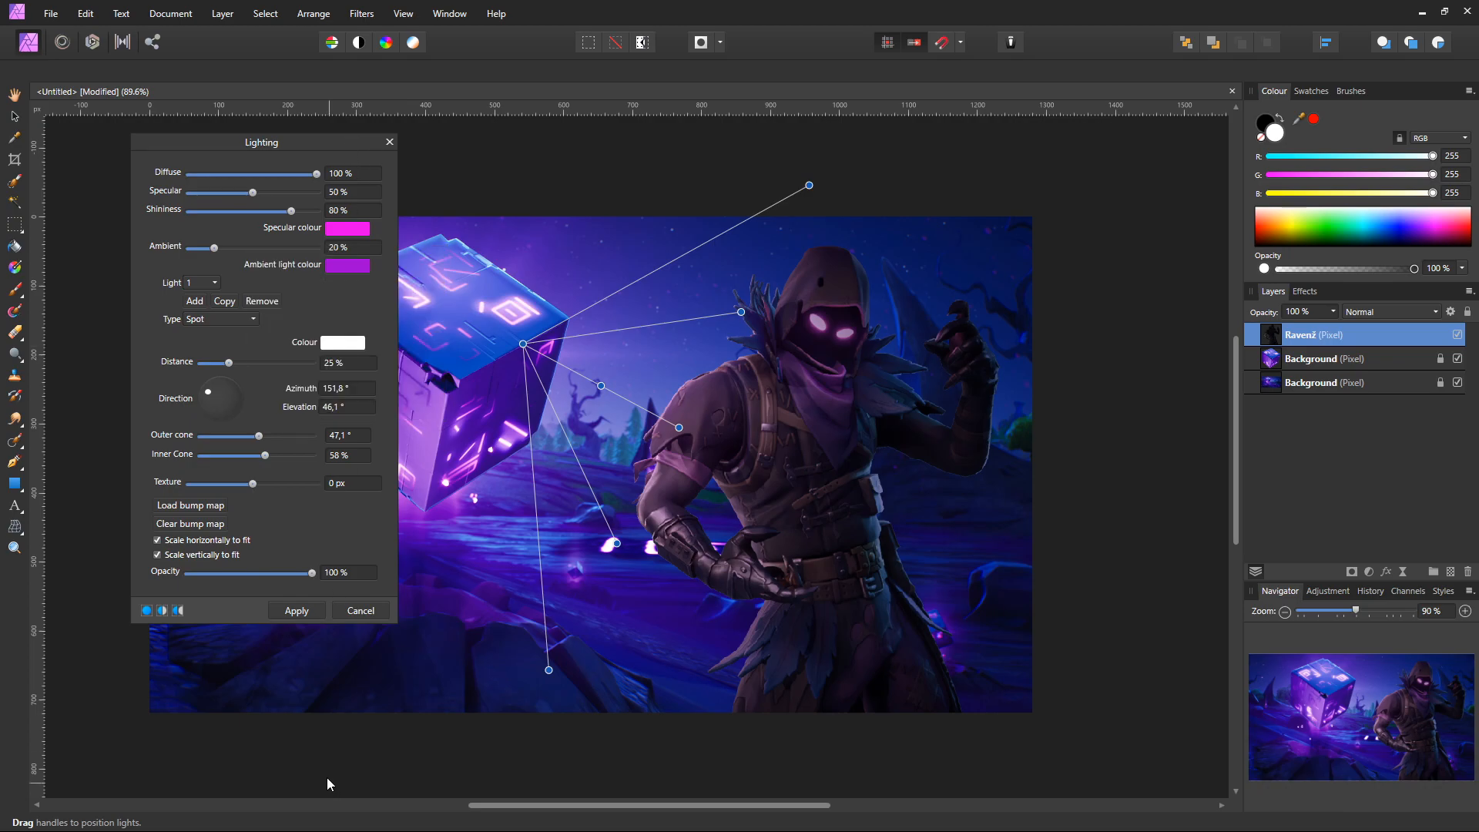
# Step: Apply the Lighting filter to the Raven layer and duplicate the lit layer
pyautogui.click(310, 617)
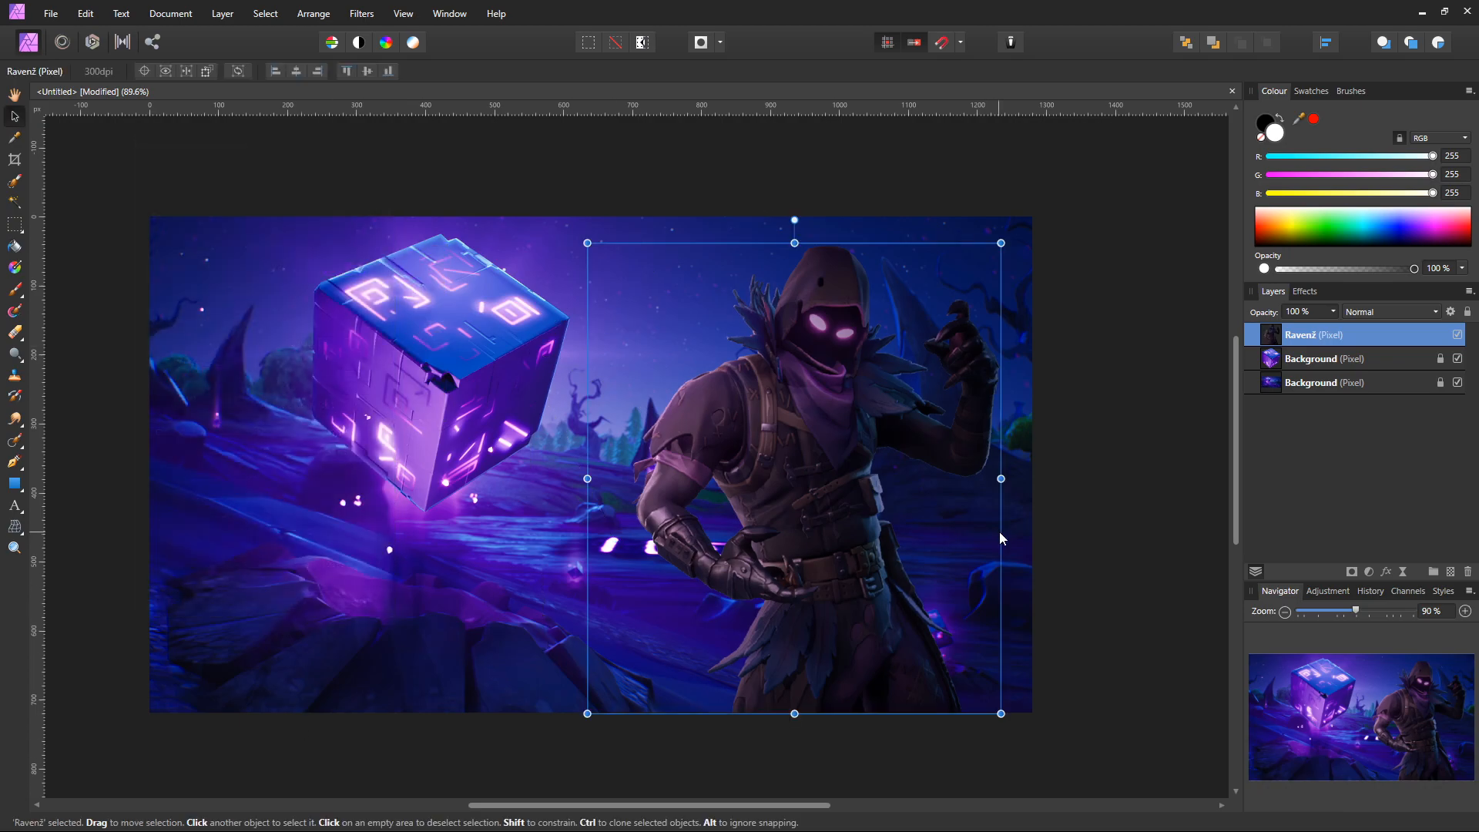
pyautogui.hotkey('ctrl', 'c')
pyautogui.hotkey('ctrl', 'v')
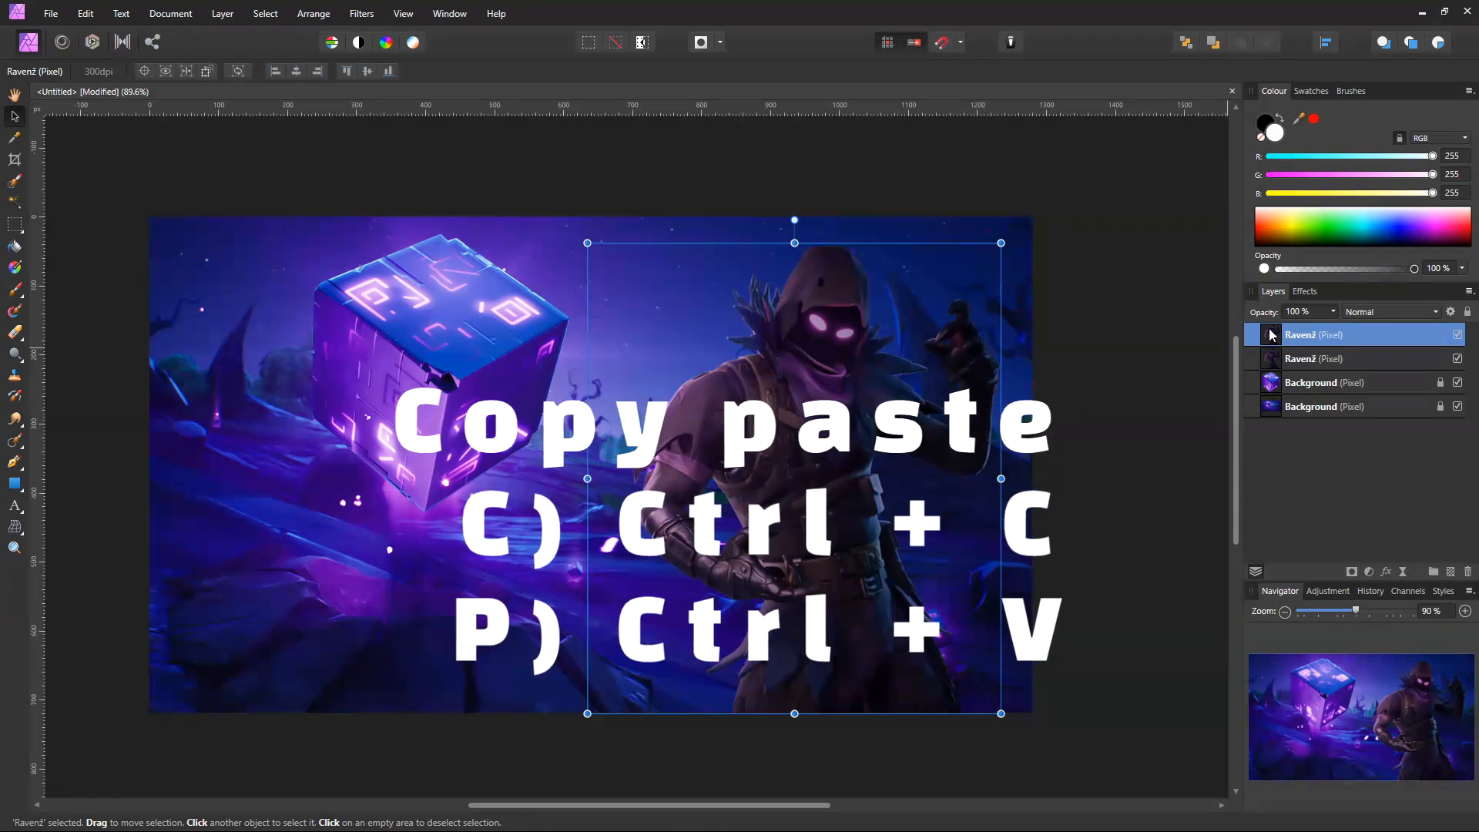
# Step: Start the Lighting filter on the duplicated Raven layer and aim its spot light down from above the head with a 45.2° outer cone
pyautogui.click(401, 13)
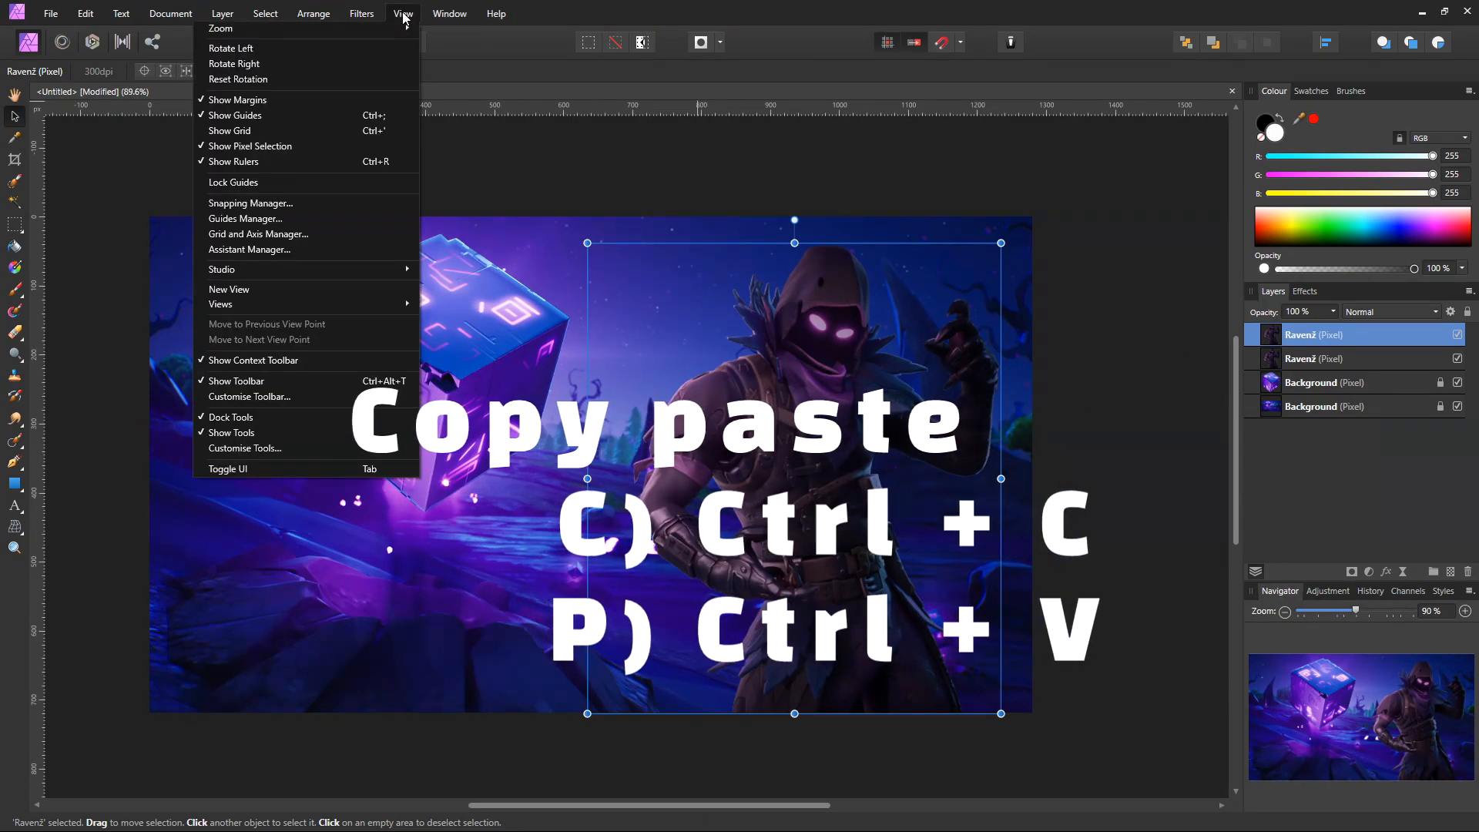
pyautogui.moveTo(359, 19)
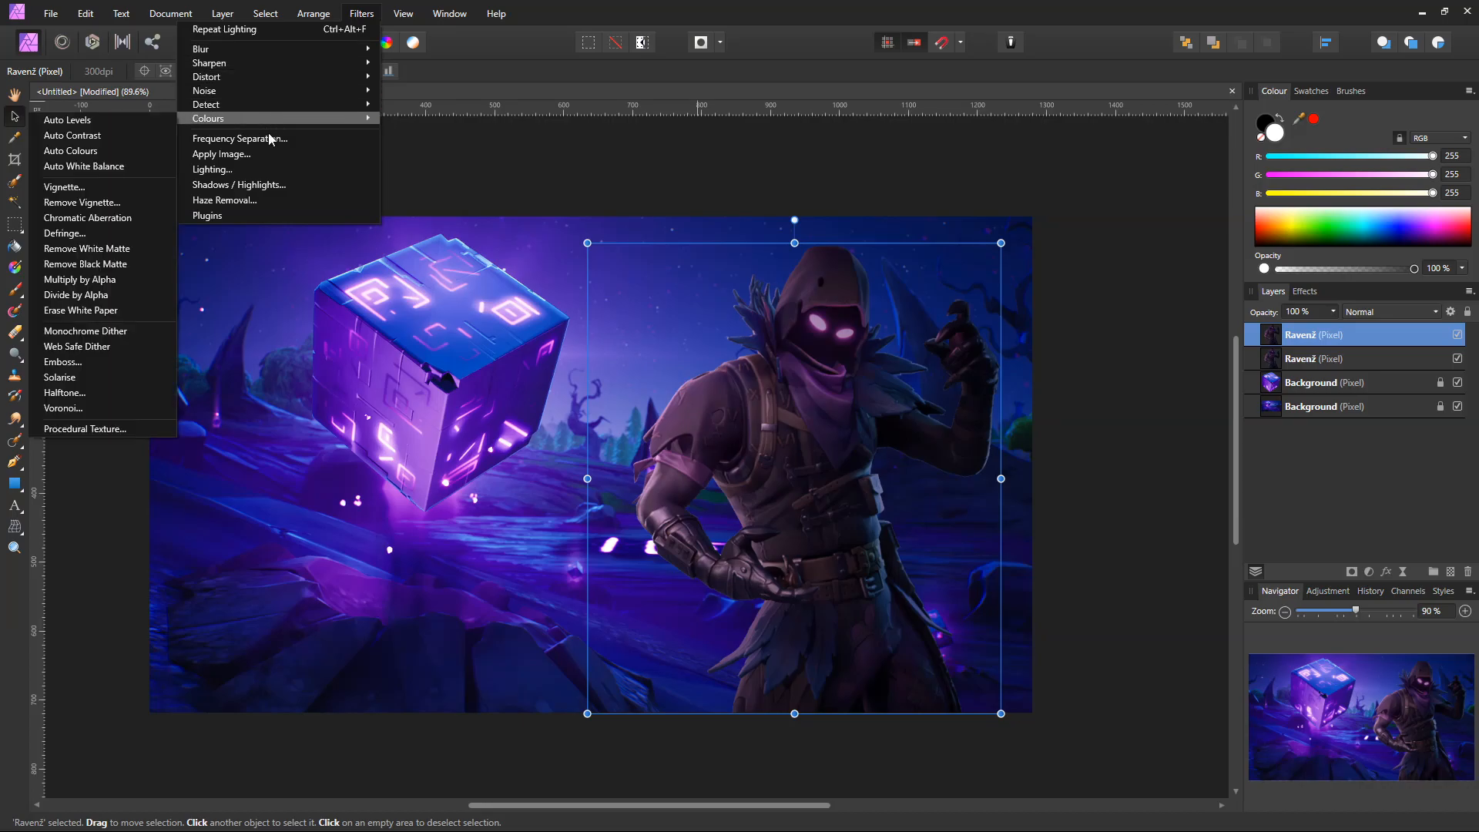
pyautogui.click(247, 170)
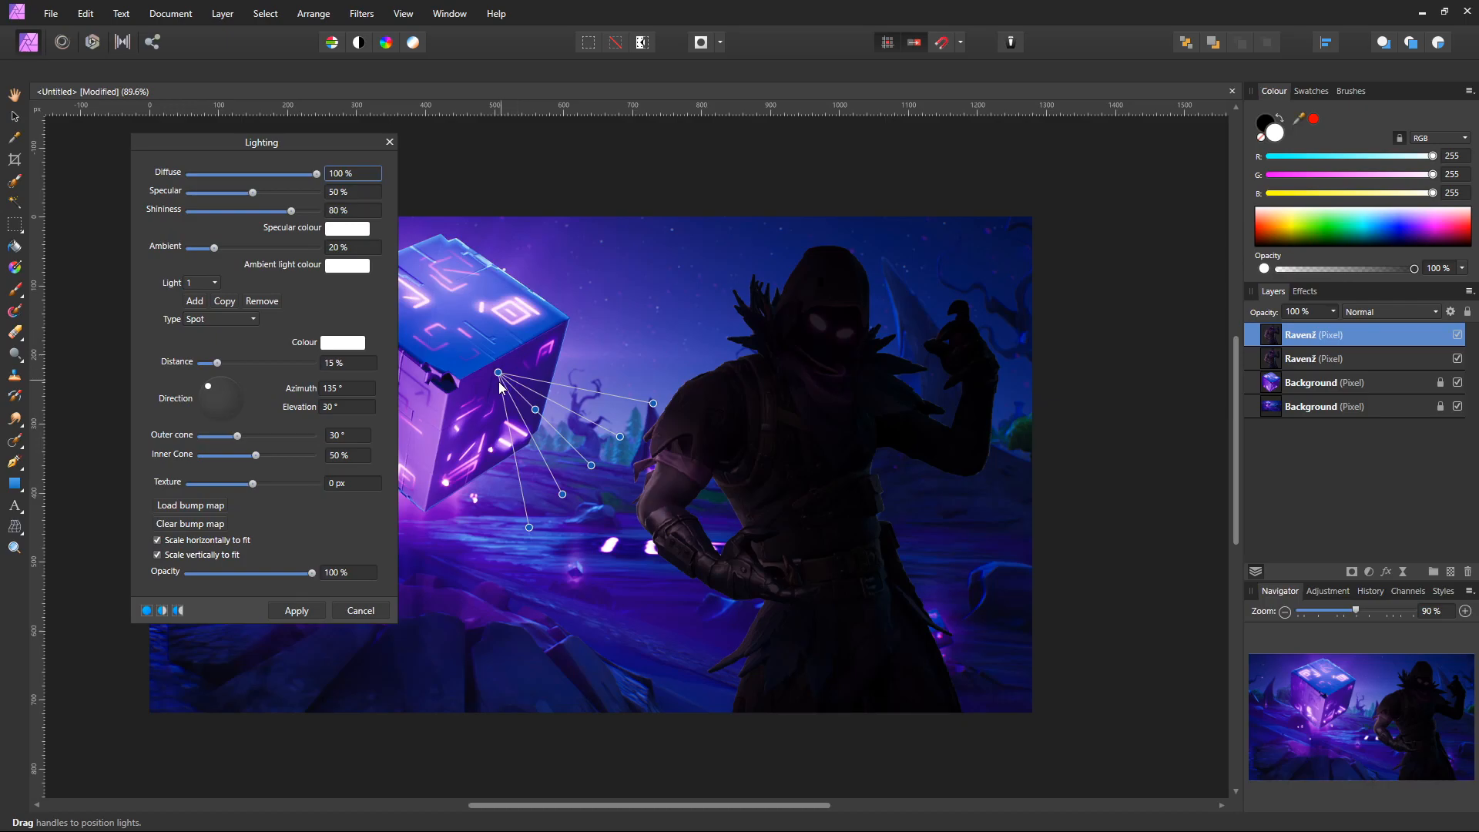
pyautogui.moveTo(505, 374); pyautogui.dragTo(579, 185)
pyautogui.moveTo(592, 469); pyautogui.dragTo(804, 465)
pyautogui.moveTo(990, 457); pyautogui.dragTo(1130, 453)
pyautogui.moveTo(796, 296); pyautogui.dragTo(799, 316)
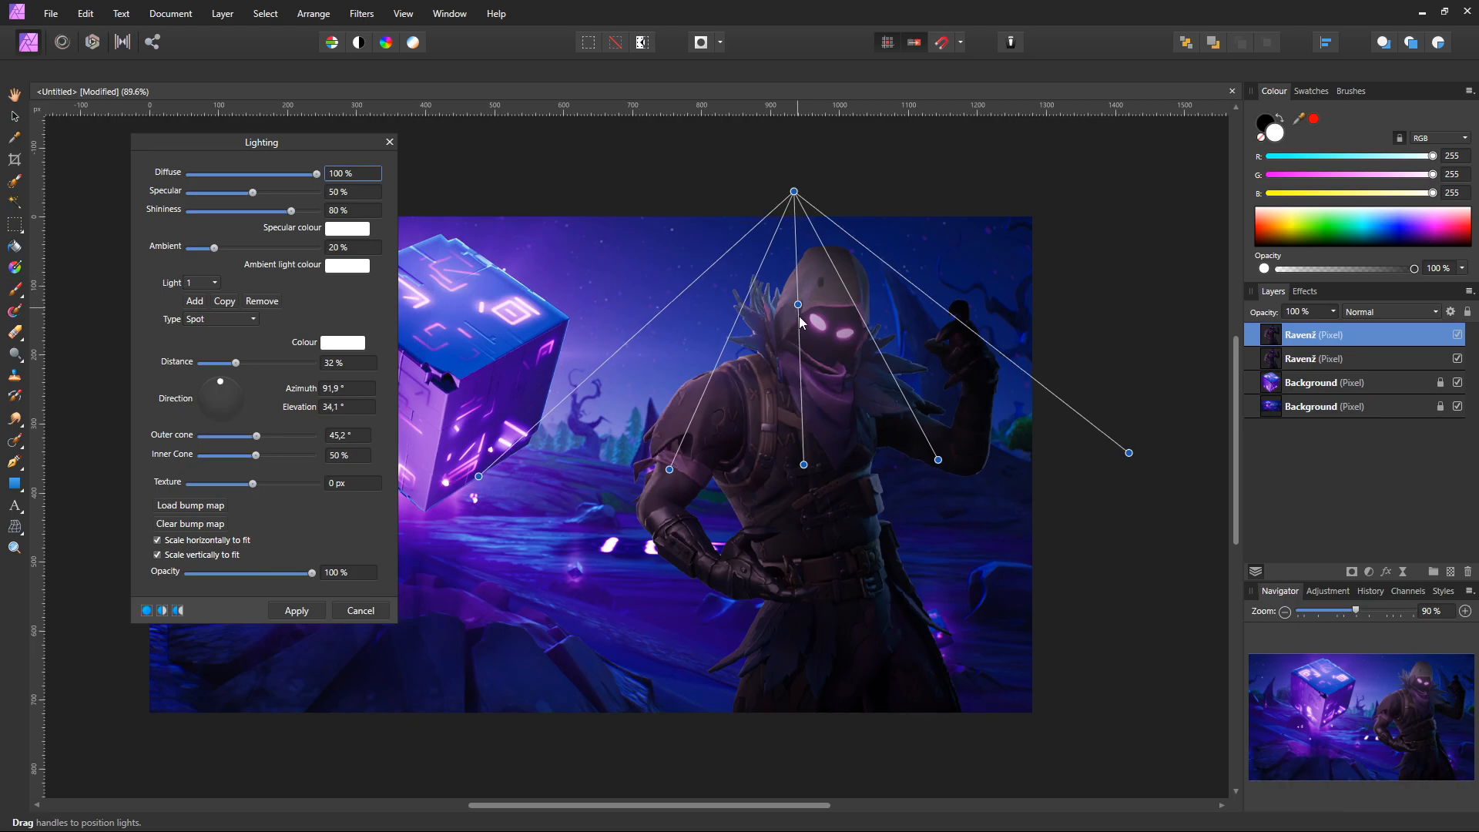
pyautogui.moveTo(805, 466); pyautogui.dragTo(807, 433)
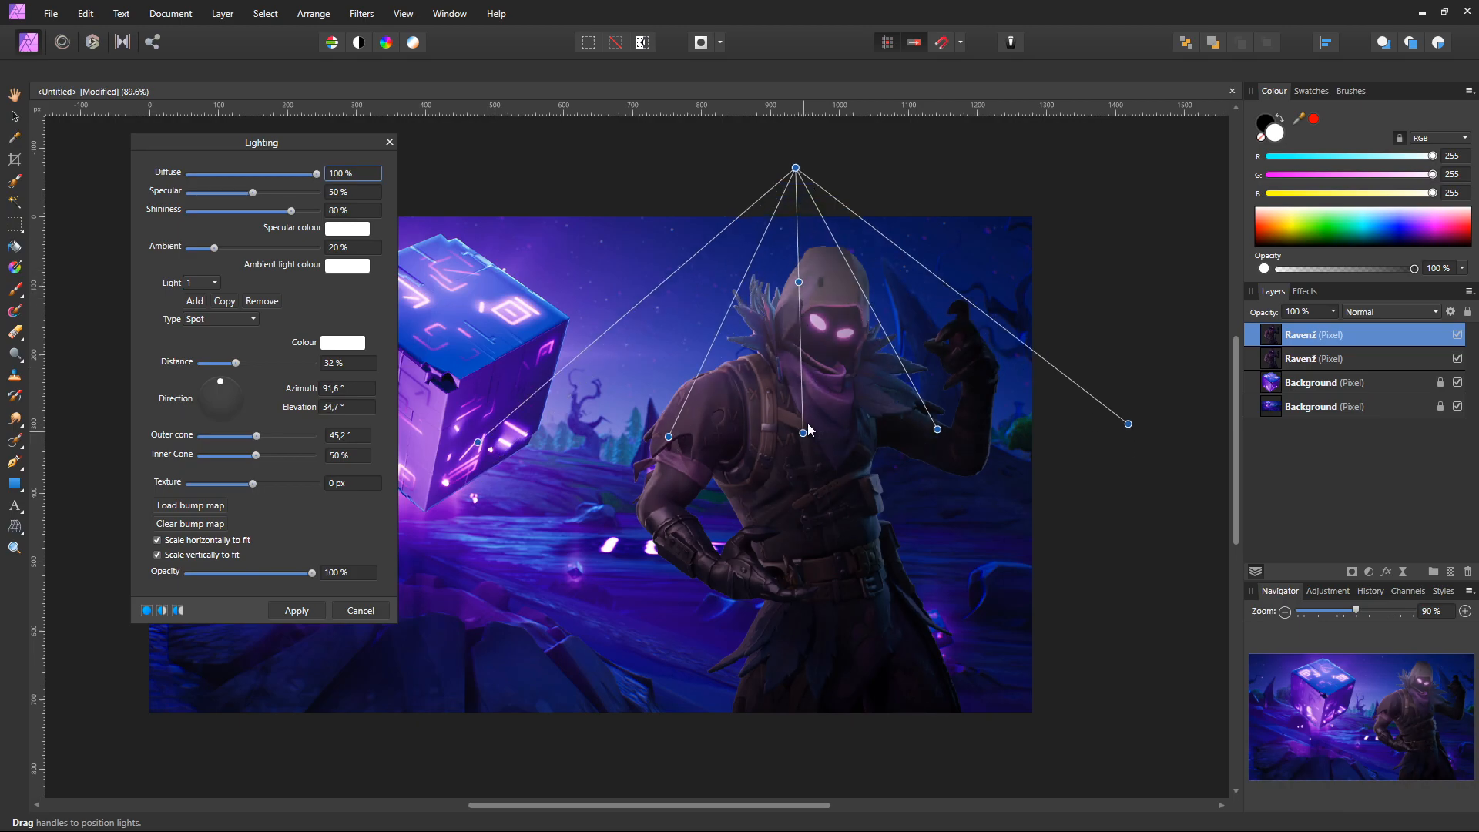
# Step: Raise the spot light far above the canvas to a distance of 99%, keeping it aimed at Raven's torso
pyautogui.scroll(-4, 820, 426)
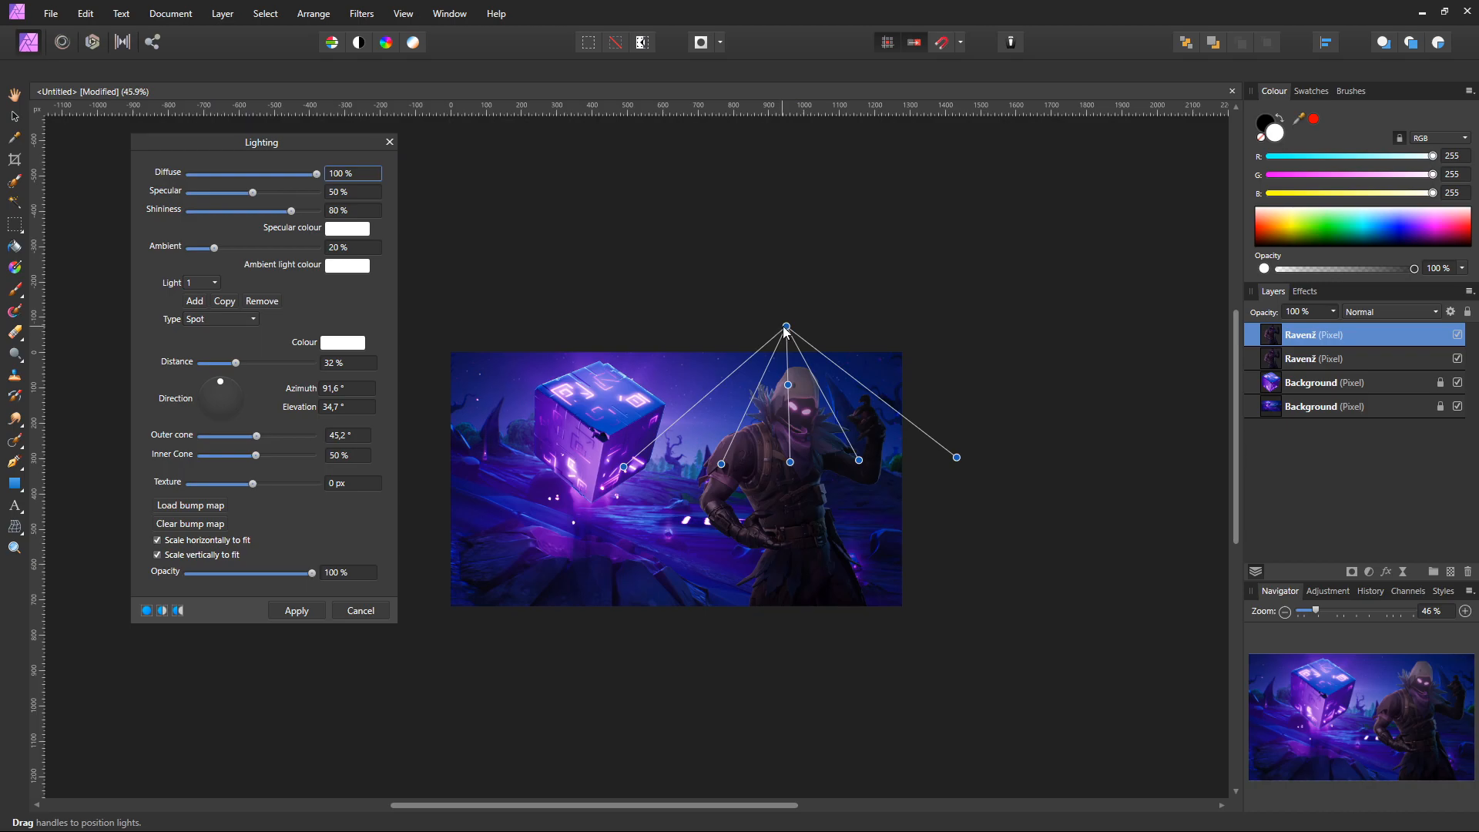
pyautogui.moveTo(786, 328); pyautogui.dragTo(776, 209)
pyautogui.moveTo(791, 463)
pyautogui.mouseDown()
pyautogui.moveTo(794, 518)
pyautogui.moveTo(794, 487)
pyautogui.mouseUp()
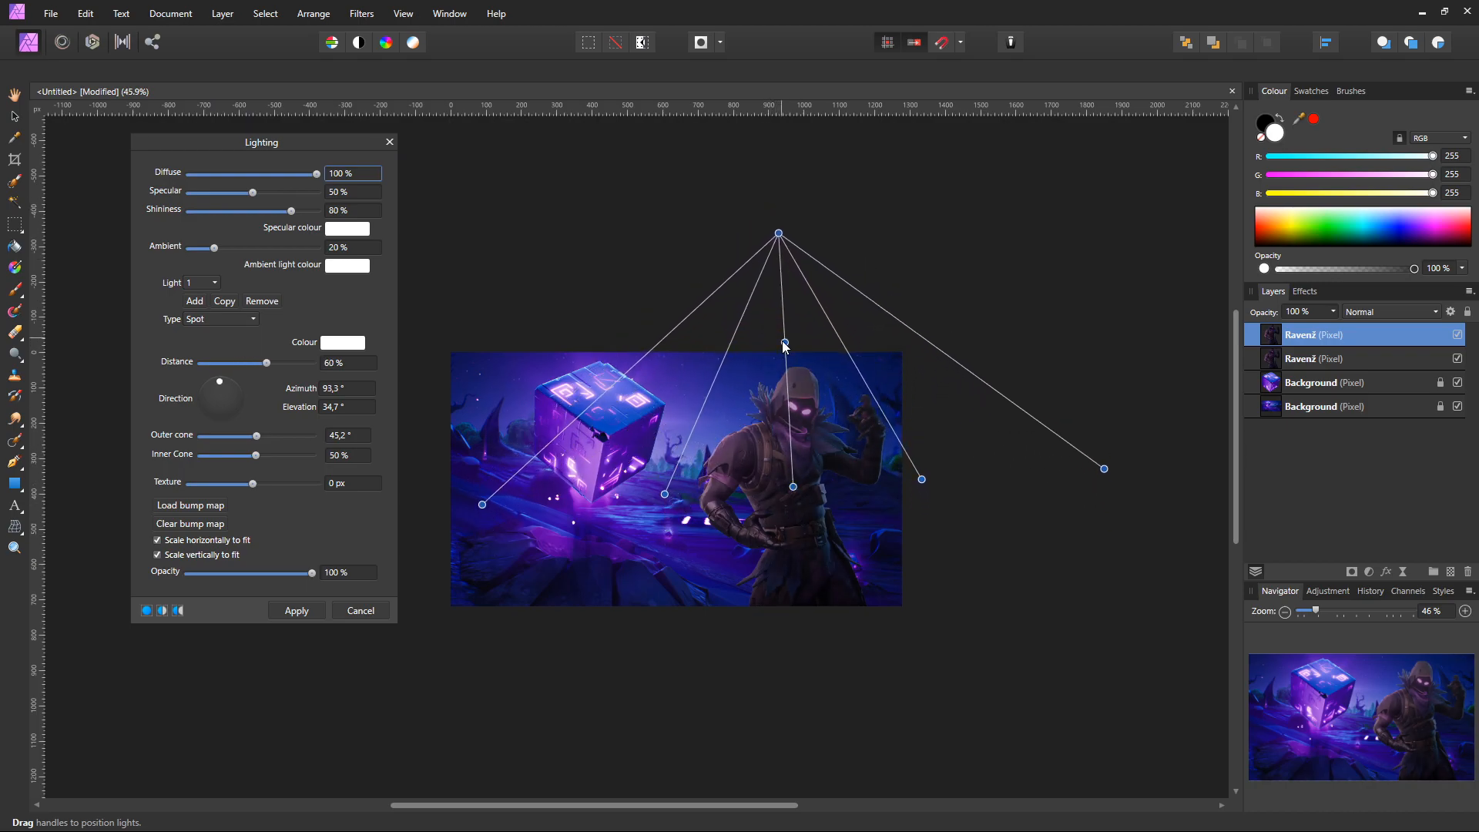
pyautogui.moveTo(777, 234); pyautogui.dragTo(747, 73)
pyautogui.scroll(-4, 775, 405)
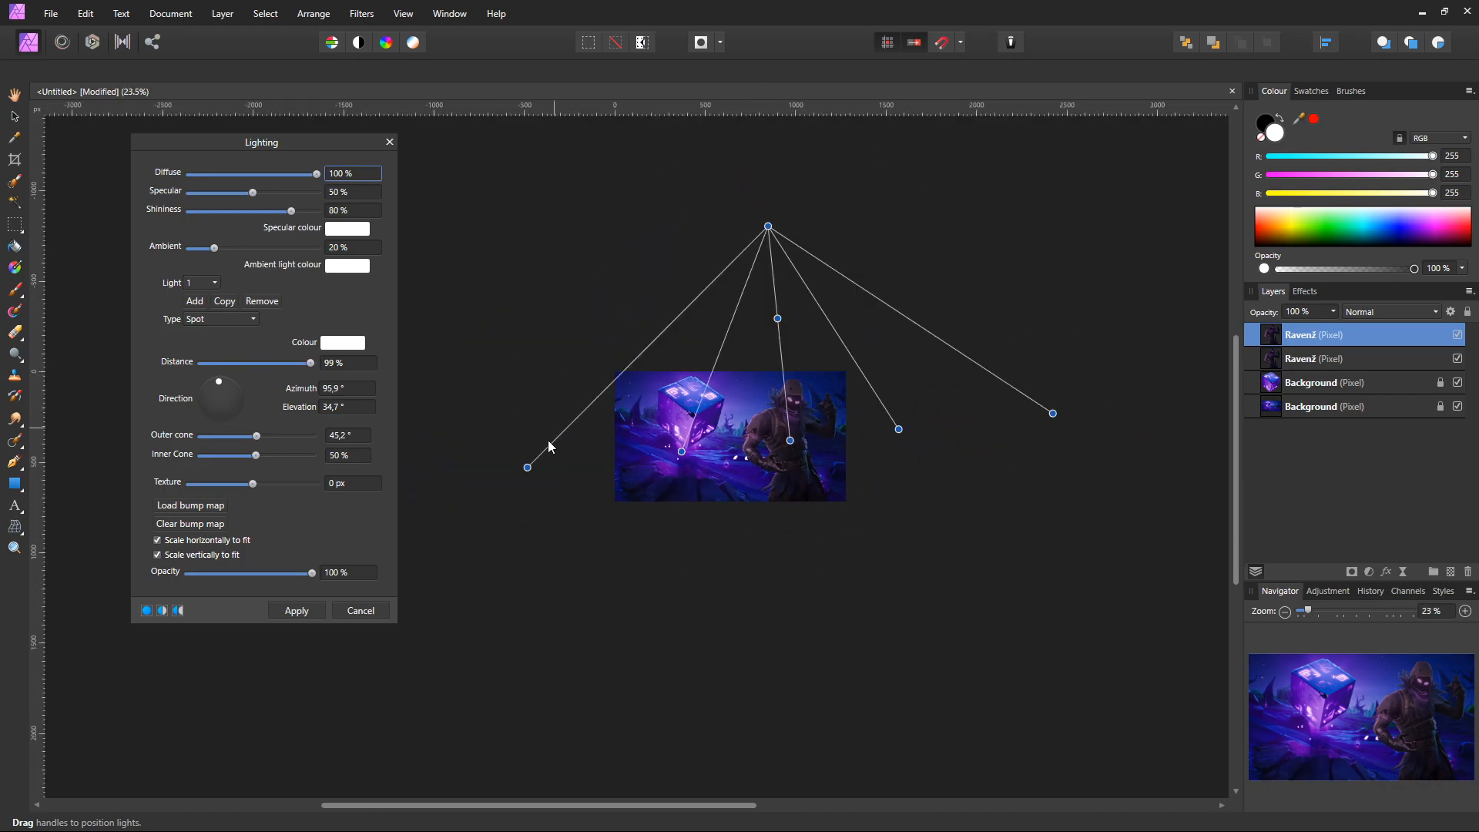
# Step: Narrow the spot light's outer cone to 19.6° and adjust its direction to about 39.5° elevation
pyautogui.moveTo(529, 468); pyautogui.dragTo(798, 498)
pyautogui.moveTo(787, 371); pyautogui.dragTo(784, 354)
pyautogui.scroll(3, 807, 438)
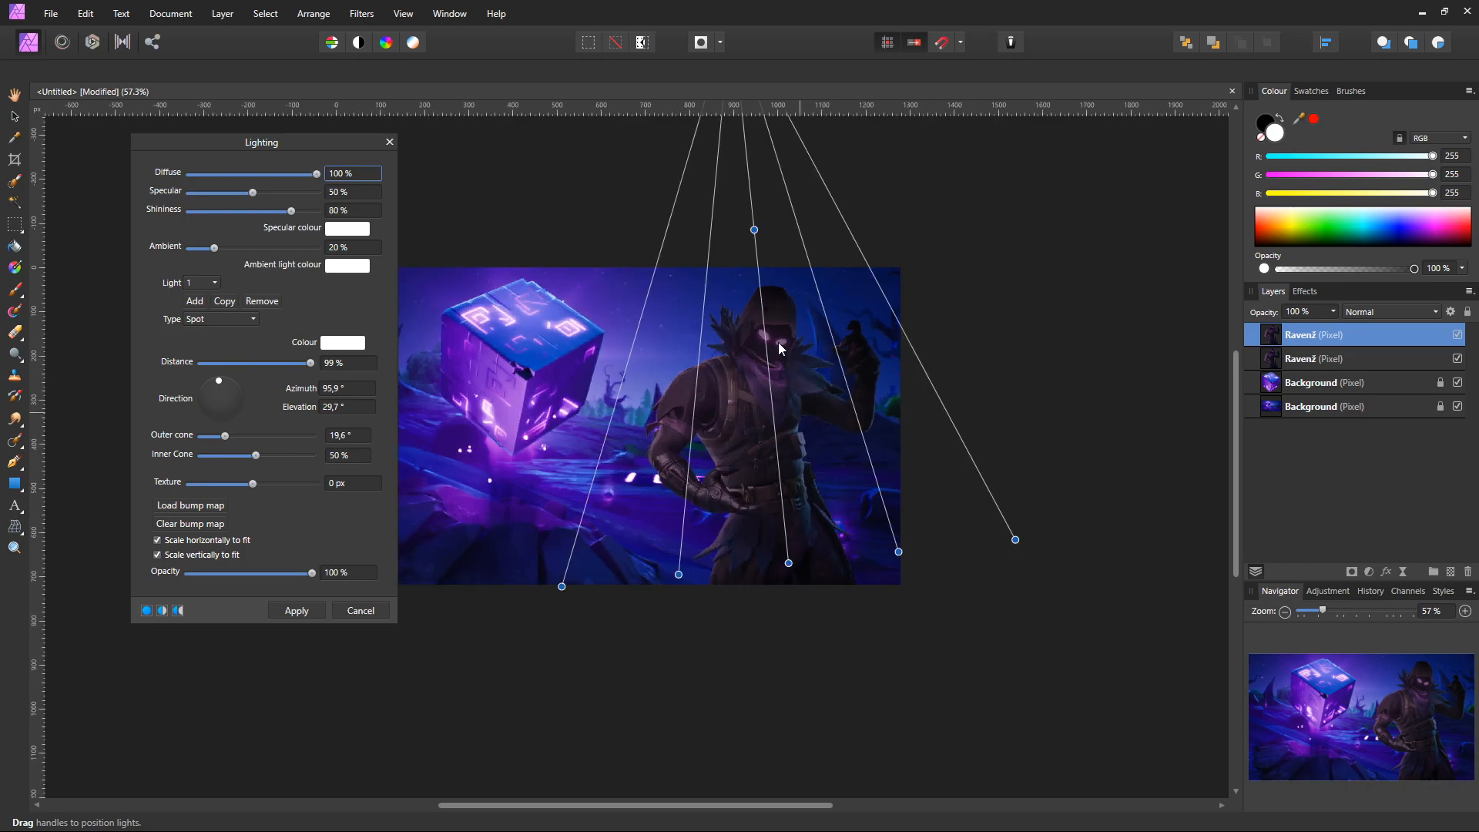
pyautogui.moveTo(755, 230); pyautogui.dragTo(761, 297)
pyautogui.moveTo(791, 564); pyautogui.dragTo(774, 482)
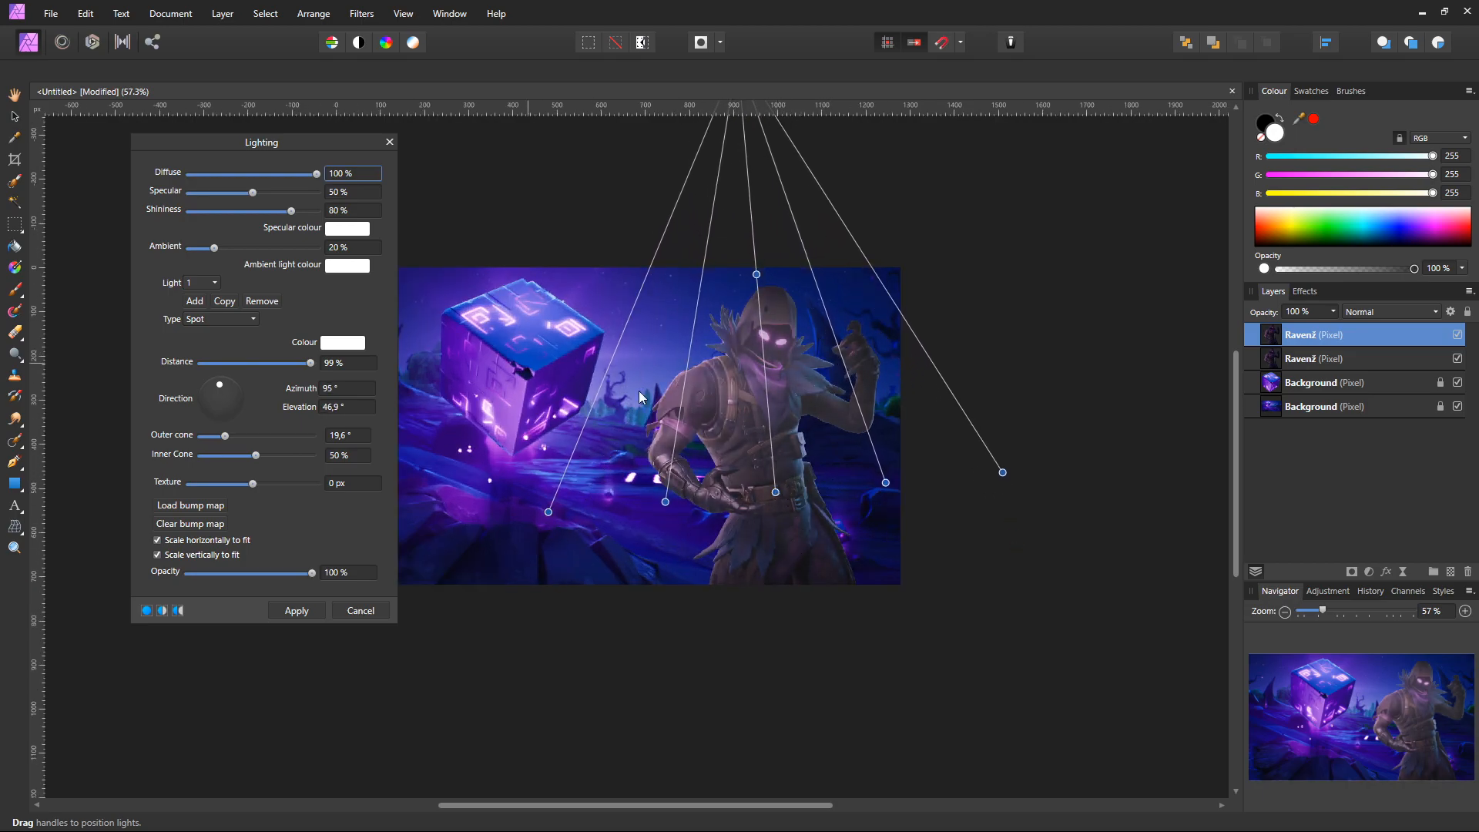
pyautogui.scroll(2, 779, 391)
pyautogui.moveTo(744, 208); pyautogui.dragTo(729, 131)
pyautogui.moveTo(740, 258); pyautogui.dragTo(765, 355)
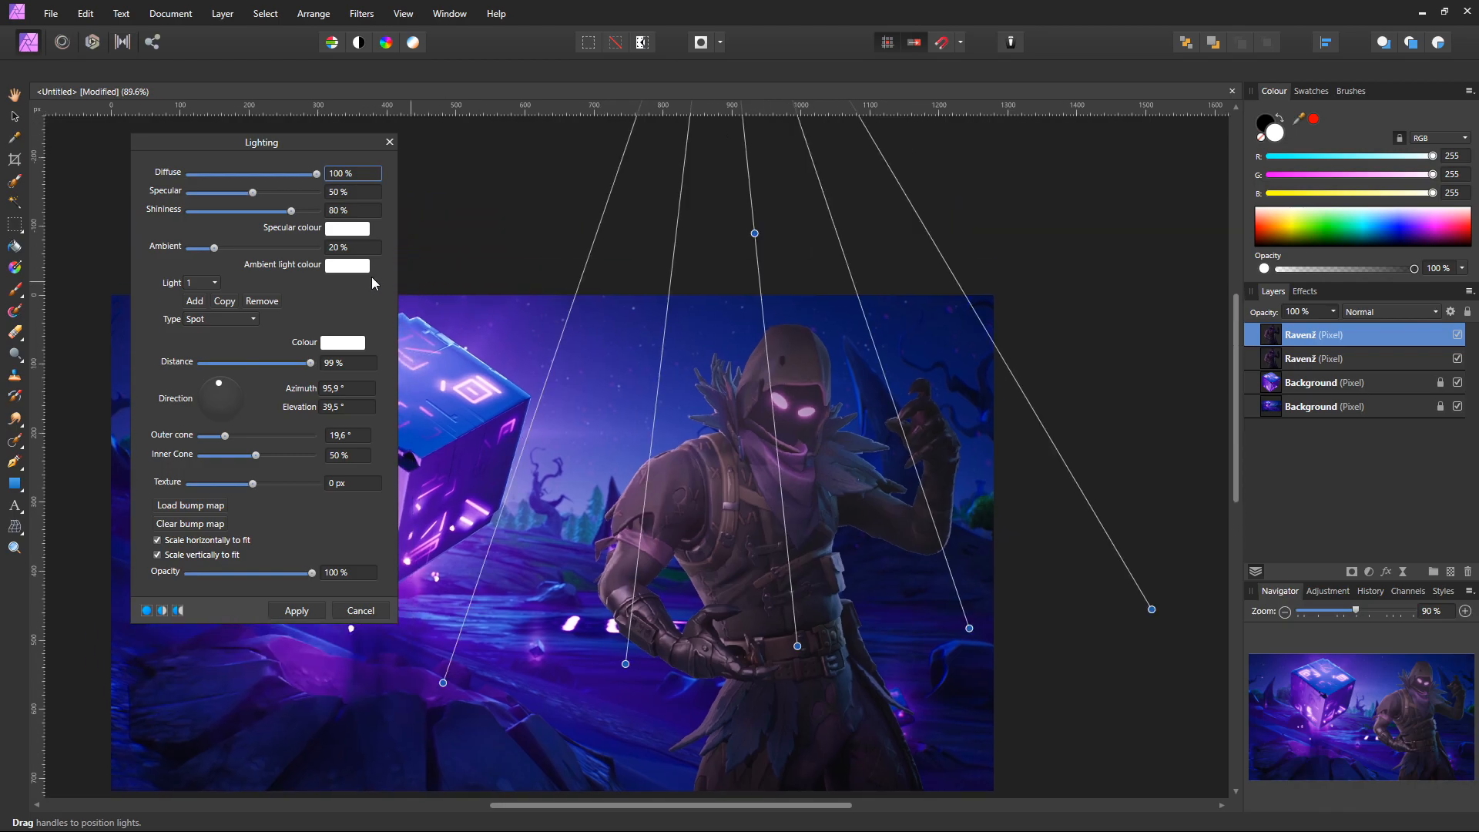
# Step: Set the ambient light colour to bright pink and the specular colour to dark purple
pyautogui.click(351, 266)
pyautogui.click(348, 345)
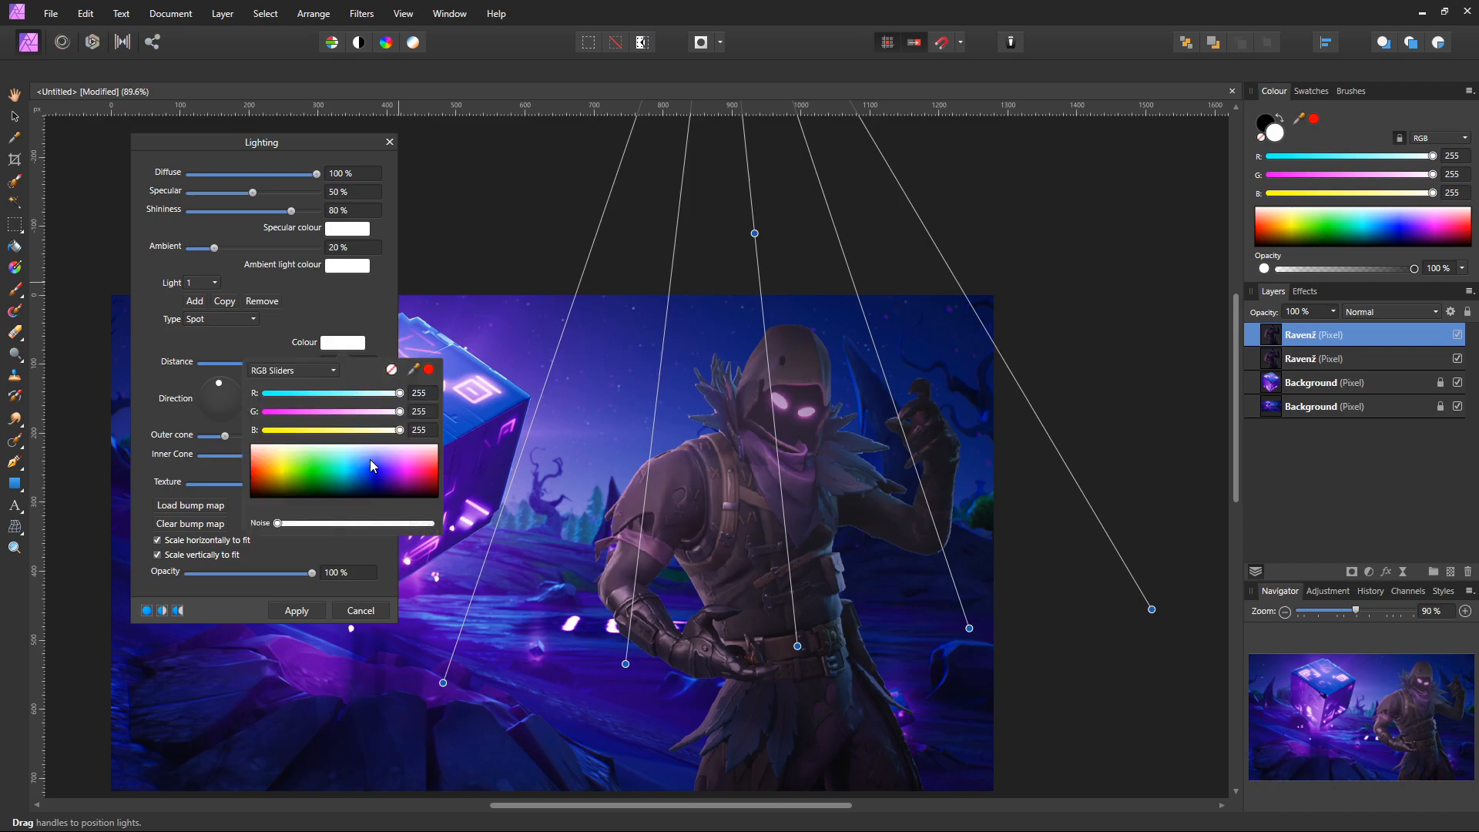
pyautogui.click(347, 264)
pyautogui.click(346, 264)
pyautogui.moveTo(409, 388)
pyautogui.mouseDown()
pyautogui.moveTo(405, 410)
pyautogui.moveTo(410, 382)
pyautogui.mouseUp()
pyautogui.moveTo(415, 410); pyautogui.dragTo(410, 376)
pyautogui.click(343, 230)
# Step: Re-aim the spot light at Raven's waist, widen the inner cone to 72% and enlarge the outer cone, and apply the Lighting filter
pyautogui.moveTo(754, 233); pyautogui.dragTo(765, 301)
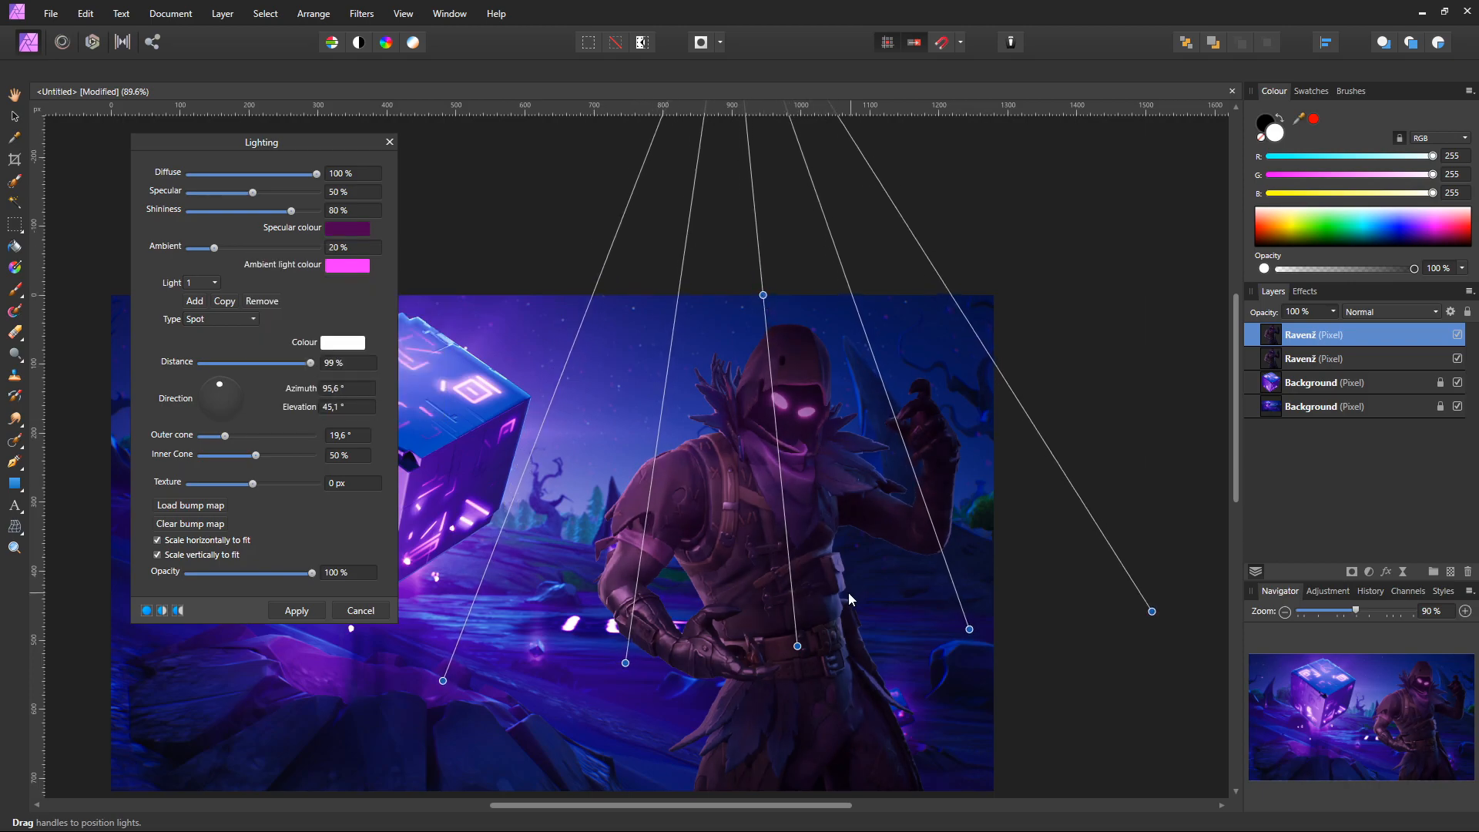
pyautogui.moveTo(798, 647); pyautogui.dragTo(813, 687)
pyautogui.moveTo(779, 336); pyautogui.dragTo(791, 421)
pyautogui.moveTo(812, 686); pyautogui.dragTo(807, 655)
pyautogui.moveTo(981, 644); pyautogui.dragTo(1060, 637)
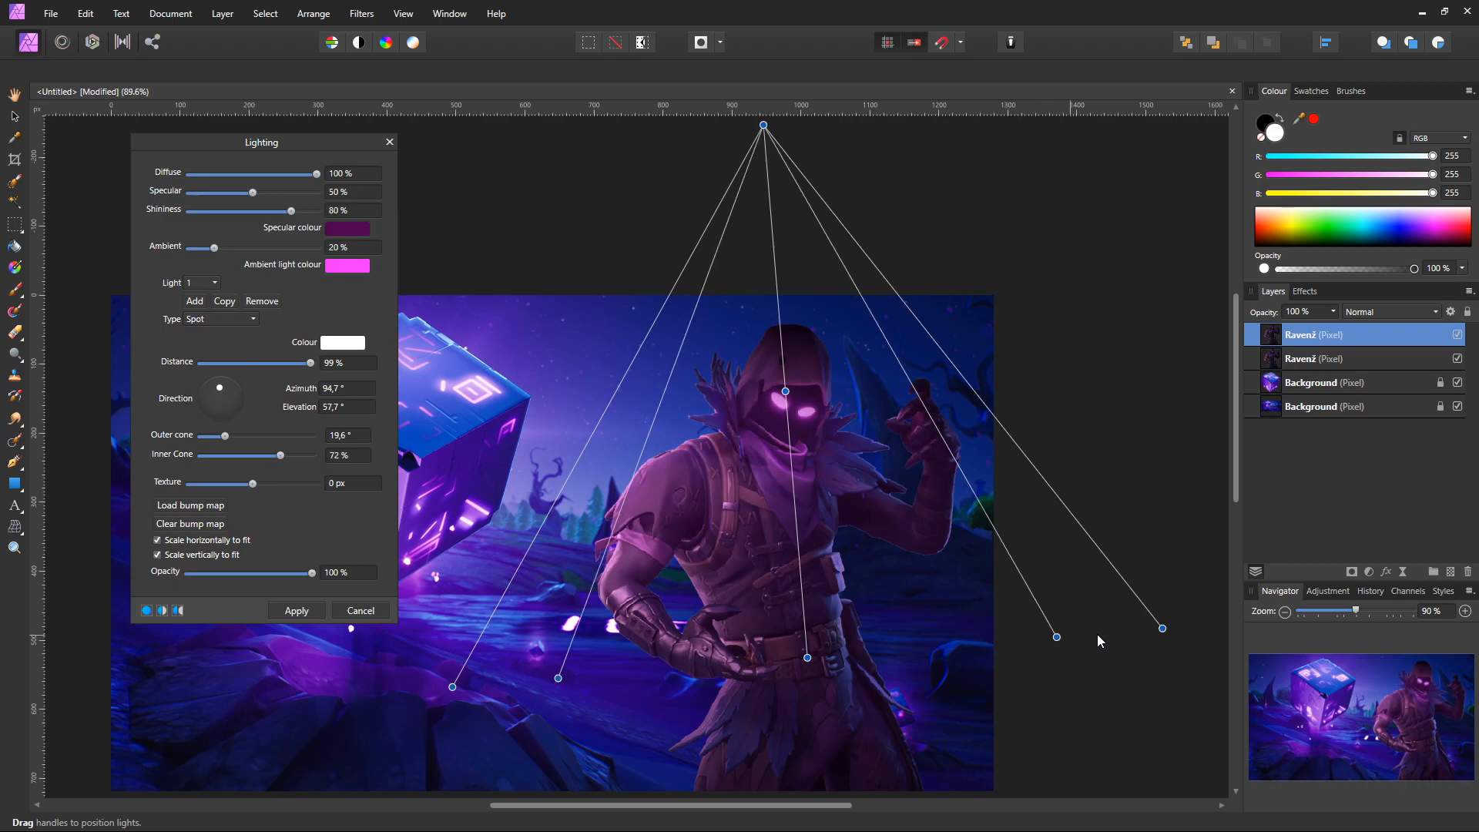
pyautogui.moveTo(1164, 629); pyautogui.dragTo(1241, 625)
pyautogui.moveTo(1115, 632); pyautogui.dragTo(901, 463)
pyautogui.scroll(-2, 994, 662)
pyautogui.click(297, 611)
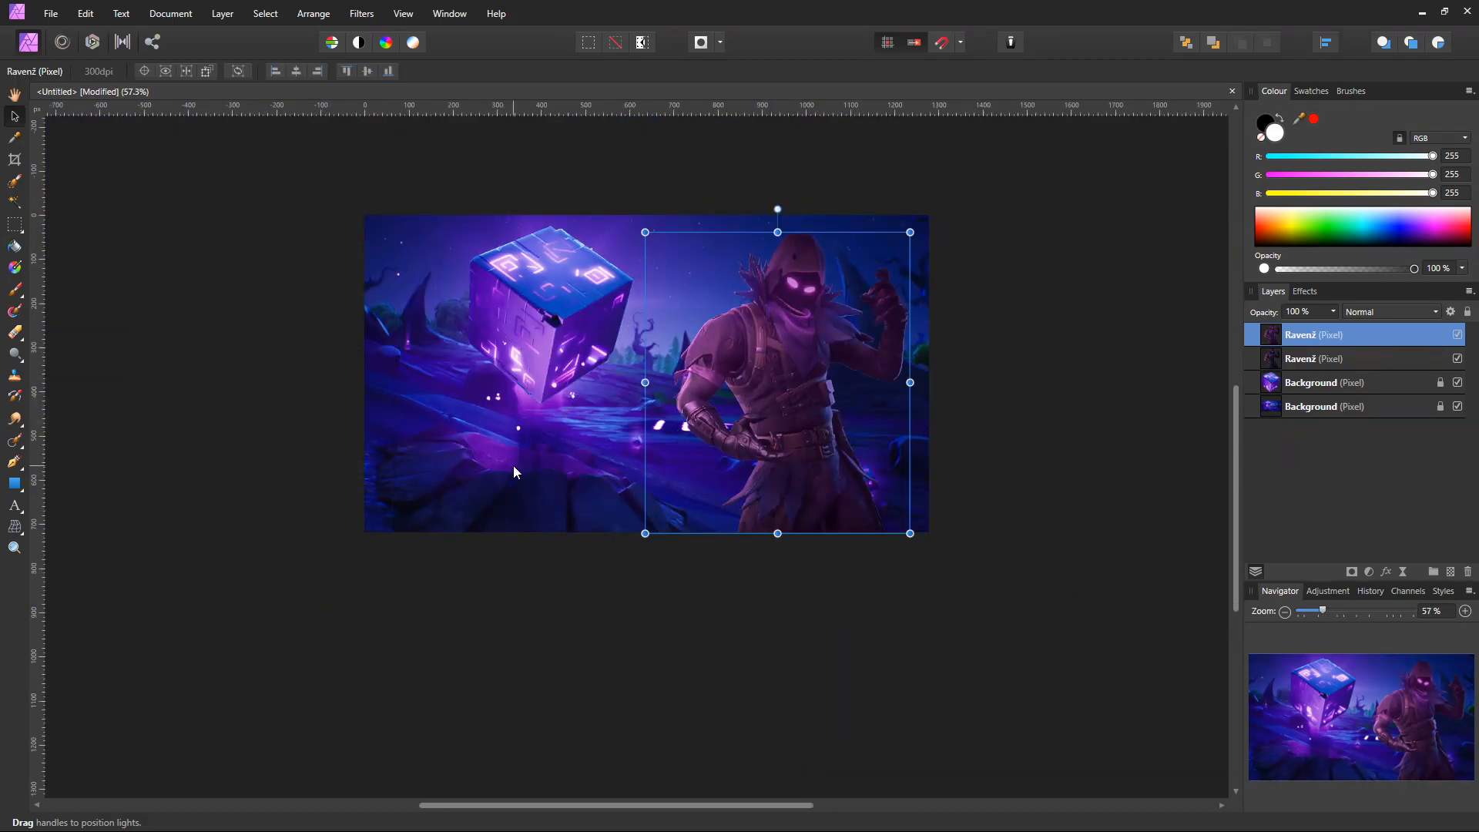
# Step: Add a mask to the upper Raven layer and activate the Paint Brush for painting black on it
pyautogui.click(1010, 420)
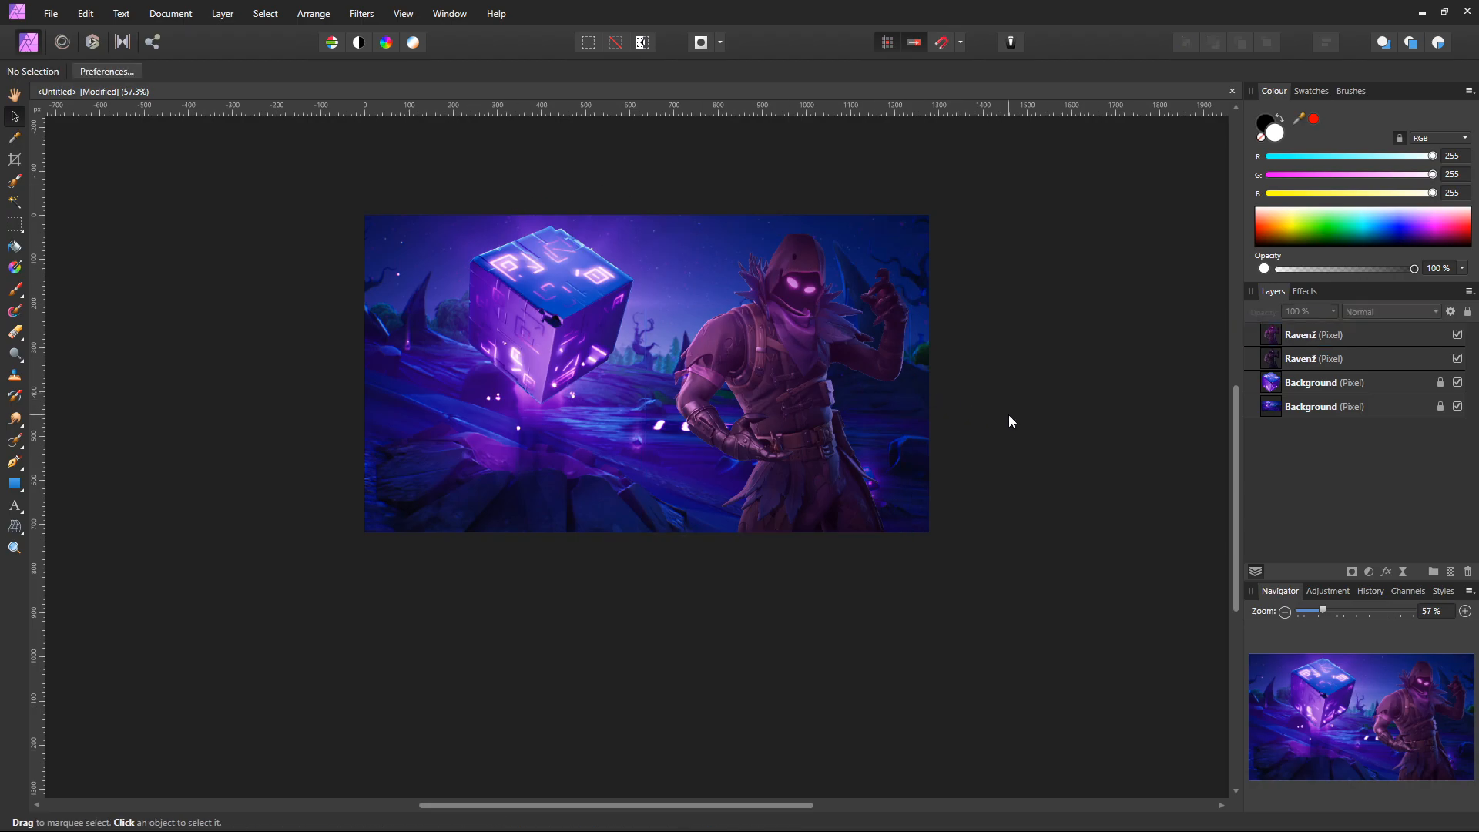
pyautogui.scroll(3, 785, 416)
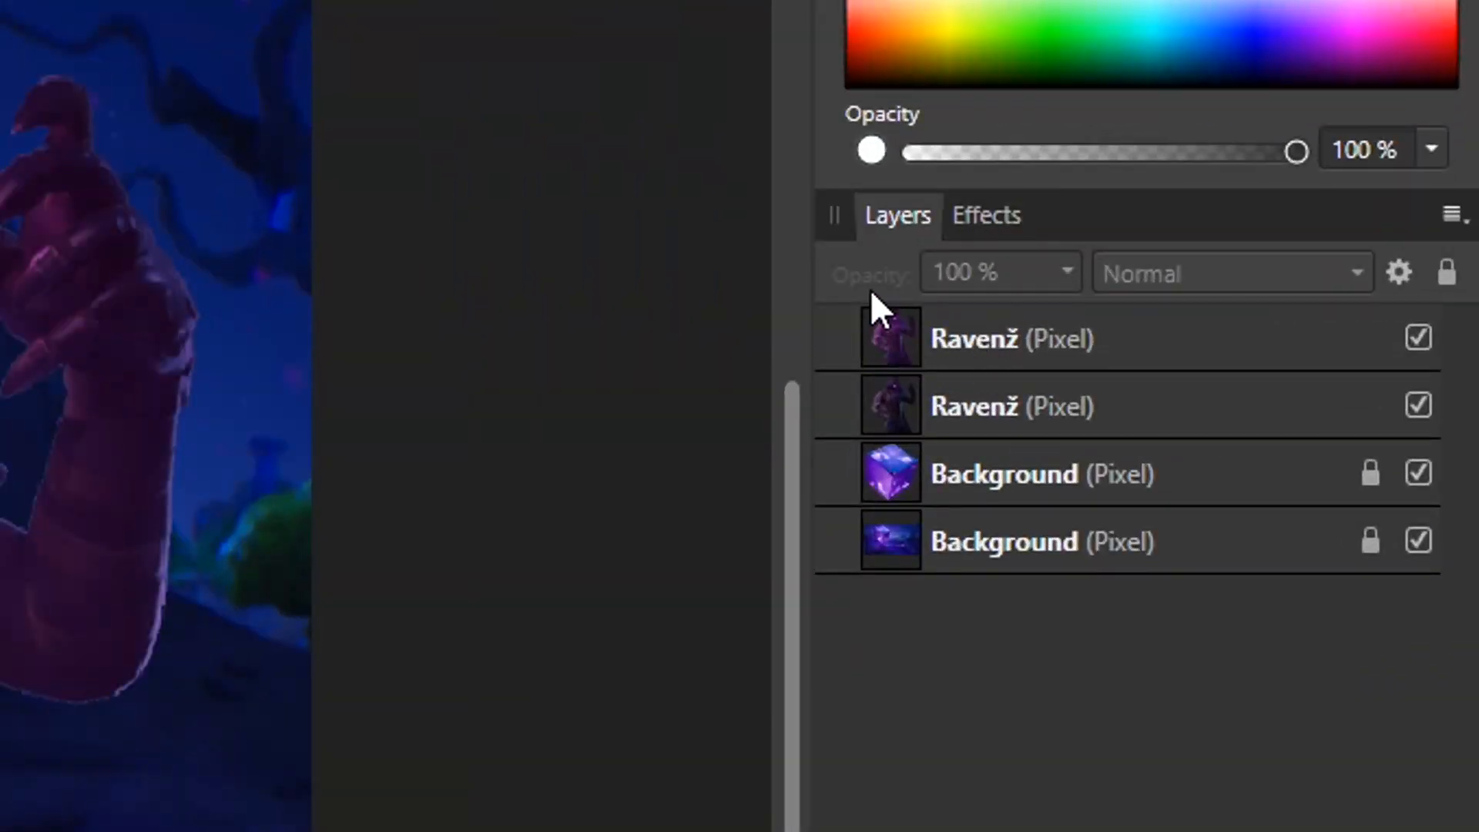
pyautogui.click(903, 333)
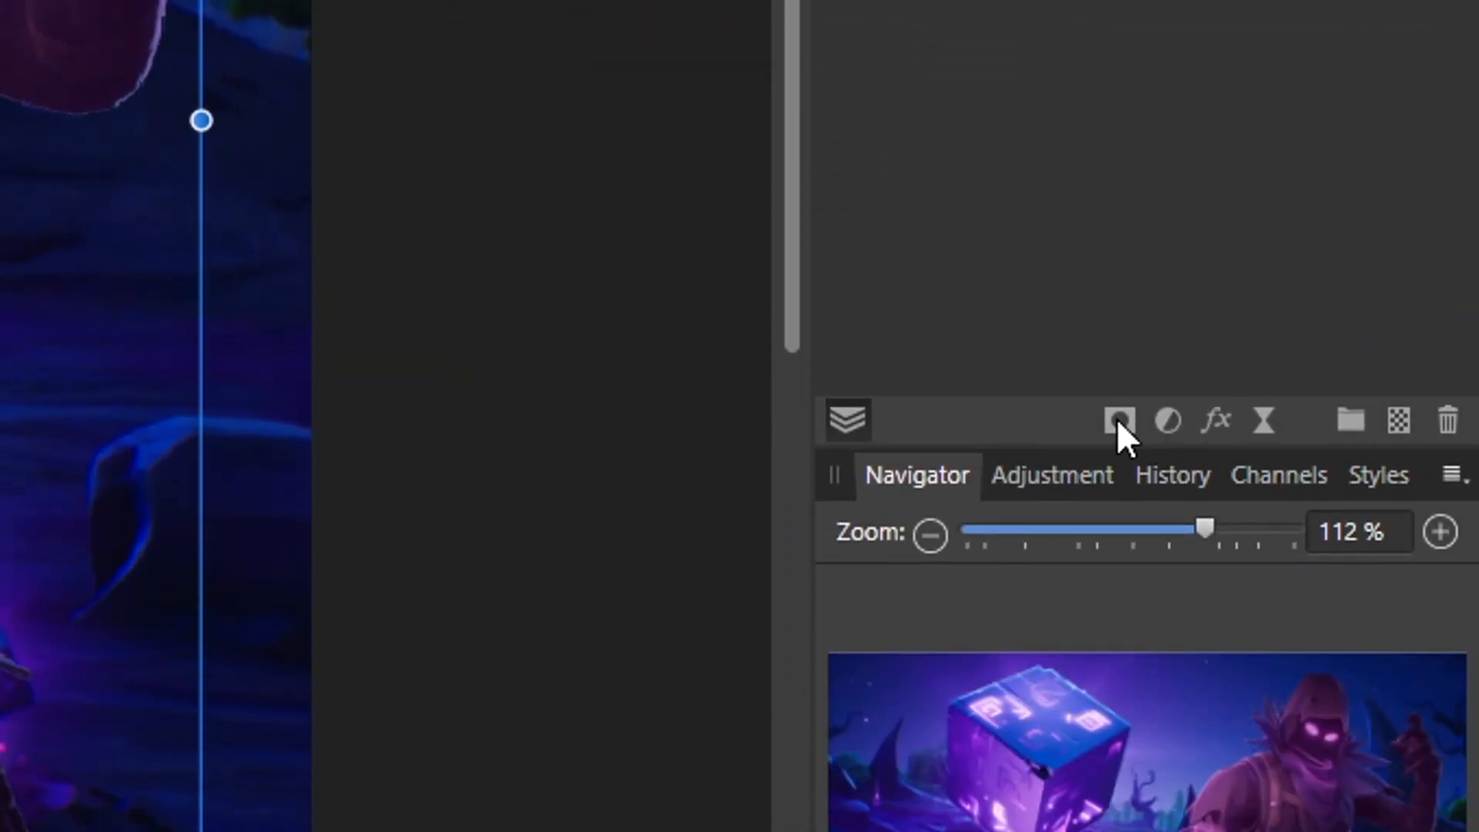
pyautogui.click(1116, 418)
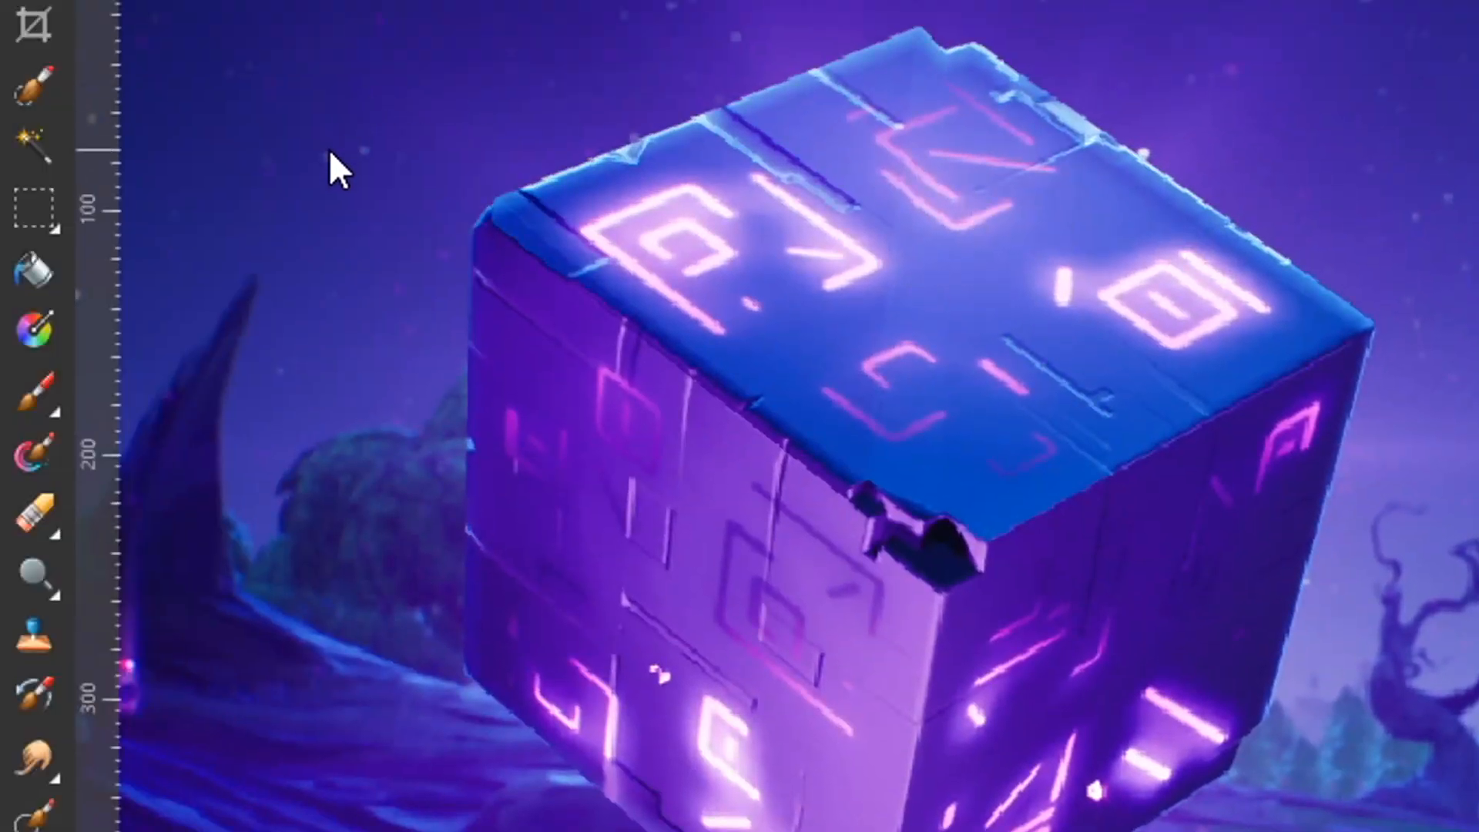
pyautogui.press('b')
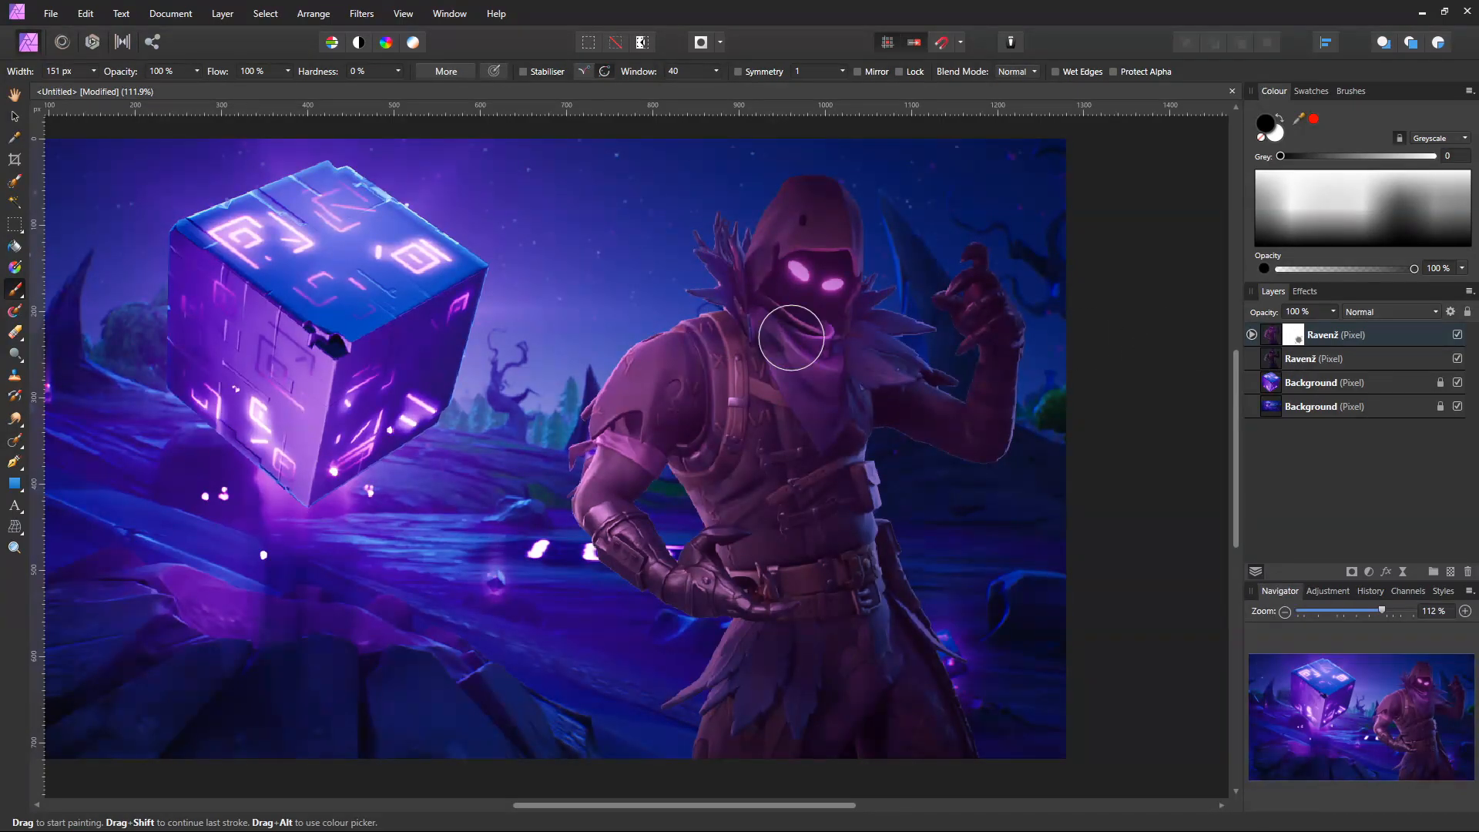
# Step: Paint black on the mask with the soft 151 px brush over Raven's chest, waist, legs, raised arm and scarf
pyautogui.scroll(4, 794, 308)
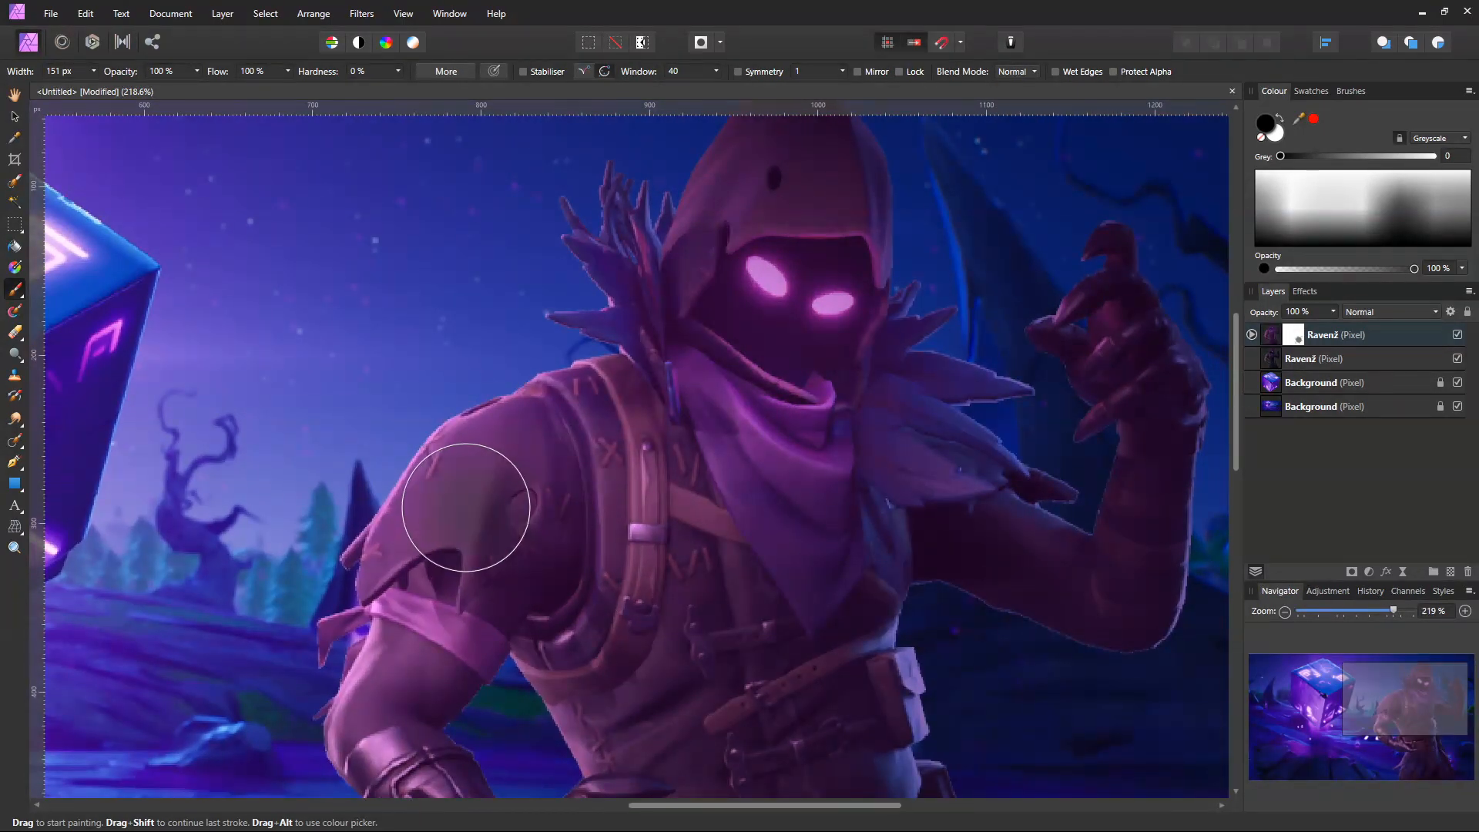
pyautogui.moveTo(445, 459); pyautogui.dragTo(557, 294)
pyautogui.moveTo(674, 348)
pyautogui.mouseDown()
pyautogui.moveTo(517, 560)
pyautogui.moveTo(601, 441)
pyautogui.moveTo(651, 427)
pyautogui.moveTo(615, 457)
pyautogui.moveTo(684, 321)
pyautogui.moveTo(688, 340)
pyautogui.moveTo(727, 328)
pyautogui.moveTo(807, 569)
pyautogui.moveTo(717, 536)
pyautogui.moveTo(810, 515)
pyautogui.mouseUp()
pyautogui.scroll(-4, 810, 514)
pyautogui.moveTo(865, 474); pyautogui.dragTo(835, 455)
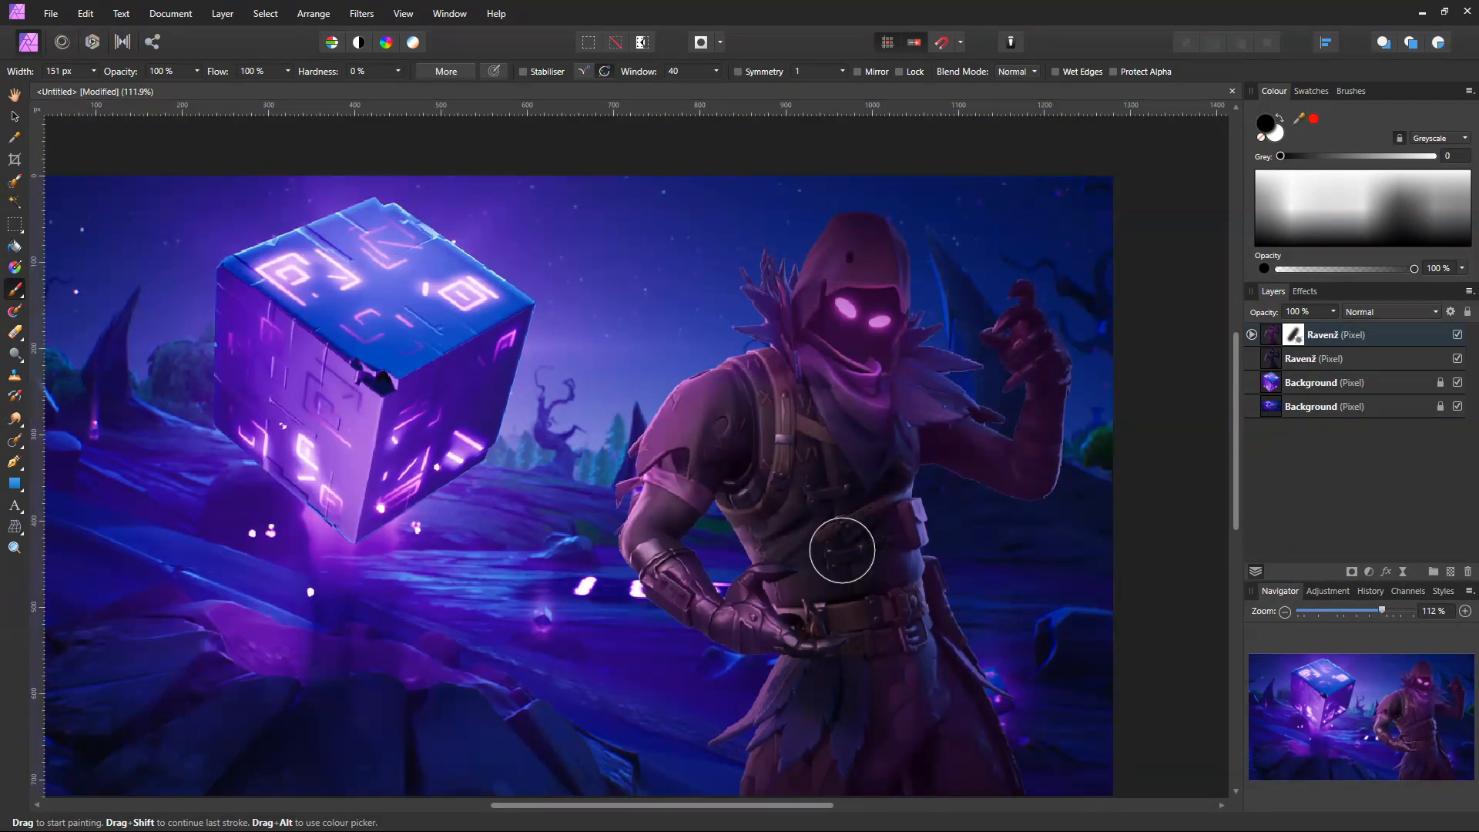
pyautogui.moveTo(842, 550); pyautogui.dragTo(752, 377)
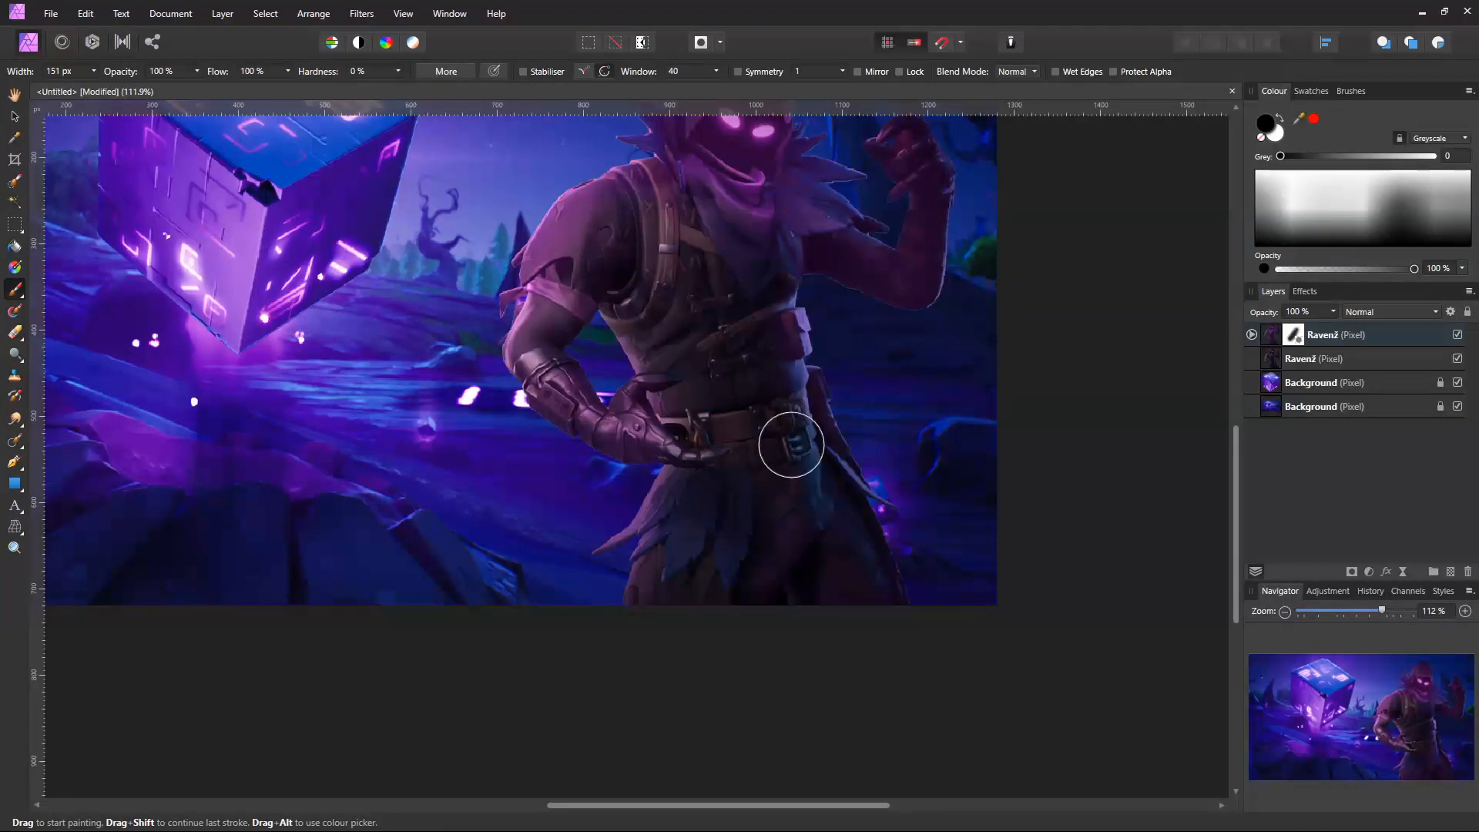
pyautogui.moveTo(782, 552); pyautogui.dragTo(814, 664)
pyautogui.moveTo(811, 433)
pyautogui.mouseDown()
pyautogui.moveTo(799, 378)
pyautogui.moveTo(934, 384)
pyautogui.moveTo(928, 424)
pyautogui.moveTo(940, 239)
pyautogui.mouseUp()
pyautogui.moveTo(964, 332); pyautogui.dragTo(937, 395)
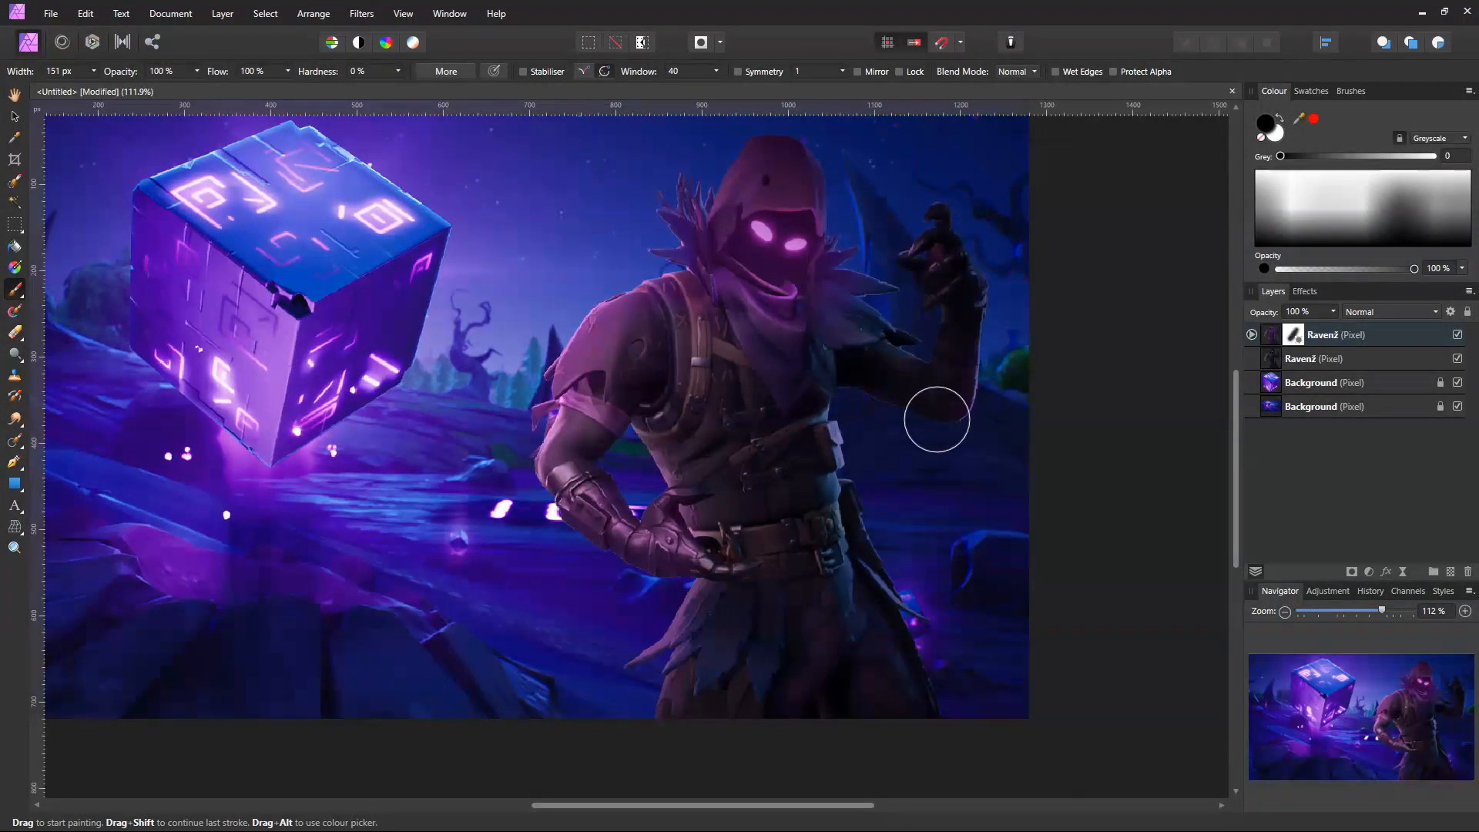
pyautogui.moveTo(819, 306); pyautogui.dragTo(781, 378)
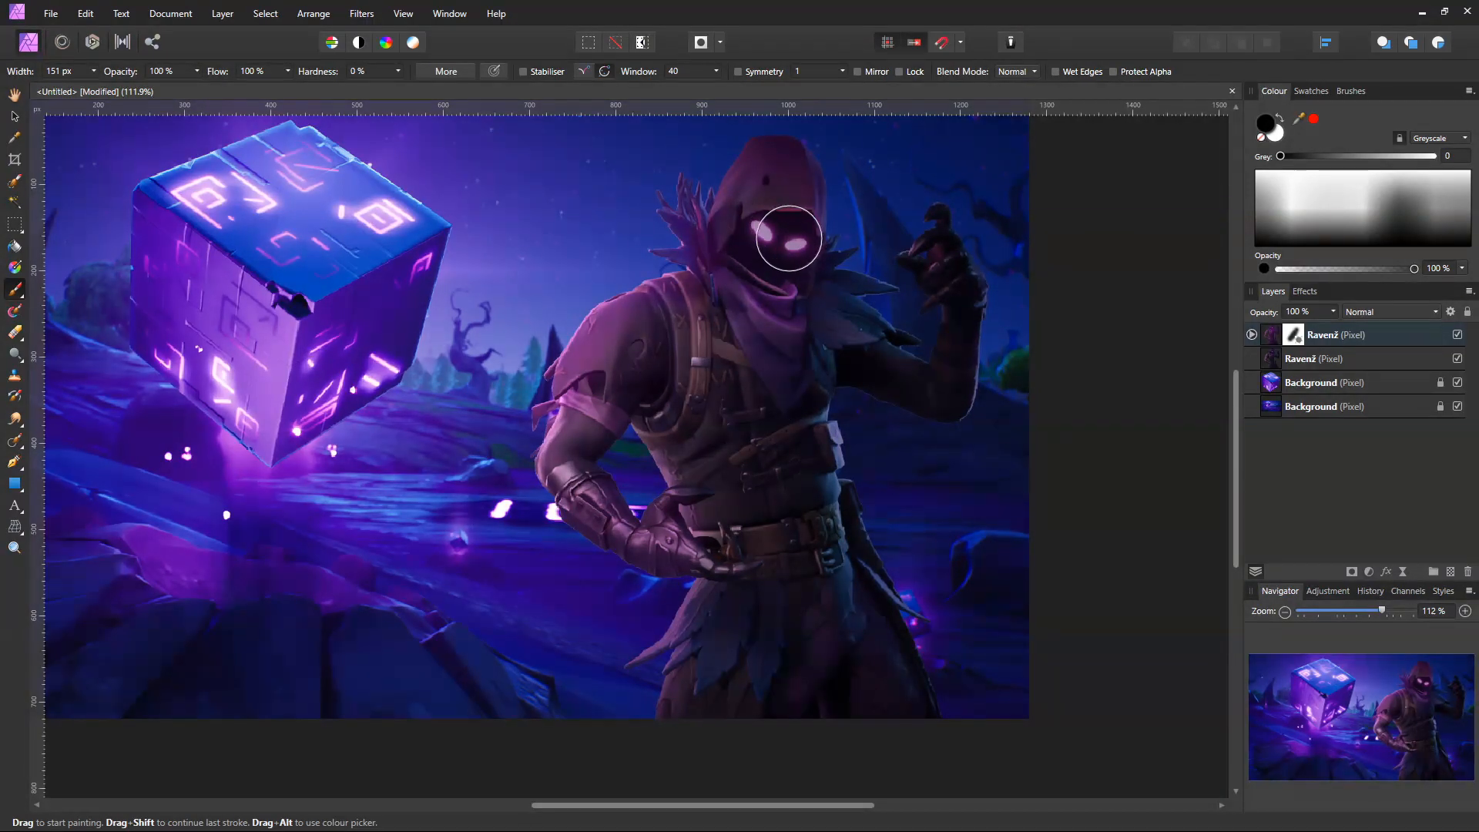
# Step: Paint black on the mask over the hood, neck feathers, shoulder and forearm to remove the pink light there
pyautogui.scroll(4, 750, 322)
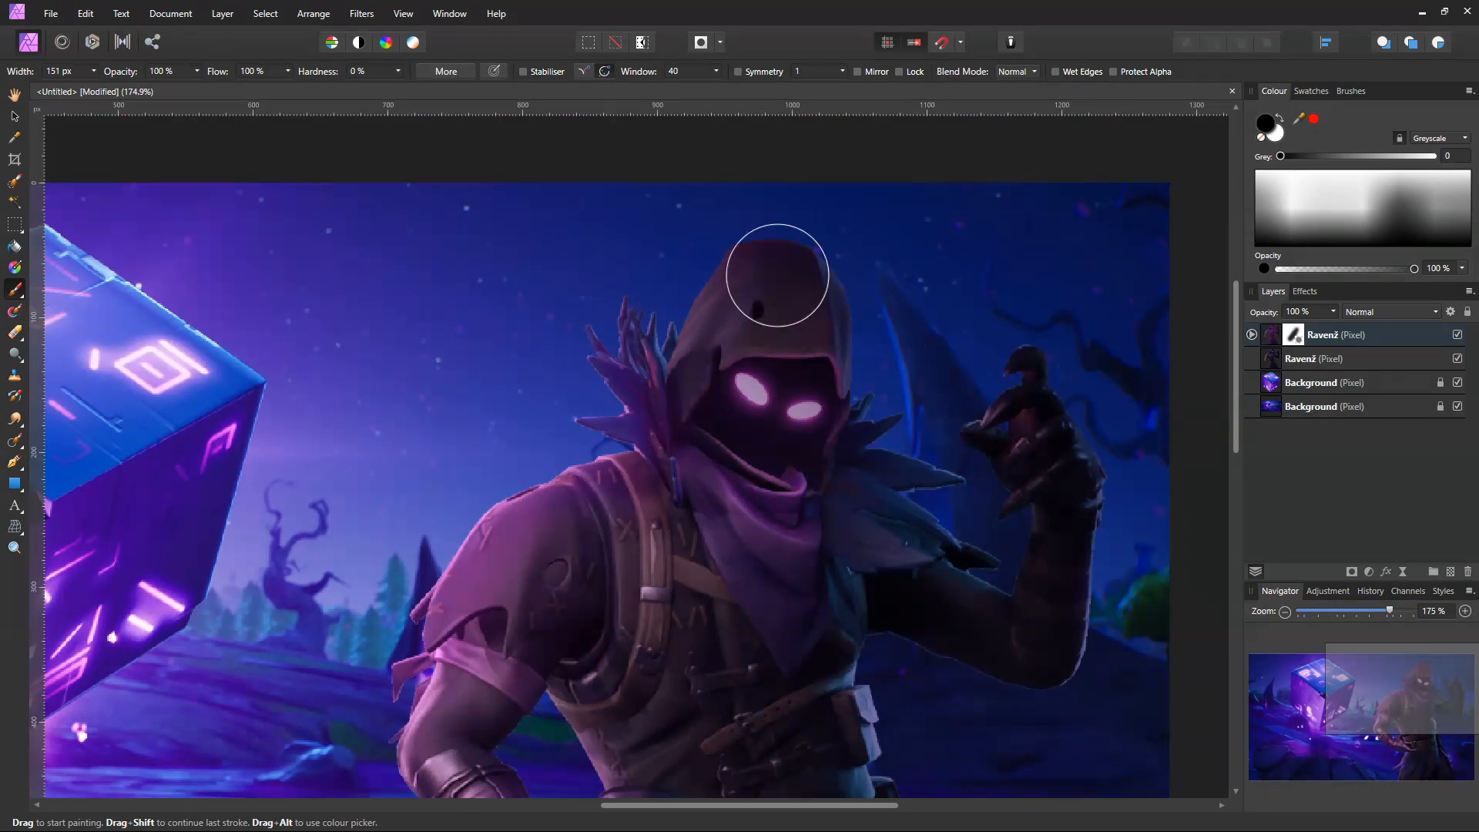
pyautogui.moveTo(595, 359)
pyautogui.mouseDown()
pyautogui.moveTo(647, 381)
pyautogui.moveTo(643, 419)
pyautogui.moveTo(562, 440)
pyautogui.mouseUp()
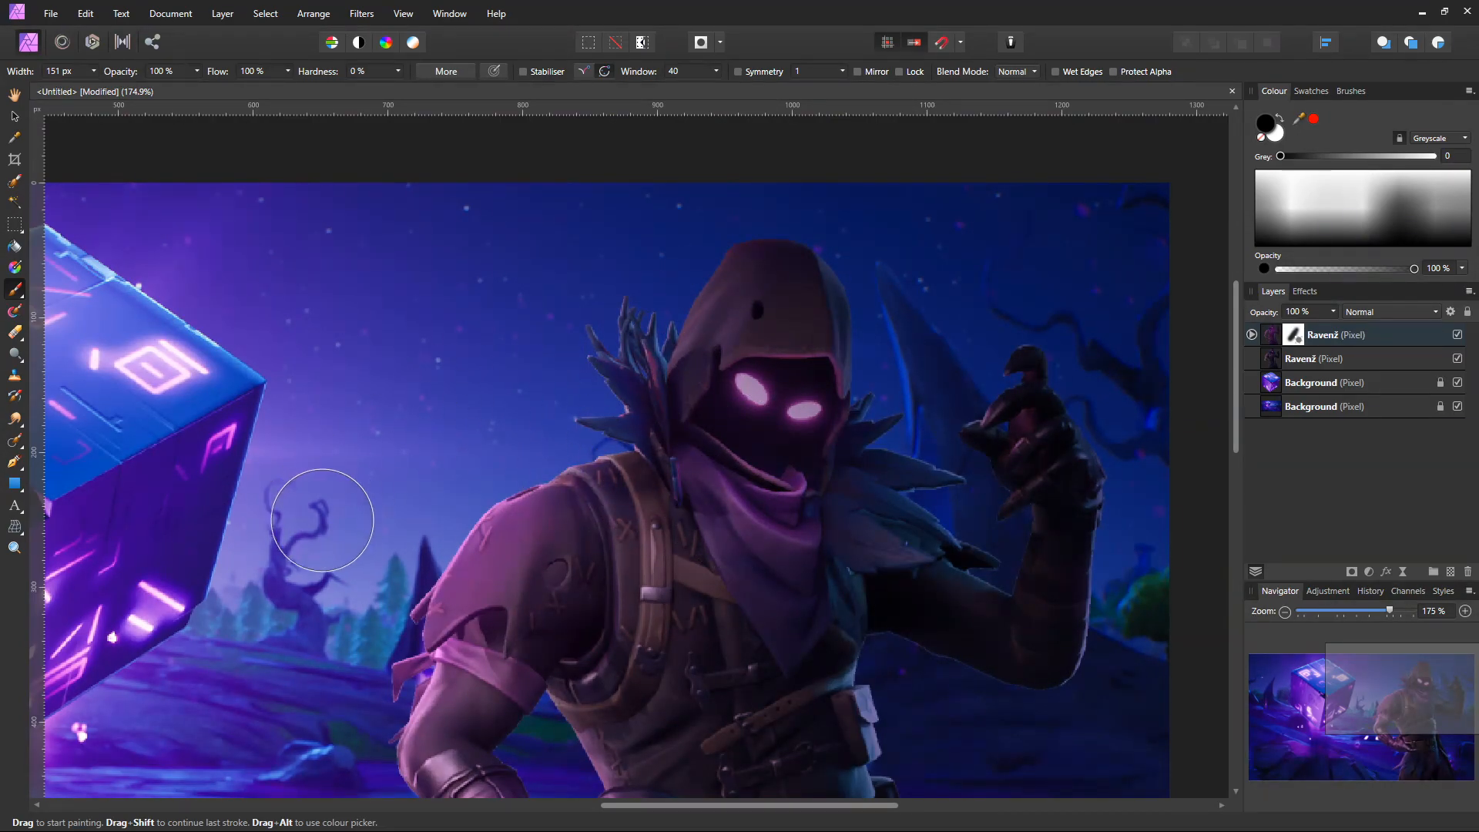
pyautogui.moveTo(516, 487); pyautogui.dragTo(589, 262)
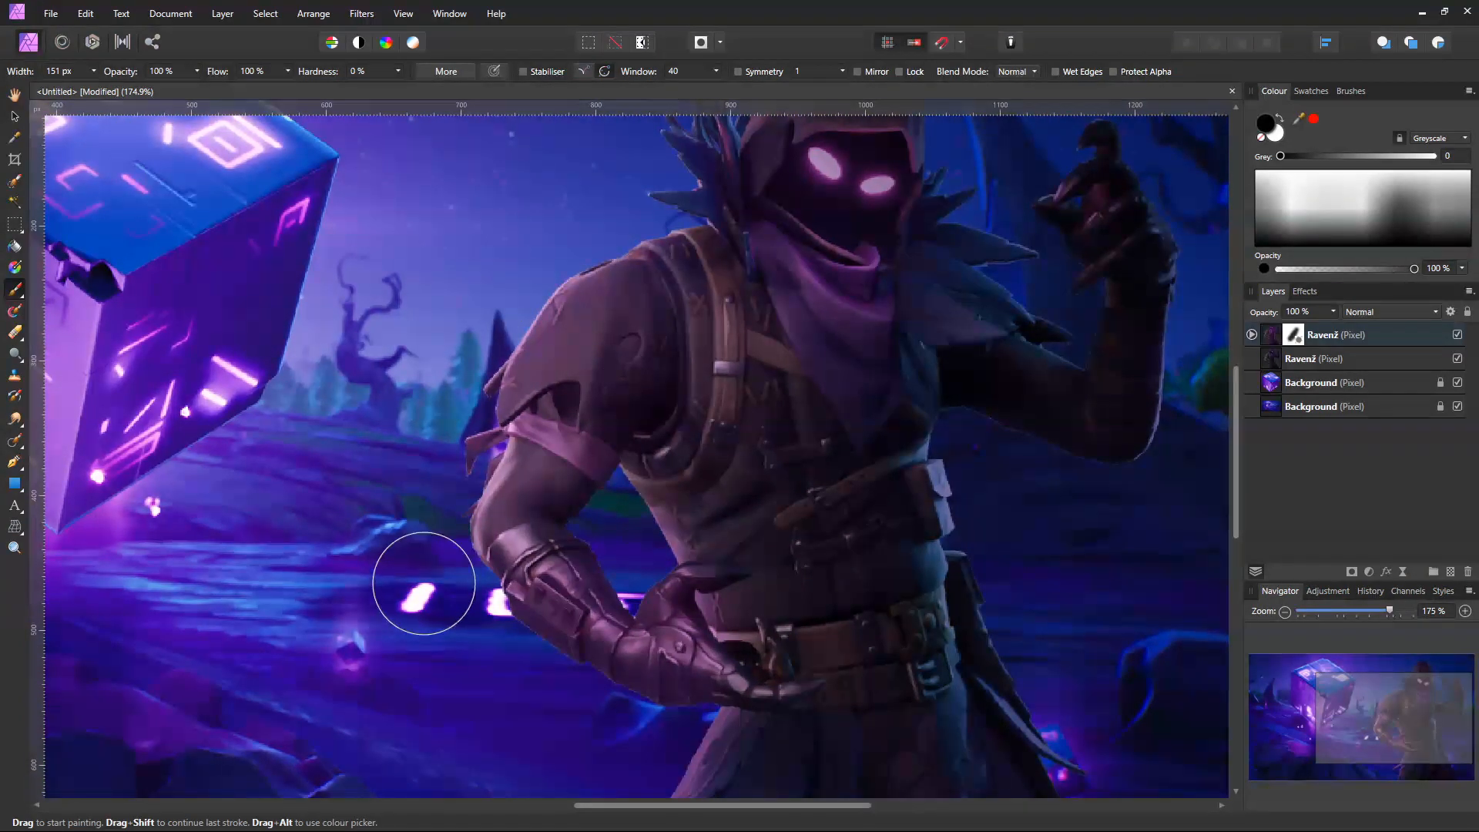
pyautogui.scroll(-4, 663, 391)
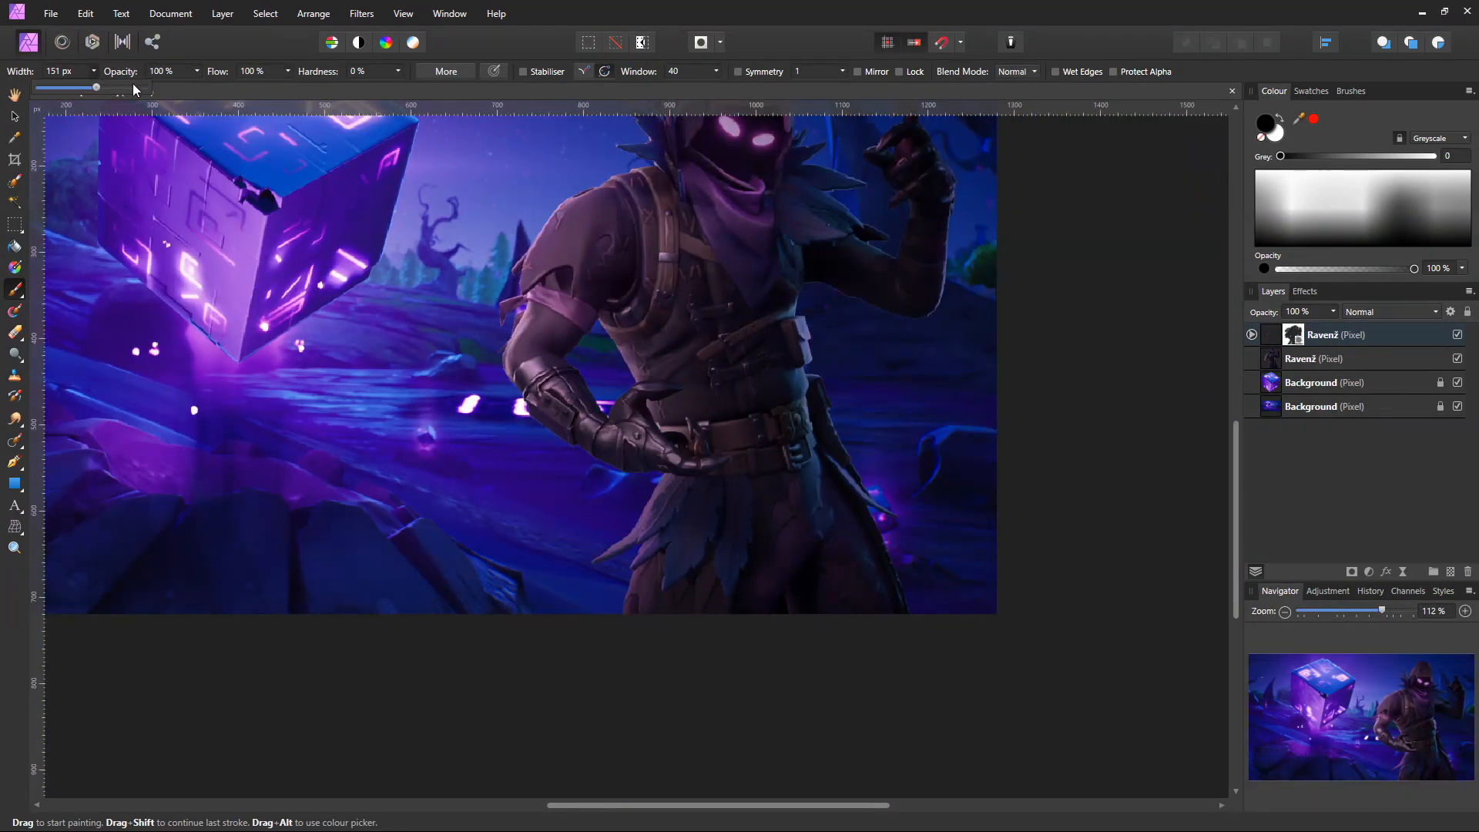
# Step: Set the brush width to 83 px and its hardness to 100%
pyautogui.scroll(-3, 693, 432)
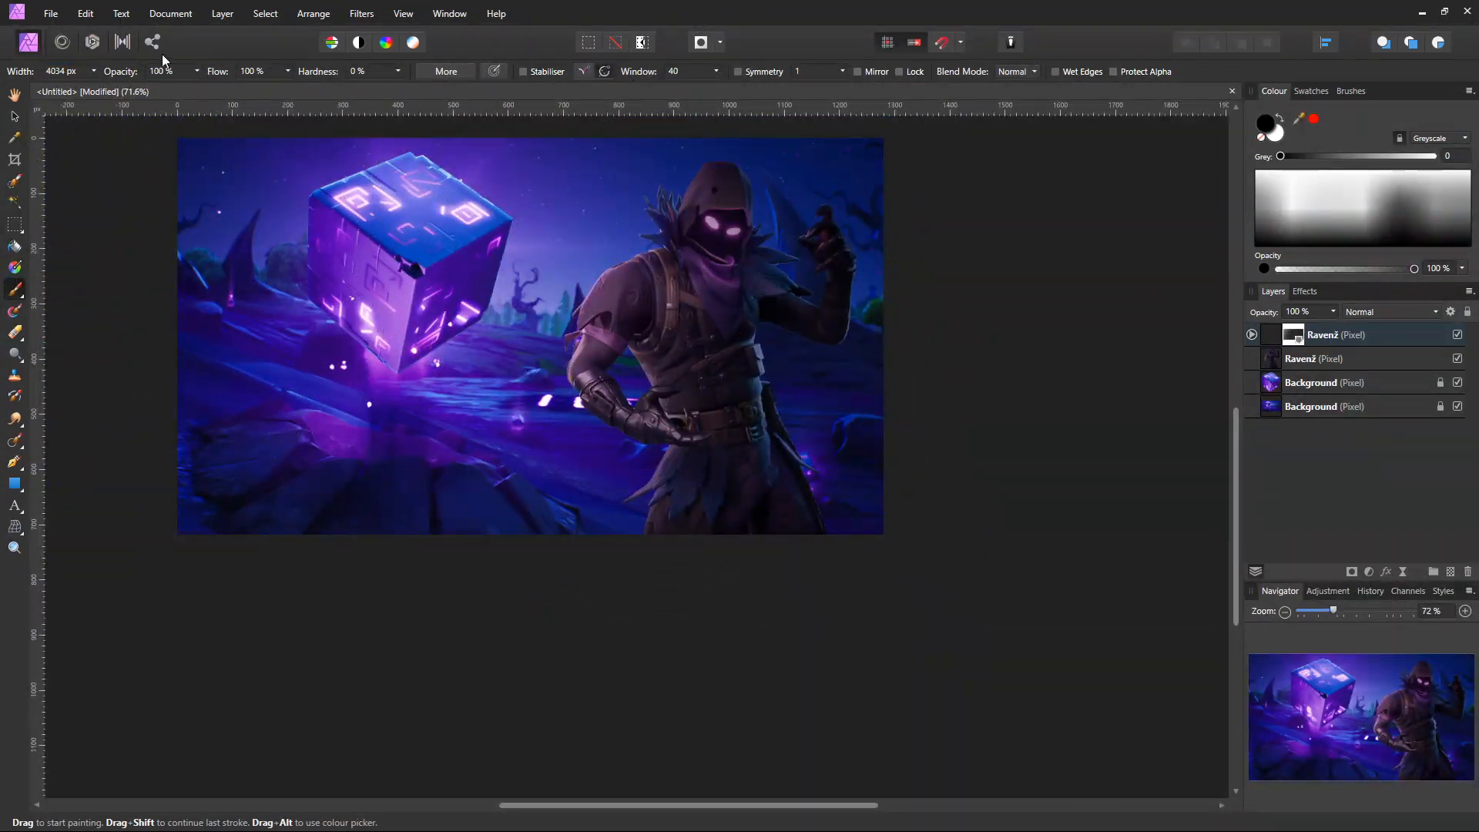
pyautogui.moveTo(54, 87); pyautogui.dragTo(58, 87)
pyautogui.scroll(5, 721, 339)
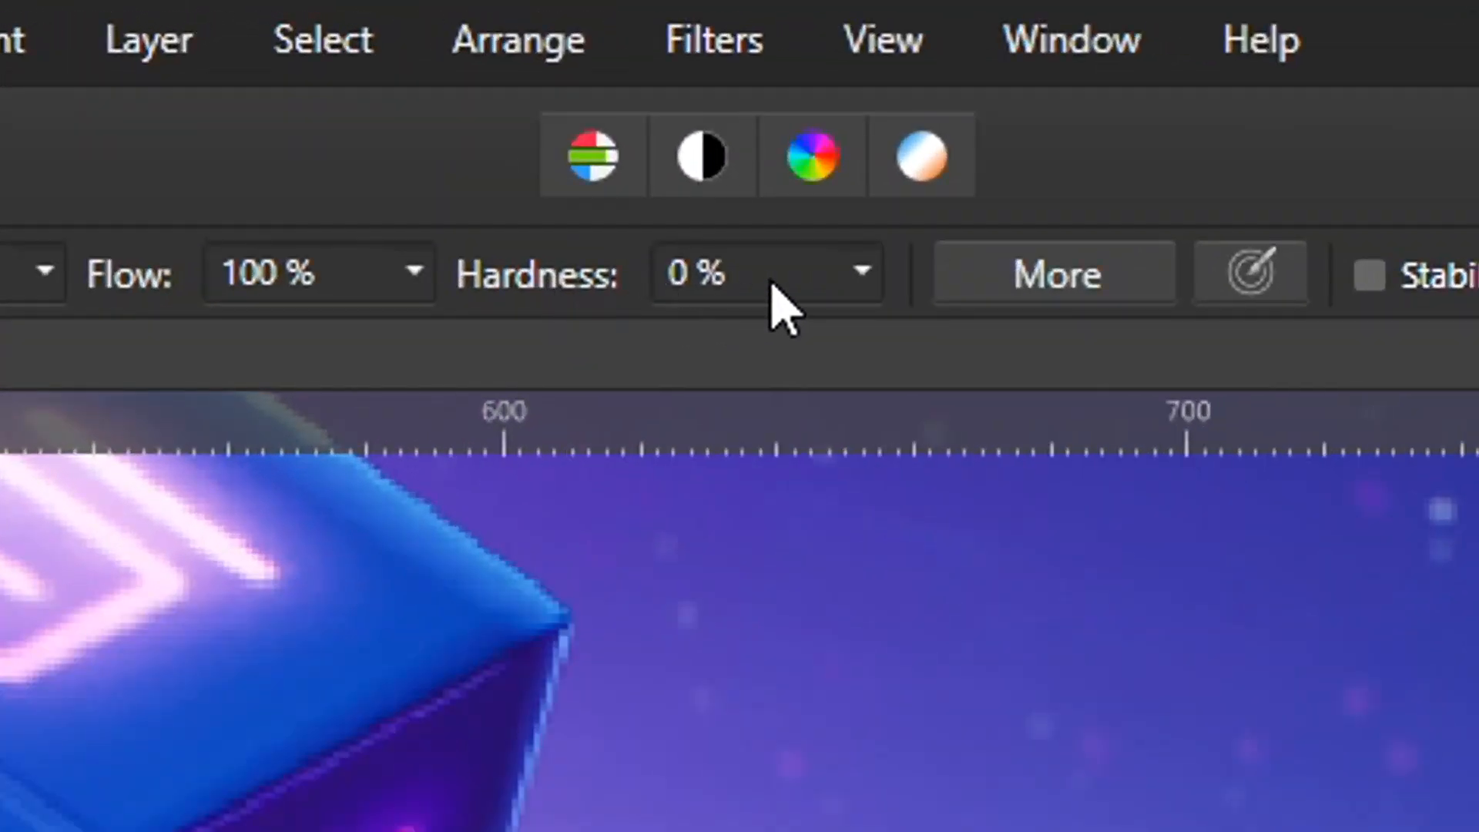
pyautogui.click(869, 274)
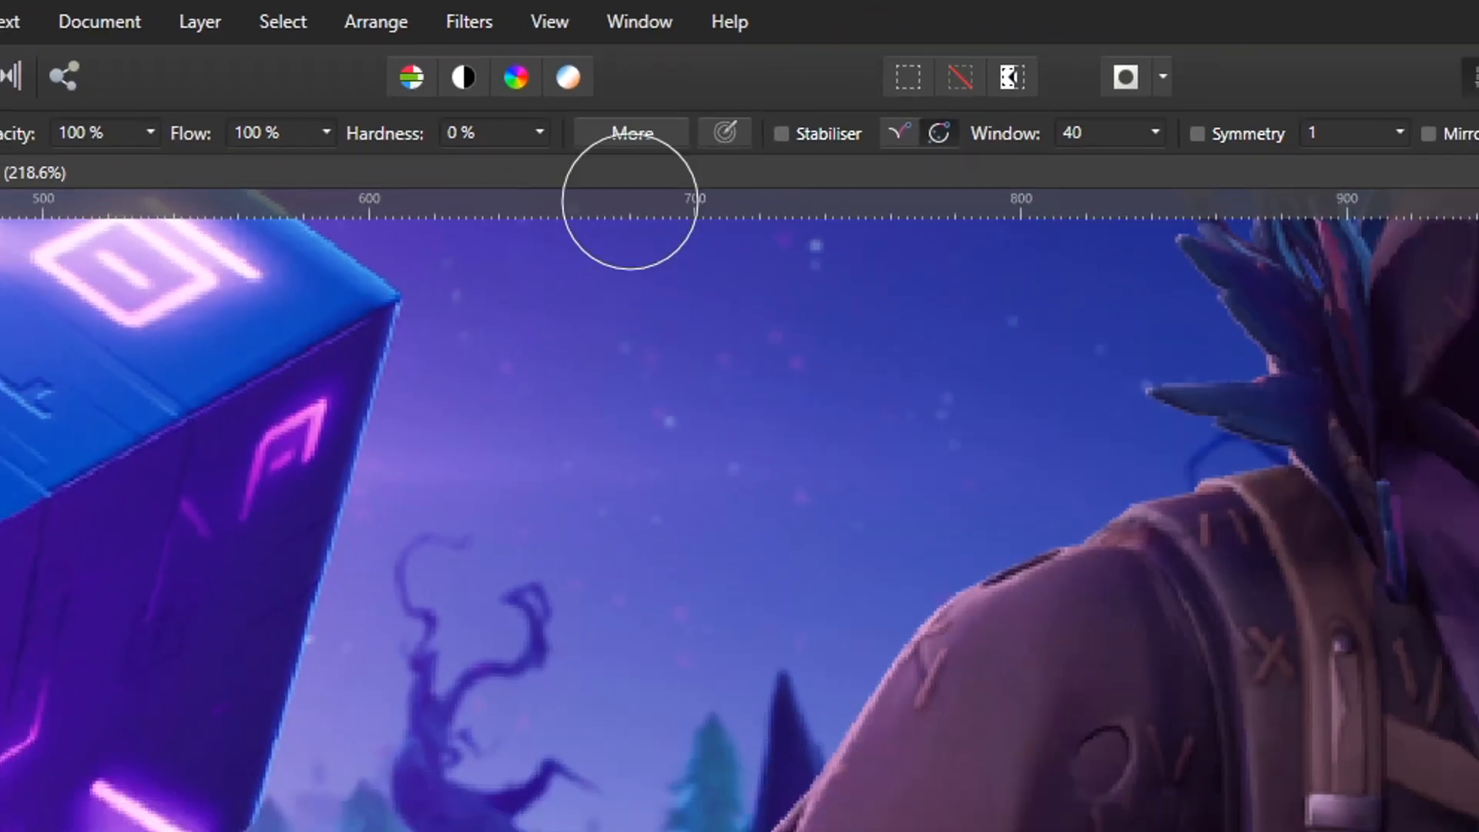
pyautogui.click(540, 132)
pyautogui.moveTo(544, 163); pyautogui.dragTo(754, 166)
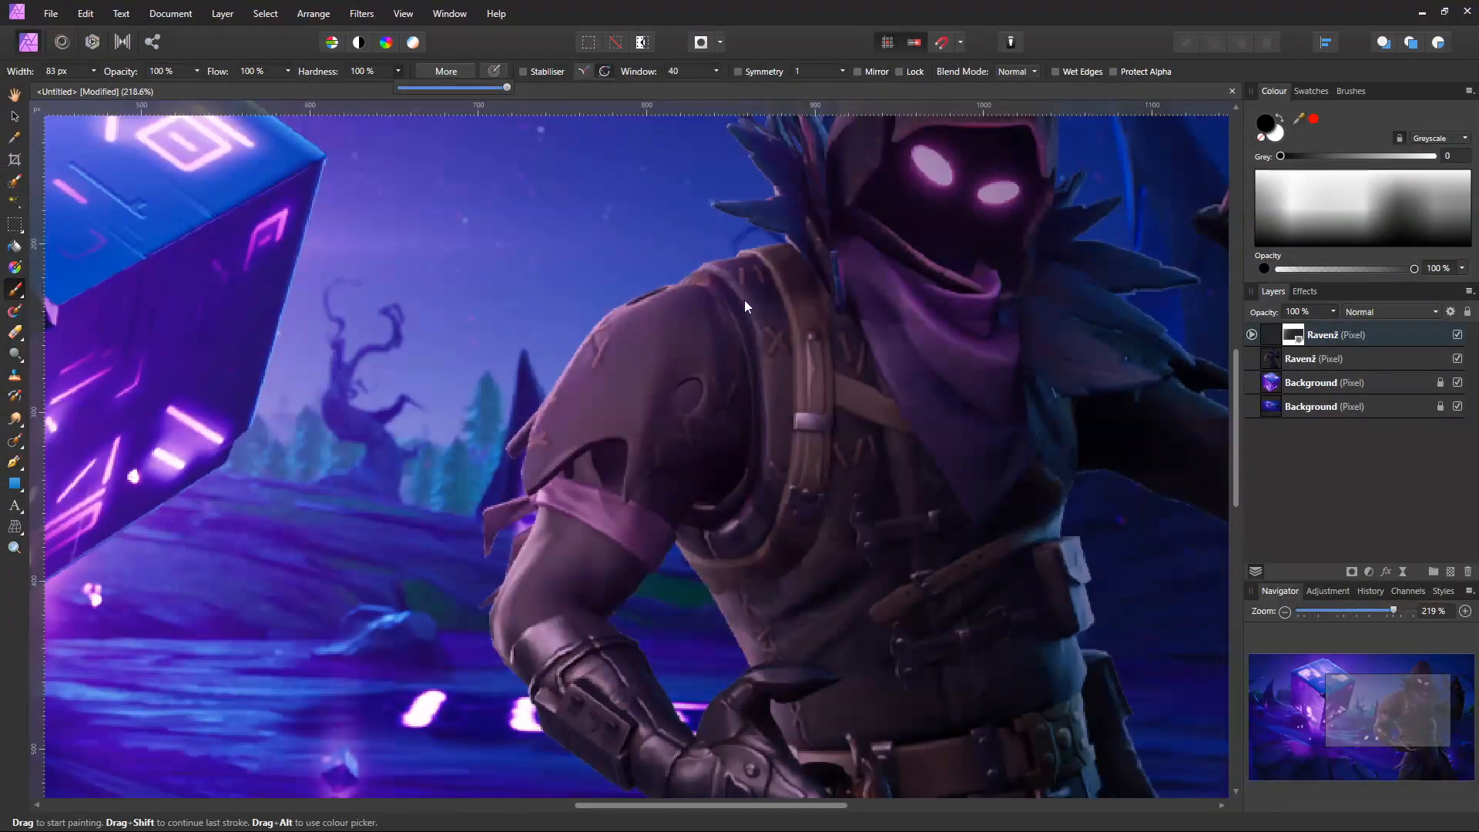
pyautogui.press('x')
pyautogui.moveTo(695, 384)
pyautogui.mouseDown()
pyautogui.moveTo(565, 498)
pyautogui.moveTo(563, 560)
pyautogui.moveTo(862, 673)
pyautogui.moveTo(635, 633)
pyautogui.moveTo(522, 566)
pyautogui.moveTo(806, 368)
pyautogui.moveTo(778, 445)
pyautogui.moveTo(825, 552)
pyautogui.moveTo(880, 509)
pyautogui.moveTo(838, 451)
pyautogui.moveTo(824, 497)
pyautogui.mouseUp()
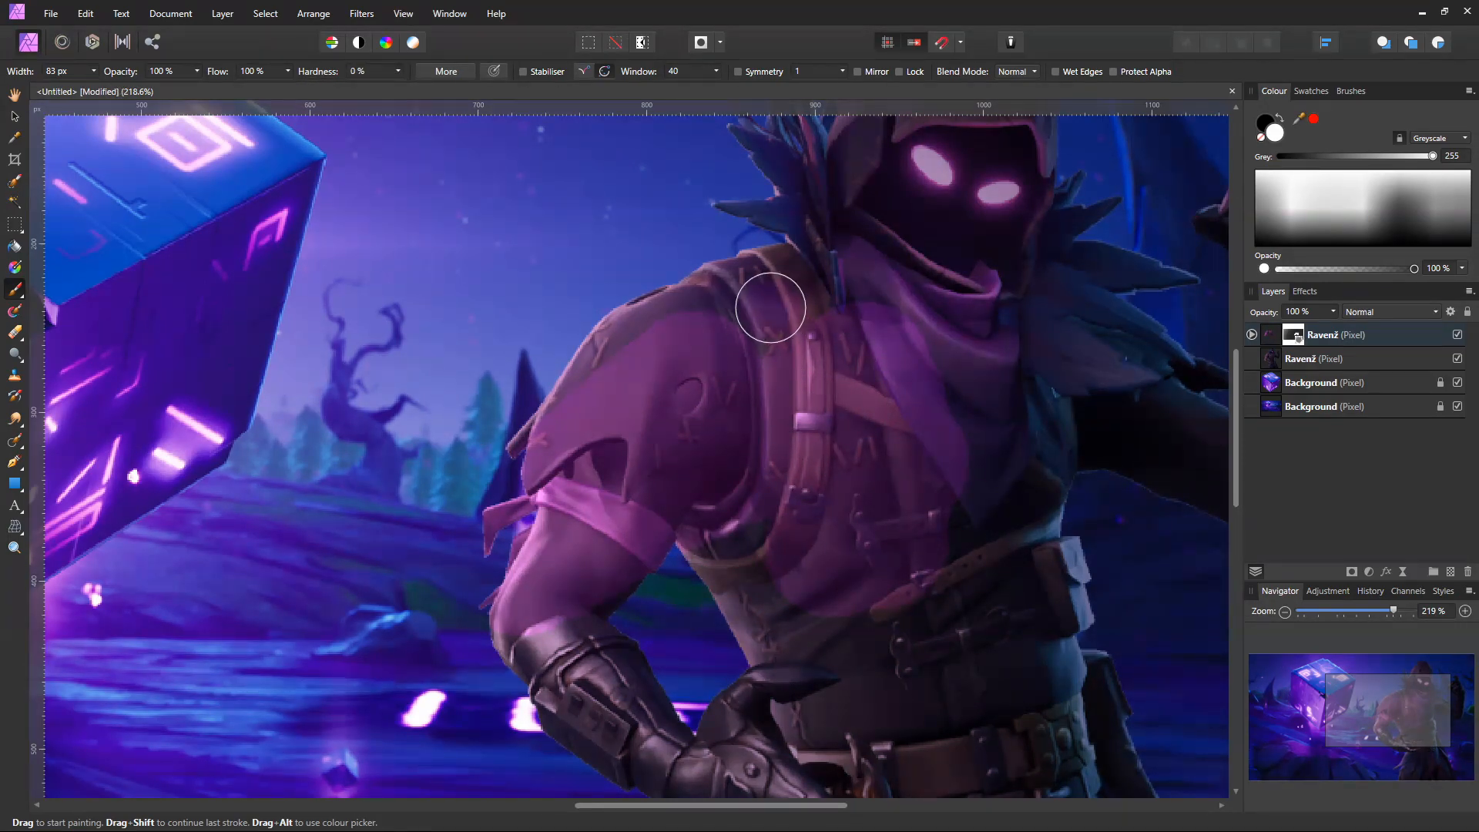
pyautogui.press('x')
pyautogui.moveTo(815, 300)
pyautogui.mouseDown()
pyautogui.moveTo(766, 307)
pyautogui.moveTo(881, 308)
pyautogui.moveTo(958, 349)
pyautogui.moveTo(930, 337)
pyautogui.mouseUp()
pyautogui.moveTo(94, 74); pyautogui.dragTo(146, 84)
pyautogui.moveTo(584, 371)
pyautogui.mouseDown()
pyautogui.moveTo(747, 441)
pyautogui.moveTo(757, 472)
pyautogui.moveTo(548, 572)
pyautogui.moveTo(717, 501)
pyautogui.mouseUp()
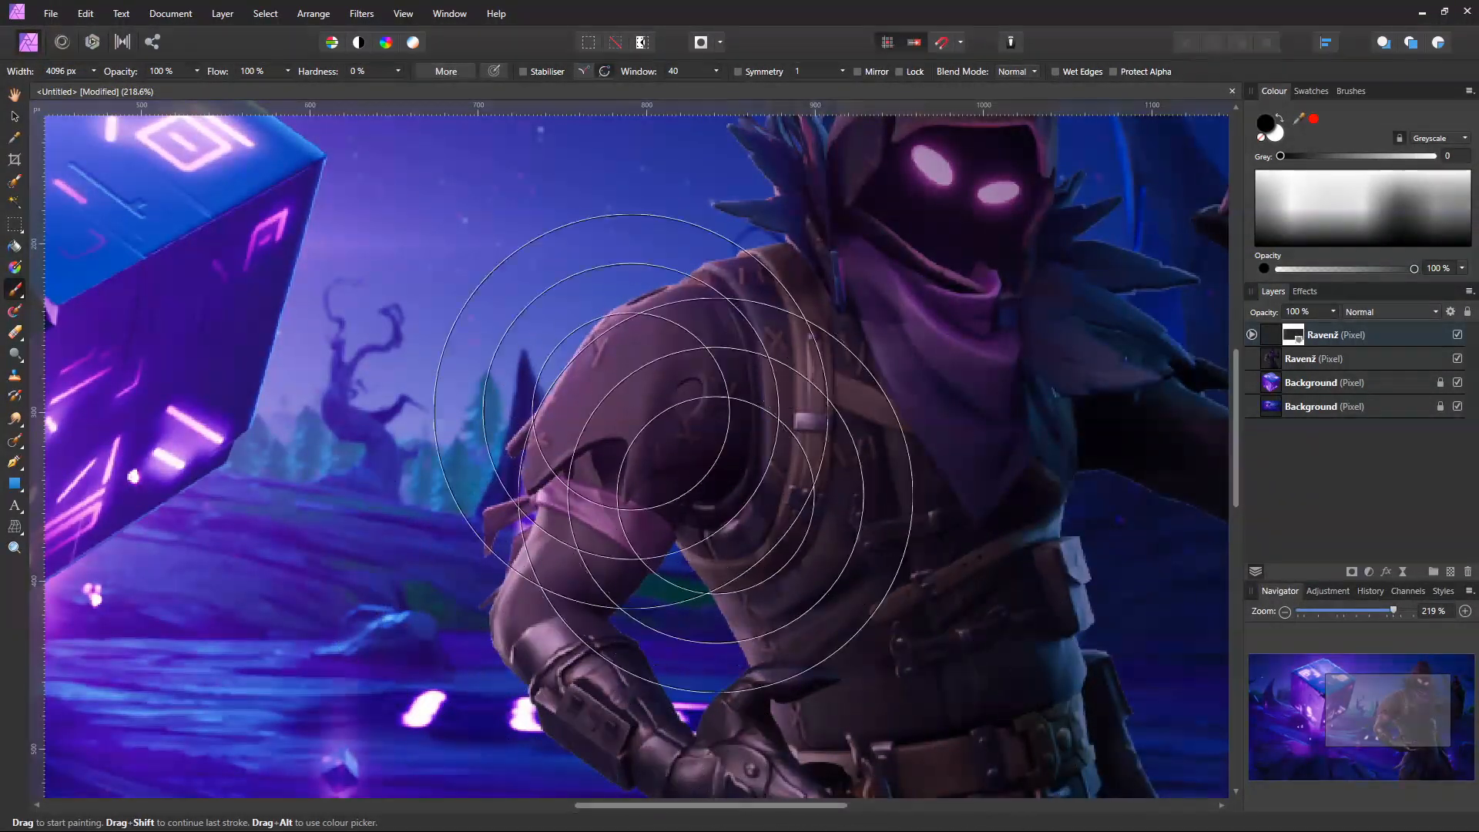
# Step: Set the soft brush width to 109 px and paint white on the mask along Raven's outer shoulder and torn sleeve
pyautogui.moveTo(42, 87); pyautogui.dragTo(110, 88)
pyautogui.press('x')
pyautogui.moveTo(627, 331)
pyautogui.mouseDown()
pyautogui.moveTo(670, 249)
pyautogui.moveTo(629, 251)
pyautogui.moveTo(462, 443)
pyautogui.moveTo(646, 225)
pyautogui.moveTo(496, 447)
pyautogui.moveTo(635, 246)
pyautogui.moveTo(480, 543)
pyautogui.moveTo(576, 299)
pyautogui.moveTo(499, 458)
pyautogui.mouseUp()
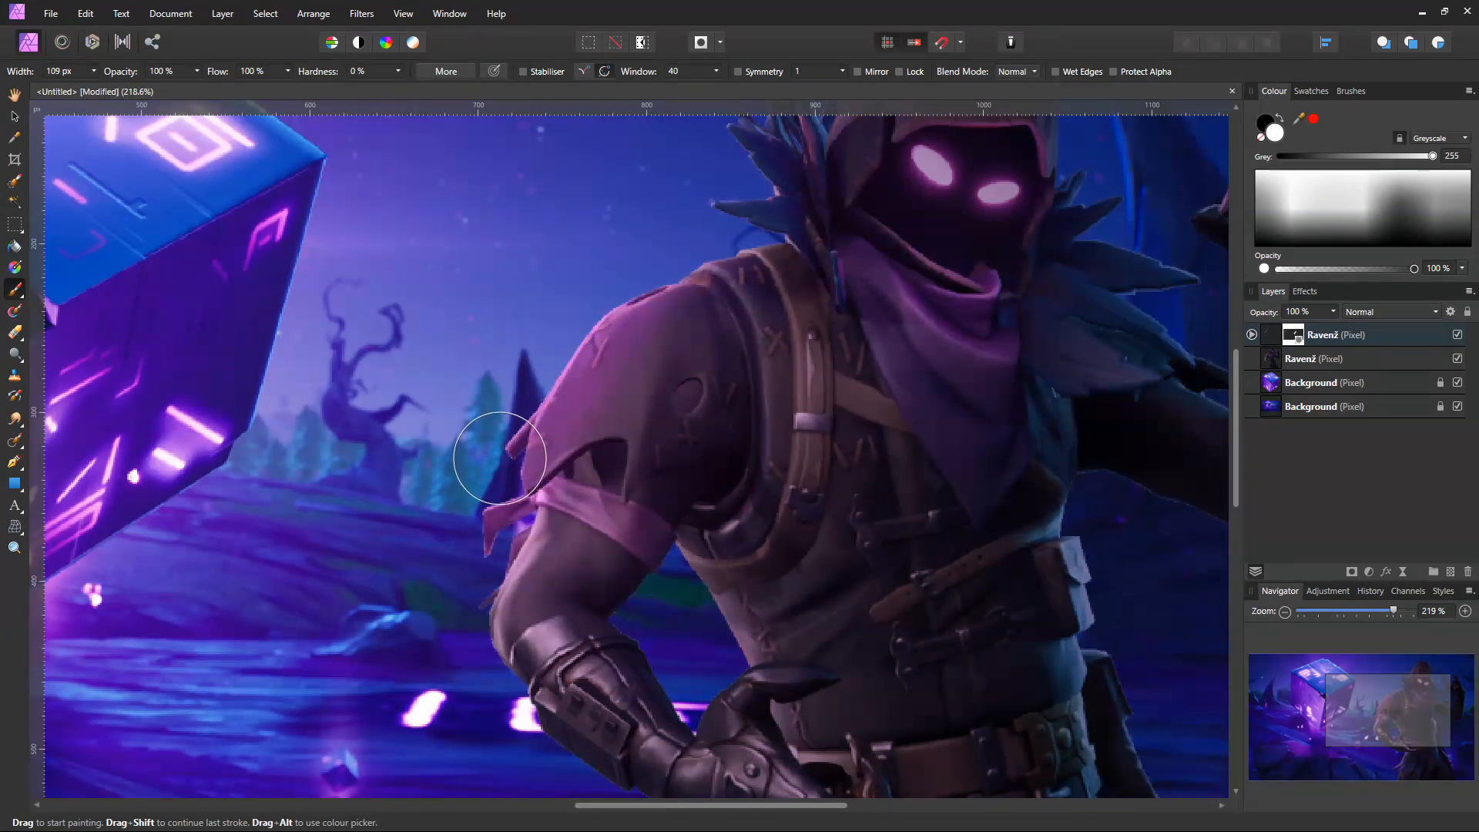
pyautogui.moveTo(679, 245); pyautogui.dragTo(691, 164)
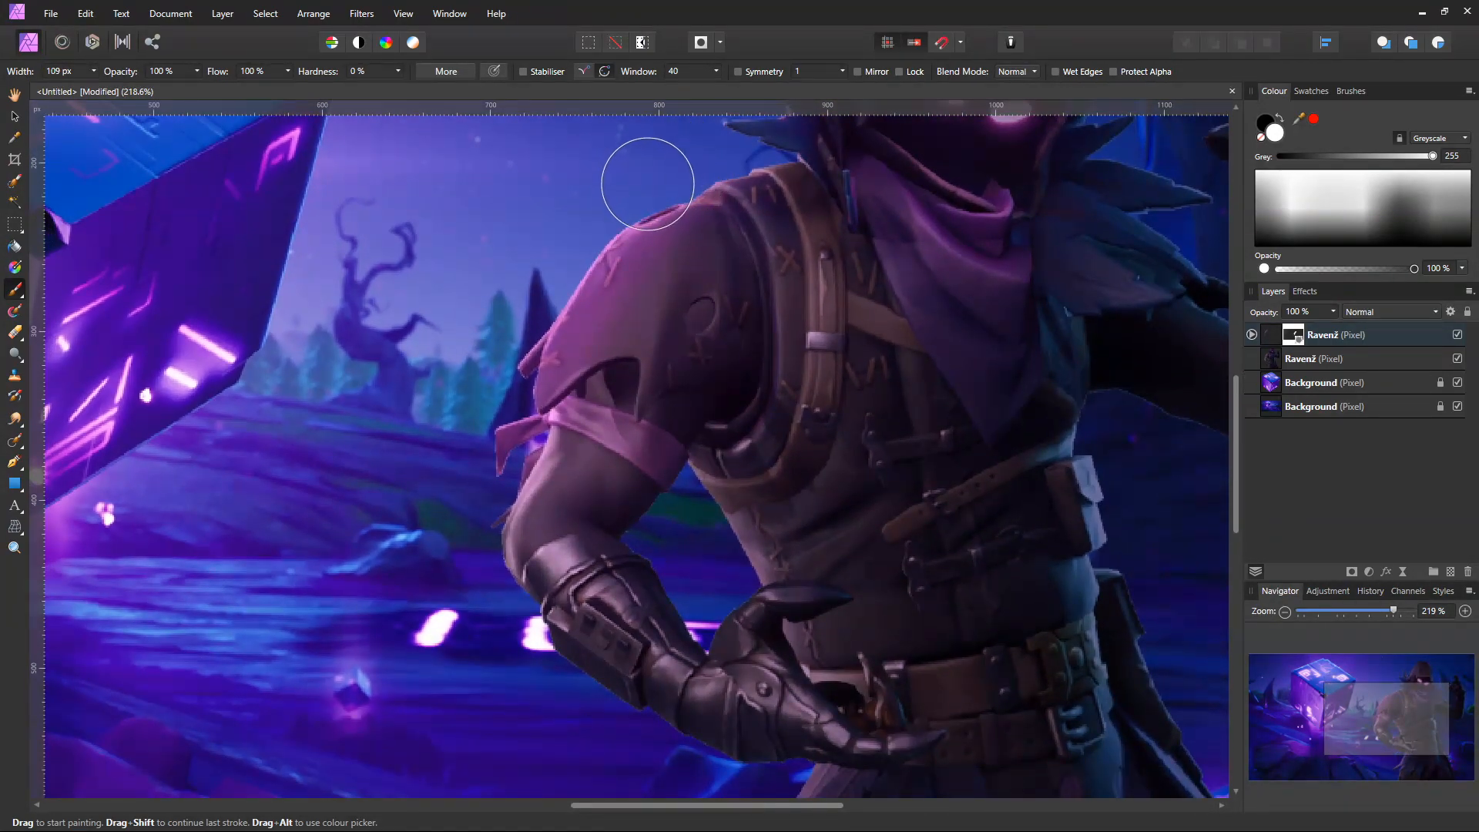
pyautogui.moveTo(560, 219); pyautogui.dragTo(312, 350)
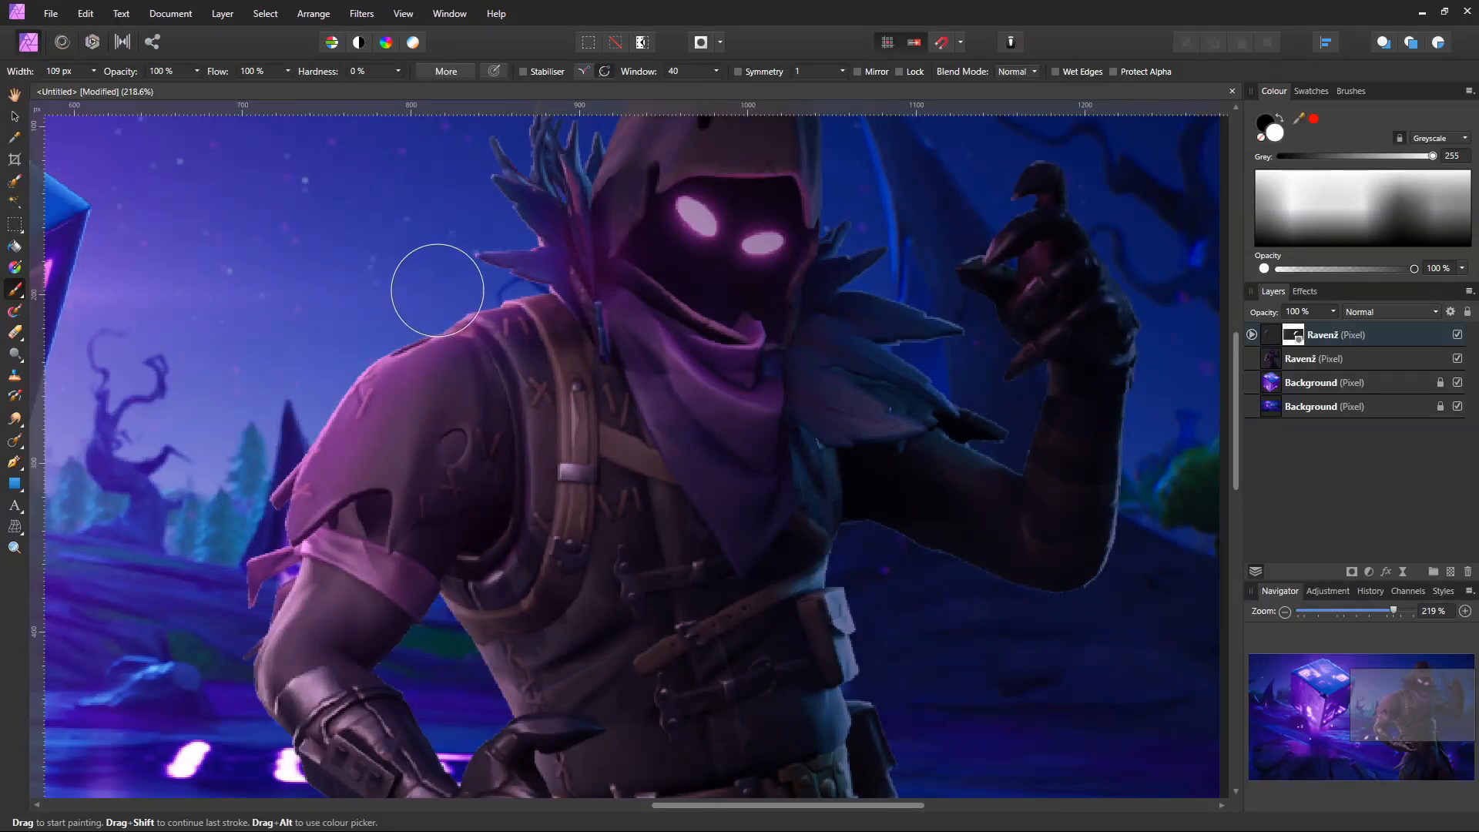
pyautogui.moveTo(582, 239); pyautogui.dragTo(477, 336)
# Step: Alternate black and white on the mask to balance the pink light across the hood, neck feathers and upper shoulder
pyautogui.press('x')
pyautogui.press('x')
pyautogui.moveTo(502, 164); pyautogui.dragTo(465, 271)
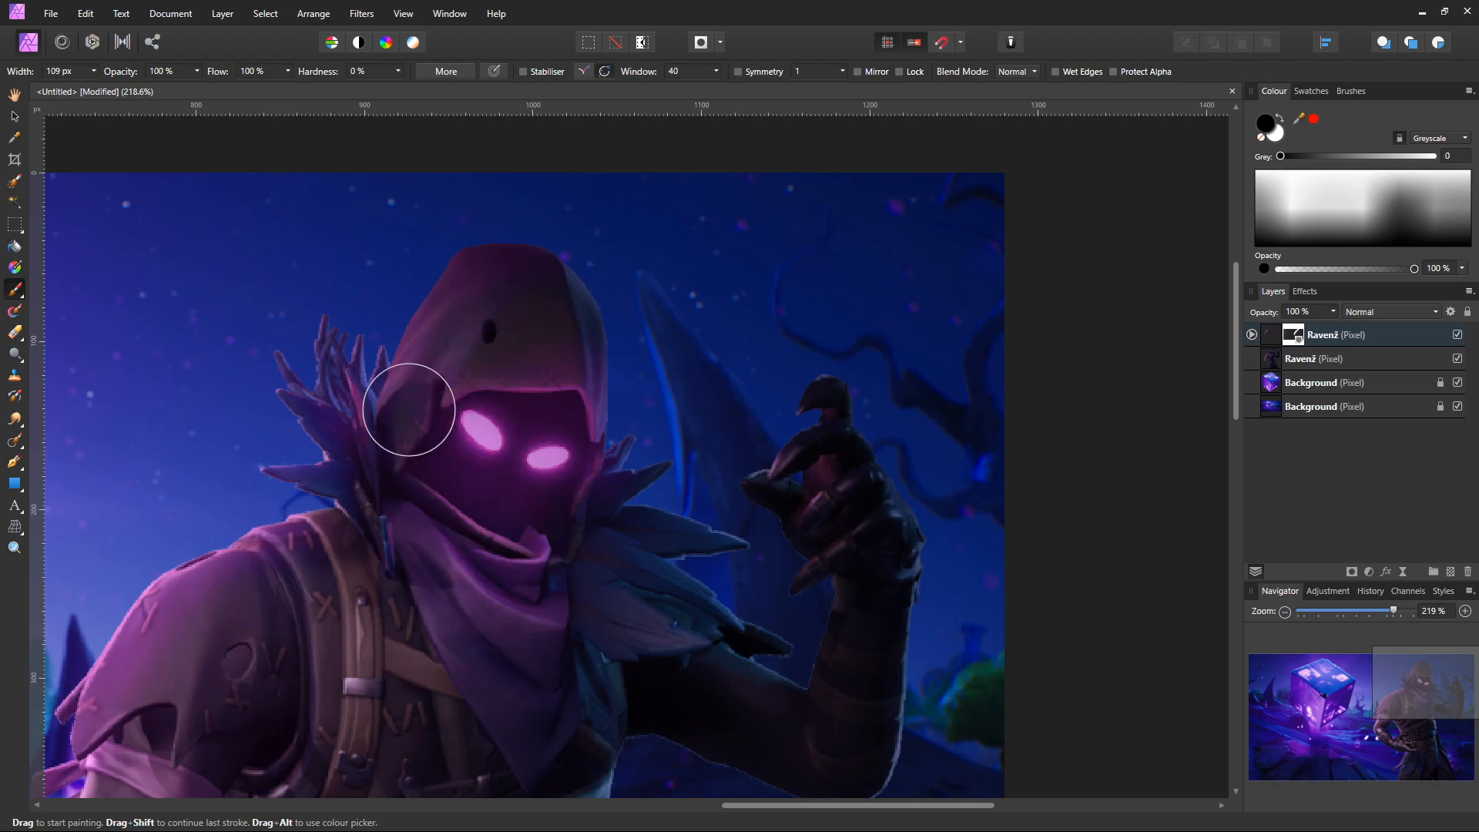
pyautogui.scroll(-3, 457, 349)
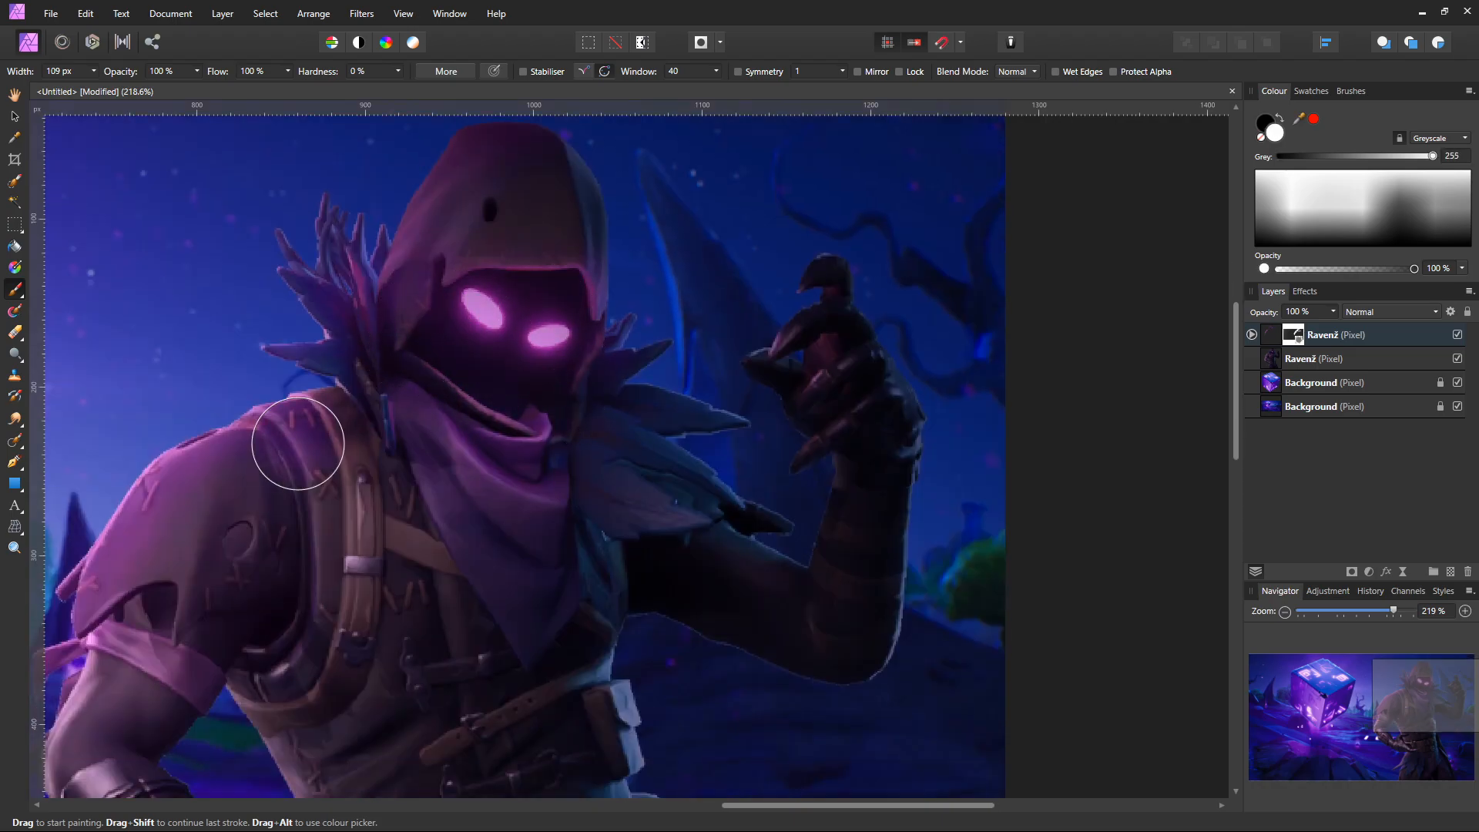
pyautogui.keyDown('ctrl'); pyautogui.scroll(-3, 297, 440); pyautogui.keyUp('ctrl')
pyautogui.keyDown('ctrl'); pyautogui.scroll(2, 409, 402); pyautogui.keyUp('ctrl')
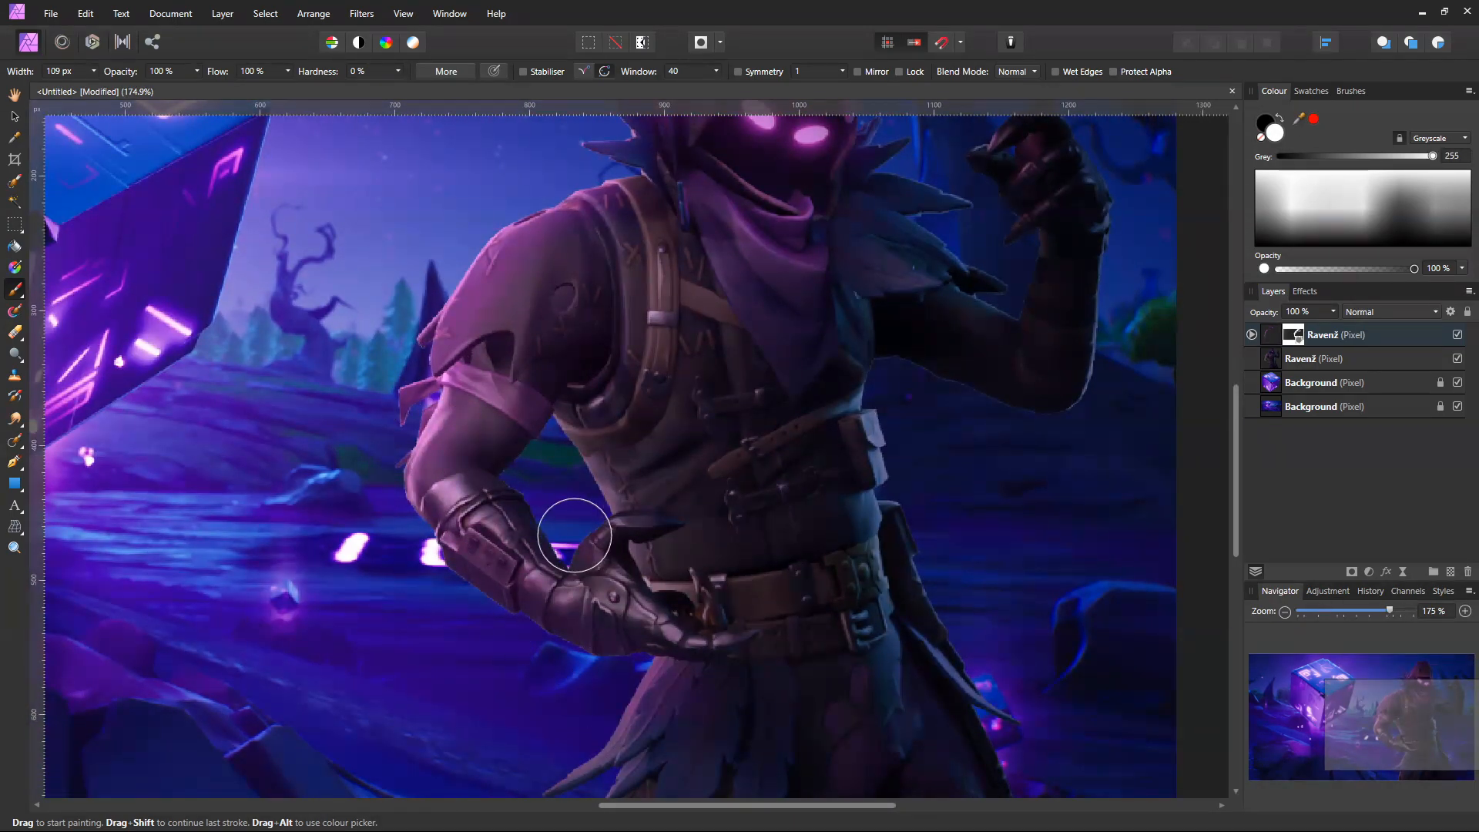
# Step: Paint on the mask along the bent arm and gauntlet to bring pink light onto the side facing the cube
pyautogui.keyDown('ctrl'); pyautogui.scroll(2, 574, 530); pyautogui.keyUp('ctrl')
pyautogui.keyDown('ctrl'); pyautogui.scroll(-4, 502, 321); pyautogui.keyUp('ctrl')
pyautogui.keyDown('ctrl'); pyautogui.scroll(3, 555, 589); pyautogui.keyUp('ctrl')
pyautogui.keyDown('ctrl'); pyautogui.scroll(-2, 650, 423); pyautogui.keyUp('ctrl')
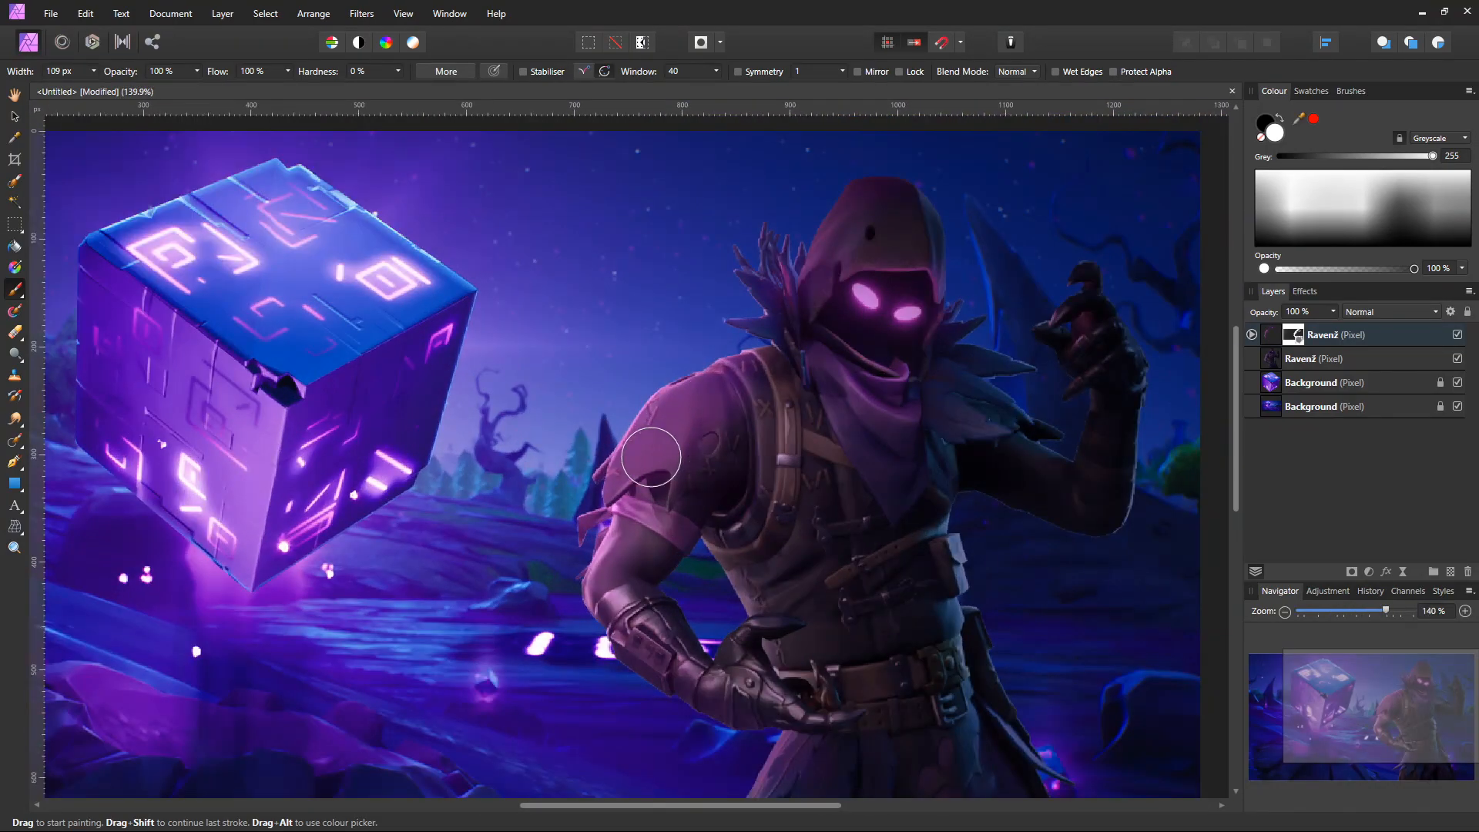
pyautogui.keyDown('ctrl'); pyautogui.scroll(5, 650, 522); pyautogui.keyUp('ctrl')
pyautogui.press('x')
pyautogui.moveTo(651, 550); pyautogui.dragTo(621, 493)
pyautogui.moveTo(657, 626)
pyautogui.mouseDown()
pyautogui.moveTo(665, 459)
pyautogui.moveTo(548, 516)
pyautogui.mouseUp()
# Step: Paint on the mask around the torso, hip feathers and upper leg to refine the pink light there
pyautogui.press('x')
pyautogui.press('x')
pyautogui.moveTo(703, 497); pyautogui.dragTo(803, 342)
pyautogui.press('x')
pyautogui.moveTo(948, 731); pyautogui.dragTo(744, 265)
pyautogui.keyDown('ctrl'); pyautogui.scroll(-5, 705, 630); pyautogui.keyUp('ctrl')
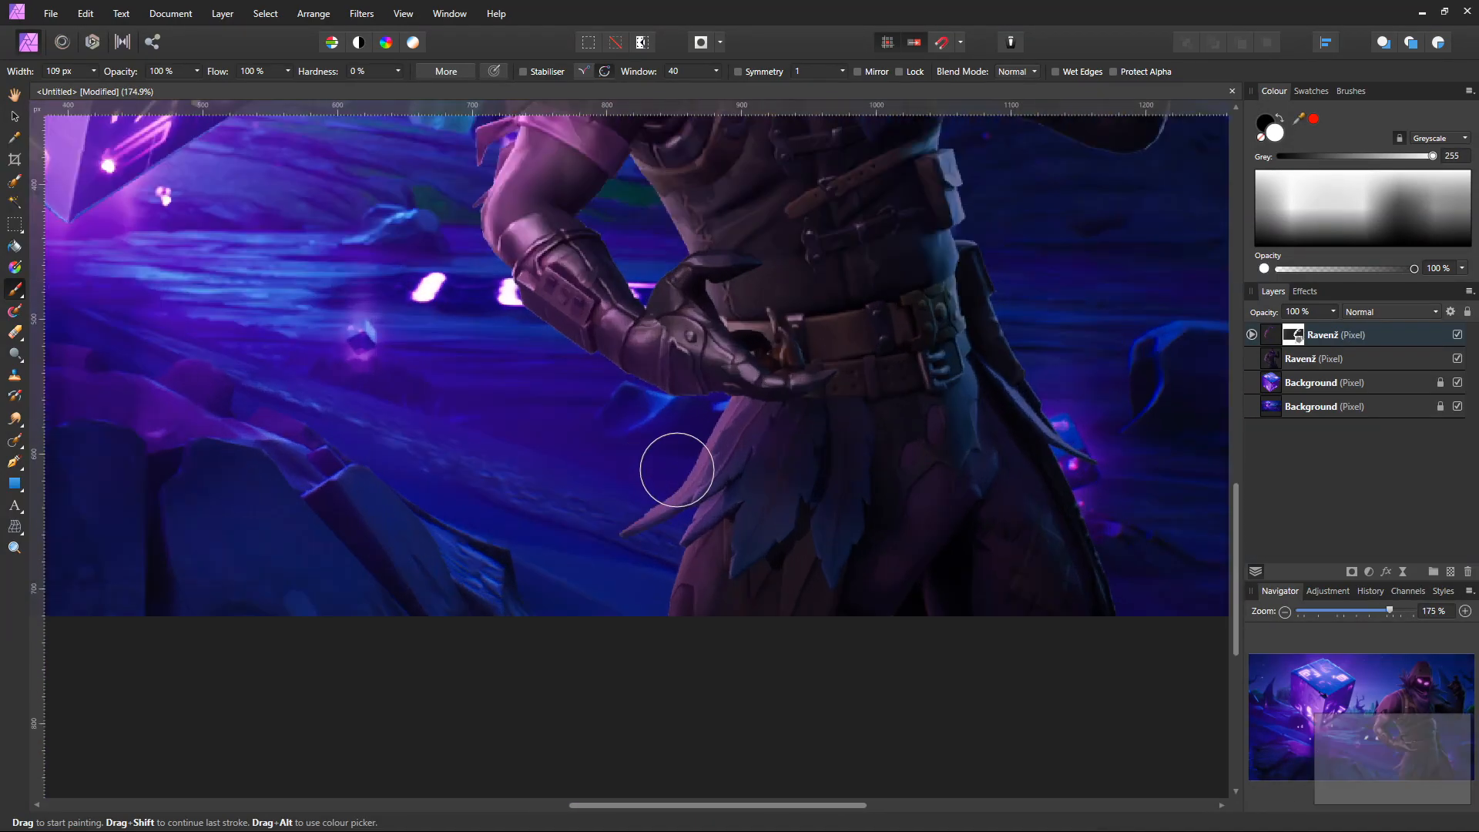
pyautogui.keyDown('ctrl'); pyautogui.scroll(4, 501, 462); pyautogui.keyUp('ctrl')
pyautogui.keyDown('ctrl'); pyautogui.scroll(-5, 539, 416); pyautogui.keyUp('ctrl')
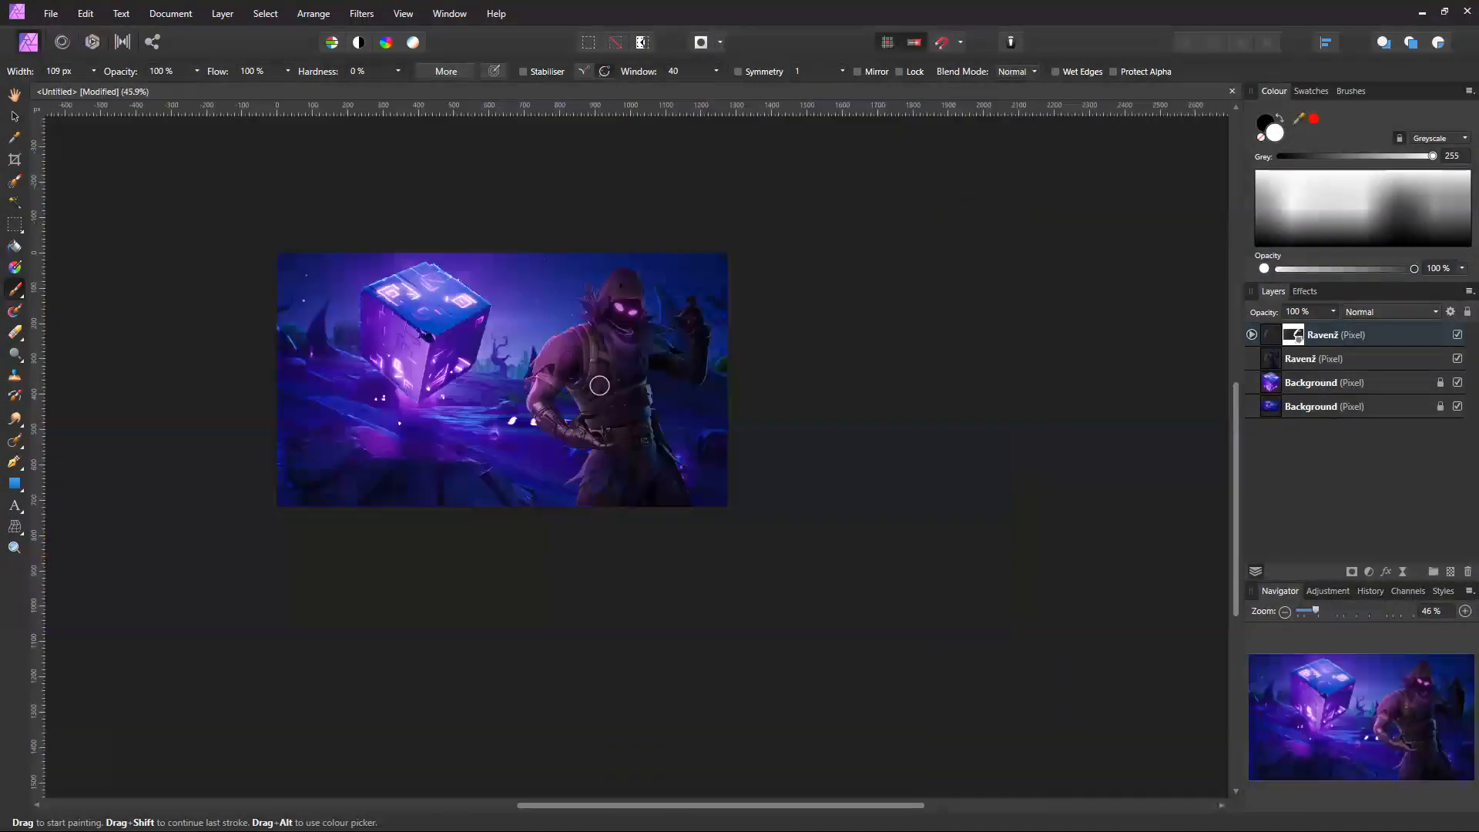
# Step: Refine the mask with black on the hood and white around the neck feathers and shoulder strap
pyautogui.keyDown('ctrl'); pyautogui.scroll(4, 585, 396); pyautogui.keyUp('ctrl')
pyautogui.press('x')
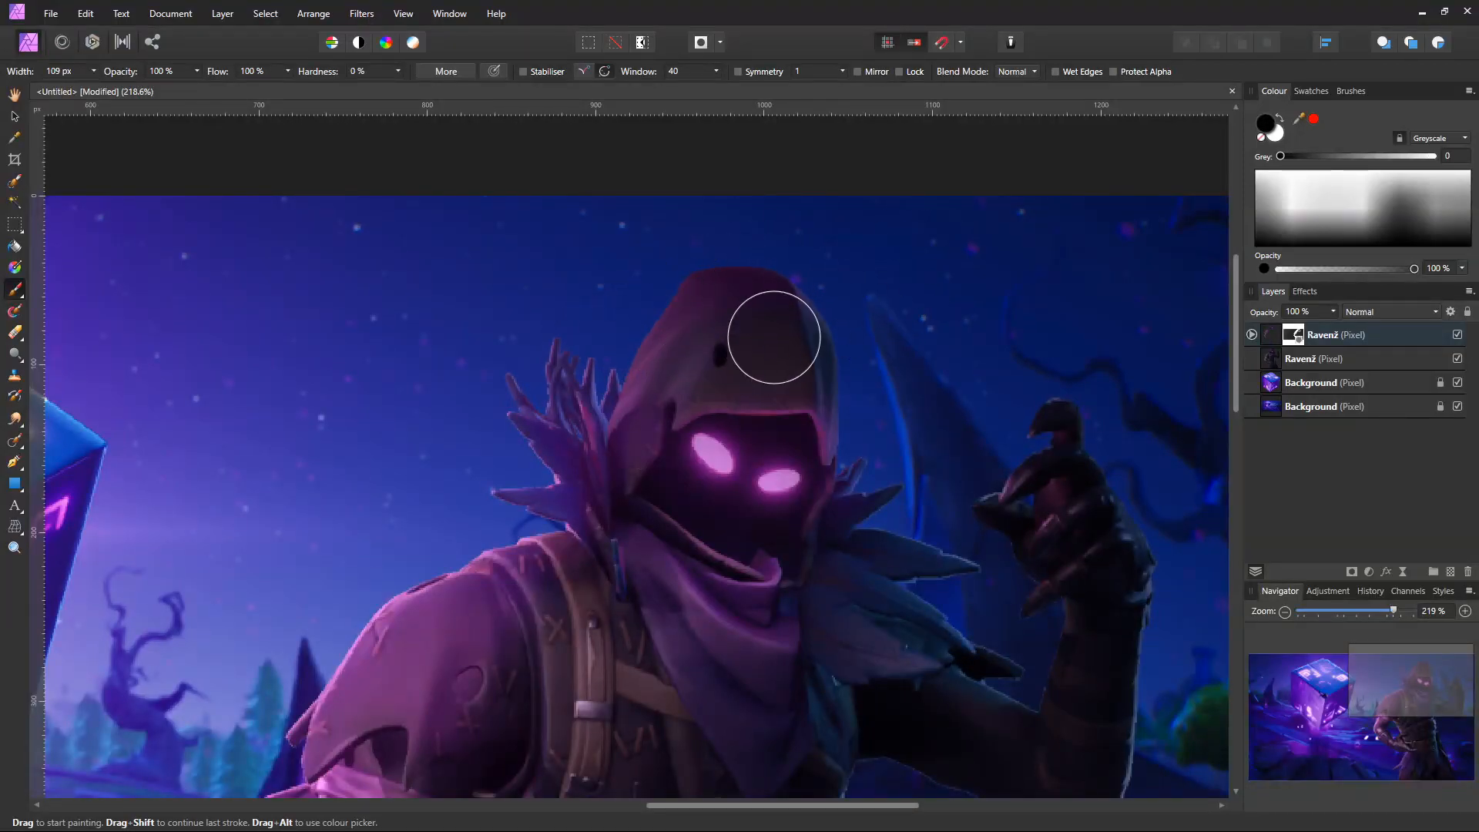
pyautogui.moveTo(648, 590); pyautogui.dragTo(794, 411)
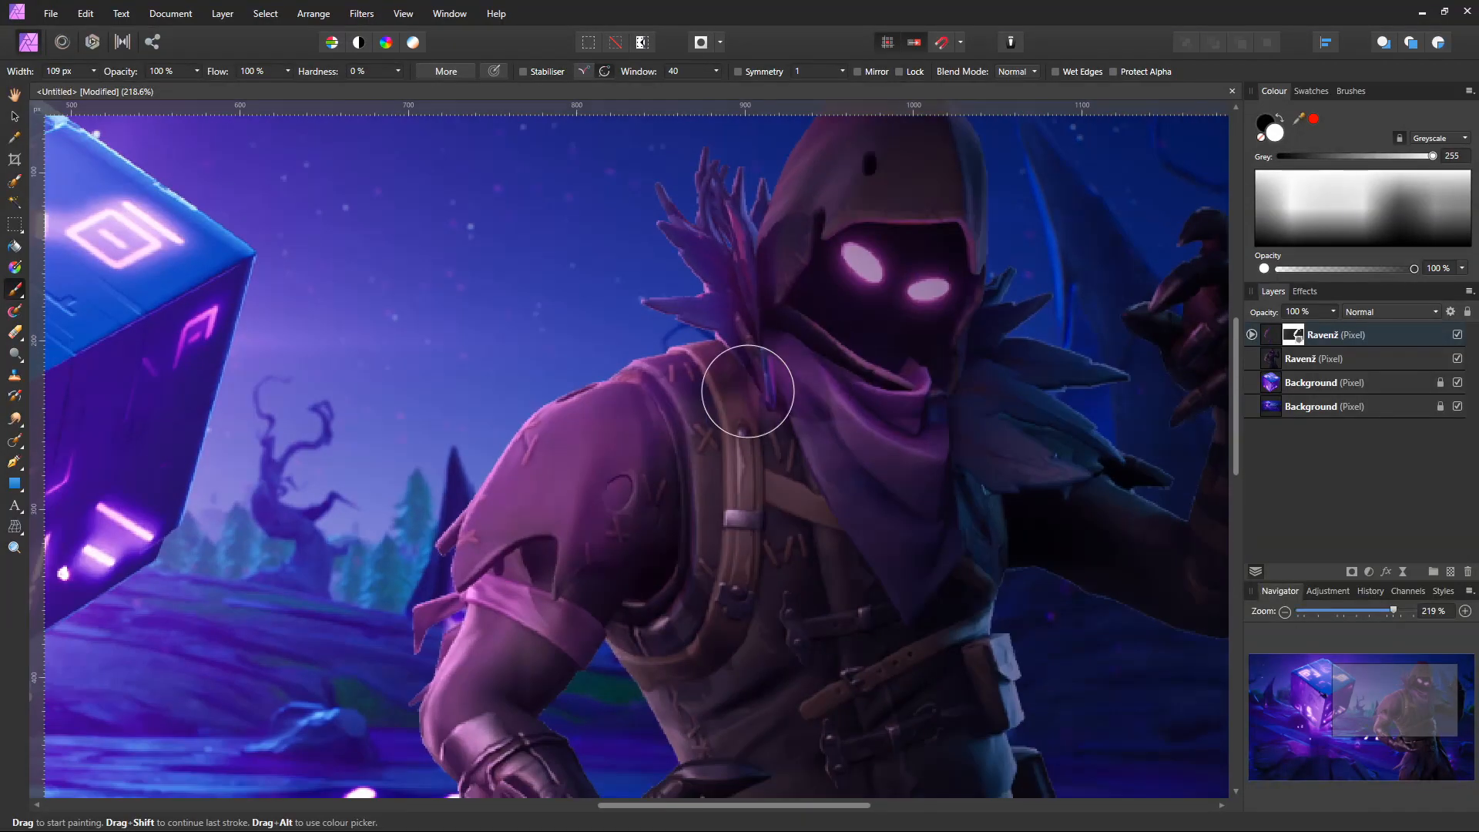
pyautogui.moveTo(607, 723); pyautogui.dragTo(599, 371)
pyautogui.moveTo(785, 473); pyautogui.dragTo(593, 255)
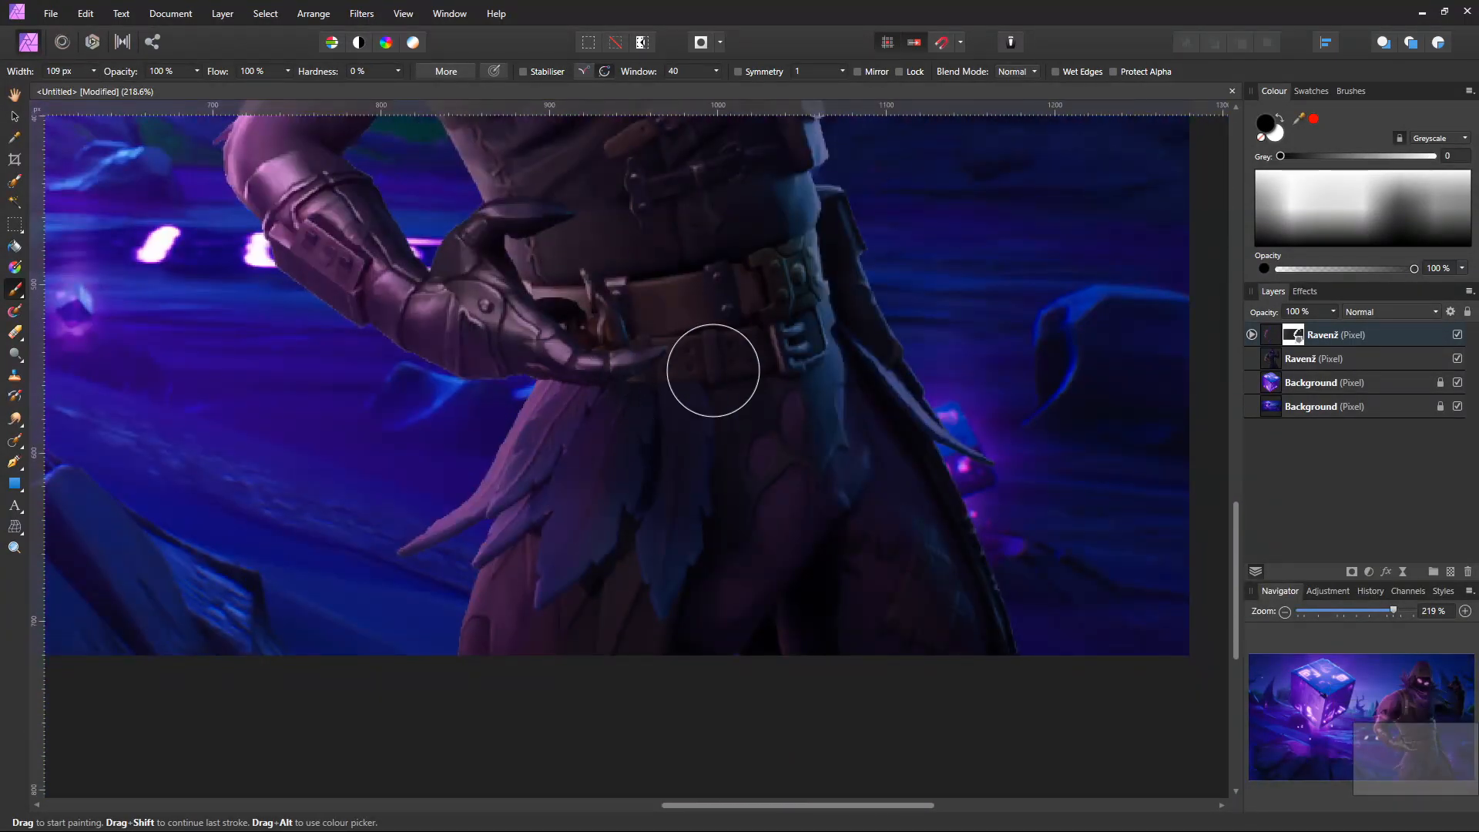
# Step: Paint white on the mask over Raven's raised hand to bring pink light onto its fingers and claws
pyautogui.keyDown('ctrl'); pyautogui.scroll(-3, 747, 432); pyautogui.keyUp('ctrl')
pyautogui.moveTo(809, 308); pyautogui.dragTo(800, 524)
pyautogui.keyDown('ctrl'); pyautogui.scroll(4, 836, 266); pyautogui.keyUp('ctrl')
pyautogui.press('x')
pyautogui.moveTo(837, 420)
pyautogui.mouseDown()
pyautogui.moveTo(988, 364)
pyautogui.moveTo(858, 331)
pyautogui.mouseUp()
pyautogui.press('x')
pyautogui.press('x')
pyautogui.press('x')
pyautogui.moveTo(986, 202); pyautogui.dragTo(908, 220)
pyautogui.moveTo(949, 445)
pyautogui.mouseDown()
pyautogui.moveTo(946, 482)
pyautogui.moveTo(1009, 504)
pyautogui.mouseUp()
pyautogui.press('x')
pyautogui.moveTo(1009, 504)
pyautogui.mouseDown()
pyautogui.moveTo(1006, 418)
pyautogui.moveTo(1049, 444)
pyautogui.moveTo(948, 568)
pyautogui.mouseUp()
pyautogui.press('x')
# Step: Paint black on the mask with the soft 25 px brush over the shaded thumb and upper claws of the raised hand
pyautogui.keyDown('ctrl'); pyautogui.scroll(4, 919, 447); pyautogui.keyUp('ctrl')
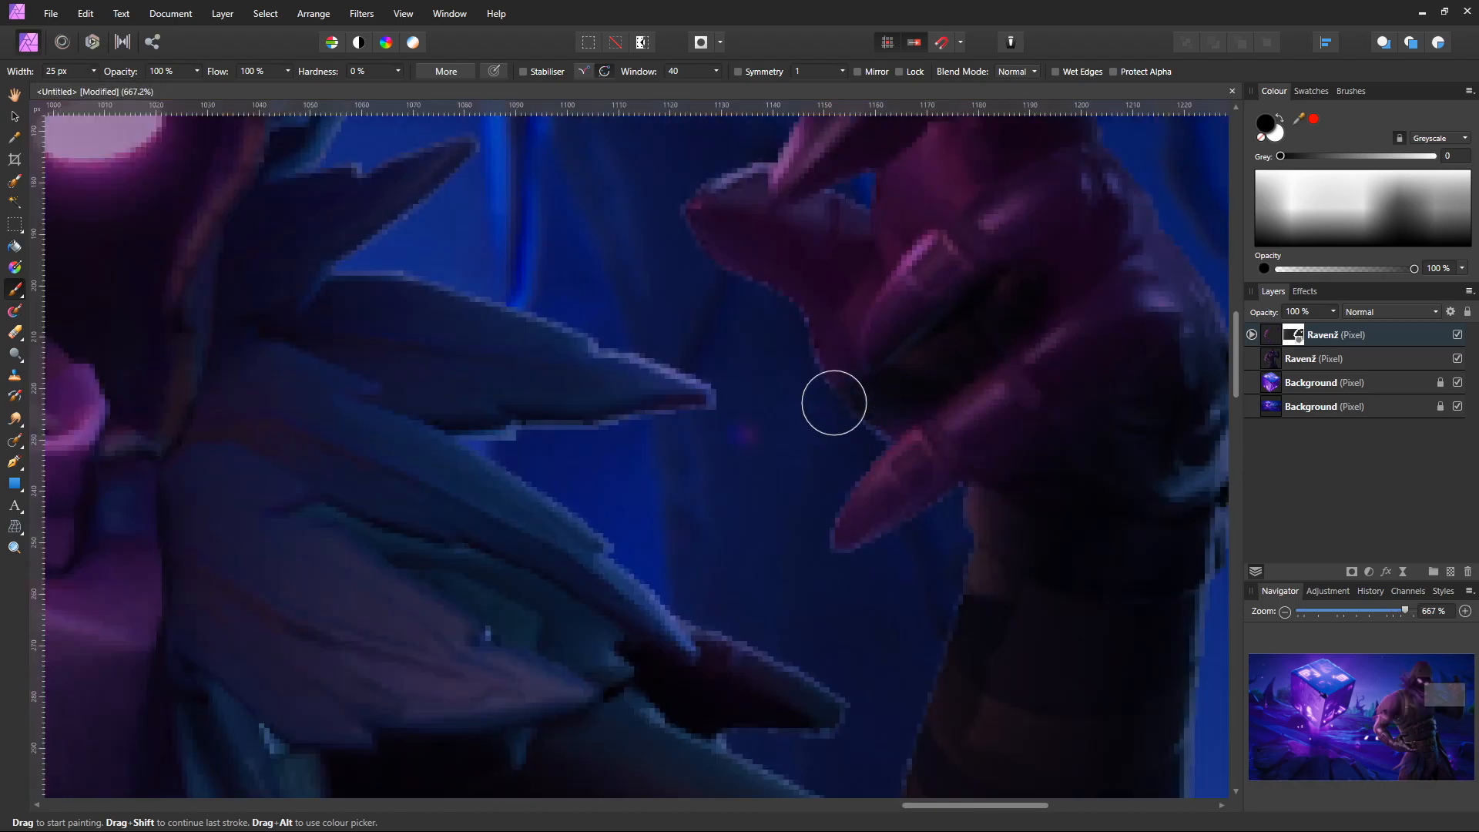
pyautogui.moveTo(834, 185)
pyautogui.mouseDown()
pyautogui.moveTo(863, 253)
pyautogui.moveTo(803, 286)
pyautogui.mouseUp()
pyautogui.press('x')
pyautogui.moveTo(803, 286)
pyautogui.mouseDown()
pyautogui.moveTo(863, 388)
pyautogui.moveTo(843, 499)
pyautogui.mouseUp()
pyautogui.click(757, 292)
pyautogui.press('x')
pyautogui.press('x')
pyautogui.moveTo(848, 384); pyautogui.dragTo(885, 320)
pyautogui.press('x')
pyautogui.moveTo(952, 202); pyautogui.dragTo(704, 383)
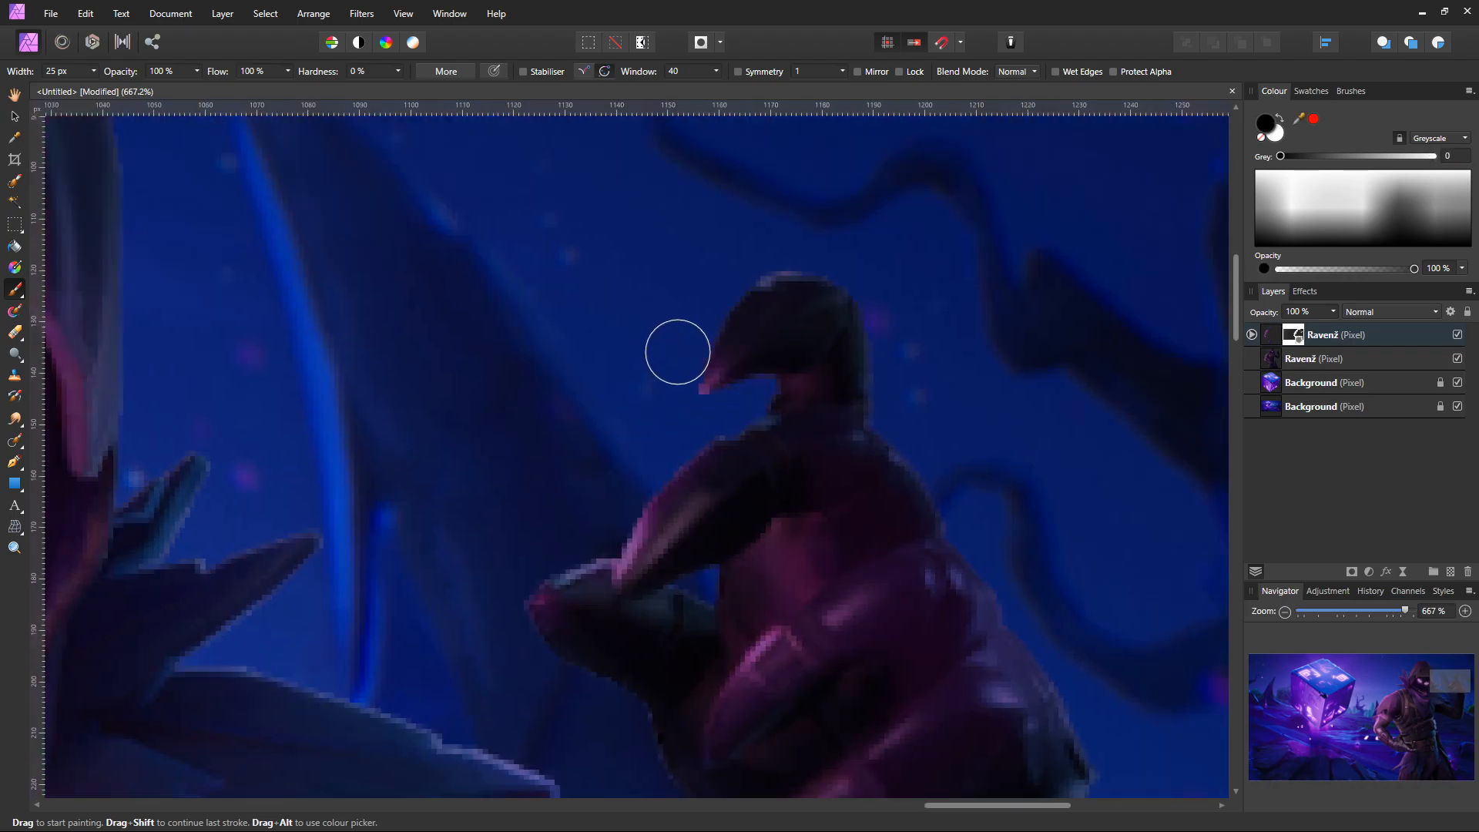
# Step: Paint black on the mask between the fingers and over the back of the raised hand, keeping pink on the claws
pyautogui.scroll(-7, 508, 364)
pyautogui.scroll(6, 488, 420)
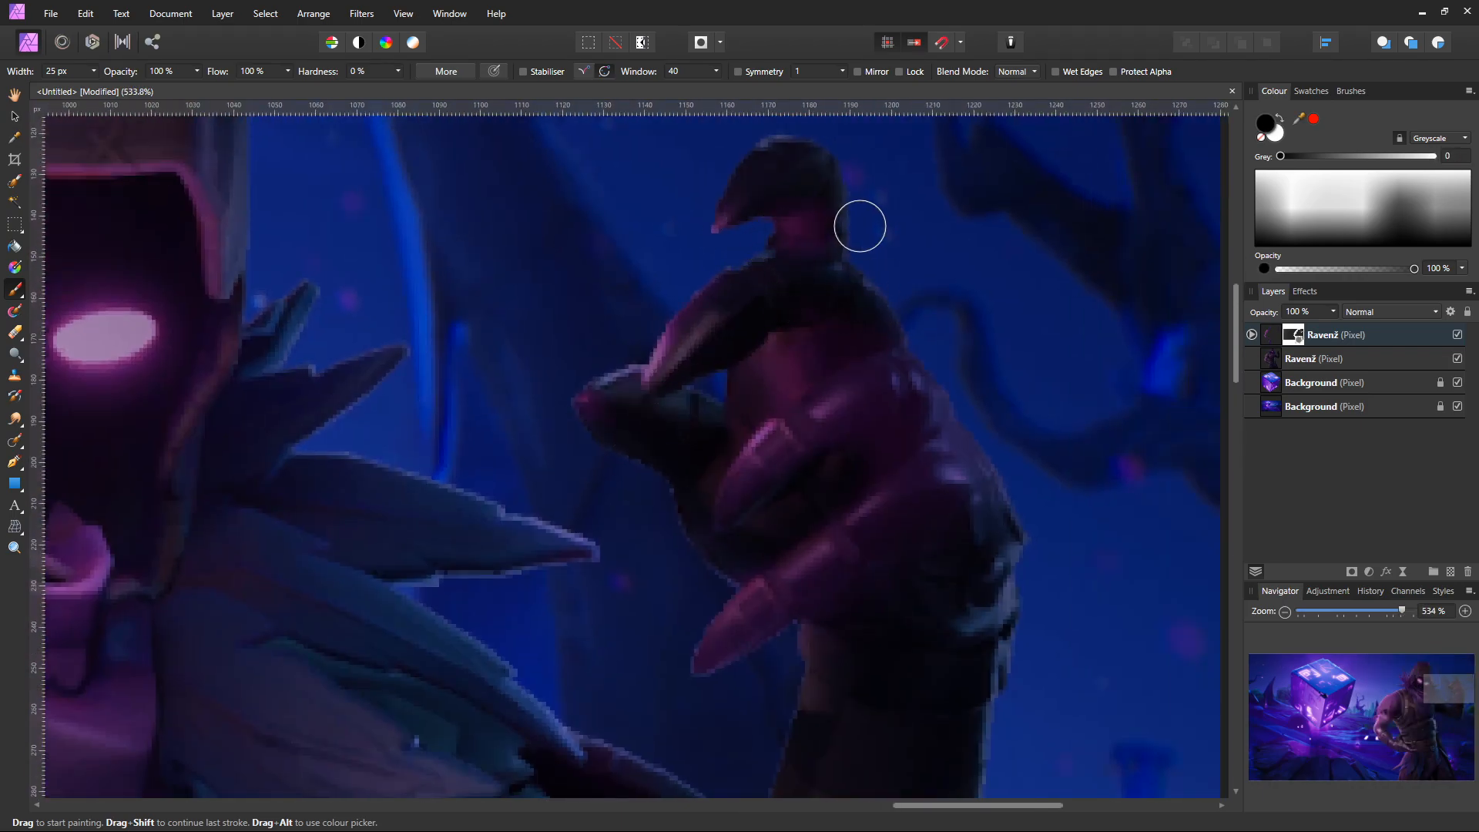
pyautogui.moveTo(741, 379); pyautogui.dragTo(703, 352)
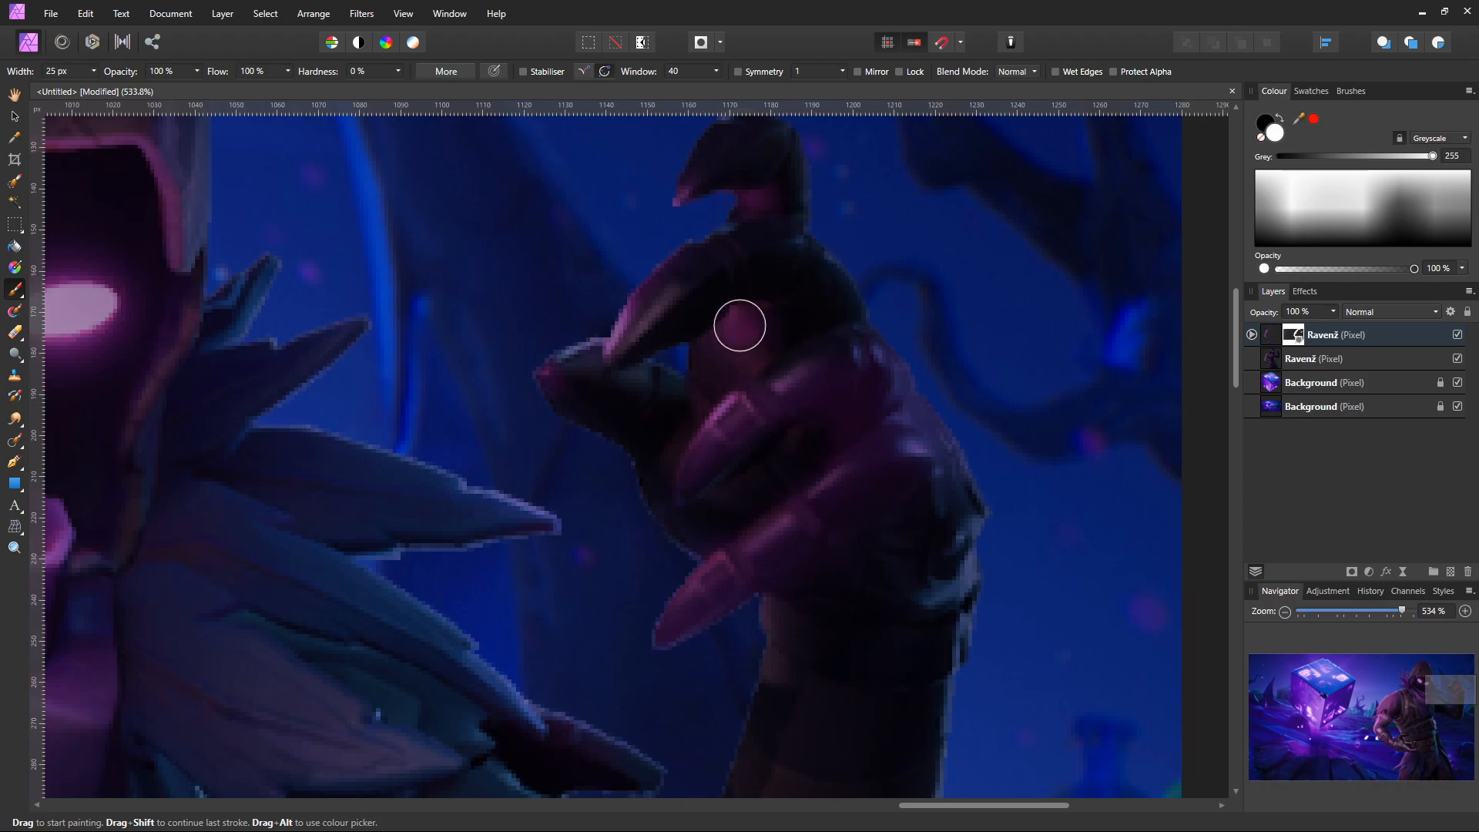
pyautogui.press('x')
pyautogui.moveTo(702, 532); pyautogui.dragTo(819, 444)
pyautogui.scroll(-8, 718, 463)
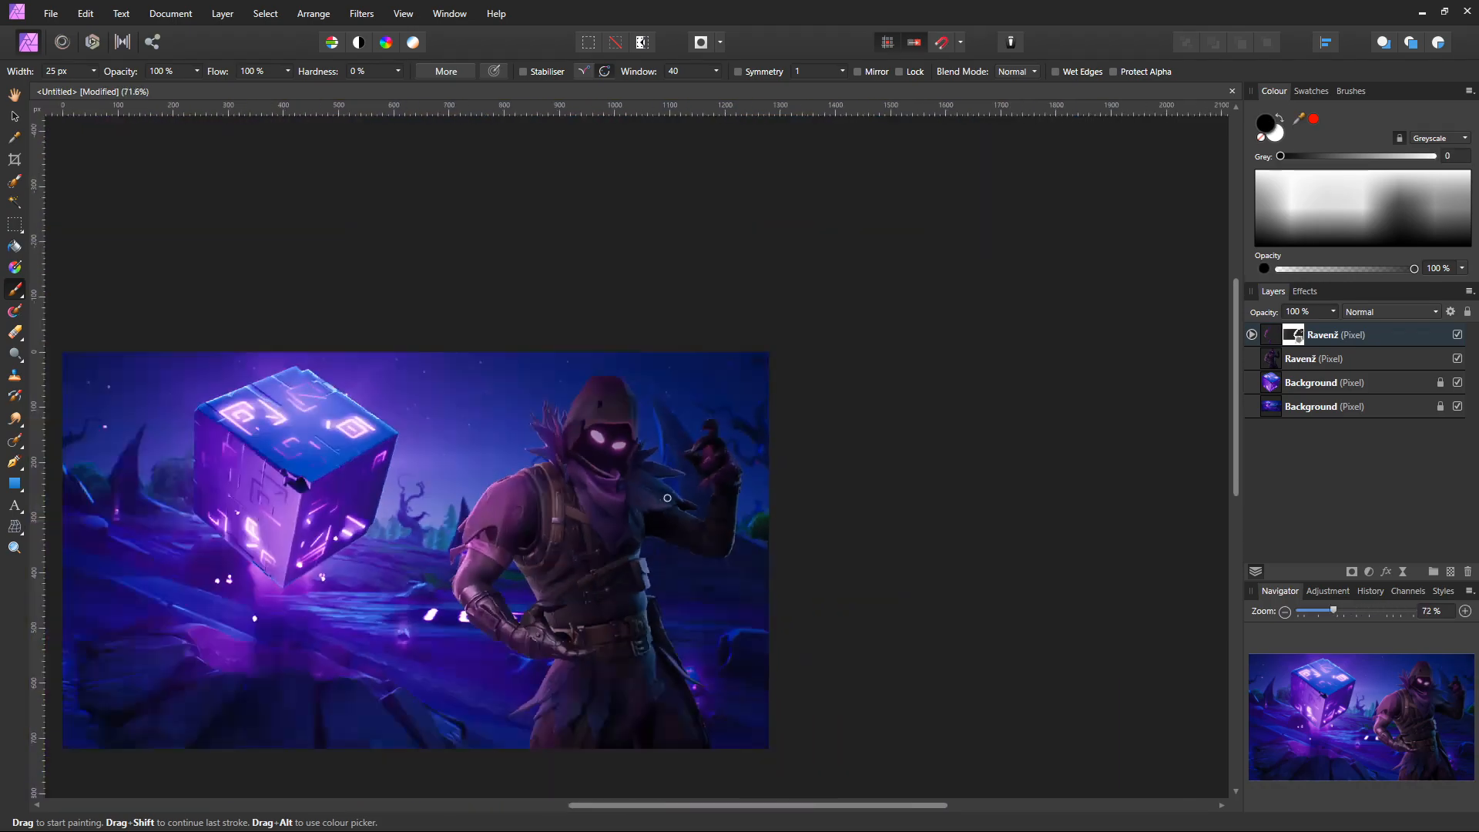
pyautogui.scroll(8, 717, 482)
pyautogui.scroll(-2, 816, 542)
pyautogui.scroll(4, 797, 359)
pyautogui.moveTo(860, 382); pyautogui.dragTo(705, 541)
pyautogui.scroll(-1, 705, 541)
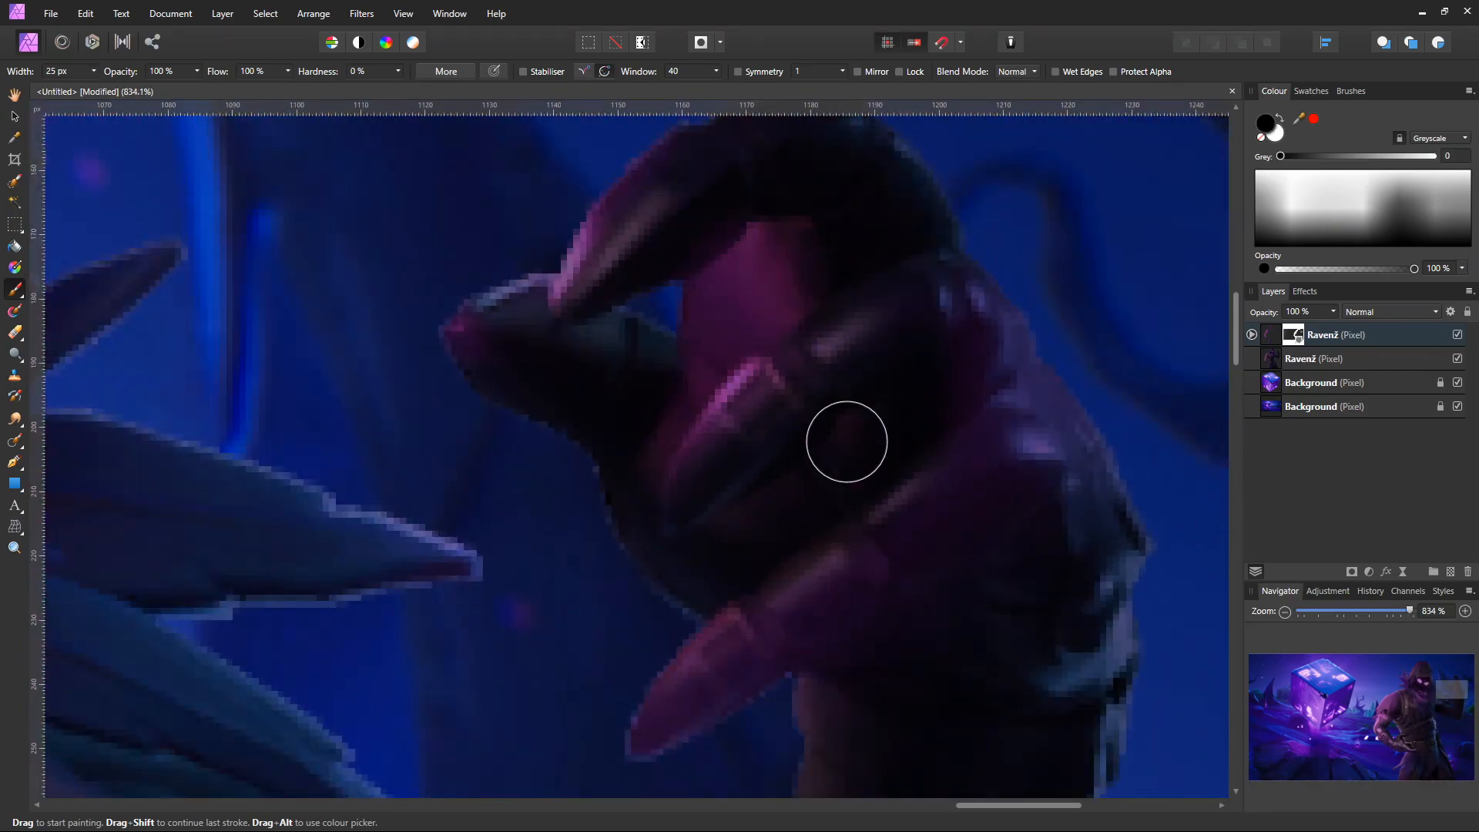
# Step: Touch up the mask in black and white on the raised hand's lower finger and knuckles to soften their pink light
pyautogui.scroll(-7, 482, 604)
pyautogui.scroll(7, 768, 363)
pyautogui.scroll(-7, 768, 363)
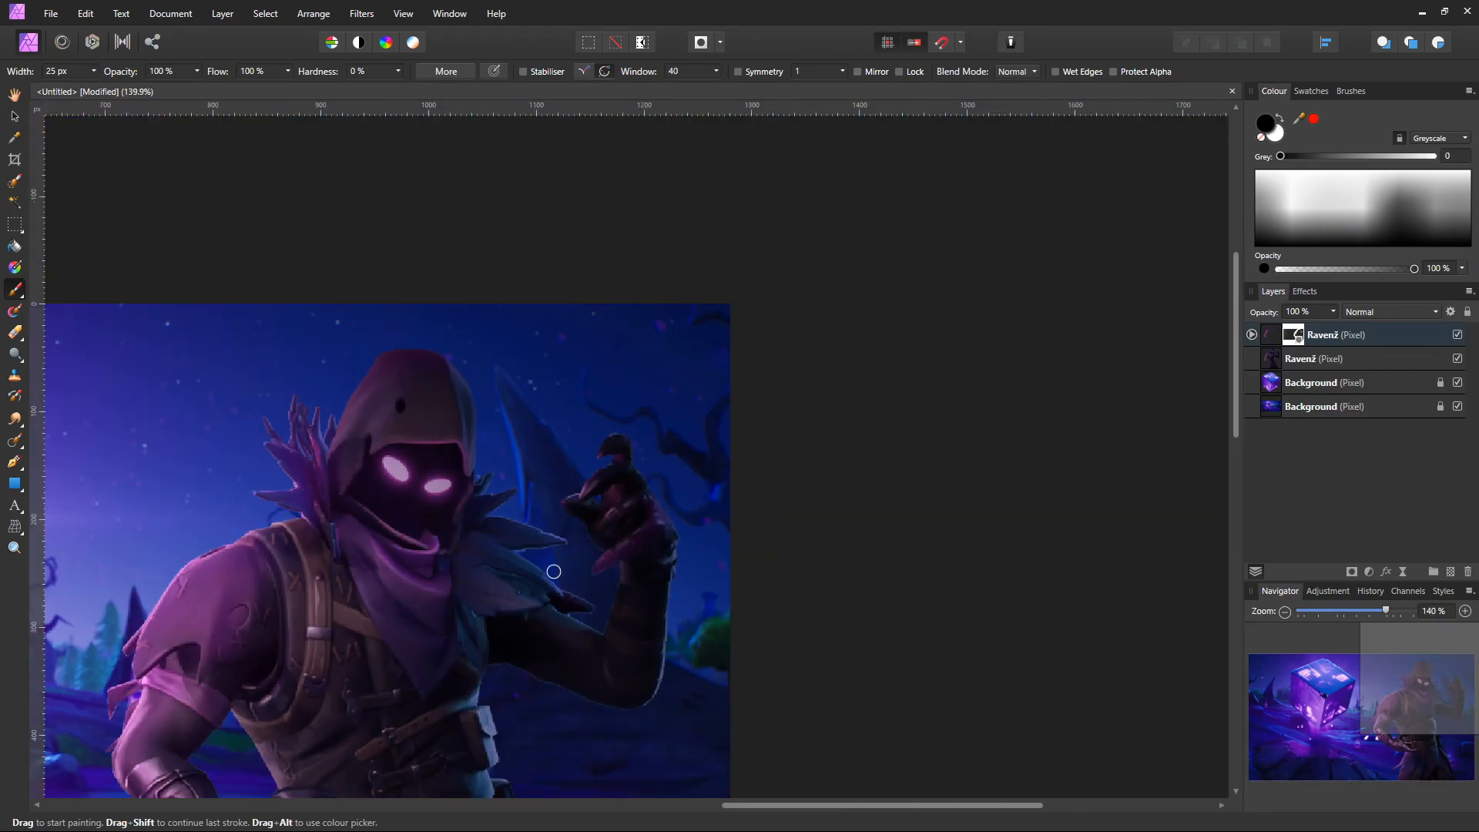
pyautogui.scroll(8, 558, 542)
pyautogui.press('x')
pyautogui.press('x')
pyautogui.moveTo(632, 262); pyautogui.dragTo(661, 192)
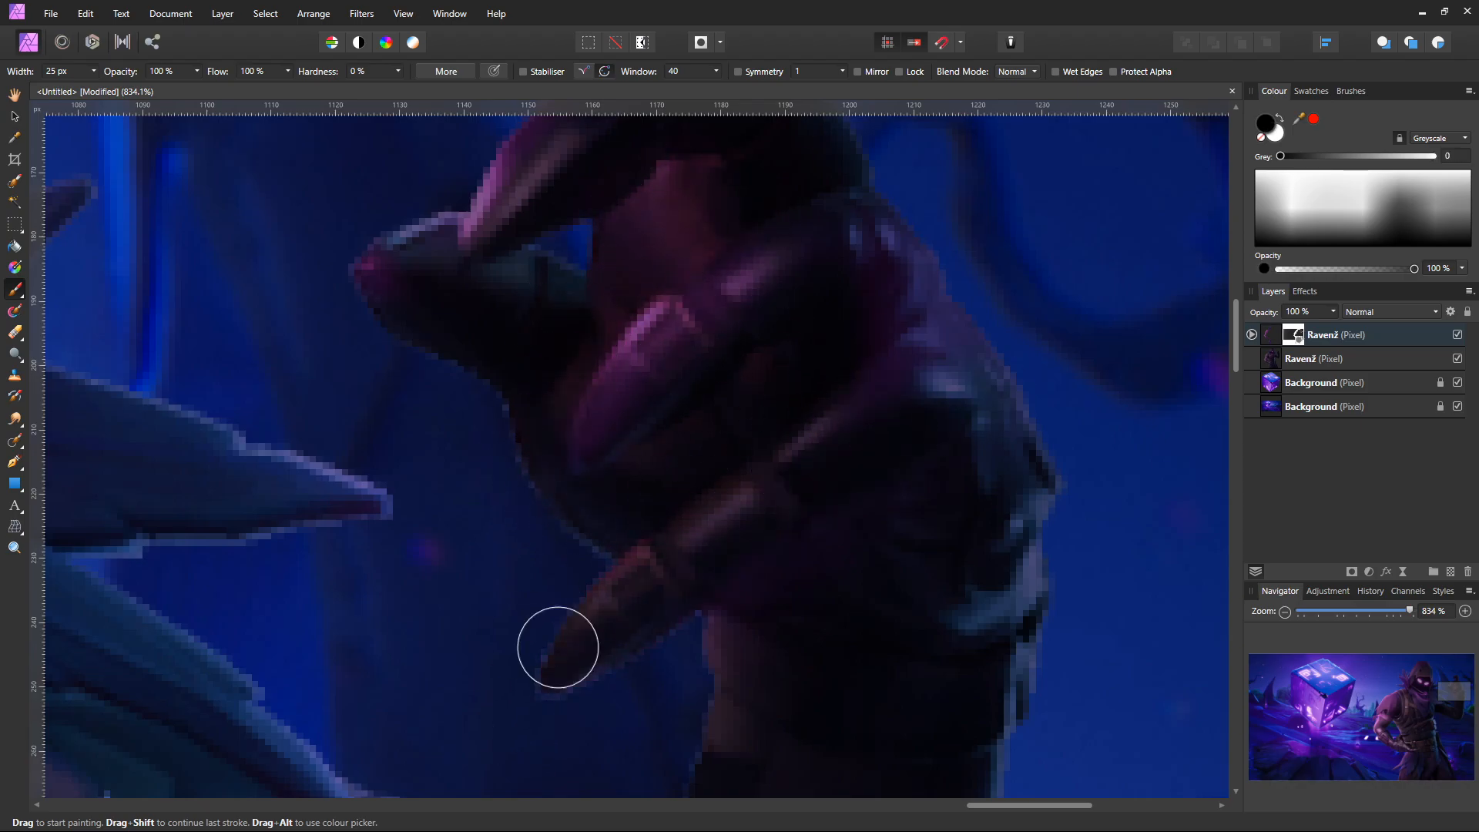
pyautogui.scroll(-3, 624, 446)
pyautogui.press('x')
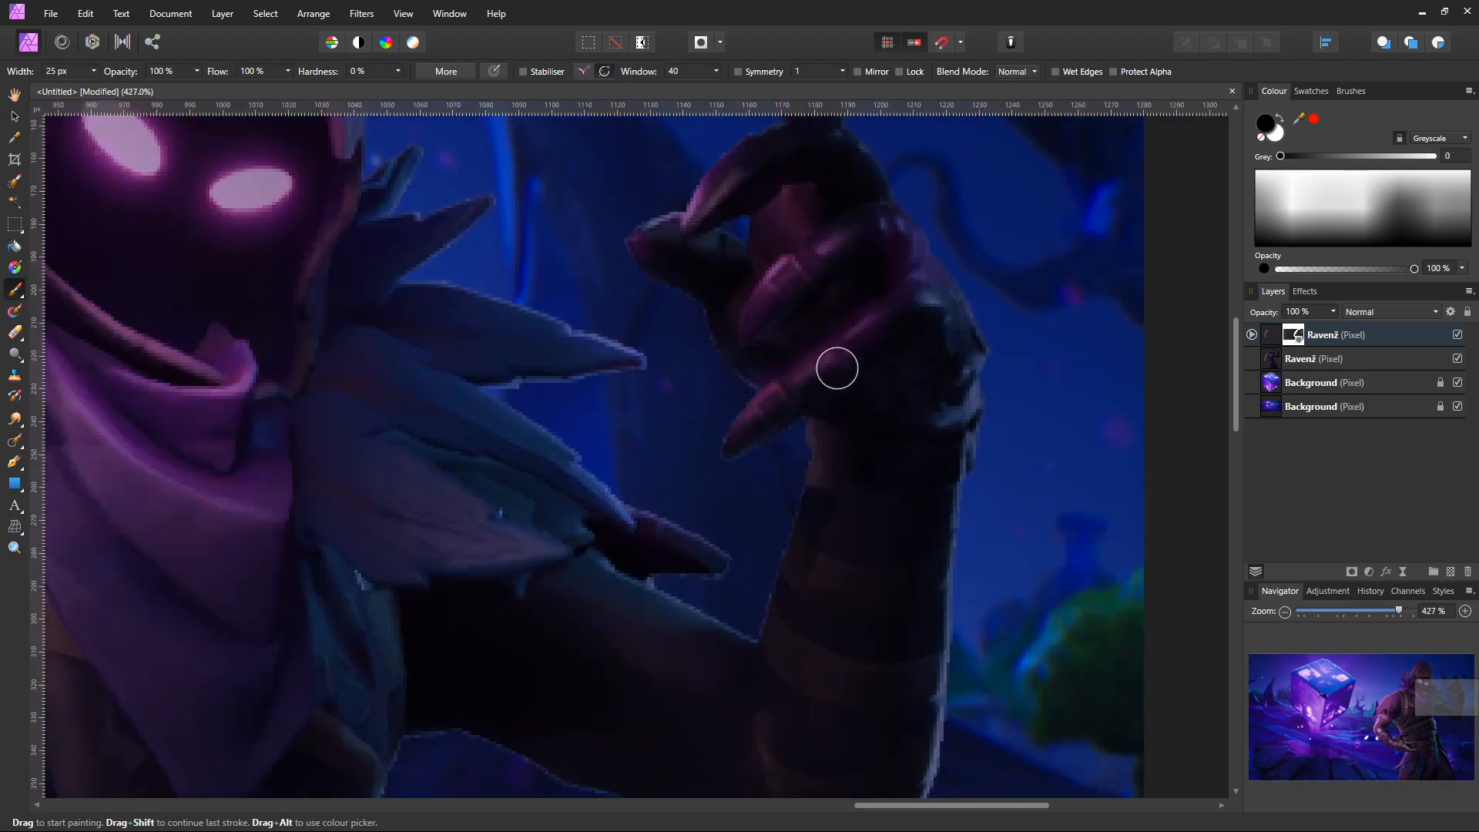
pyautogui.scroll(-5, 825, 373)
pyautogui.press('x')
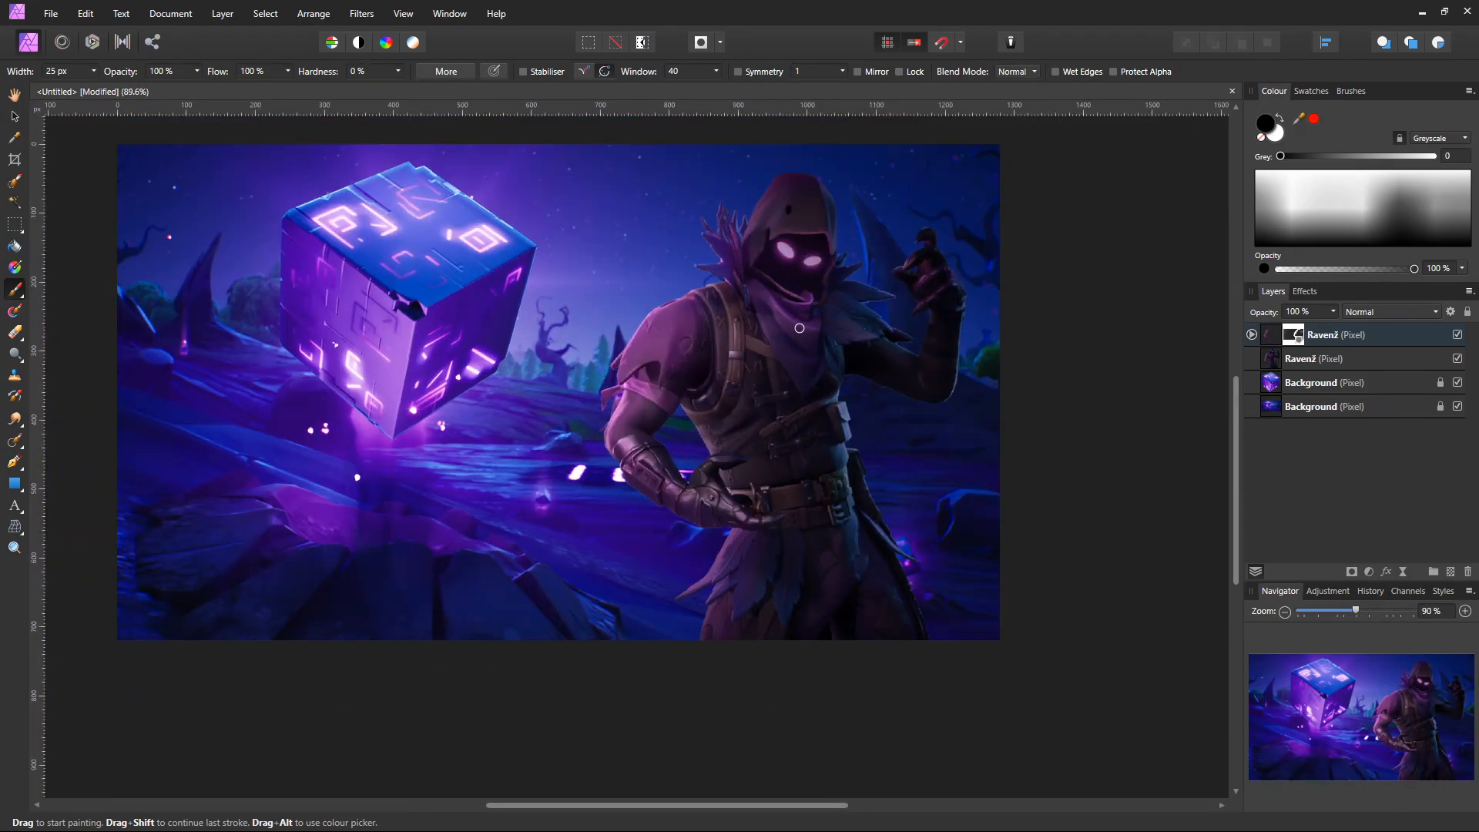
pyautogui.scroll(2, 800, 328)
pyautogui.scroll(-2, 852, 354)
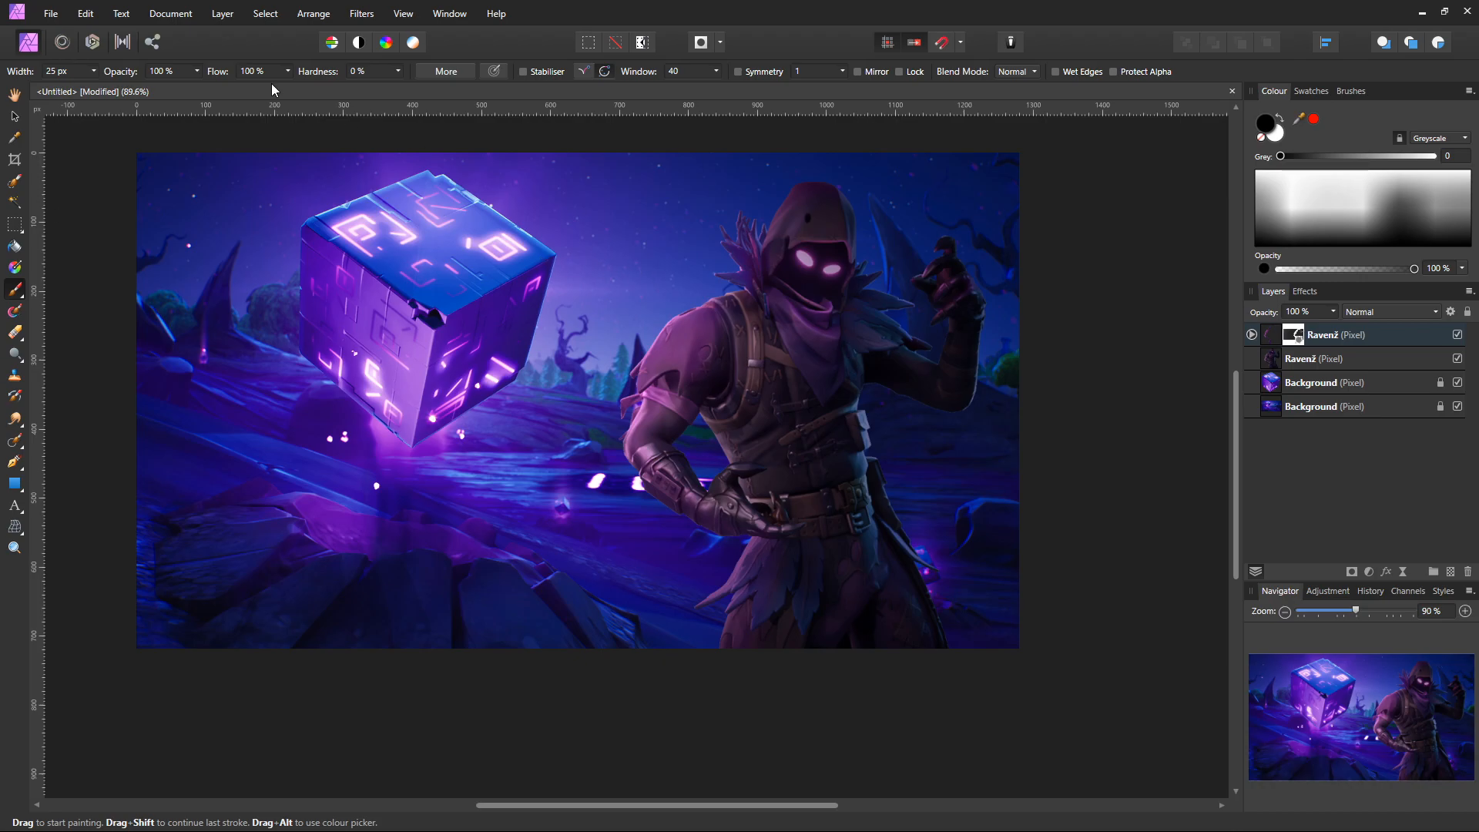
# Step: Save the document as Fortnite in the Work folder, replacing the existing file
pyautogui.hotkey('ctrl', 's')
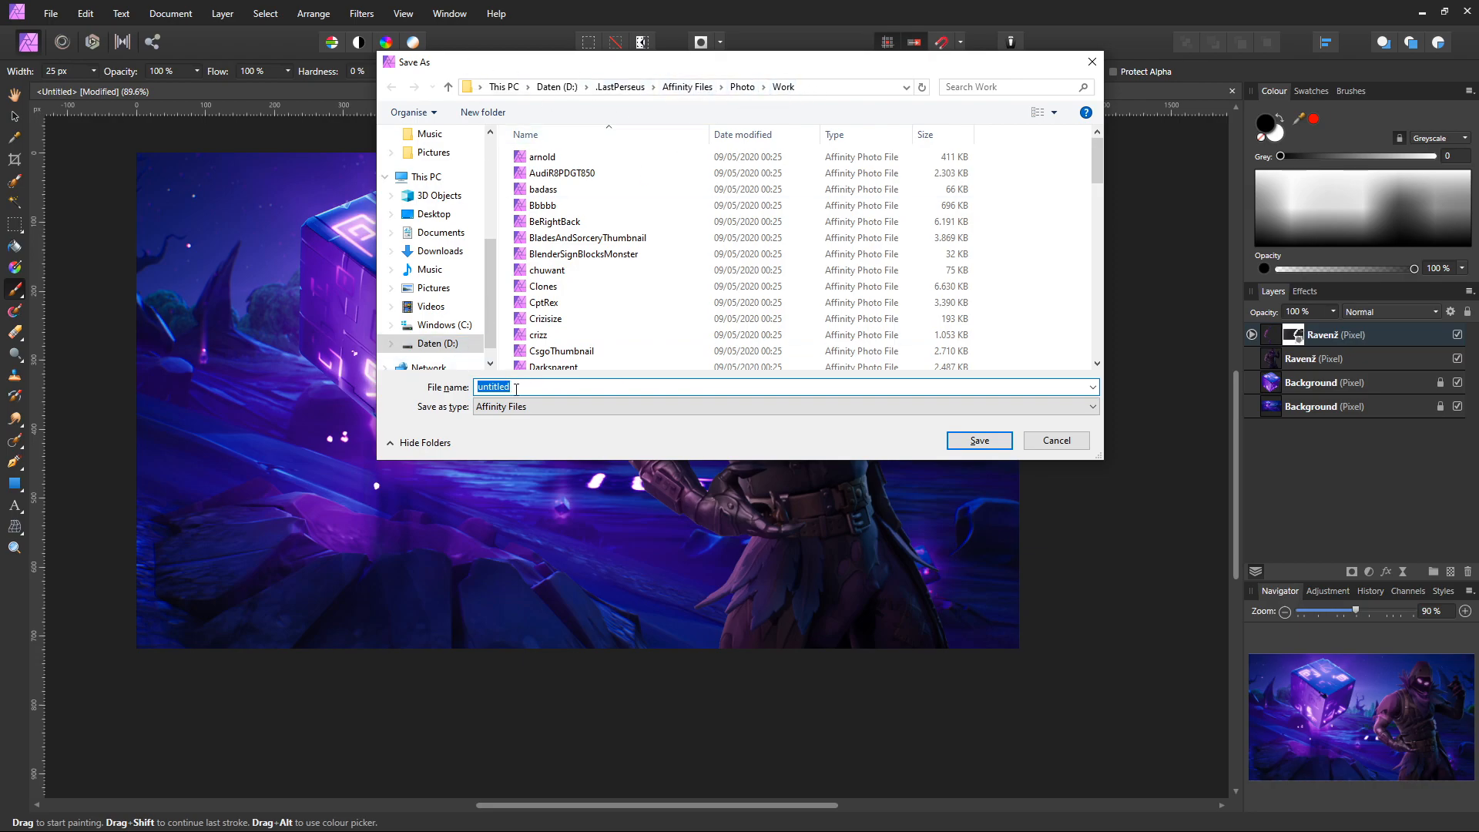
pyautogui.write('Fo')
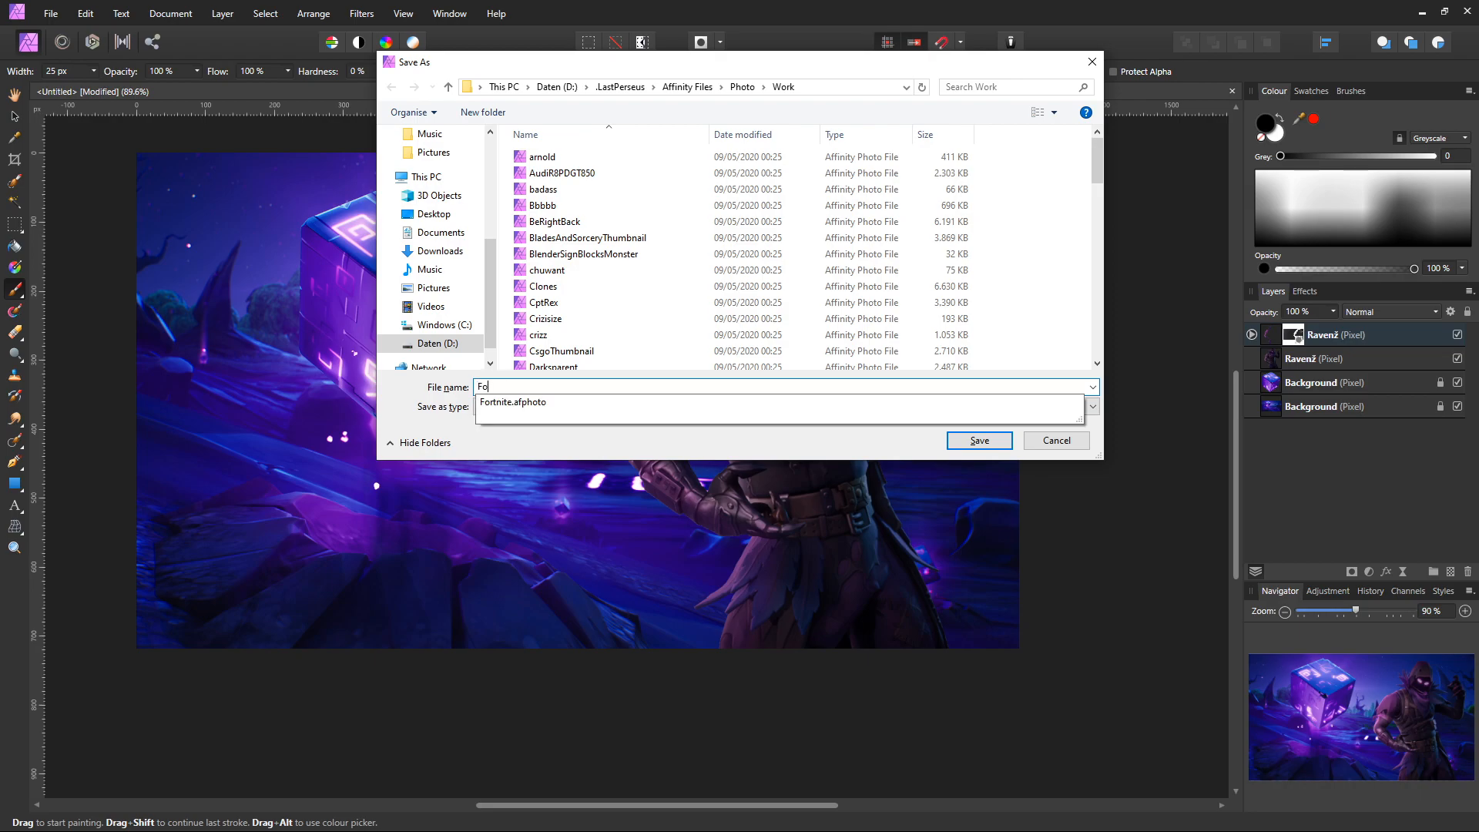
pyautogui.press('Return')
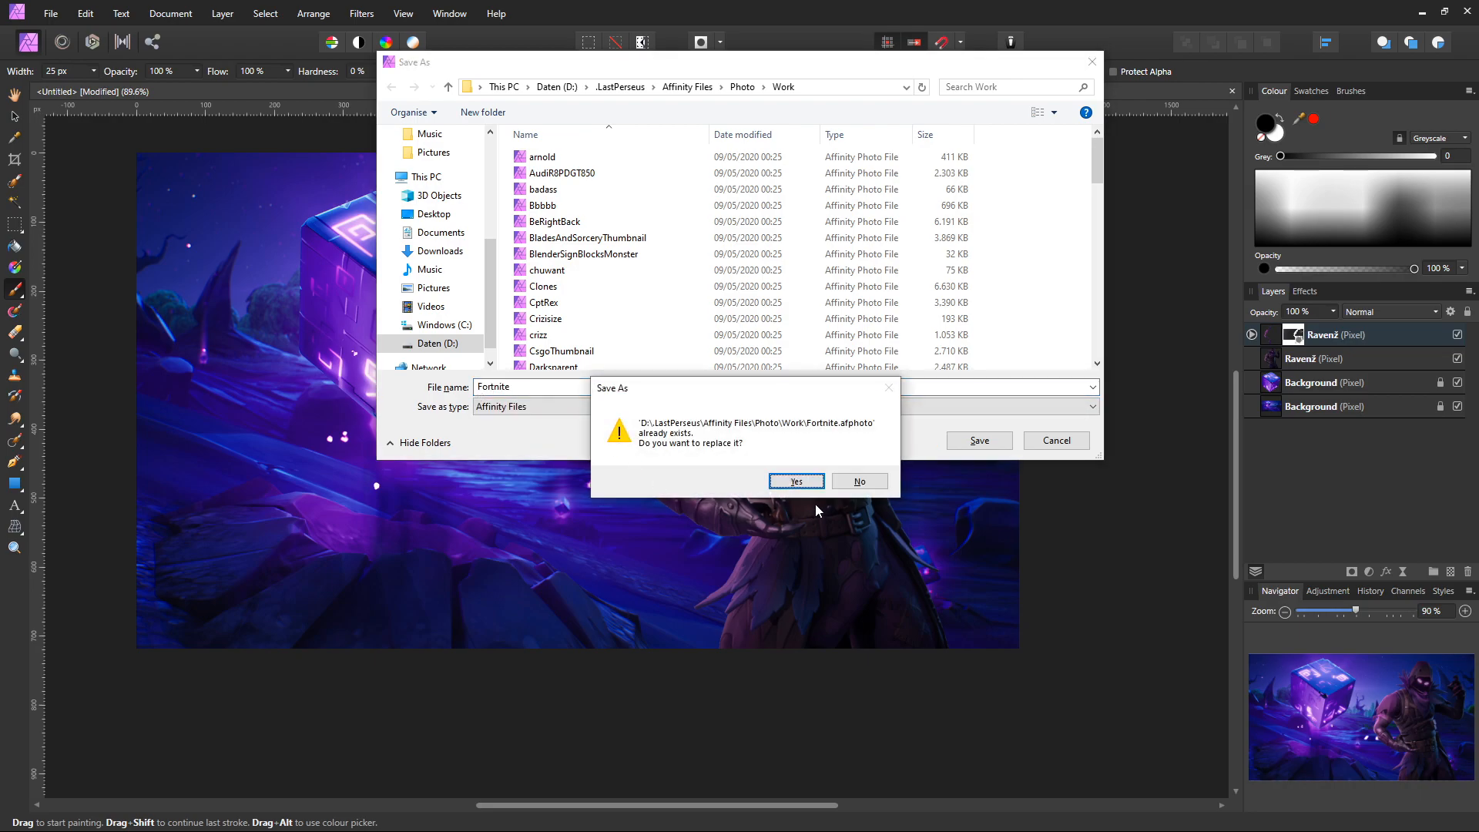
pyautogui.click(797, 480)
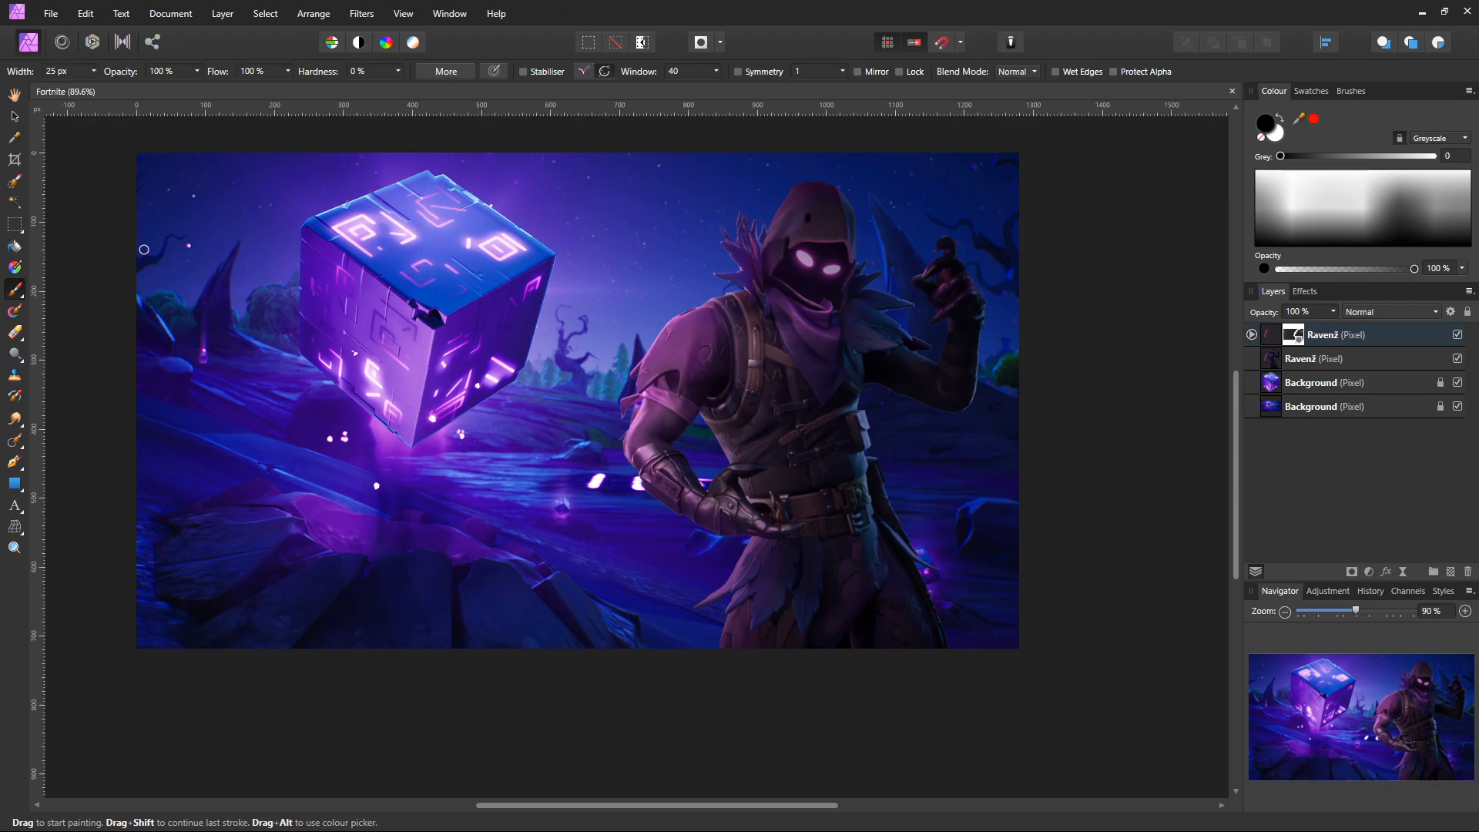
# Step: Add the art text FORTNITE at about 77 pt, starting over the cube
pyautogui.click(15, 506)
pyautogui.moveTo(265, 237); pyautogui.dragTo(358, 379)
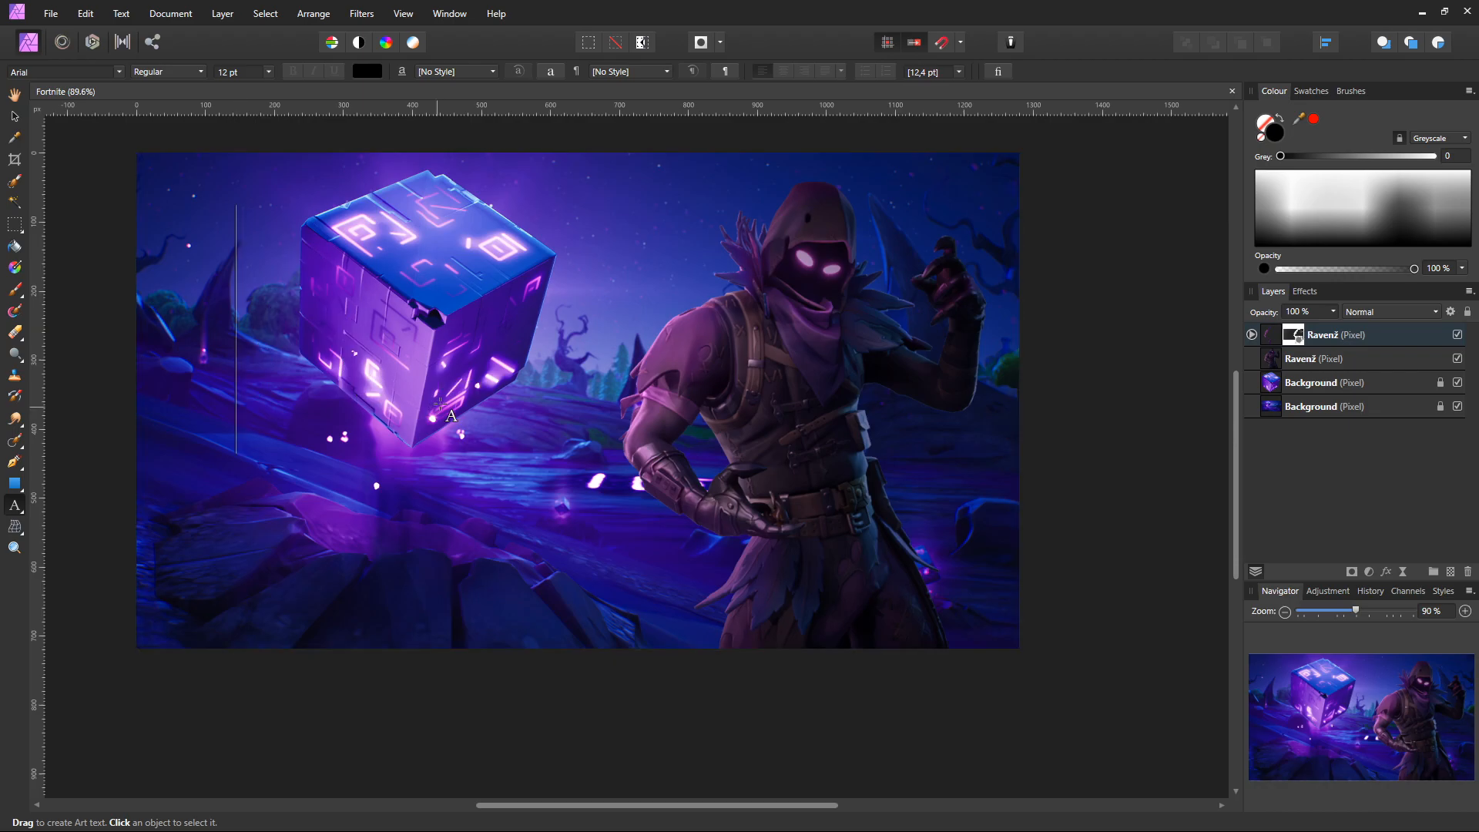
pyautogui.write('FORNIU')
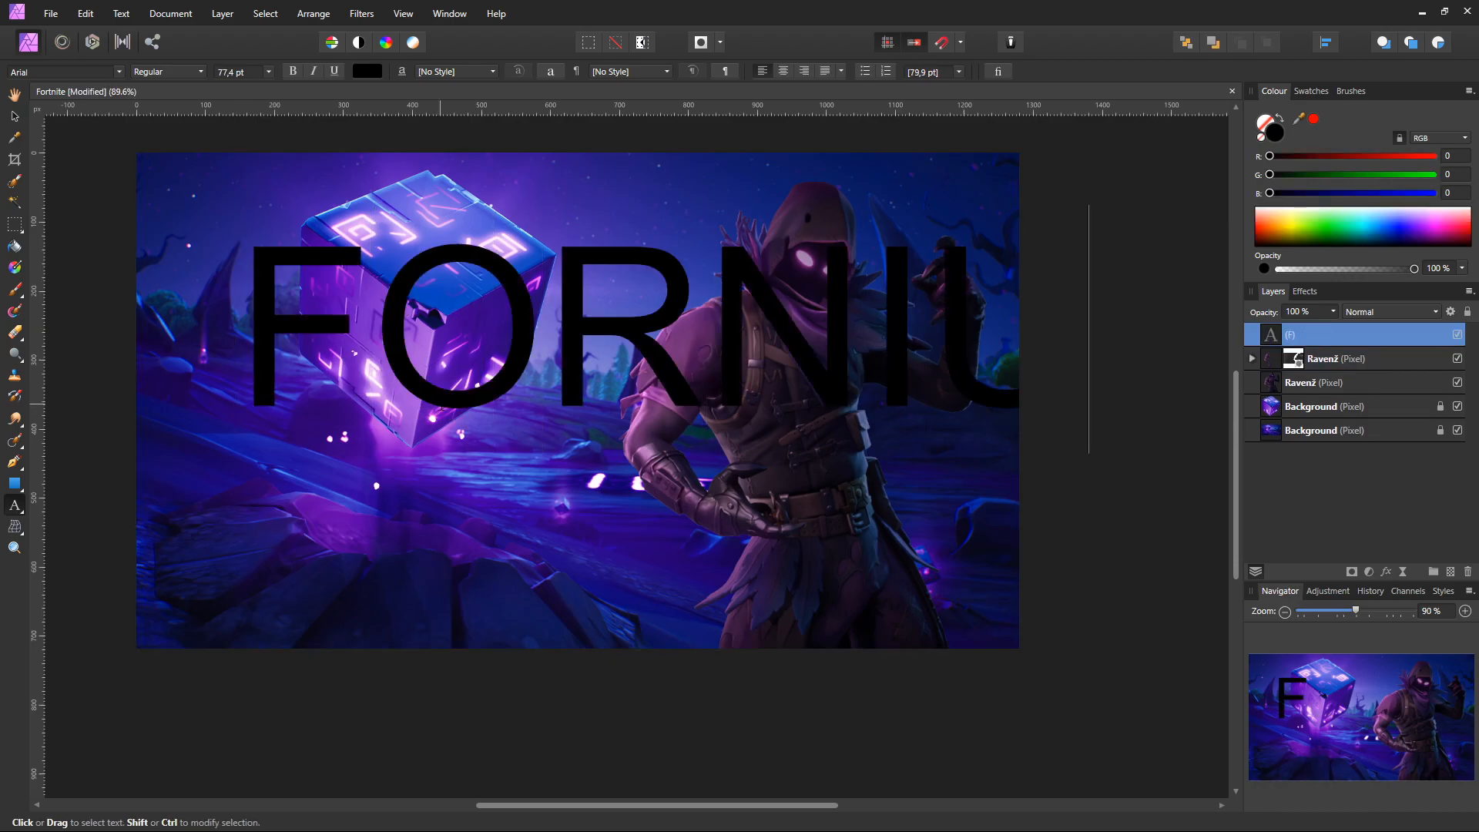
pyautogui.press('BackSpace')
pyautogui.press('BackSpace')
pyautogui.press('BackSpace')
pyautogui.write('TNITE')
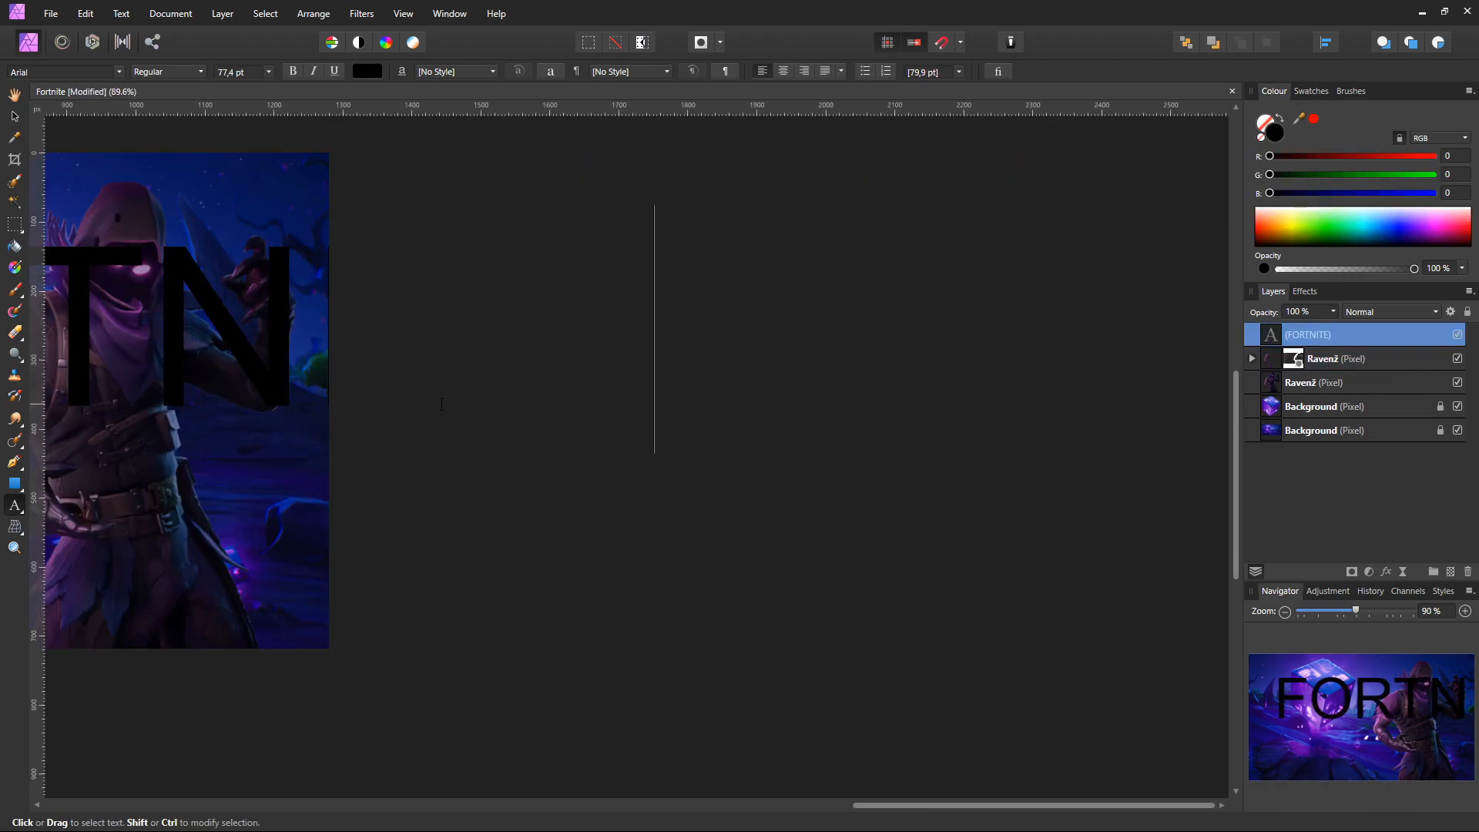
pyautogui.scroll(-3, 338, 347)
pyautogui.scroll(-2, 338, 348)
pyautogui.press('Escape')
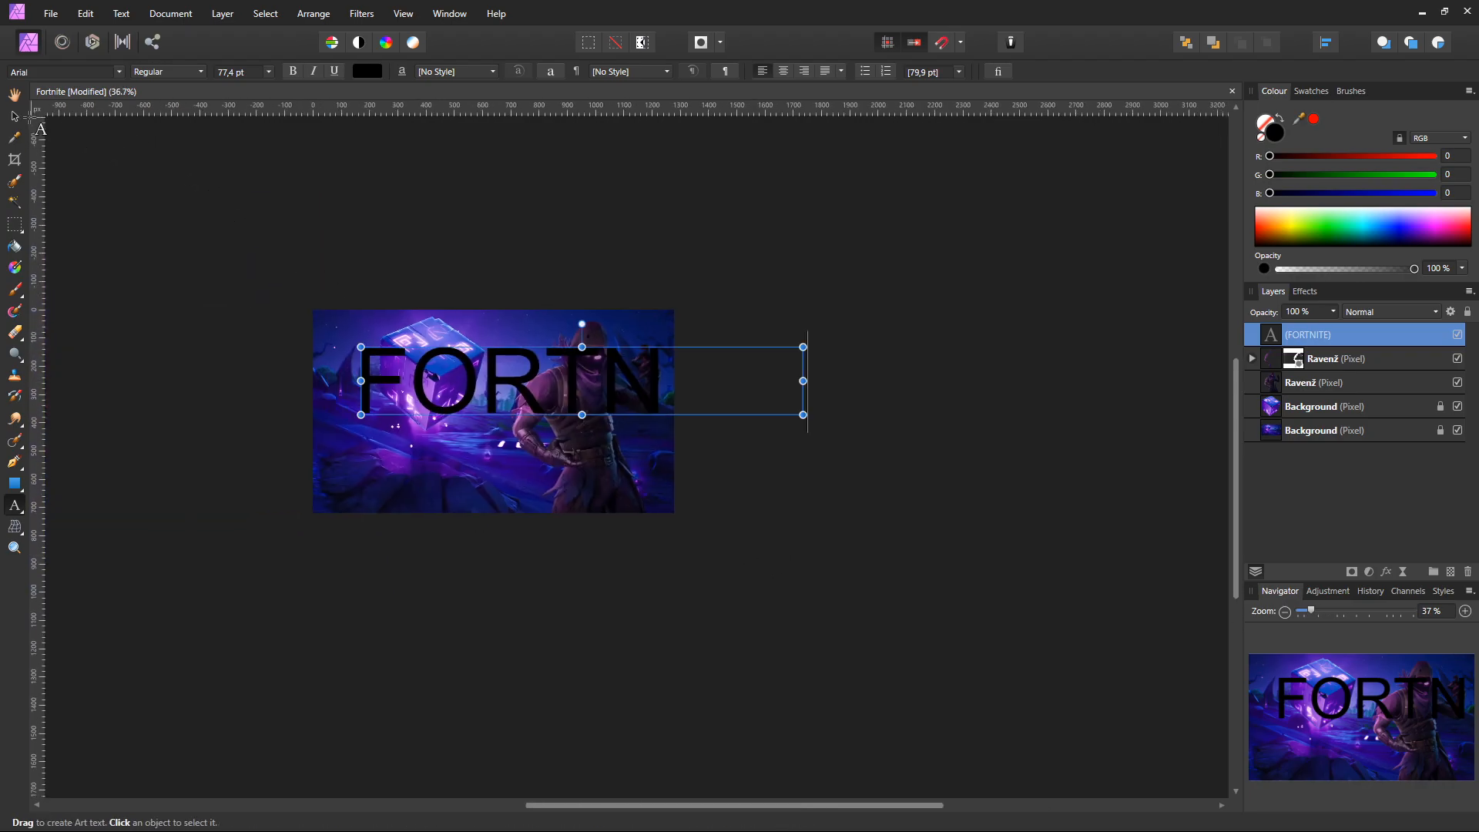
# Step: Scale the FORTNITE text down to about 43 pt and place it across the cube and Raven's hood
pyautogui.moveTo(803, 347); pyautogui.dragTo(607, 377)
pyautogui.moveTo(452, 440); pyautogui.dragTo(669, 500)
pyautogui.moveTo(669, 412); pyautogui.dragTo(628, 342)
# Step: Try out several fonts from the full font list, such as Candal, on the FORTNITE text
pyautogui.click(119, 71)
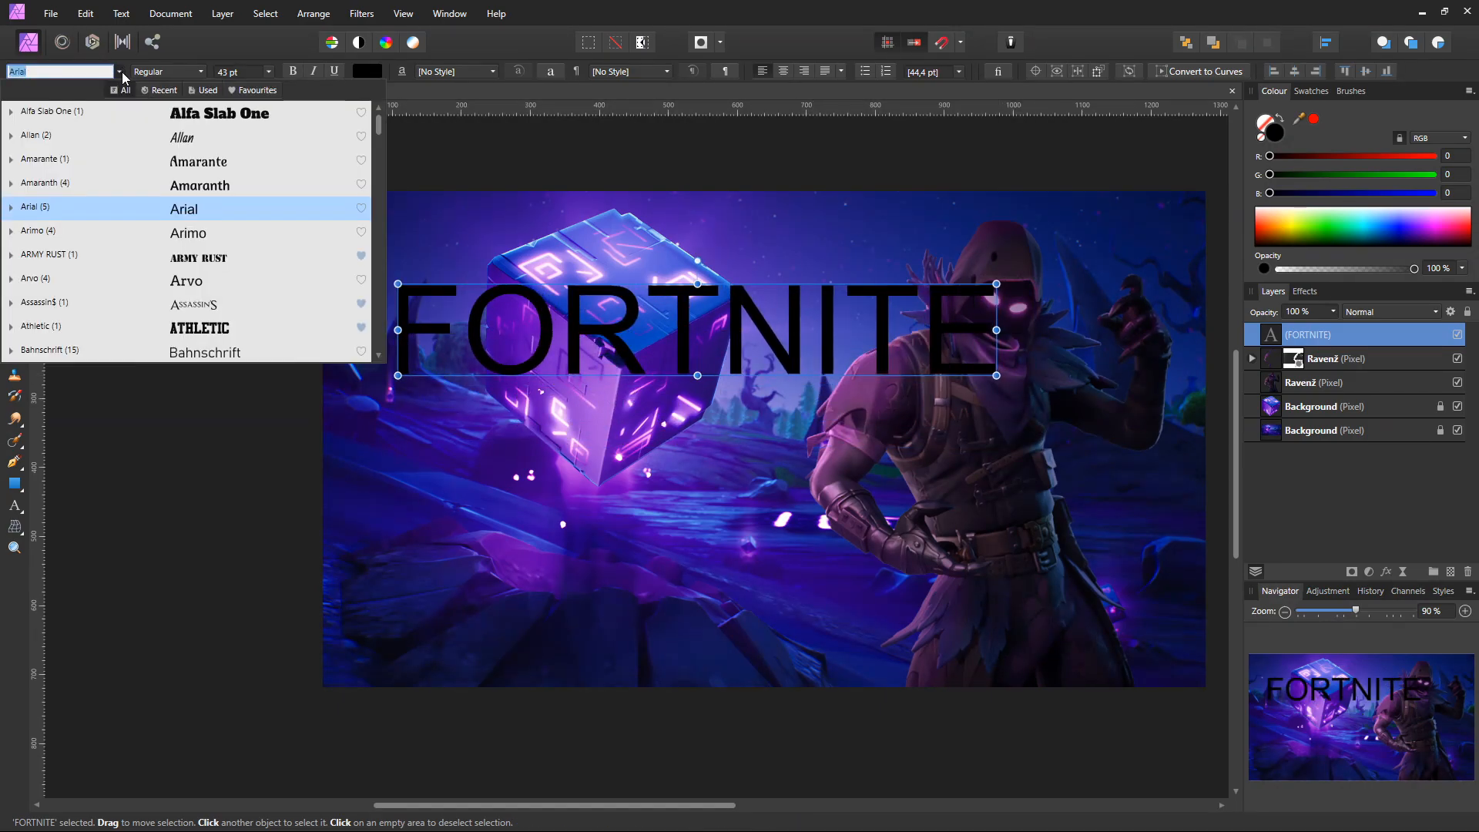
pyautogui.scroll(-1, 204, 234)
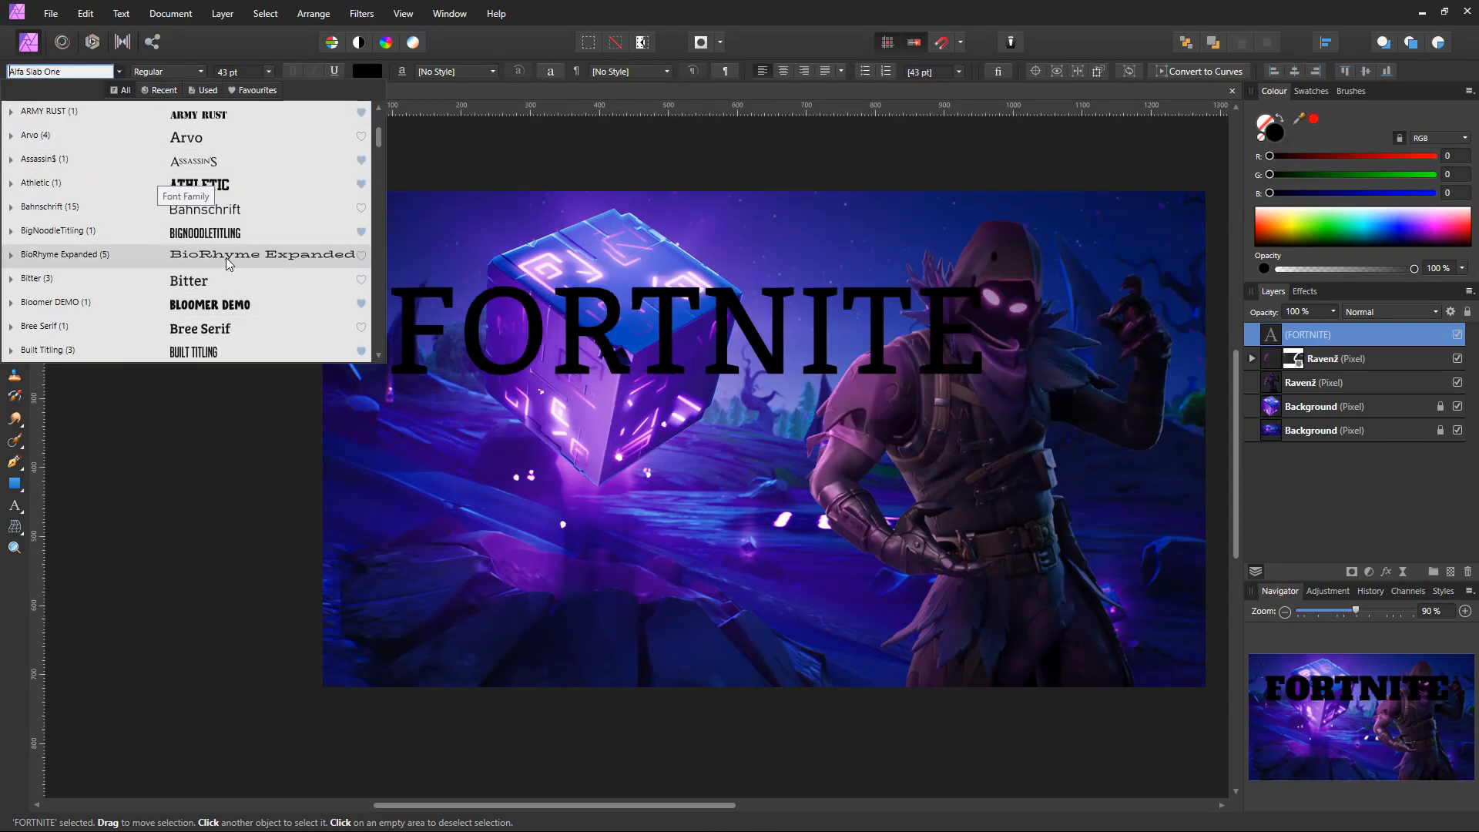
pyautogui.click(228, 262)
pyautogui.click(227, 323)
pyautogui.scroll(-2, 227, 306)
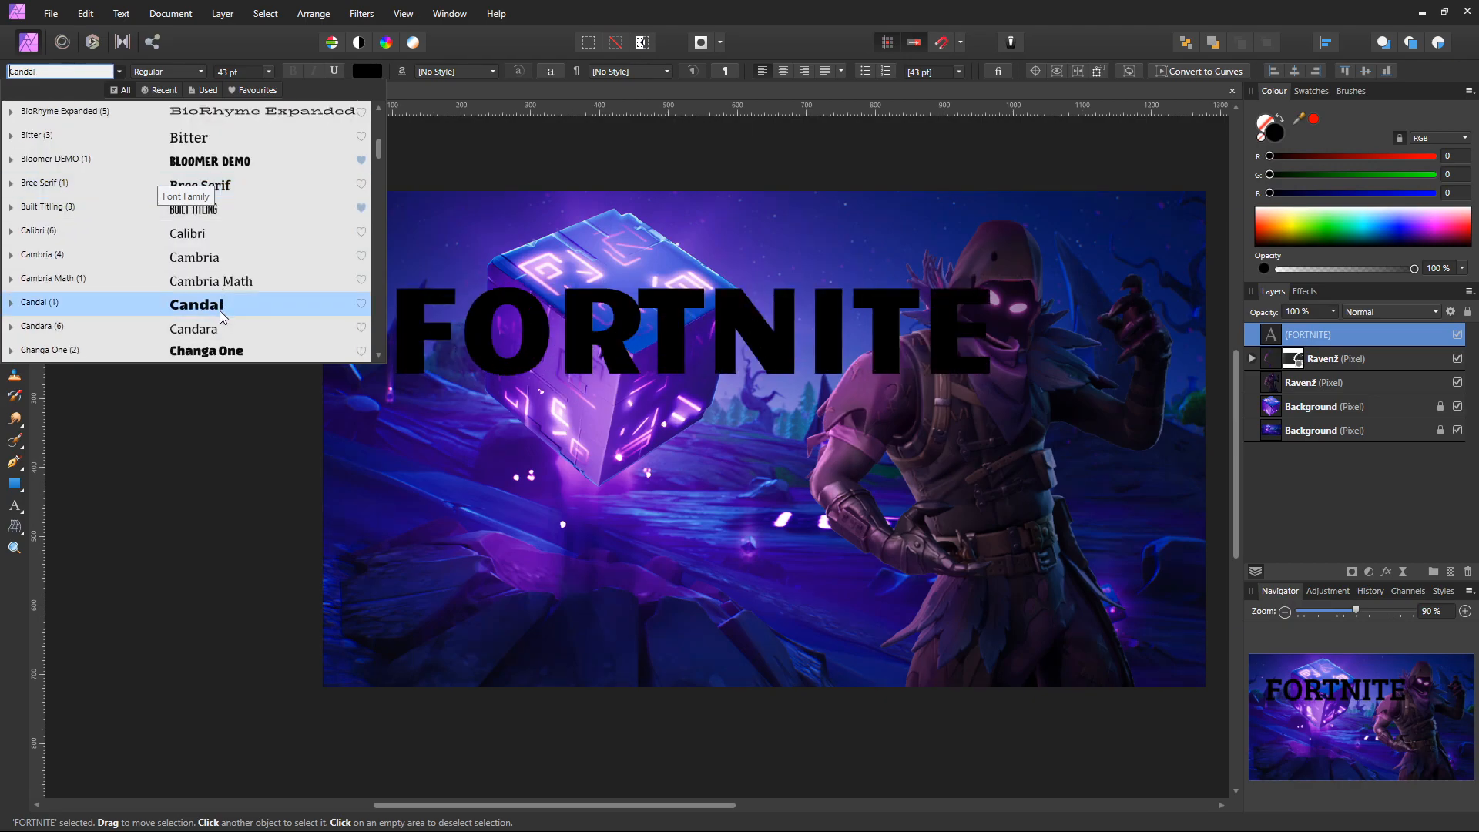
pyautogui.click(312, 230)
pyautogui.scroll(4, 266, 287)
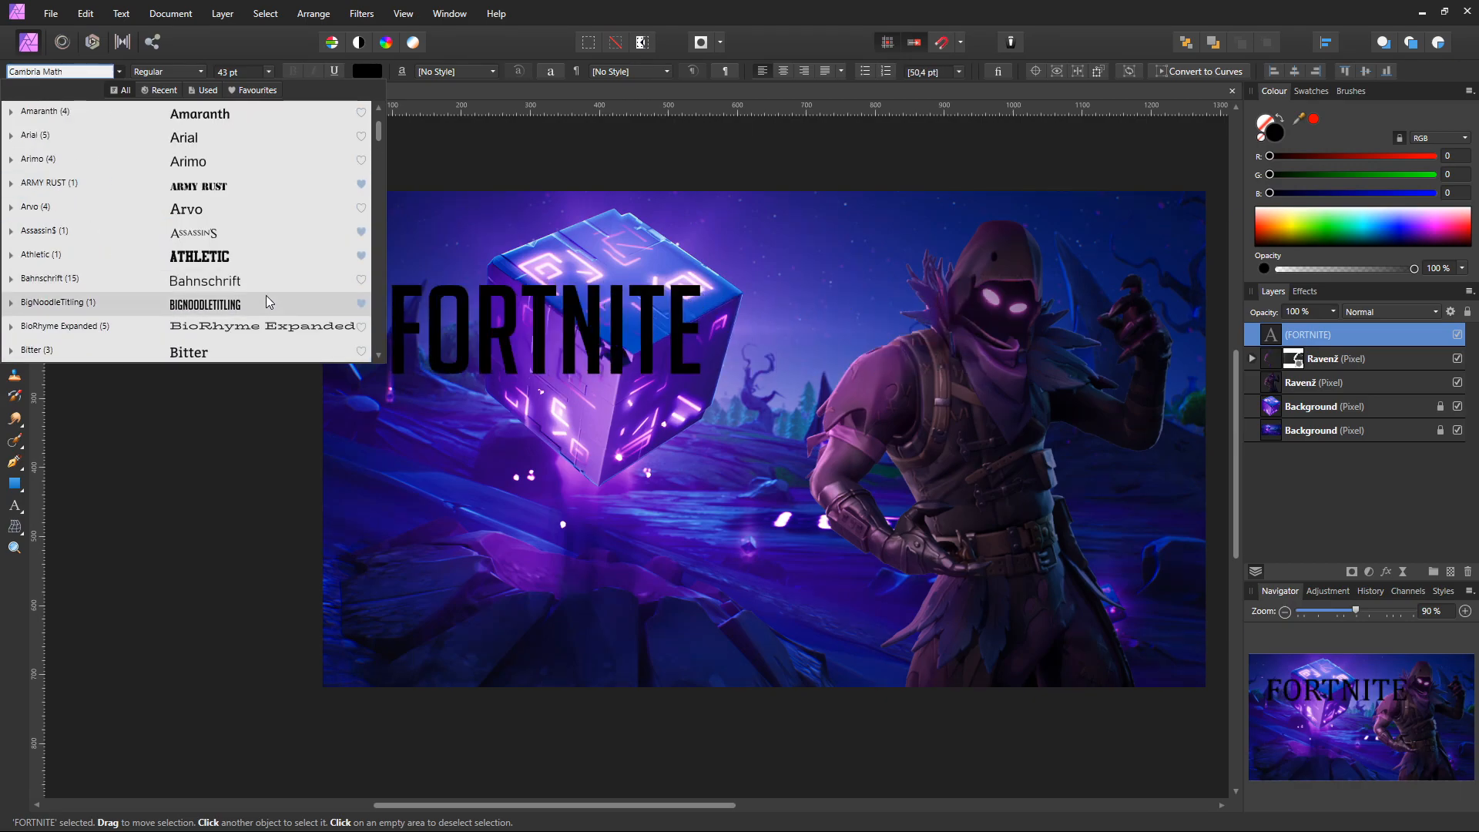
# Step: Compare favourite fonts on the FORTNITE text and set it to Bloomer DEMO
pyautogui.click(252, 92)
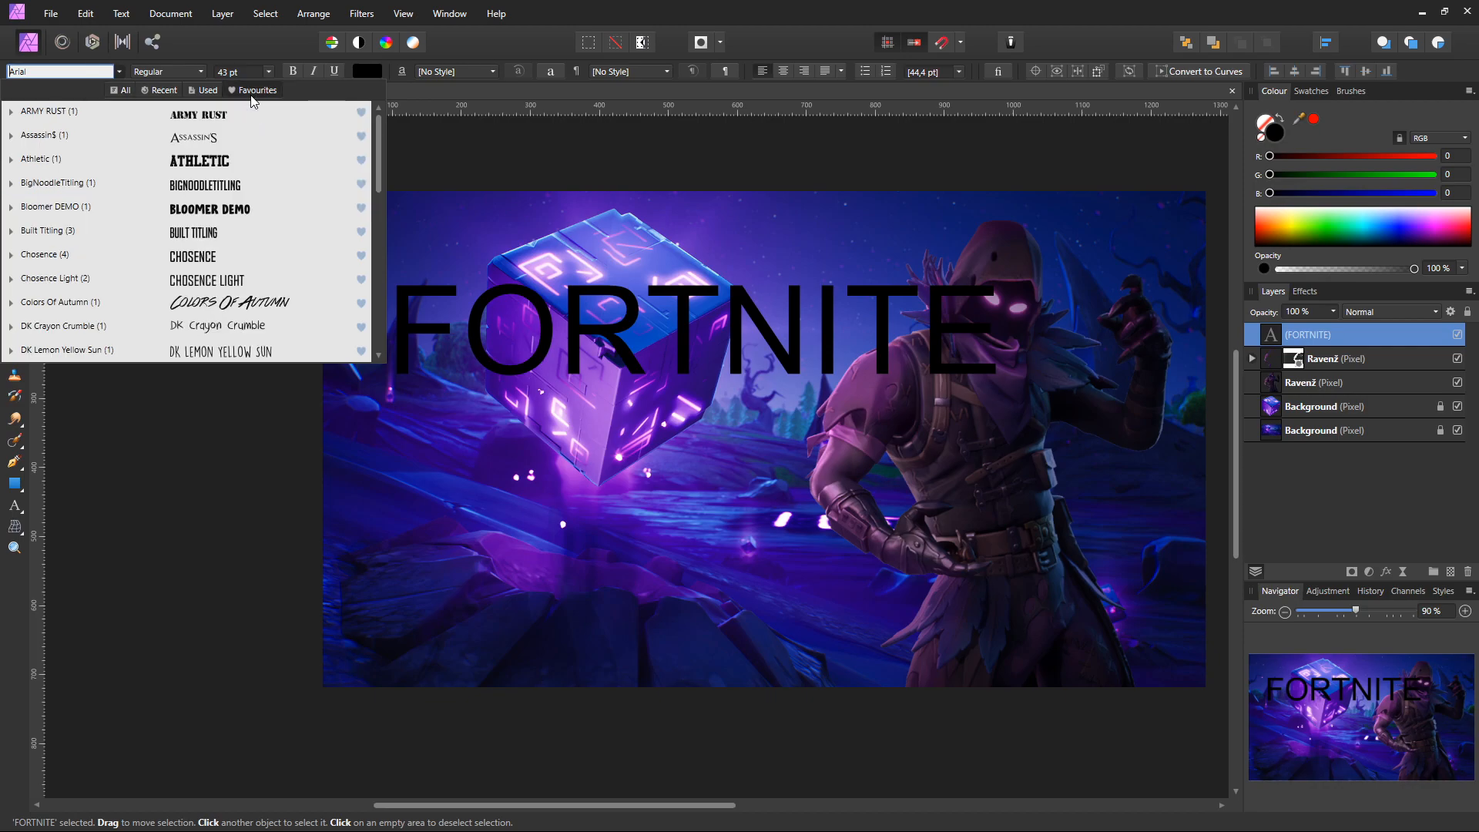
pyautogui.click(219, 139)
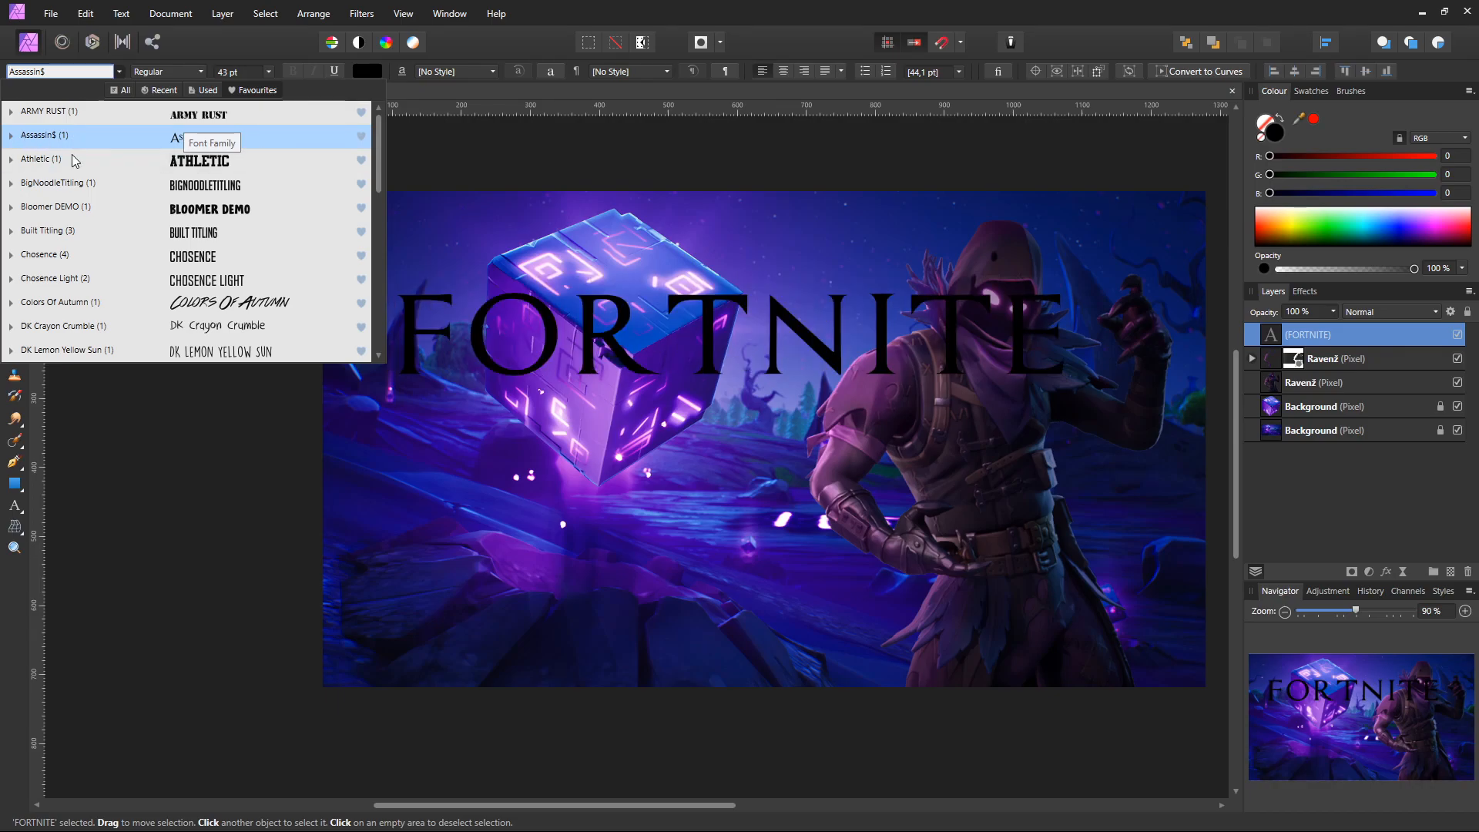
pyautogui.click(164, 419)
pyautogui.click(89, 75)
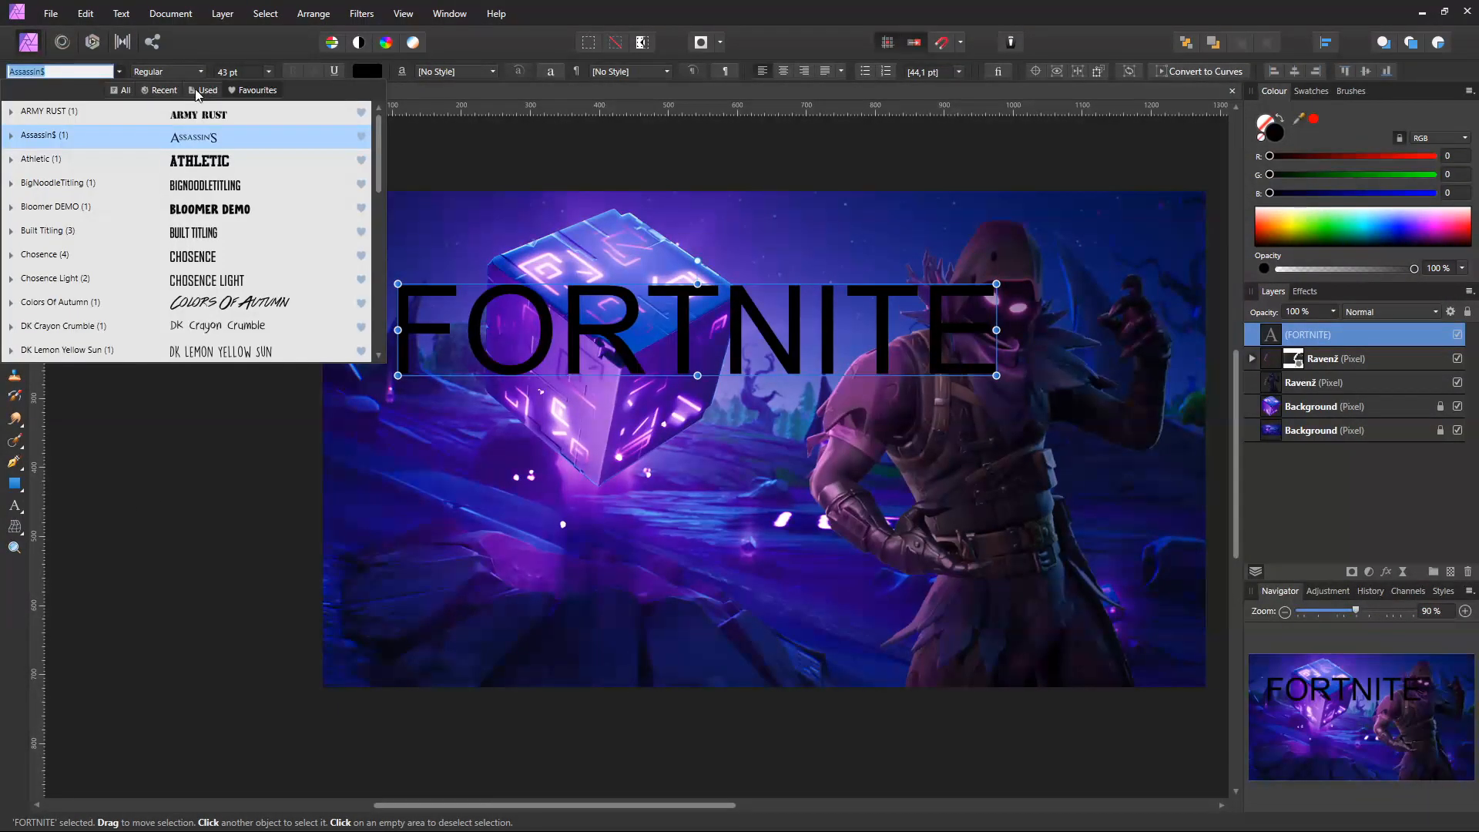
pyautogui.click(60, 165)
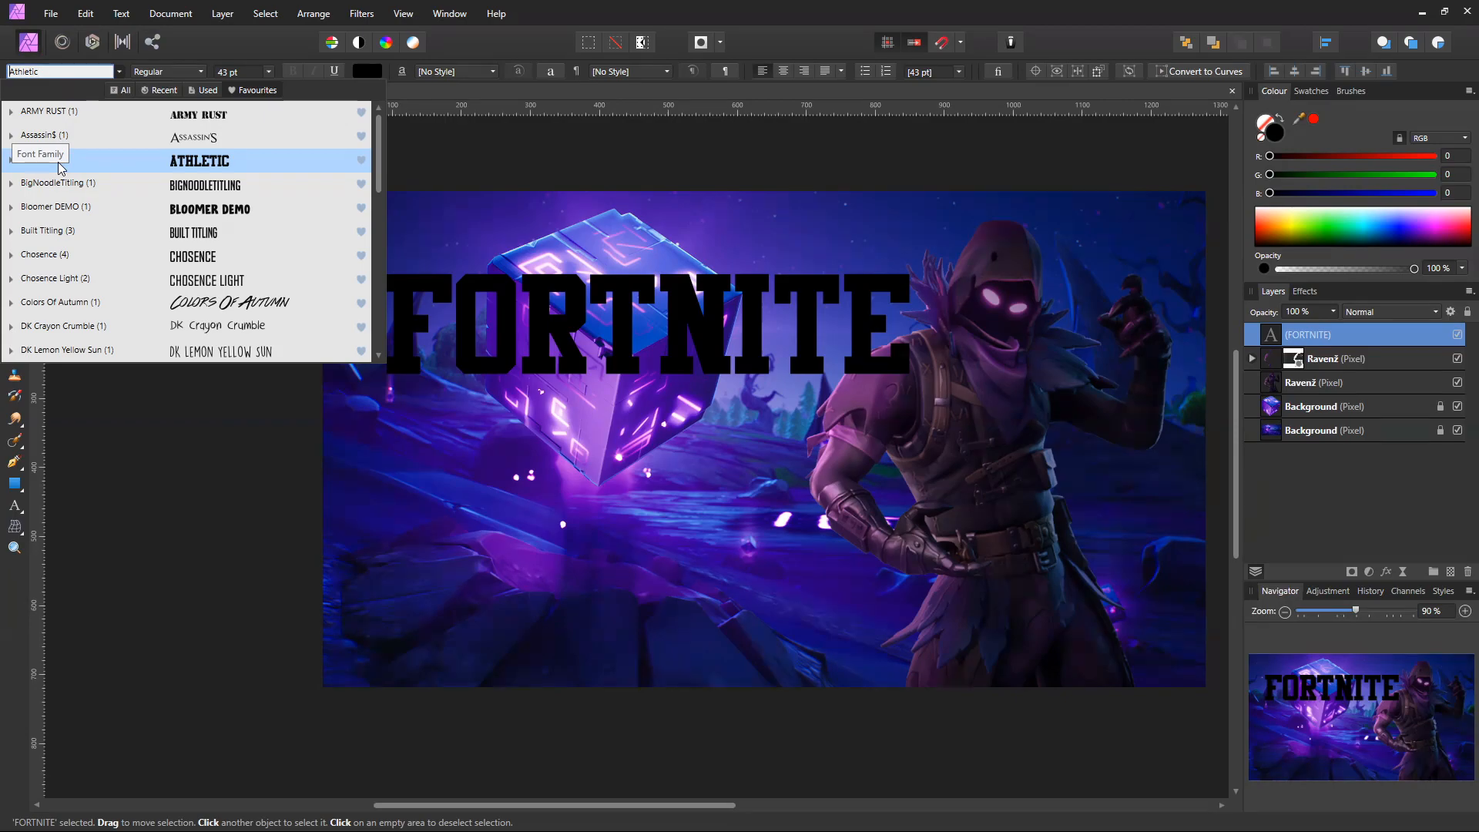
pyautogui.click(67, 207)
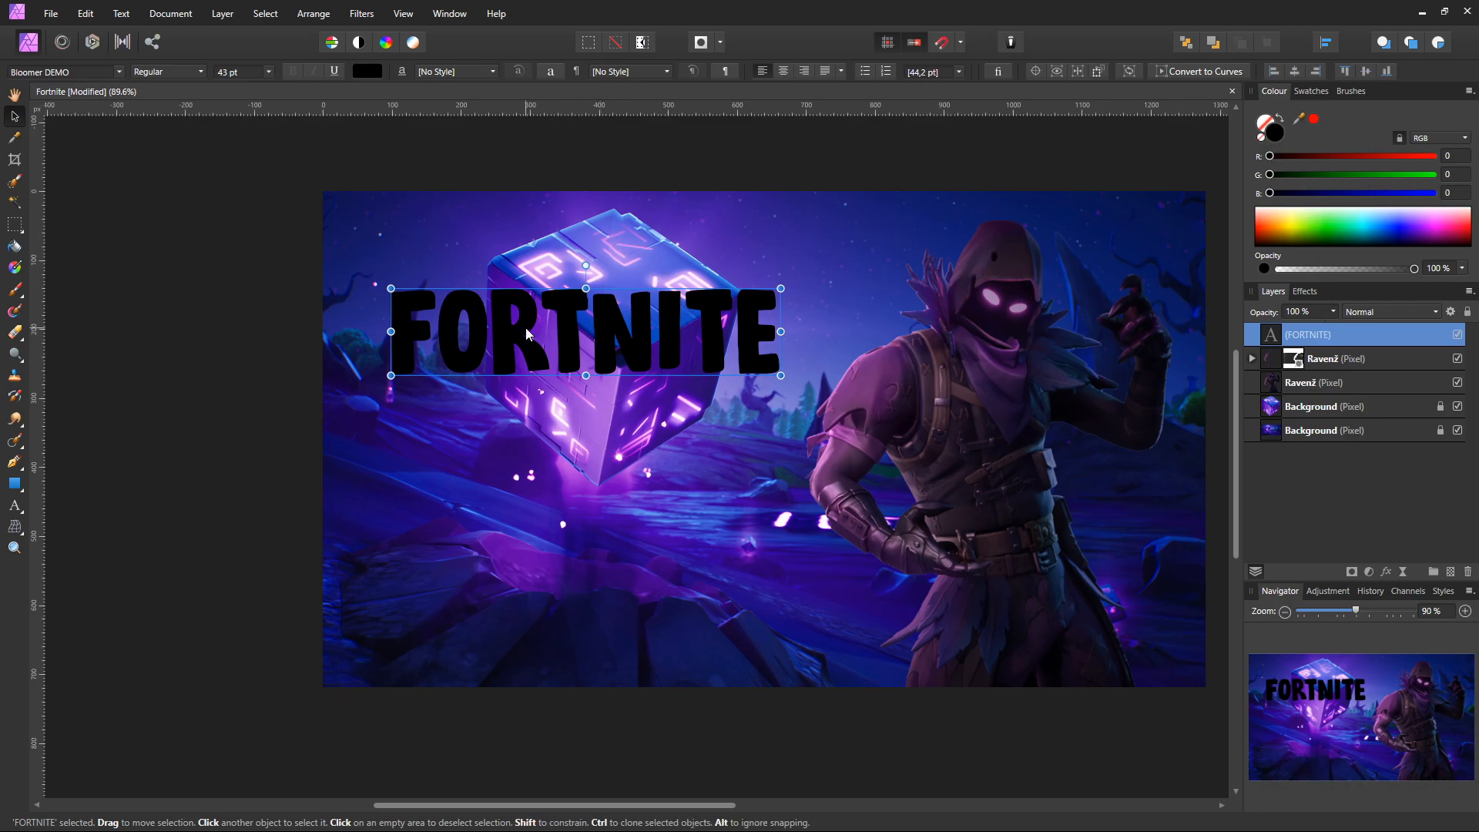
# Step: Stretch the FORTNITE text taller and wider to about 78.3 pt, placing it over the cube just short of Raven's hood
pyautogui.moveTo(527, 333); pyautogui.dragTo(558, 332)
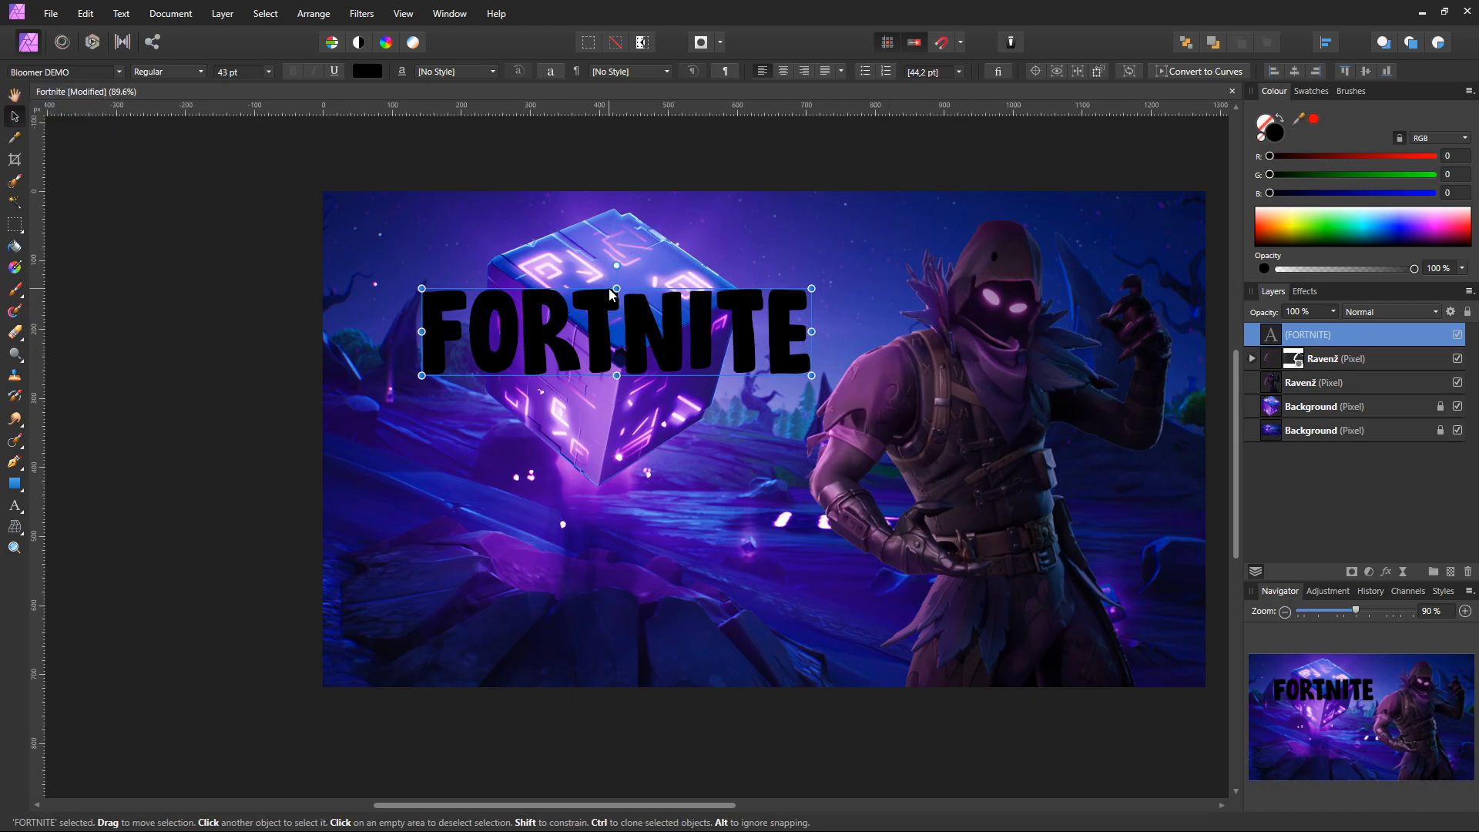
pyautogui.moveTo(616, 288); pyautogui.dragTo(616, 245)
pyautogui.moveTo(812, 307); pyautogui.dragTo(886, 311)
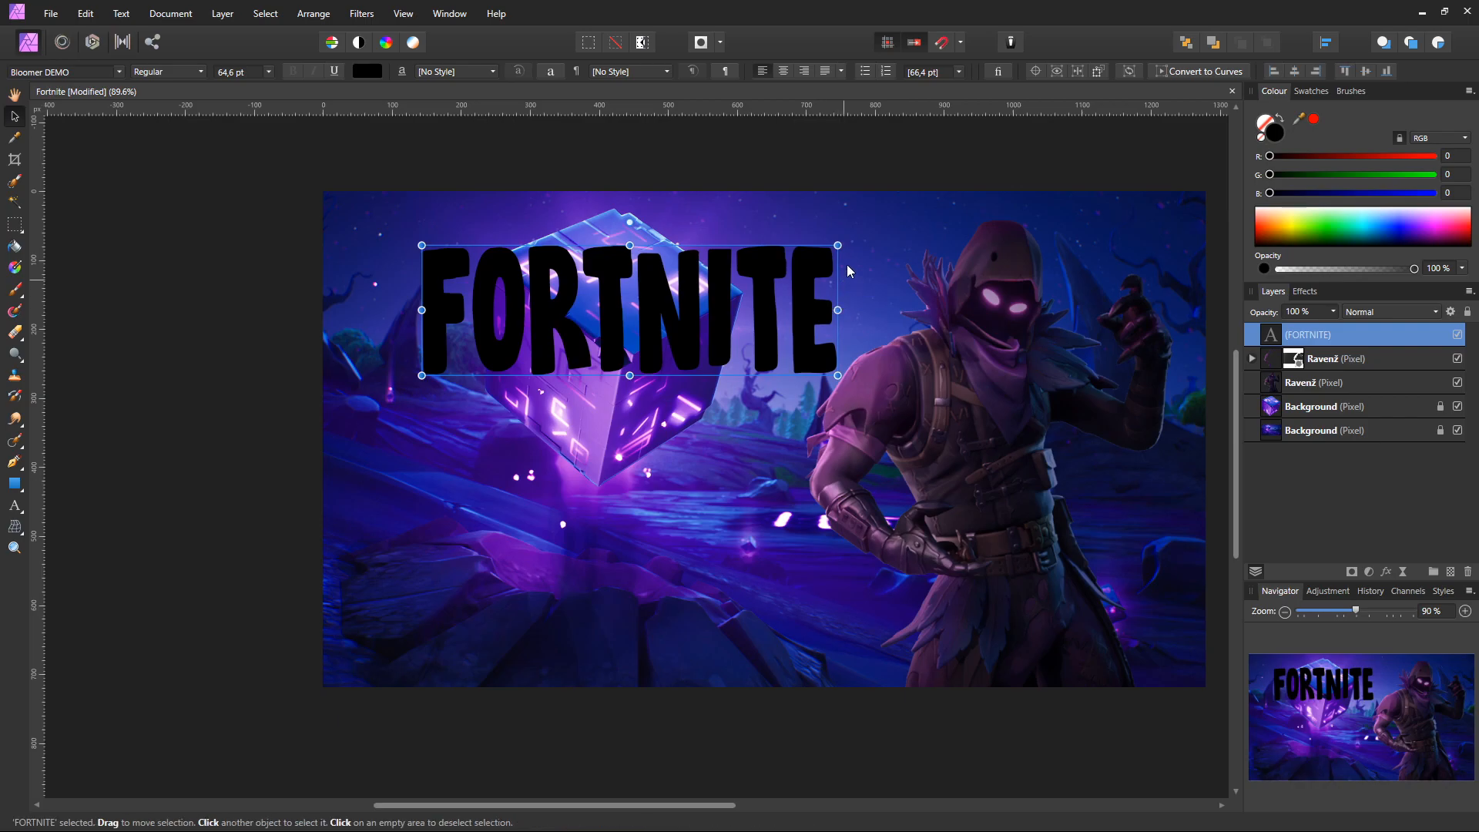
pyautogui.moveTo(884, 245)
pyautogui.mouseDown()
pyautogui.moveTo(925, 222)
pyautogui.moveTo(898, 232)
pyautogui.mouseUp()
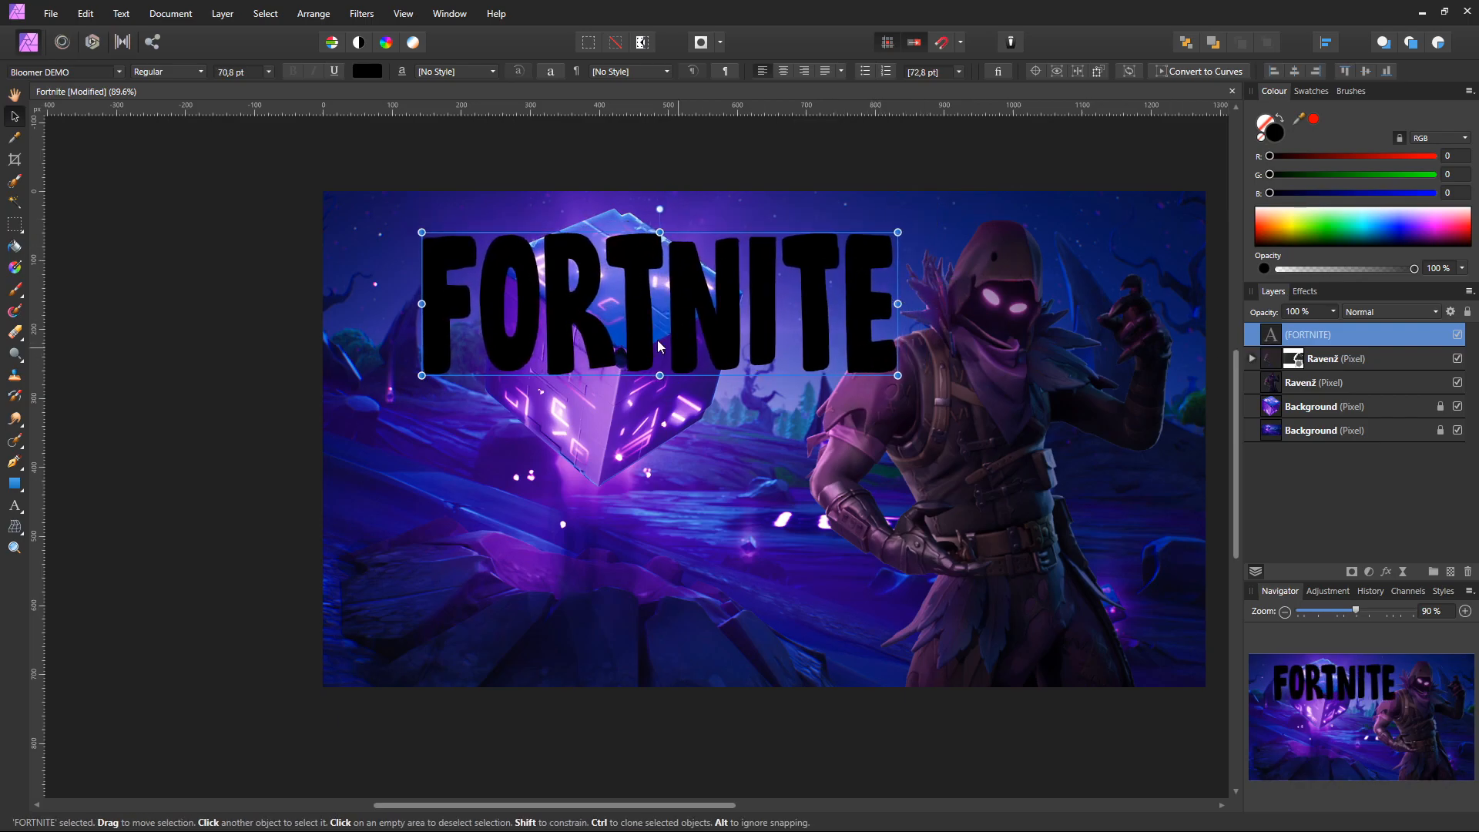
pyautogui.moveTo(412, 303); pyautogui.dragTo(376, 311)
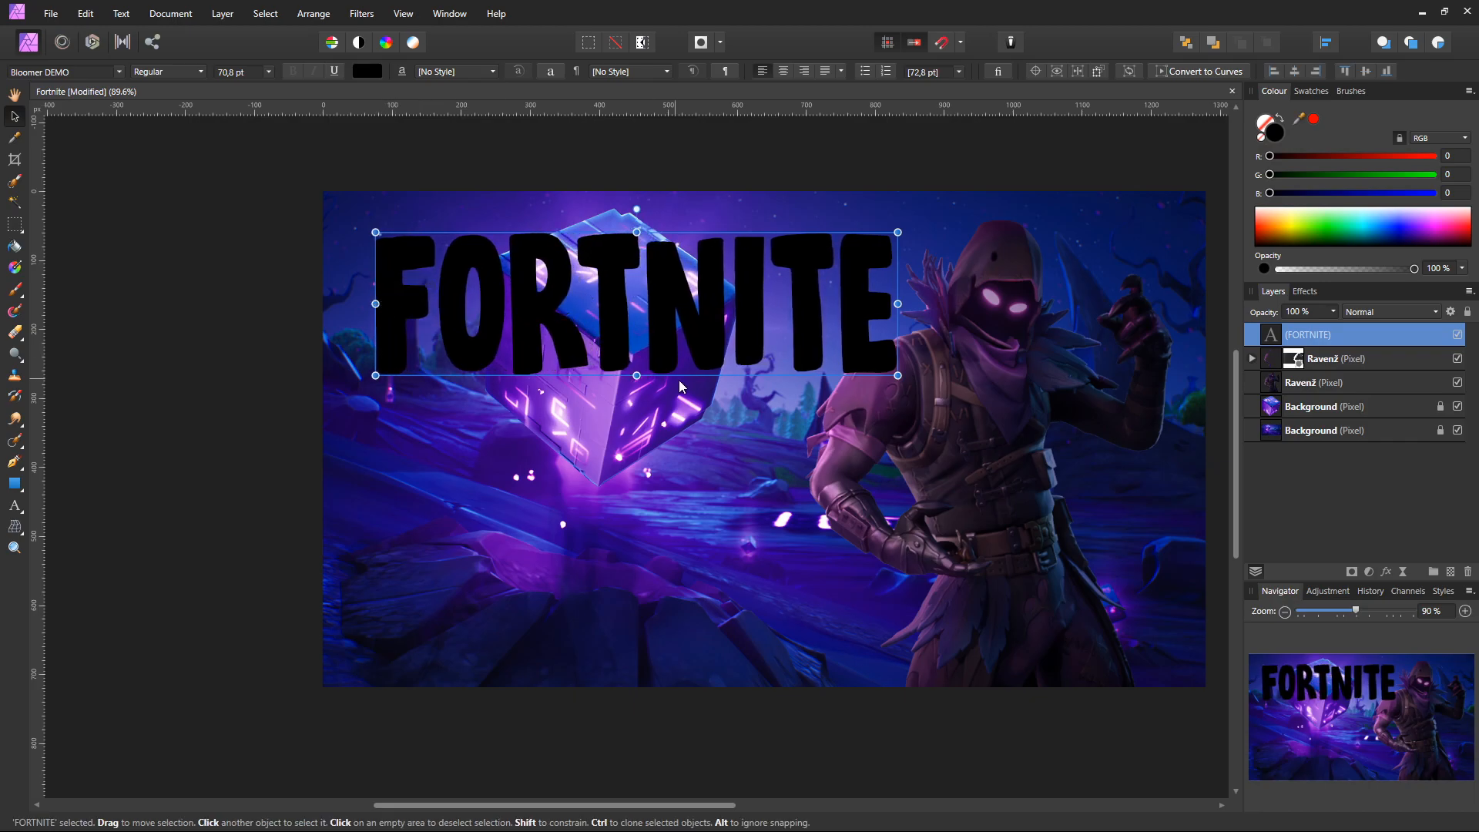
pyautogui.moveTo(637, 375); pyautogui.dragTo(637, 390)
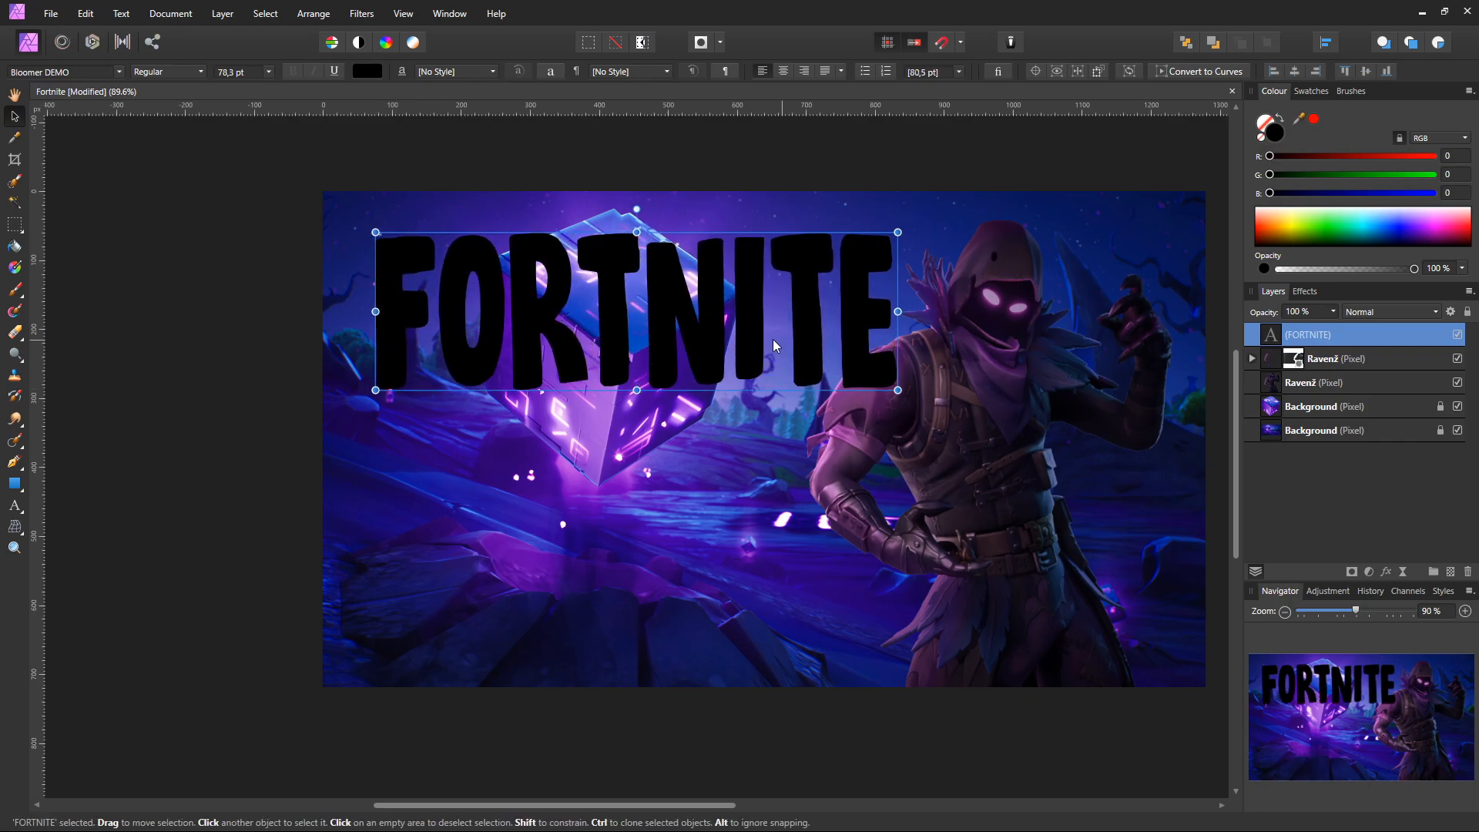
pyautogui.moveTo(775, 338); pyautogui.dragTo(762, 339)
# Step: Recolour the FORTNITE text white and move its layer directly beneath the cube cutout layer
pyautogui.moveTo(1278, 218); pyautogui.dragTo(1277, 206)
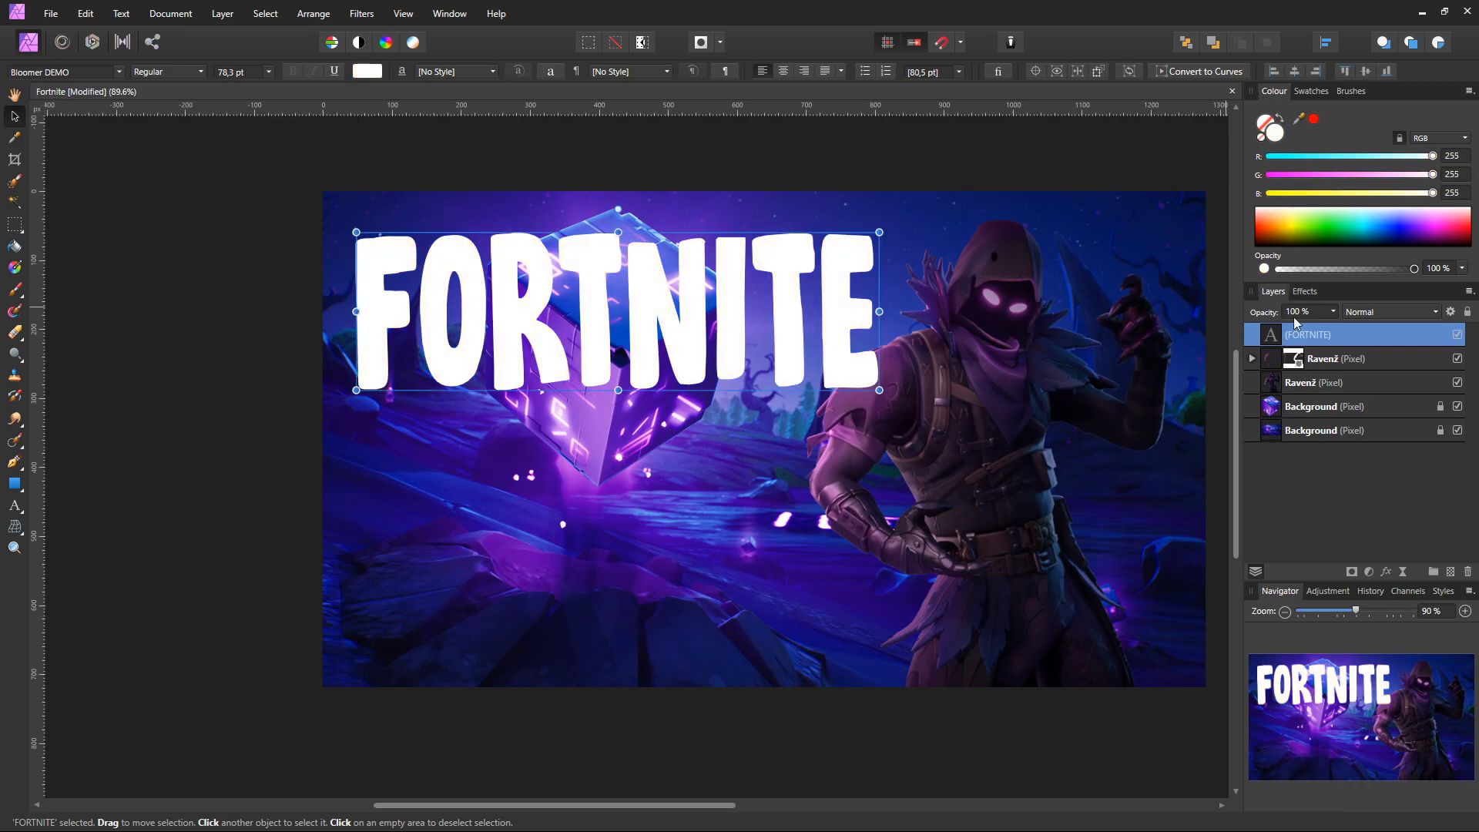
pyautogui.moveTo(1267, 389); pyautogui.dragTo(1270, 418)
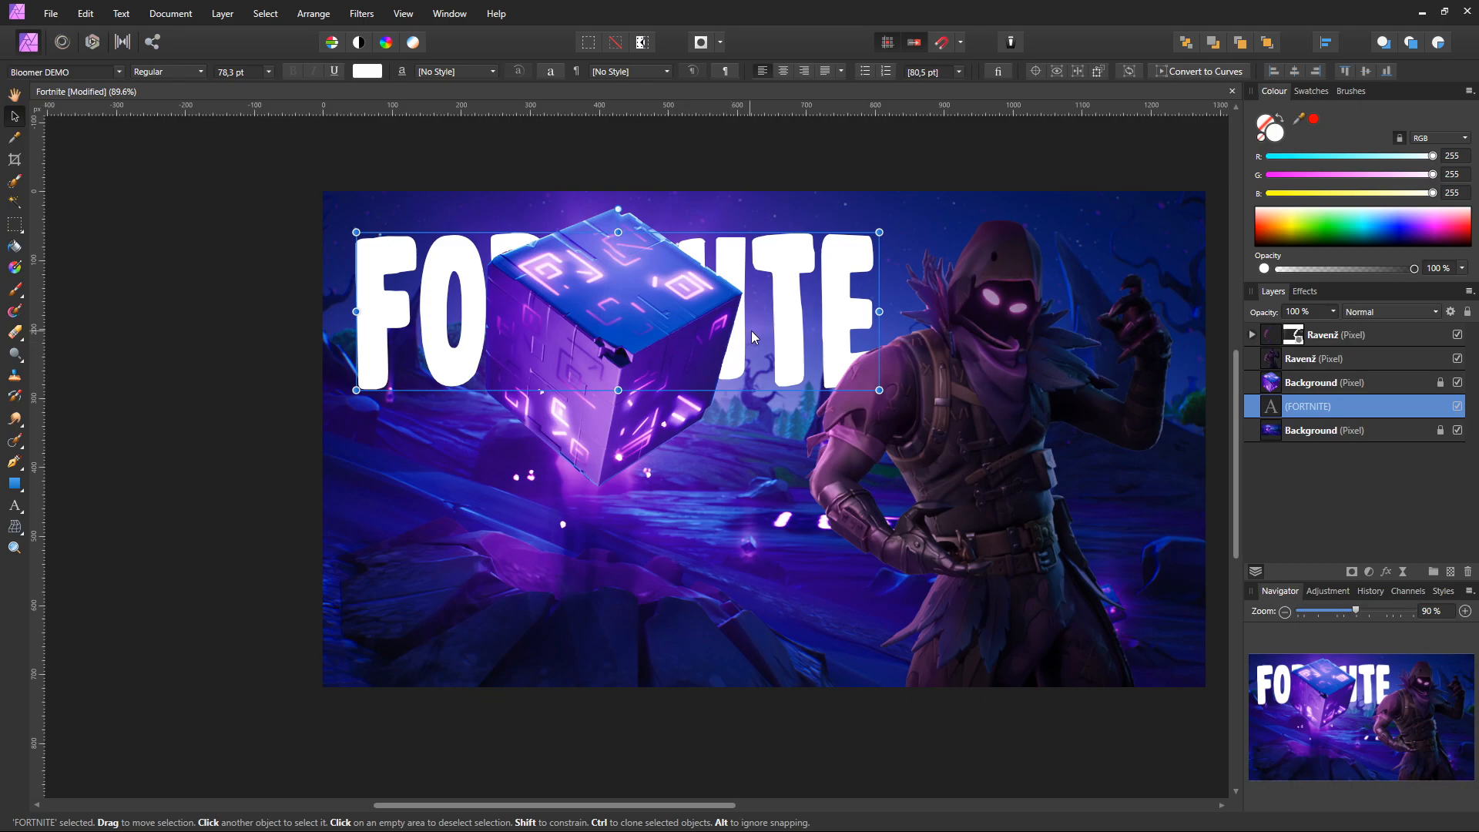
# Step: Shift the FORTNITE text slightly down and enlarge it to about 85.7 pt, reaching up to Raven's hood
pyautogui.moveTo(794, 329); pyautogui.dragTo(793, 337)
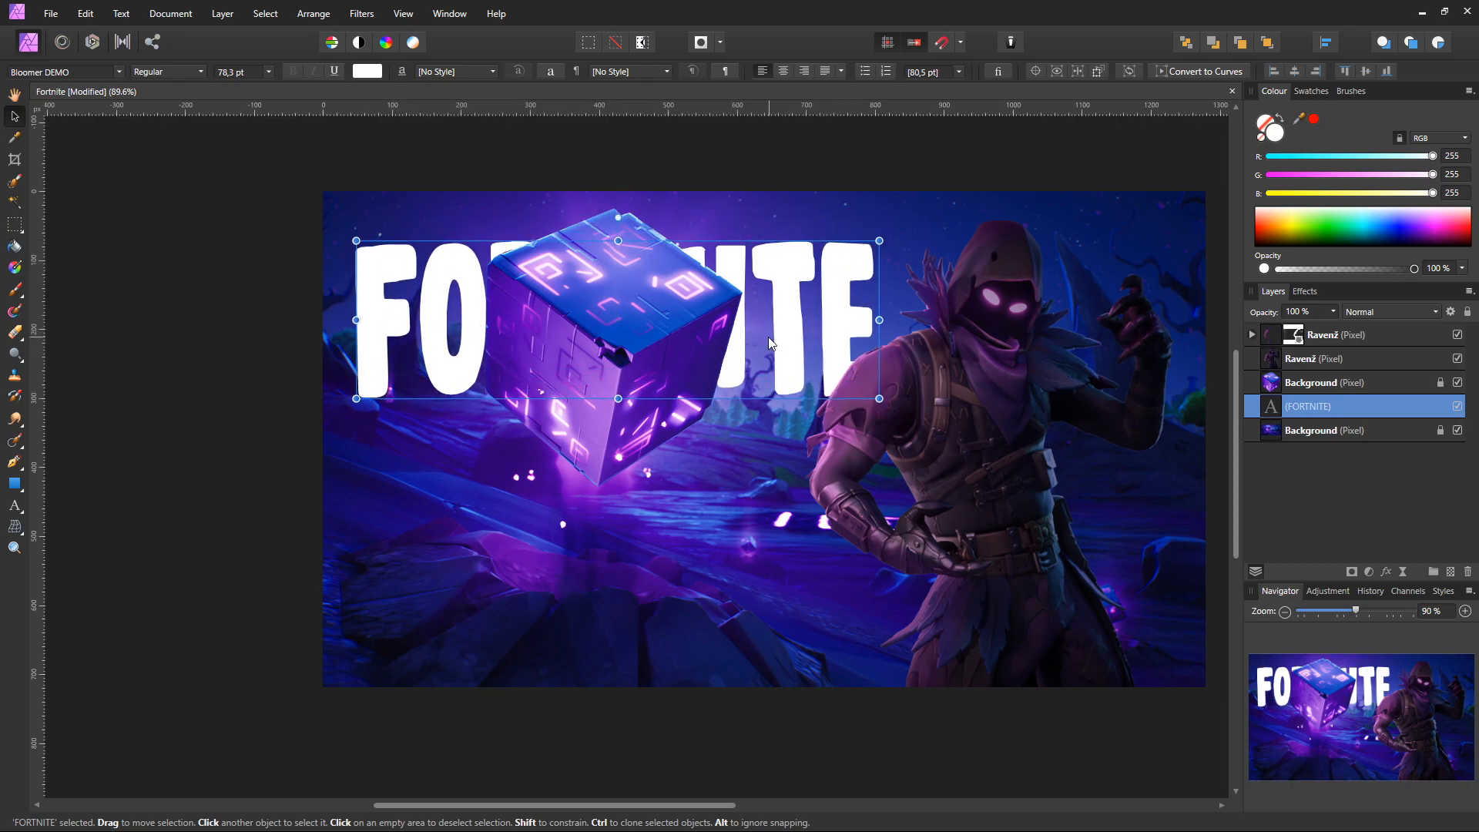
pyautogui.moveTo(881, 241); pyautogui.dragTo(928, 226)
pyautogui.moveTo(981, 378); pyautogui.dragTo(888, 366)
pyautogui.moveTo(696, 367); pyautogui.dragTo(797, 396)
# Step: Group the two Raven pixel layers
pyautogui.click(992, 530)
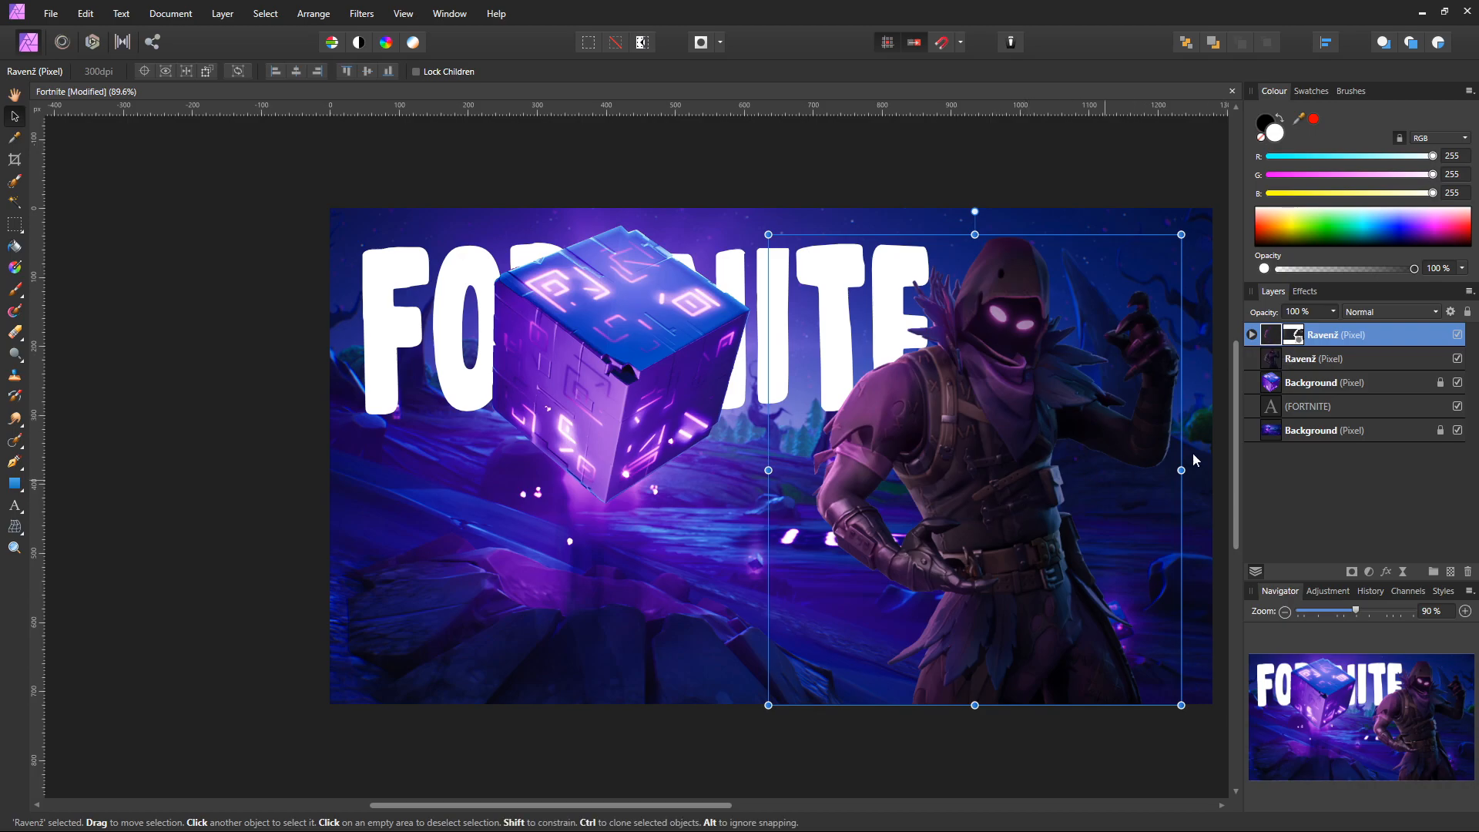
pyautogui.keyDown('shift'); pyautogui.click(1276, 362); pyautogui.keyUp('shift')
pyautogui.rightClick(1265, 376)
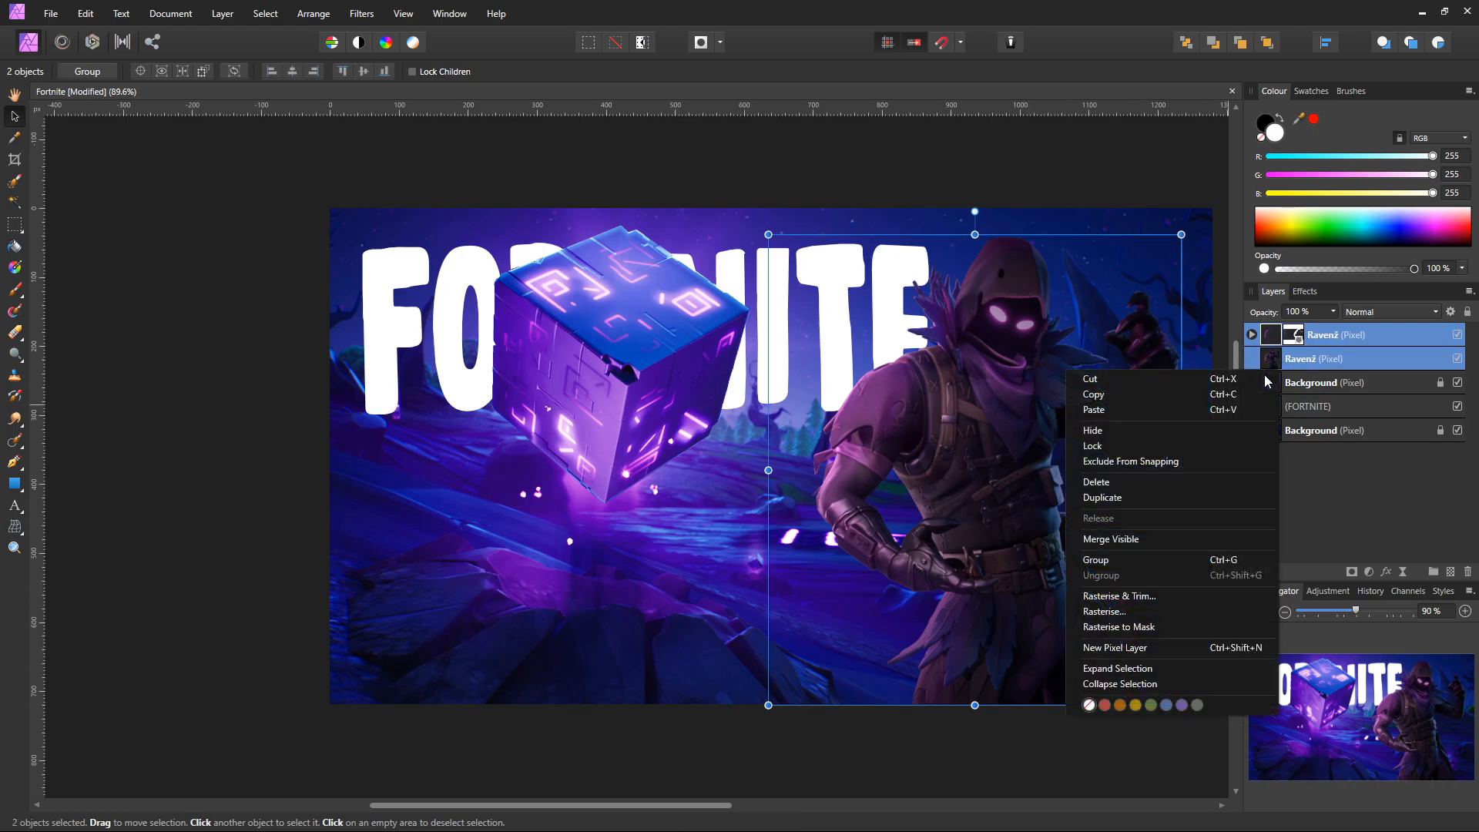
pyautogui.click(1151, 560)
pyautogui.moveTo(941, 487)
pyautogui.mouseDown()
pyautogui.moveTo(980, 488)
pyautogui.moveTo(926, 492)
pyautogui.moveTo(954, 497)
pyautogui.mouseUp()
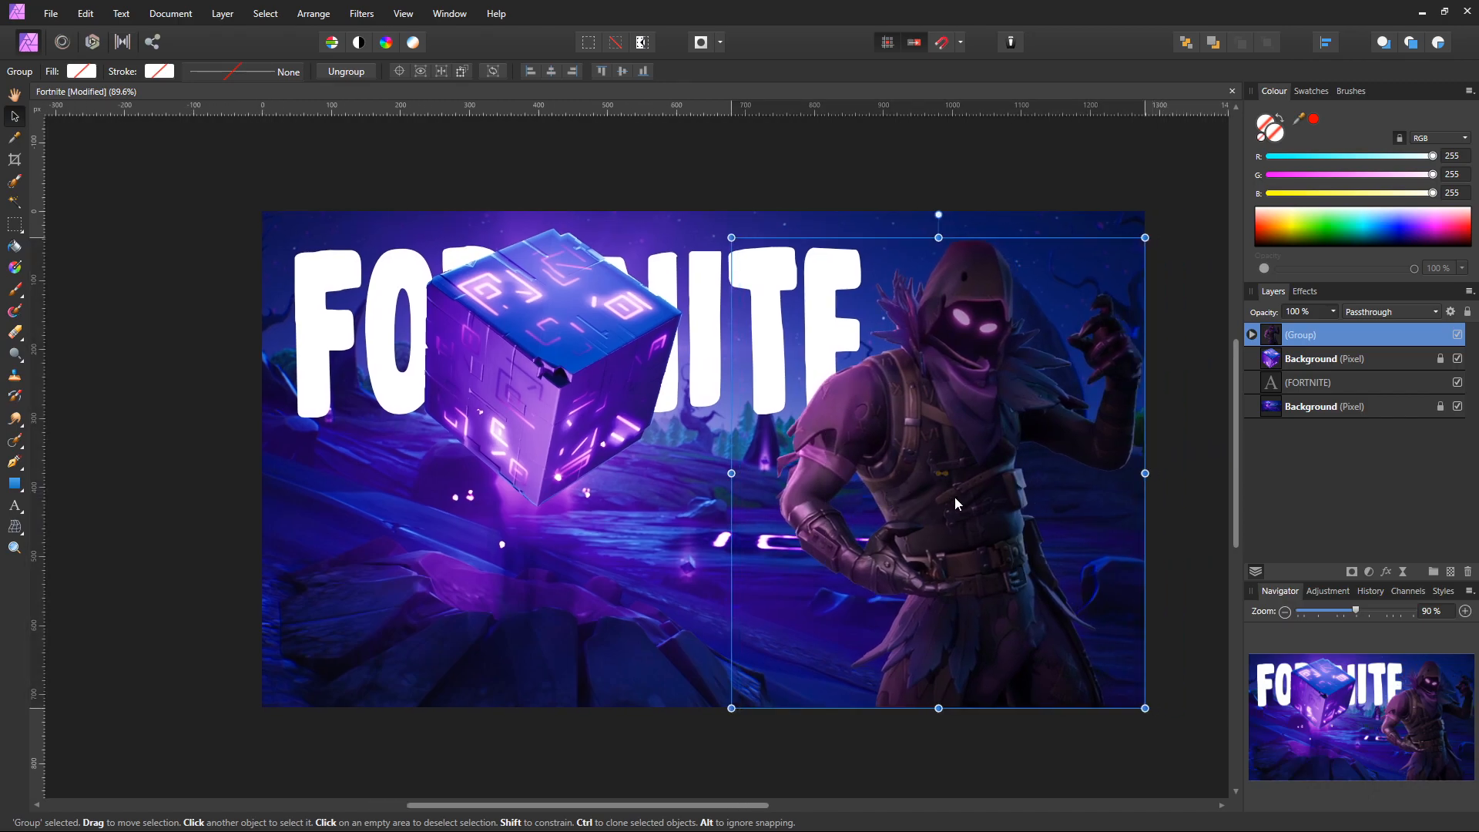
# Step: Arch the FORTNITE text with the Mesh Warp tool, bending its lower and upper edges upward, and apply the warp
pyautogui.click(901, 754)
pyautogui.click(723, 331)
pyautogui.moveTo(712, 327); pyautogui.dragTo(744, 324)
pyautogui.click(673, 577)
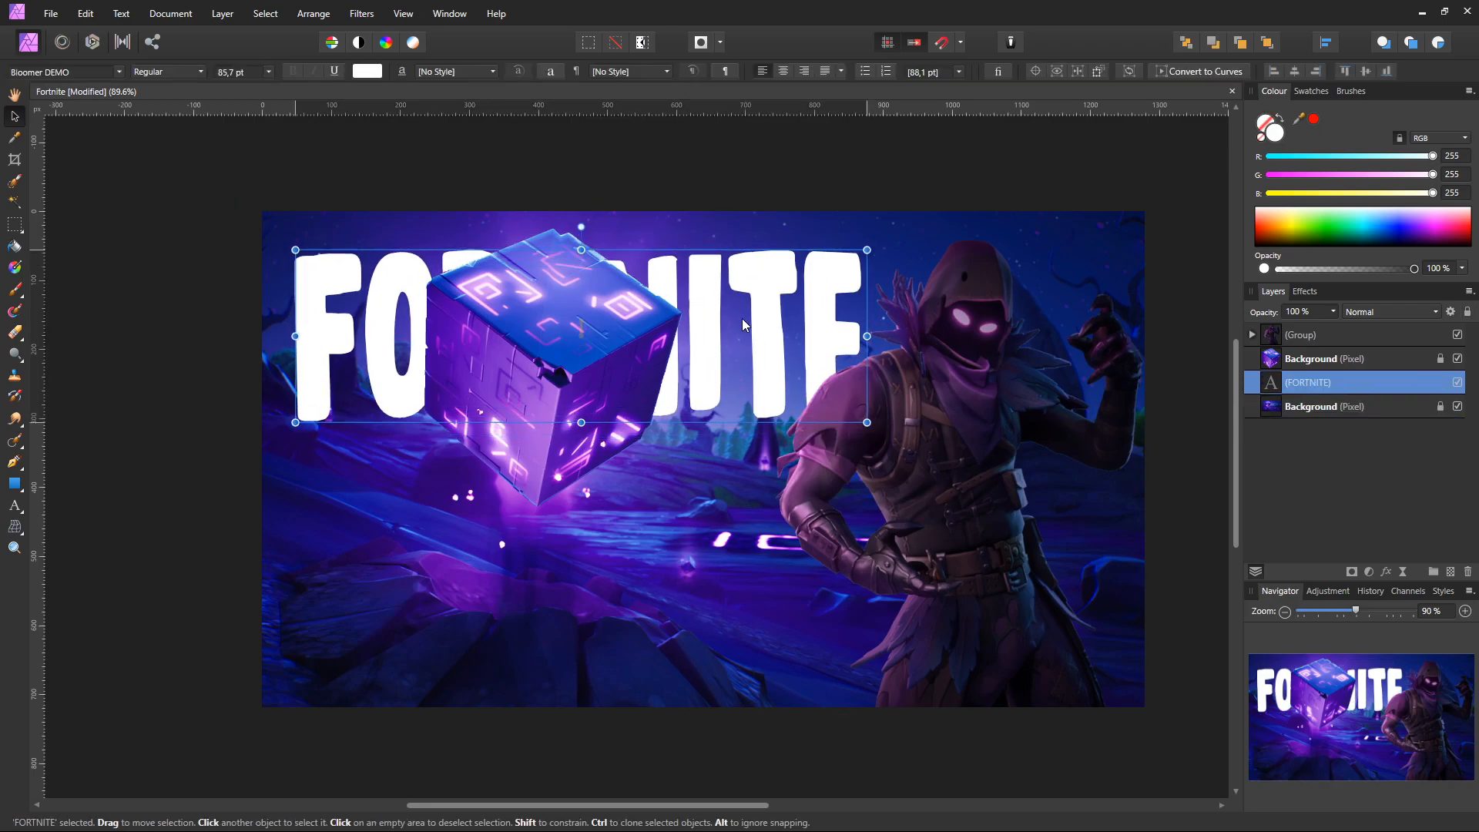
pyautogui.click(16, 529)
pyautogui.scroll(3, 583, 423)
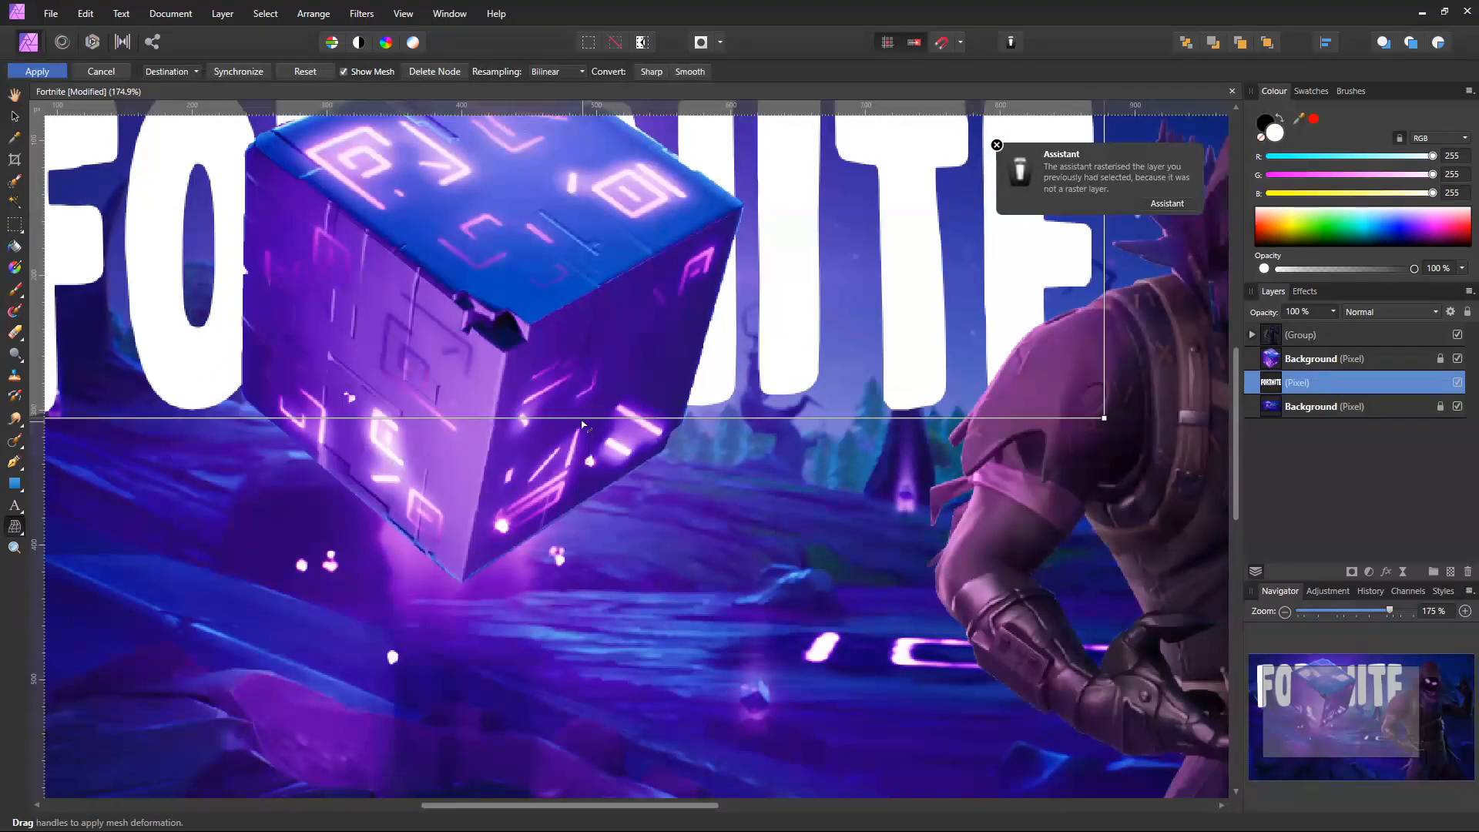
pyautogui.scroll(-2, 549, 425)
pyautogui.moveTo(626, 439); pyautogui.dragTo(626, 405)
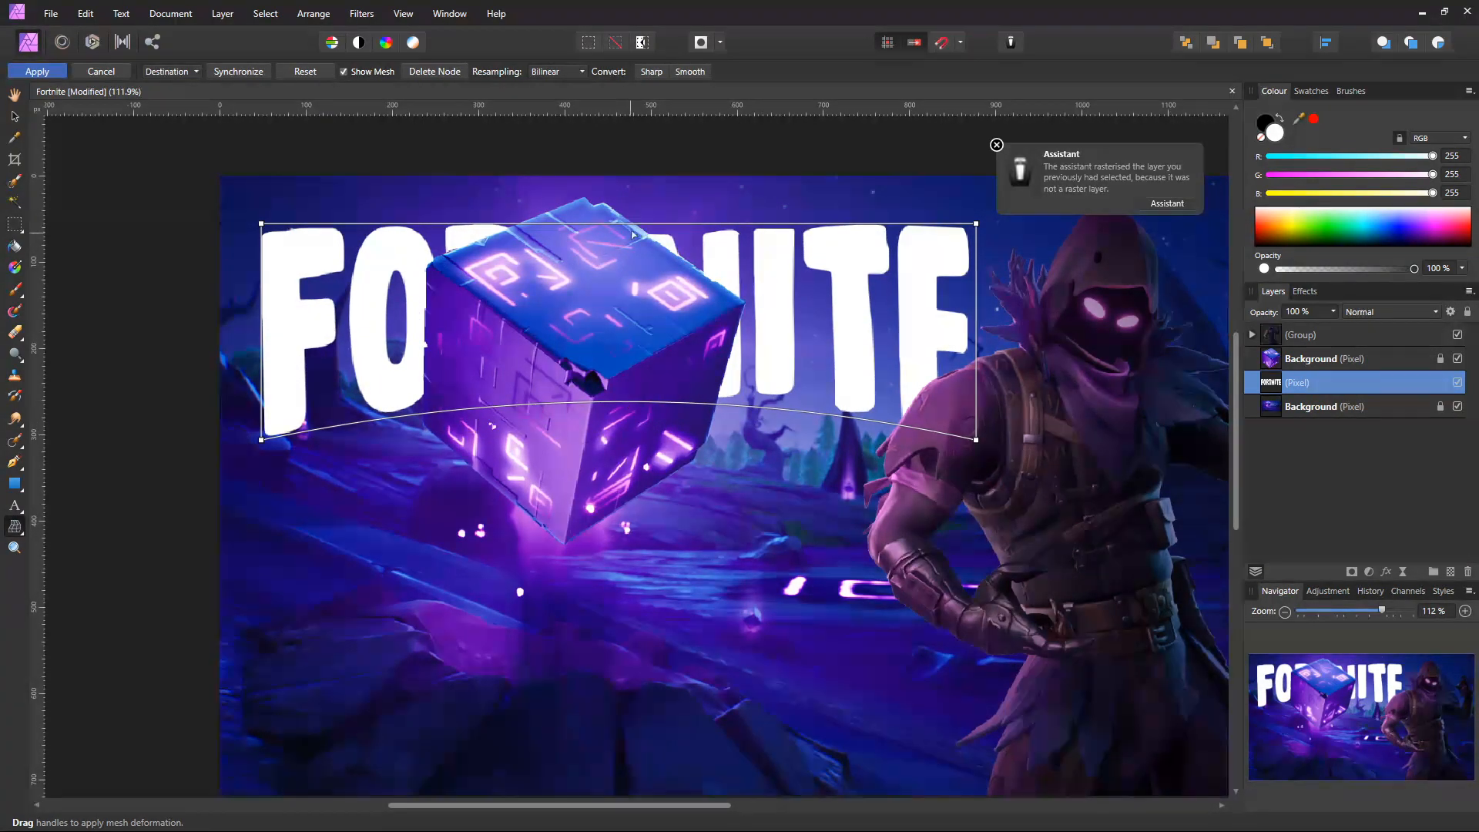
pyautogui.moveTo(631, 228)
pyautogui.mouseDown()
pyautogui.moveTo(631, 184)
pyautogui.moveTo(632, 200)
pyautogui.mouseUp()
pyautogui.click(37, 72)
# Step: Resize the arched FORTNITE title to about 659 px wide and centre it behind the cube
pyautogui.press('h')
pyautogui.moveTo(830, 306); pyautogui.dragTo(802, 331)
pyautogui.click(13, 120)
pyautogui.moveTo(963, 179); pyautogui.dragTo(852, 204)
pyautogui.moveTo(797, 323)
pyautogui.mouseDown()
pyautogui.moveTo(794, 293)
pyautogui.moveTo(884, 294)
pyautogui.moveTo(835, 294)
pyautogui.moveTo(812, 316)
pyautogui.moveTo(808, 466)
pyautogui.moveTo(783, 362)
pyautogui.moveTo(817, 341)
pyautogui.moveTo(809, 328)
pyautogui.mouseUp()
pyautogui.moveTo(905, 282); pyautogui.dragTo(872, 282)
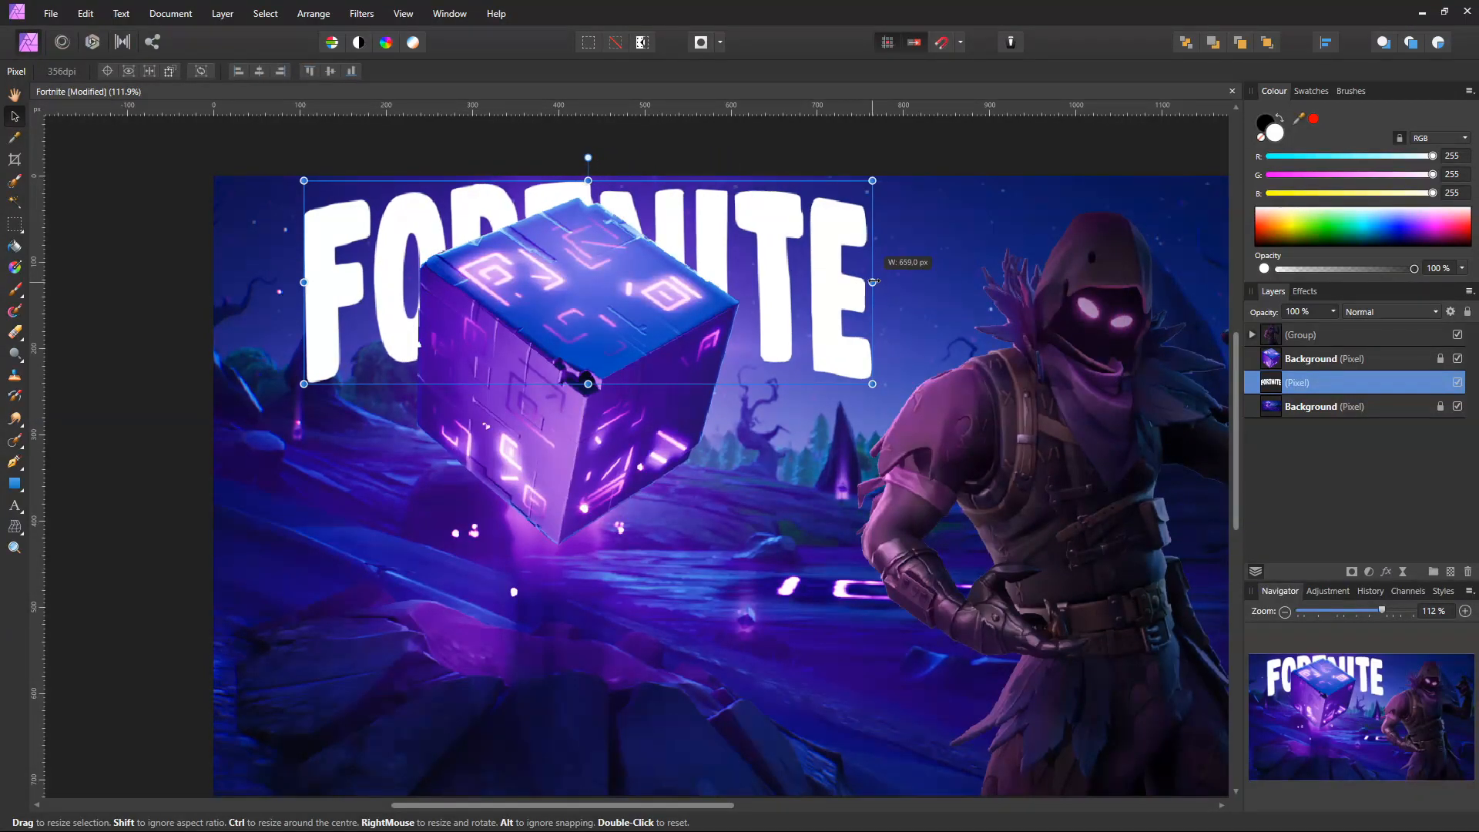
pyautogui.moveTo(666, 279); pyautogui.dragTo(686, 248)
# Step: Unlock the full background and cube cutout layers and move both down together slightly
pyautogui.click(774, 521)
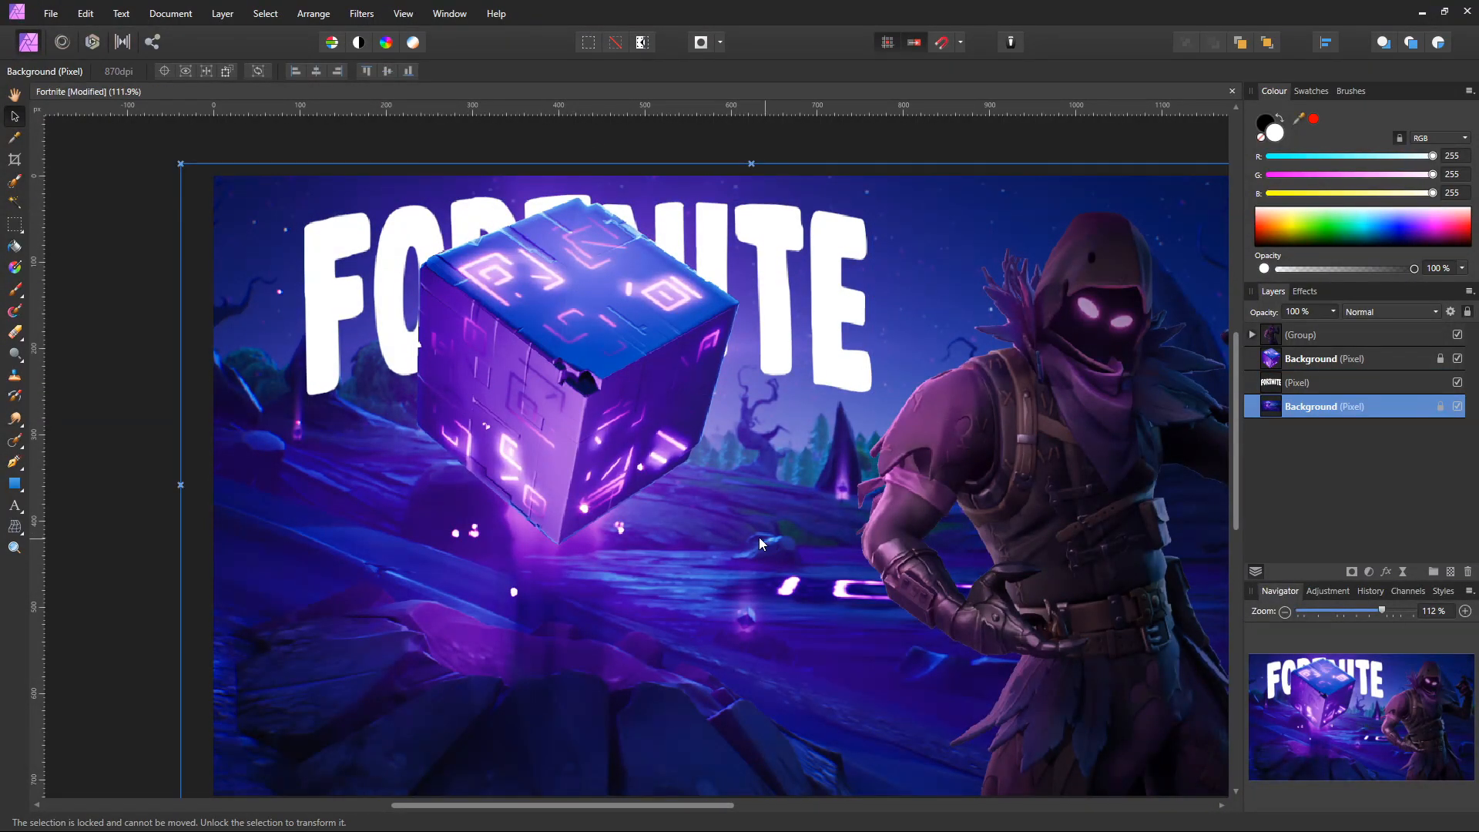
pyautogui.scroll(-3, 698, 507)
pyautogui.moveTo(818, 499); pyautogui.dragTo(805, 442)
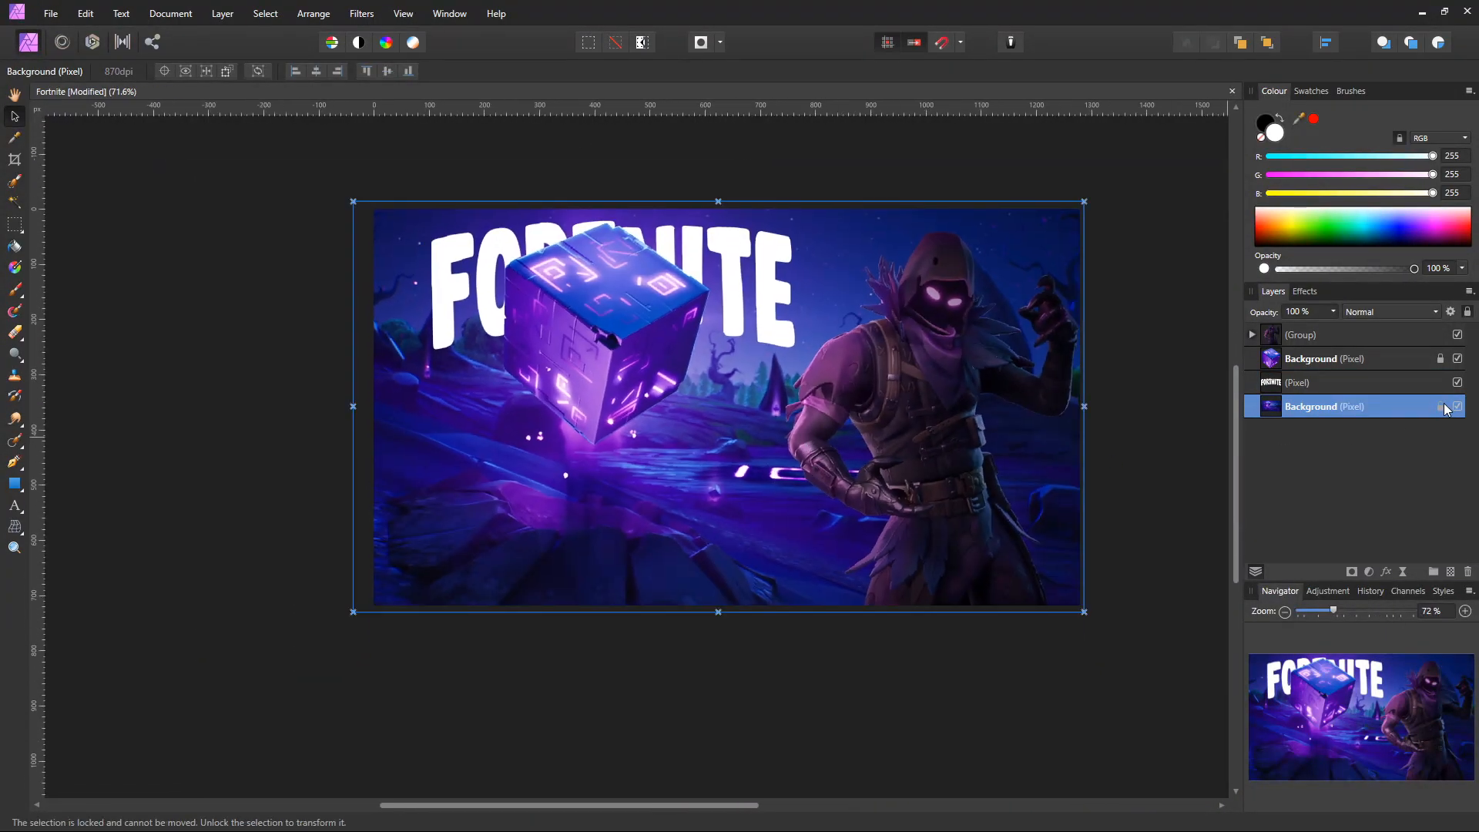
pyautogui.click(1441, 406)
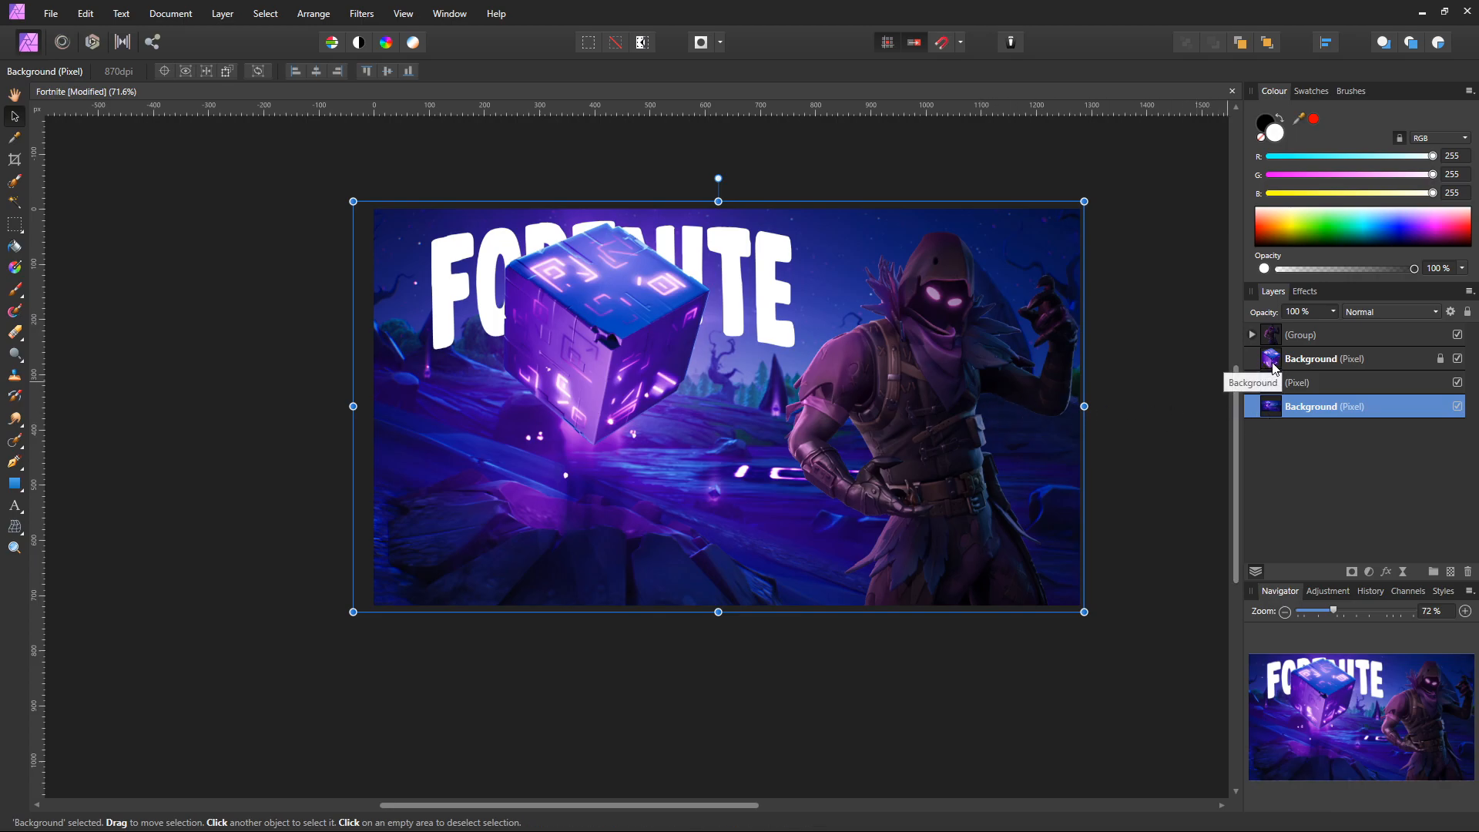
pyautogui.keyDown('ctrl'); pyautogui.click(1310, 360); pyautogui.keyUp('ctrl')
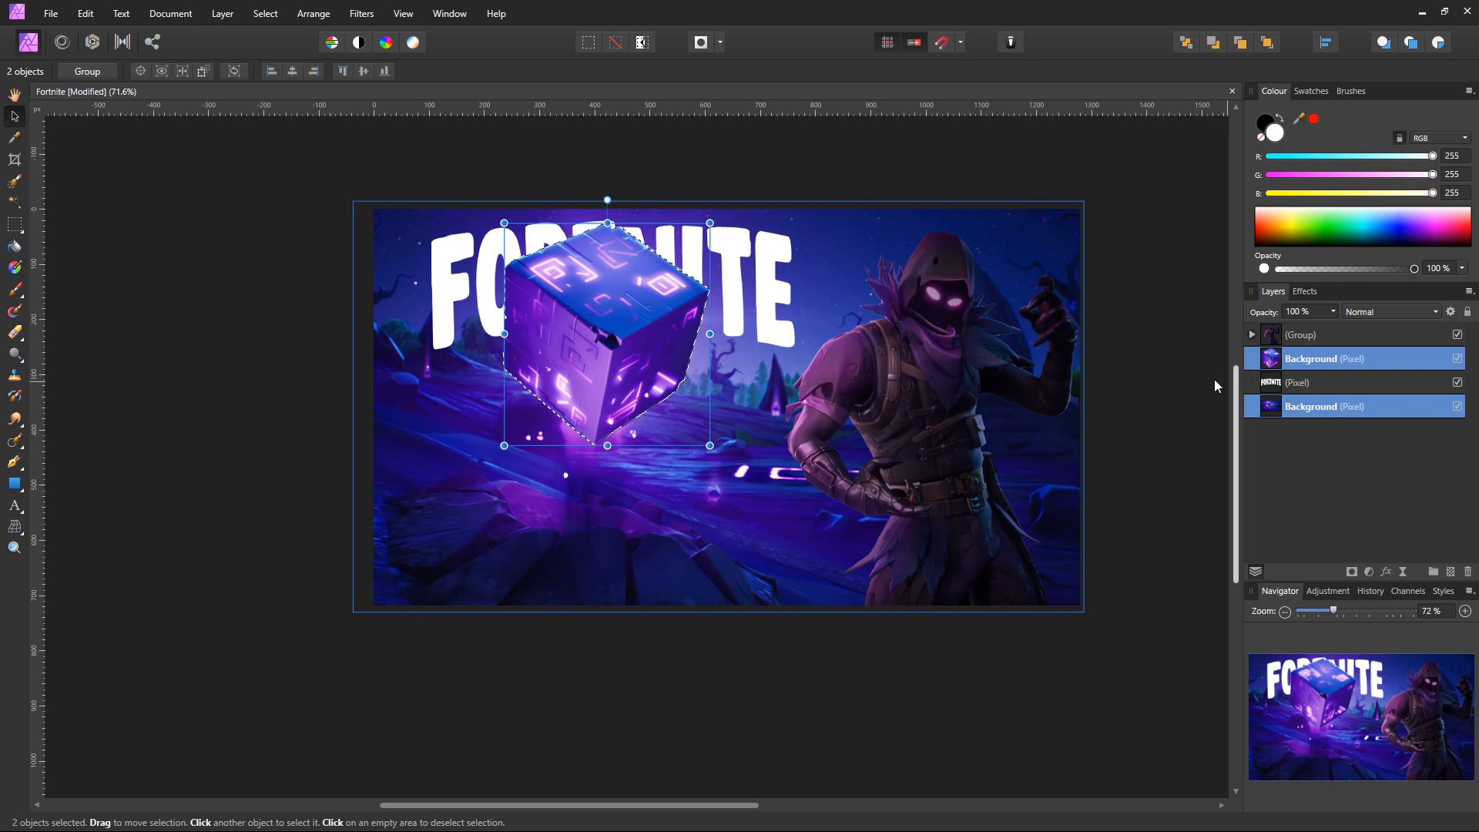
pyautogui.moveTo(831, 281)
pyautogui.mouseDown()
pyautogui.moveTo(826, 324)
pyautogui.moveTo(826, 303)
pyautogui.mouseUp()
# Step: Try to adjust the background and cube layers upward over the empty strip along the canvas's upper edge
pyautogui.scroll(3, 728, 228)
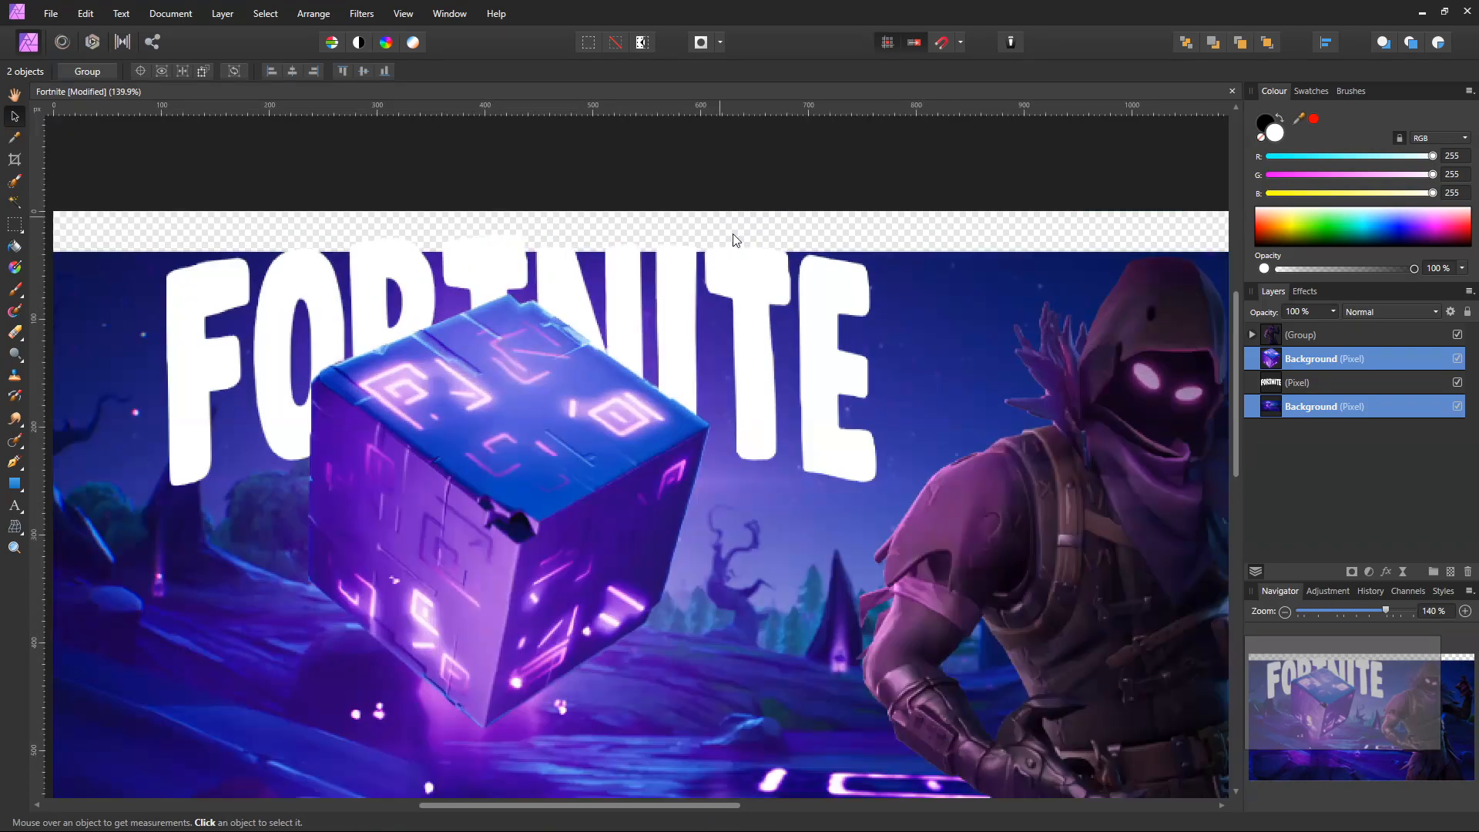
pyautogui.scroll(-1, 727, 251)
pyautogui.moveTo(747, 267); pyautogui.dragTo(747, 237)
pyautogui.hotkey('ctrl', 'z')
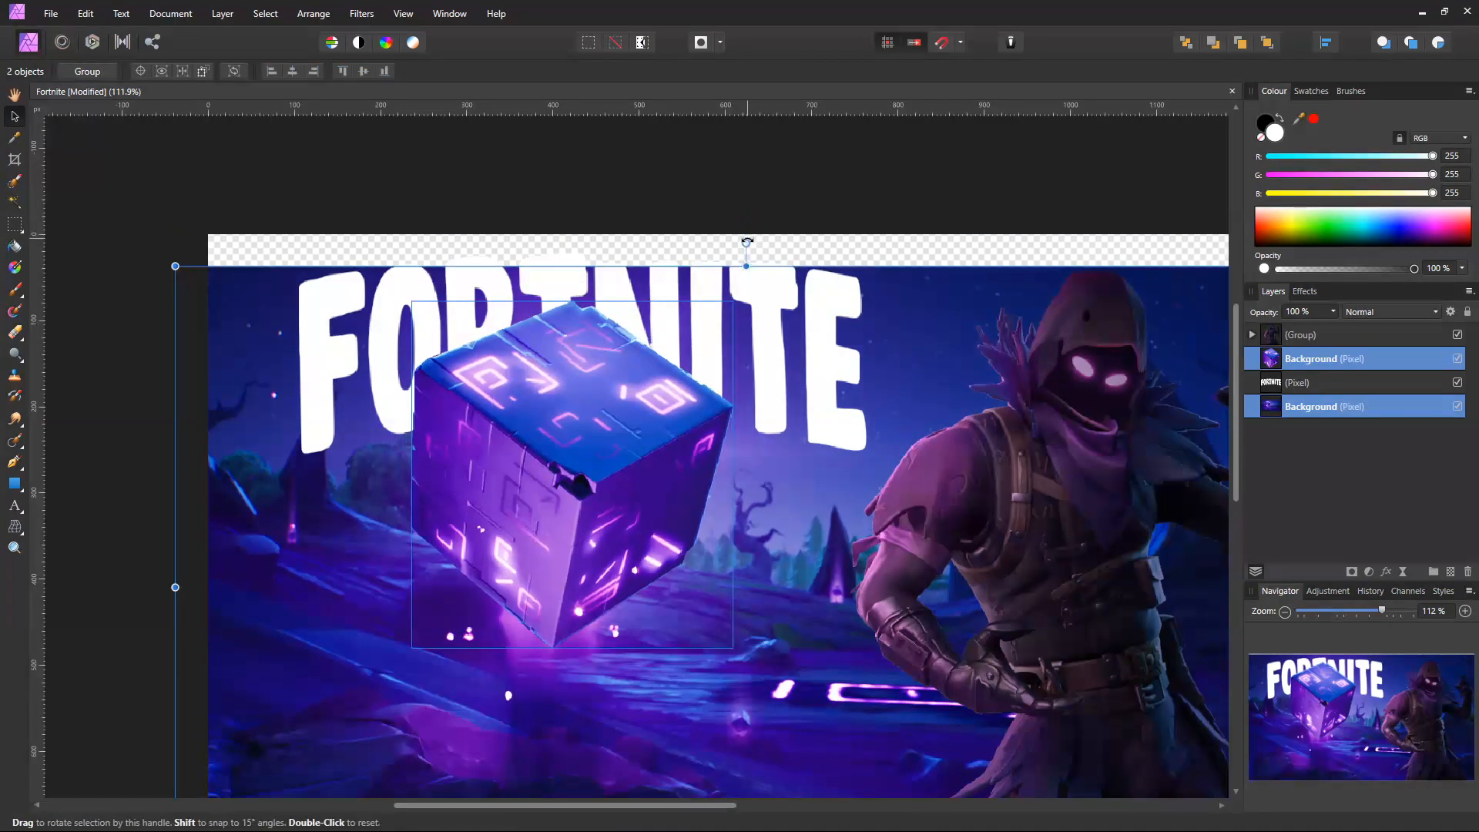
# Step: Duplicate the full background layer and hide the Raven group, cube cutout and FORTNITE title layers
pyautogui.moveTo(935, 288); pyautogui.dragTo(915, 307)
pyautogui.click(1271, 362)
pyautogui.click(1268, 414)
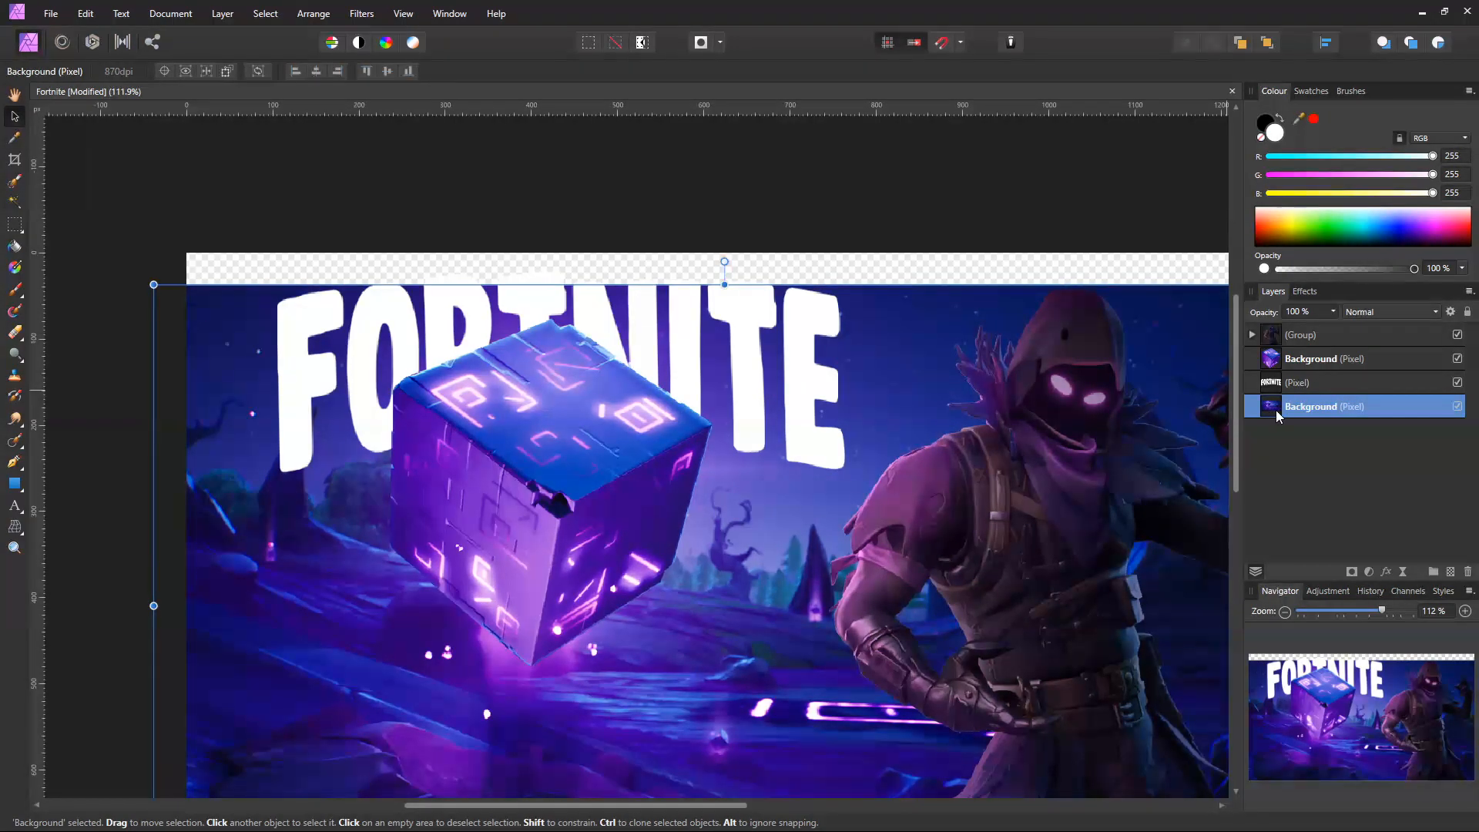
pyautogui.hotkey('ctrl', 'j')
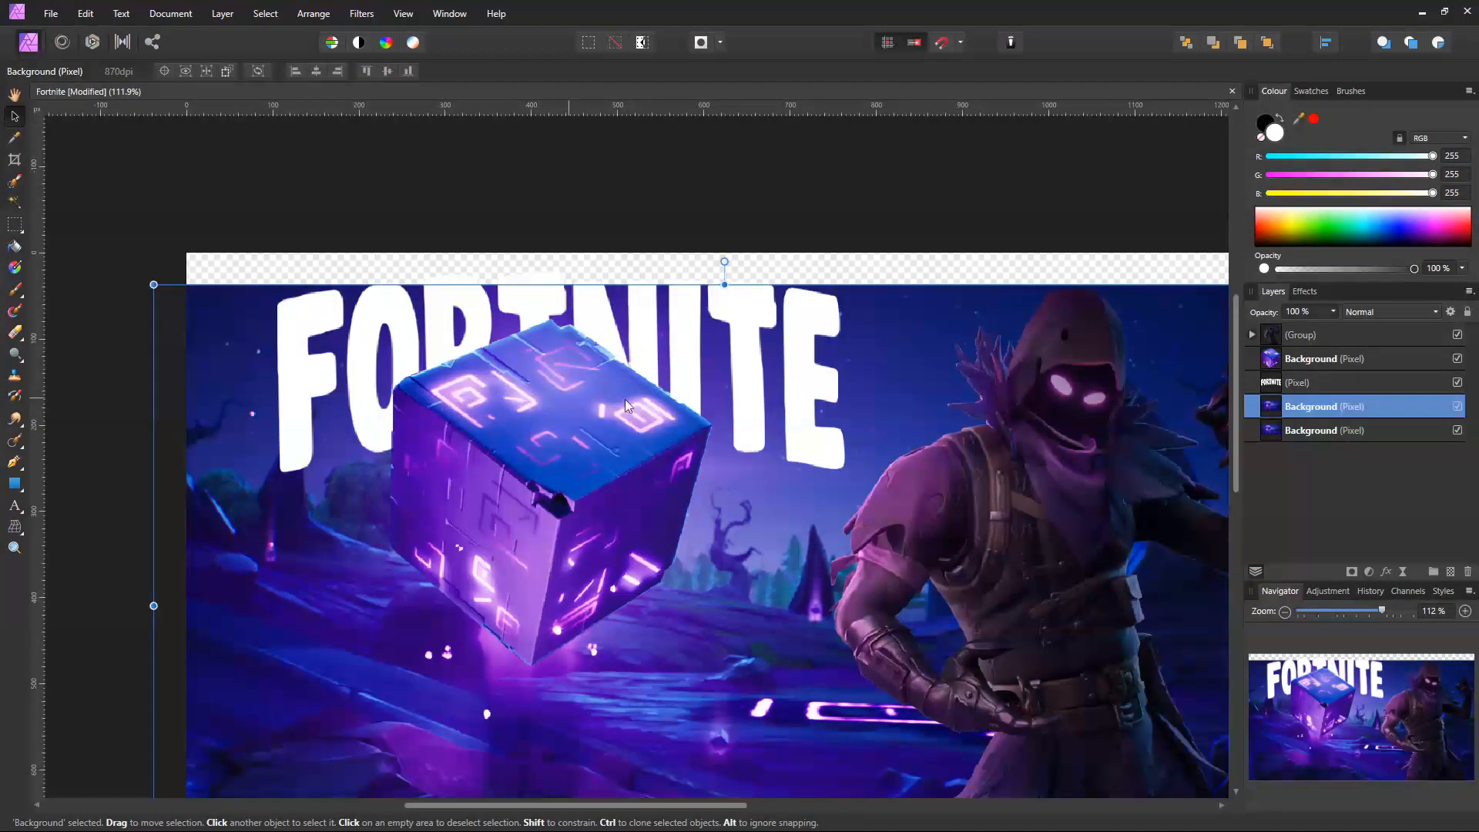
pyautogui.click(1457, 335)
pyautogui.click(1457, 382)
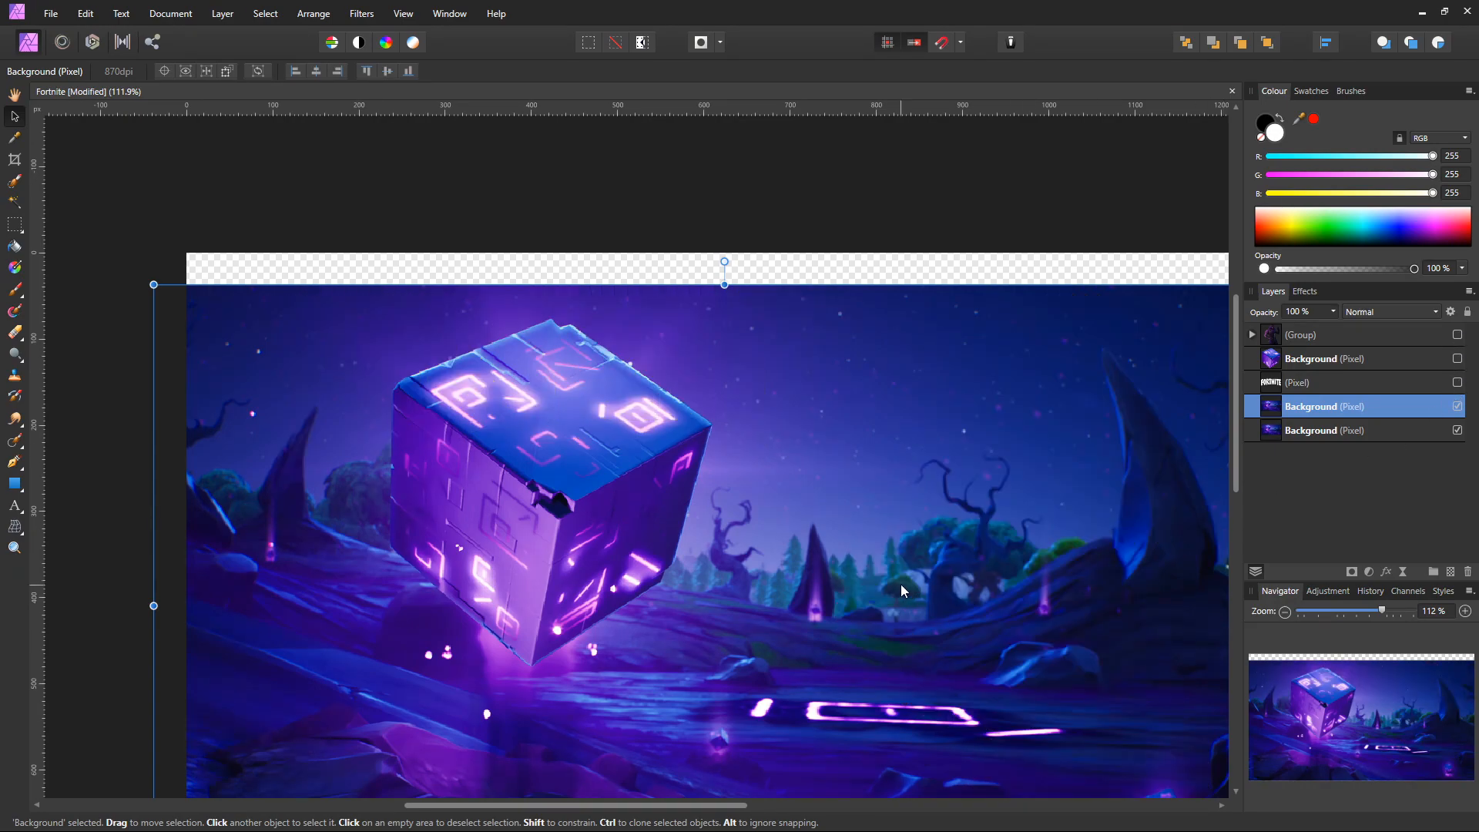
# Step: Move the duplicated background above the canvas and flip it vertically to cover the empty strip
pyautogui.scroll(-5, 900, 584)
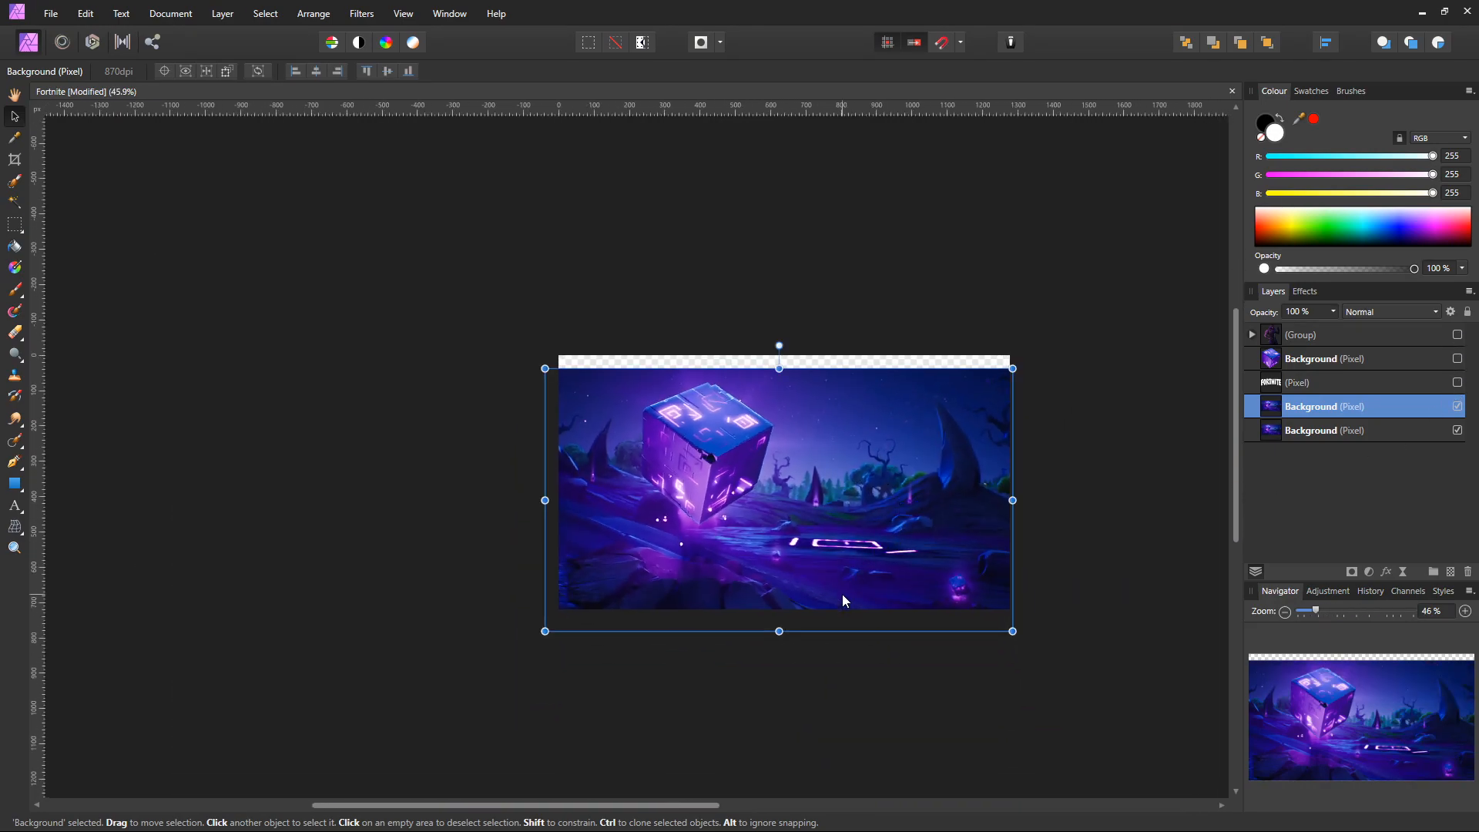
pyautogui.moveTo(832, 590); pyautogui.dragTo(862, 303)
pyautogui.rightClick(861, 304)
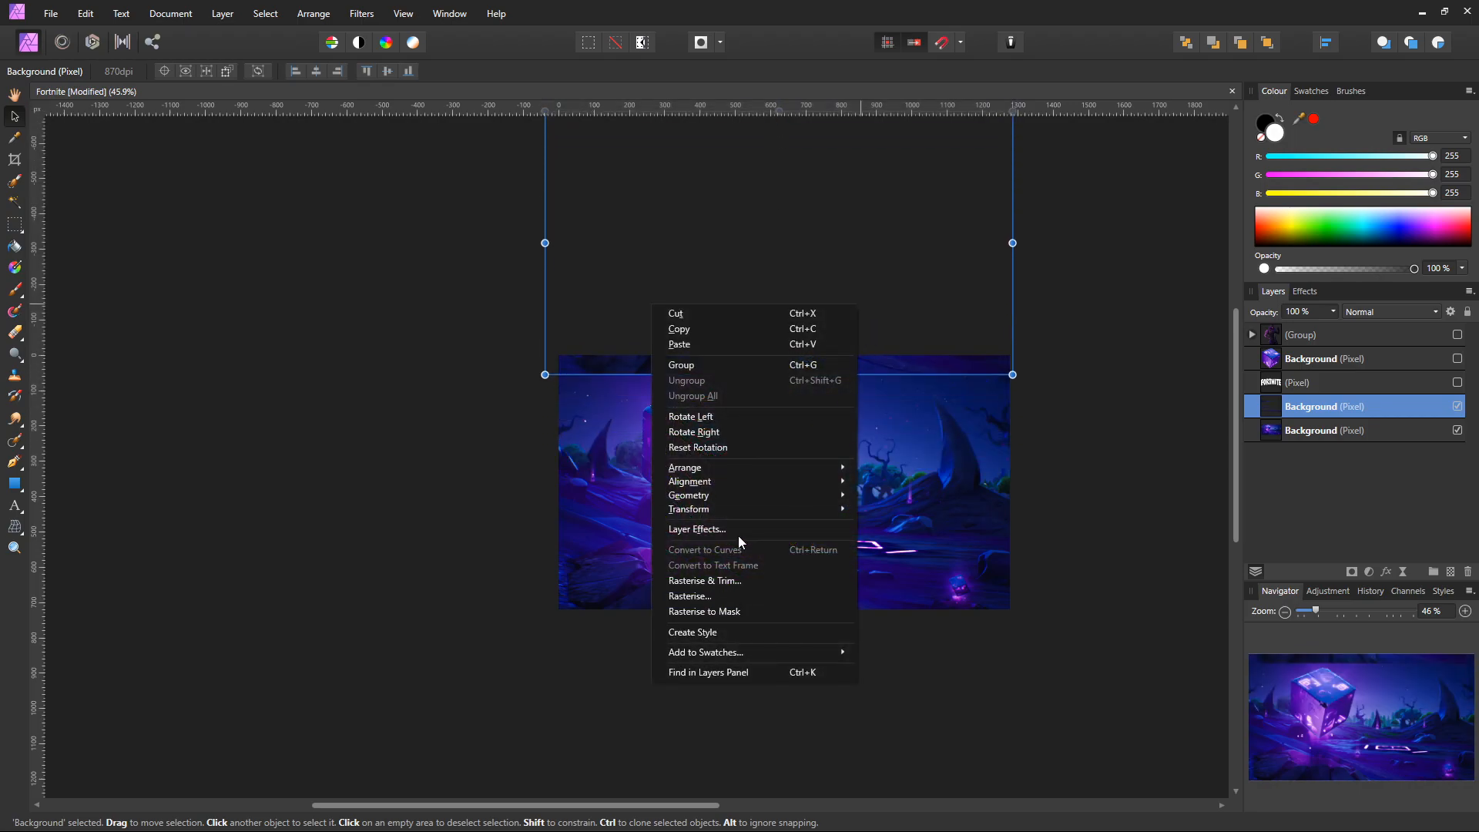
pyautogui.moveTo(738, 511)
pyautogui.click(607, 561)
# Step: Fit the flipped background copy against the original's upper edge and shift it slightly to the left
pyautogui.scroll(8, 752, 410)
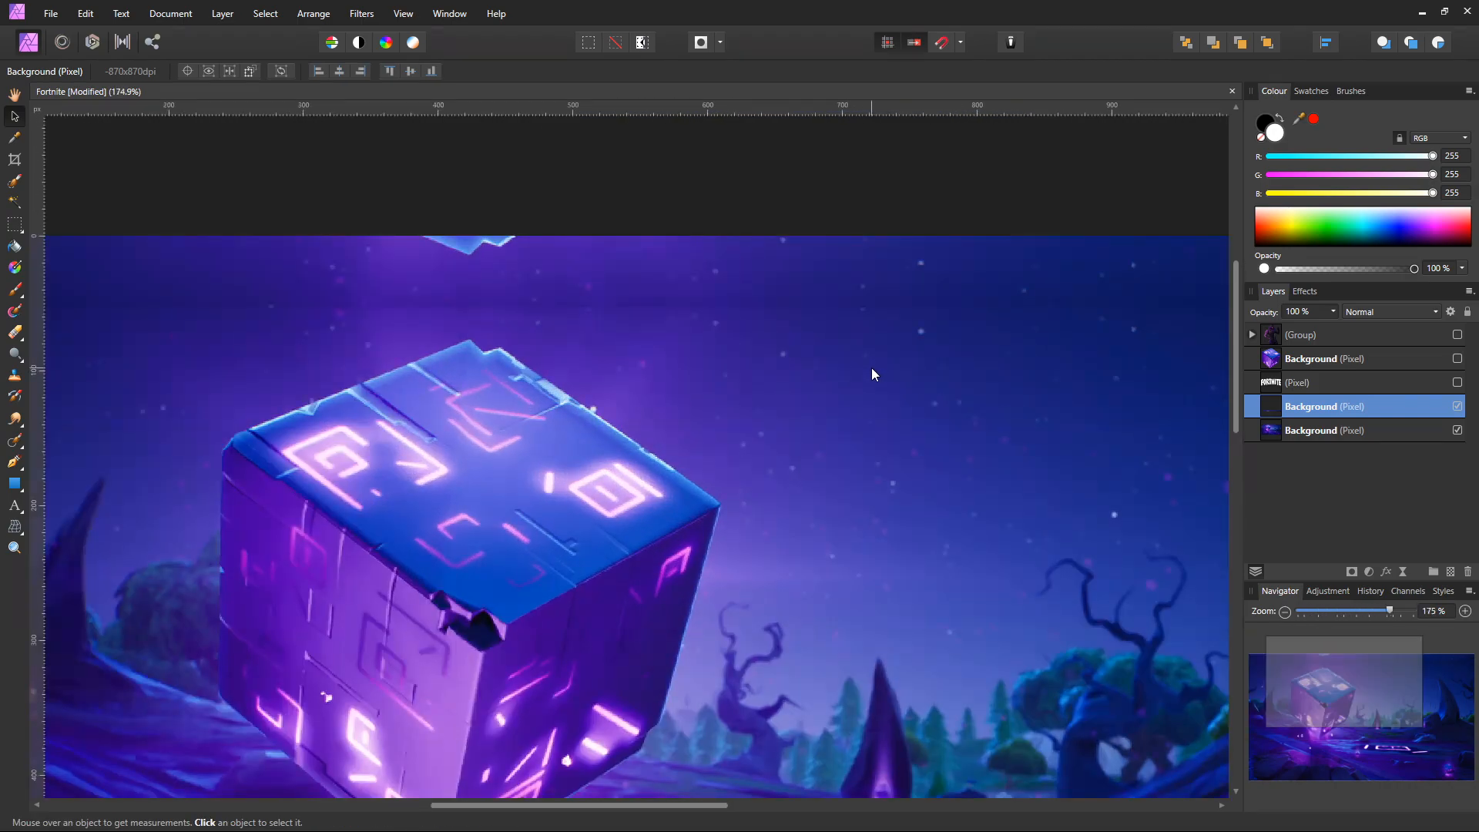
pyautogui.scroll(3, 871, 375)
pyautogui.moveTo(871, 372); pyautogui.dragTo(870, 388)
pyautogui.scroll(-7, 869, 390)
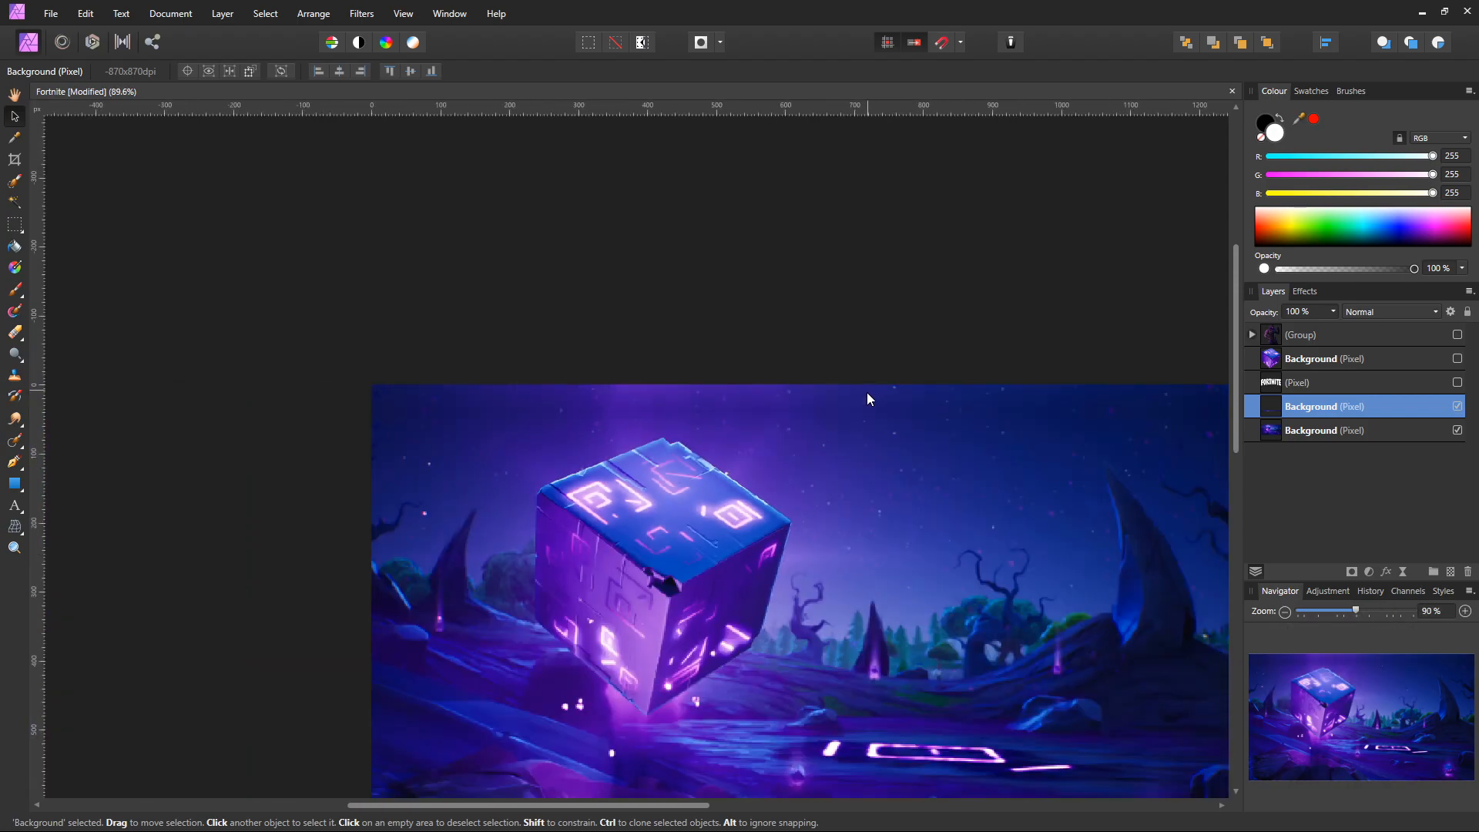
pyautogui.moveTo(672, 363)
pyautogui.mouseDown()
pyautogui.moveTo(693, 362)
pyautogui.moveTo(650, 370)
pyautogui.mouseUp()
pyautogui.scroll(-3, 920, 486)
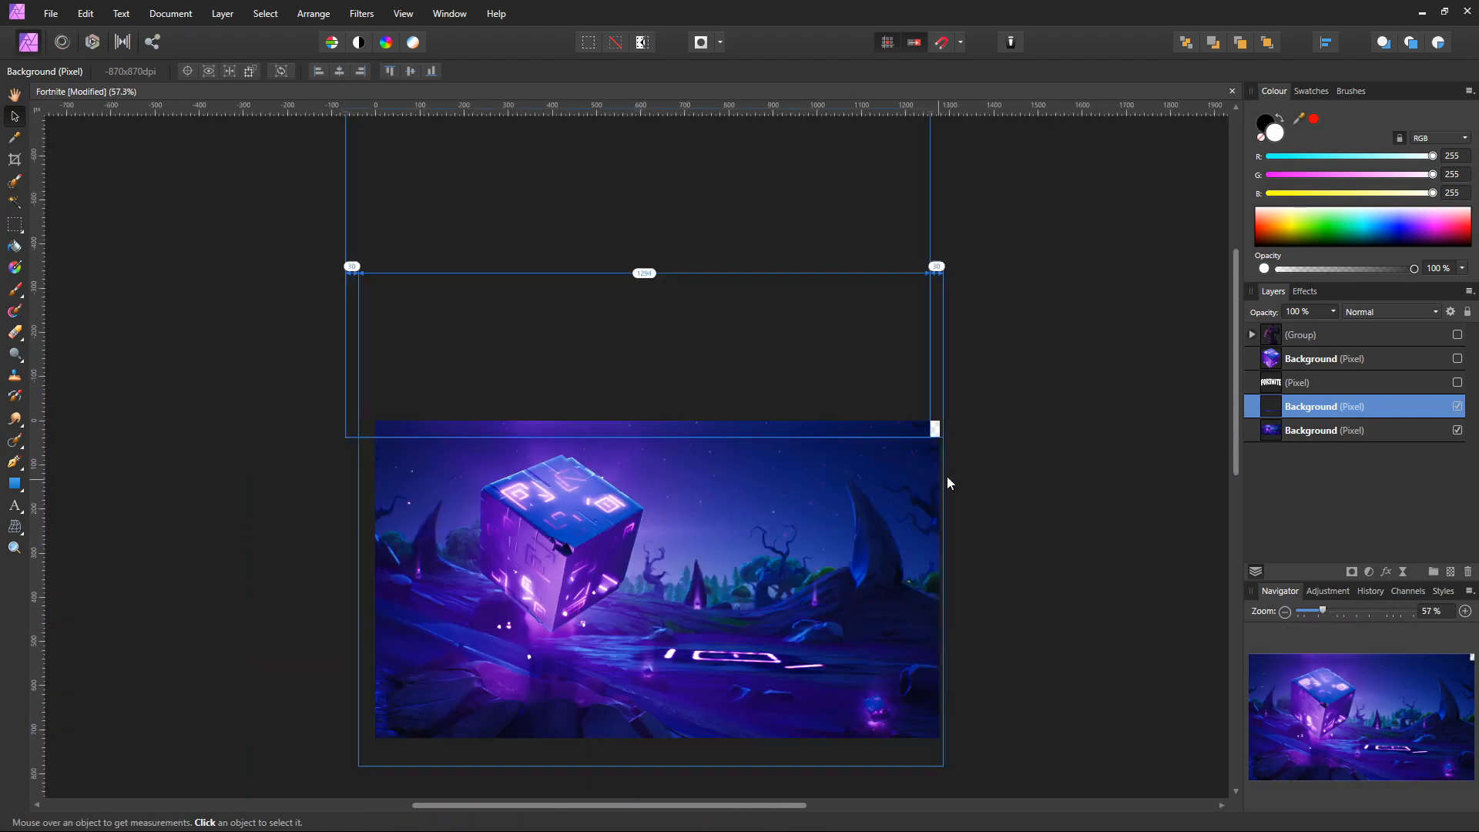
# Step: Widen the flipped background copy to fill the gap at the canvas's upper-right corner
pyautogui.scroll(4, 919, 484)
pyautogui.moveTo(926, 127); pyautogui.dragTo(935, 128)
pyautogui.click(913, 594)
pyautogui.scroll(-4, 902, 601)
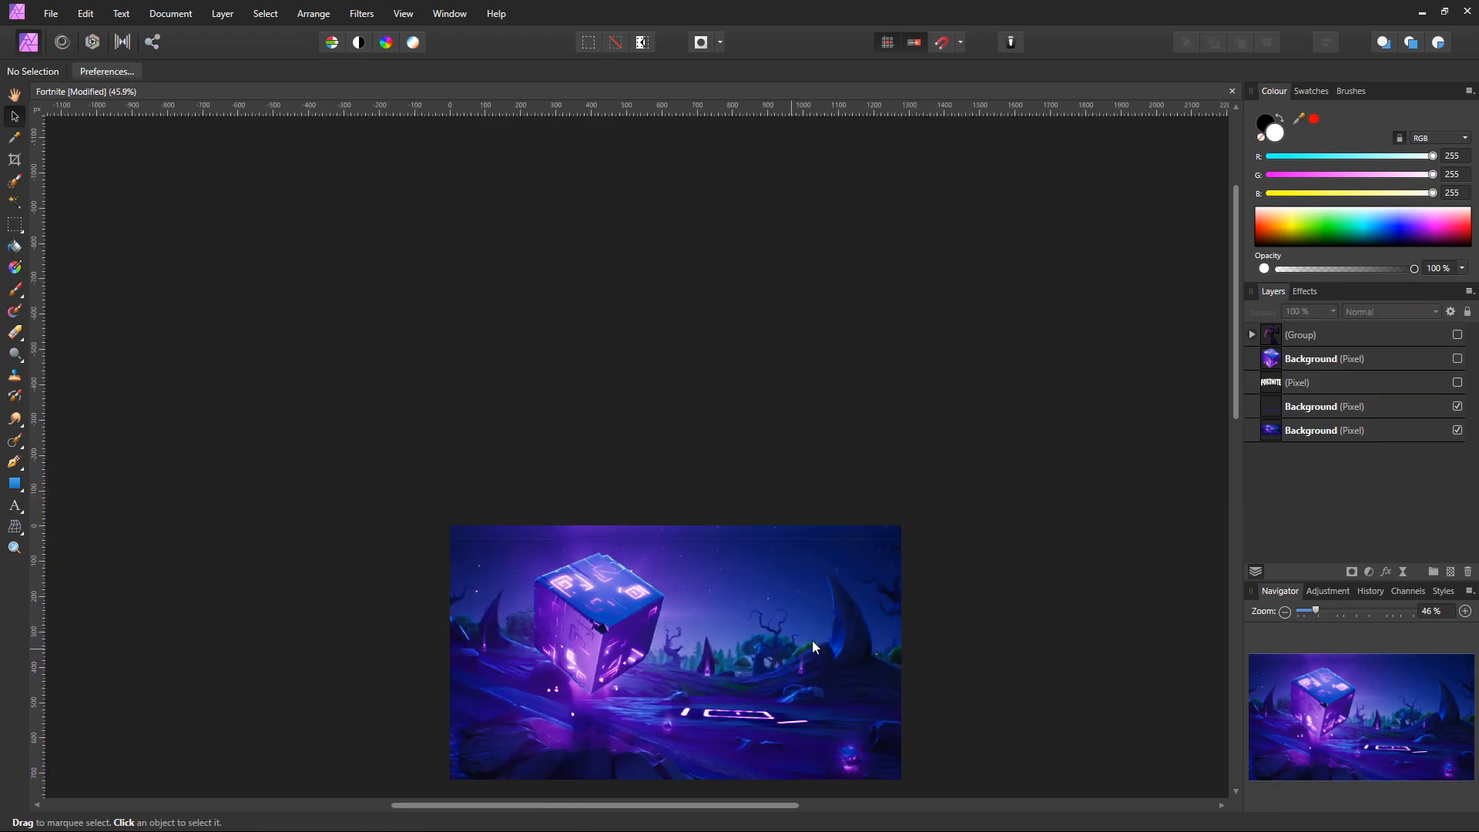
# Step: Examine the seam between the flipped background copy and the original background
pyautogui.scroll(5, 563, 571)
pyautogui.click(621, 467)
pyautogui.scroll(3, 625, 482)
pyautogui.scroll(-3, 259, 684)
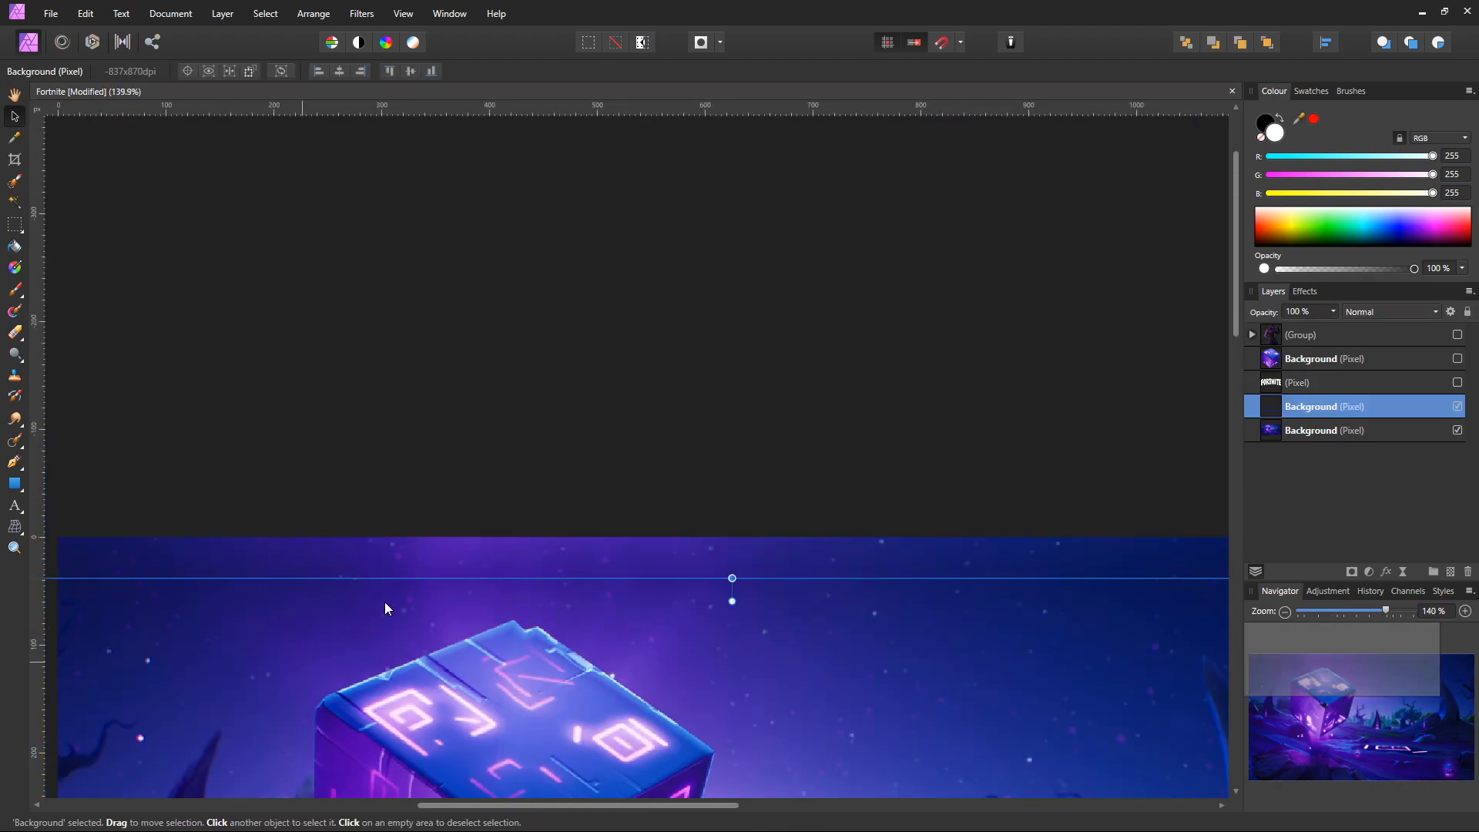
pyautogui.click(268, 670)
pyautogui.moveTo(266, 670); pyautogui.dragTo(748, 536)
# Step: Show the Raven group, cube cutout and FORTNITE title layers again
pyautogui.click(493, 616)
pyautogui.scroll(-2, 674, 678)
pyautogui.moveTo(926, 709); pyautogui.dragTo(526, 493)
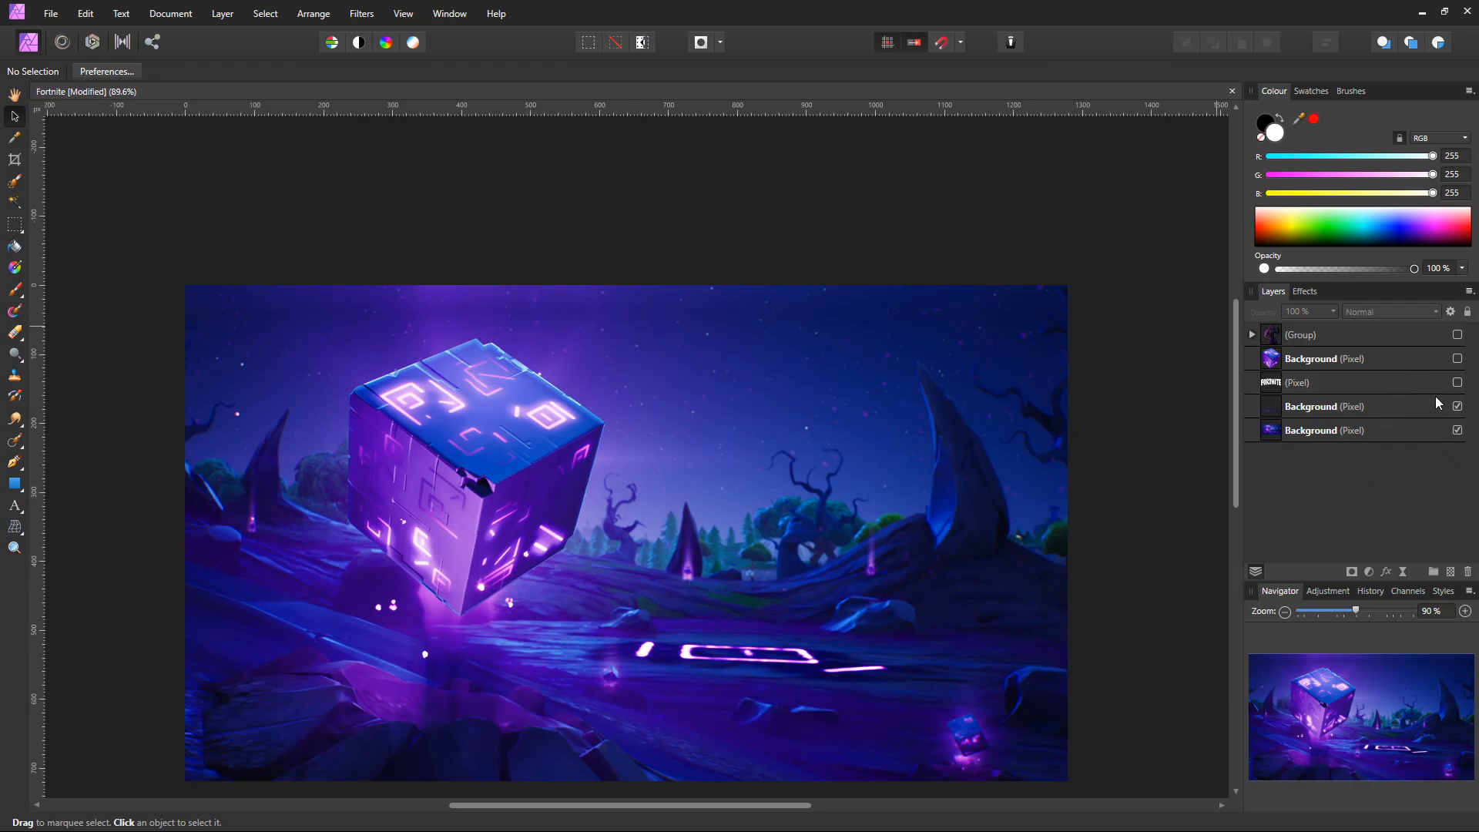
pyautogui.click(1458, 335)
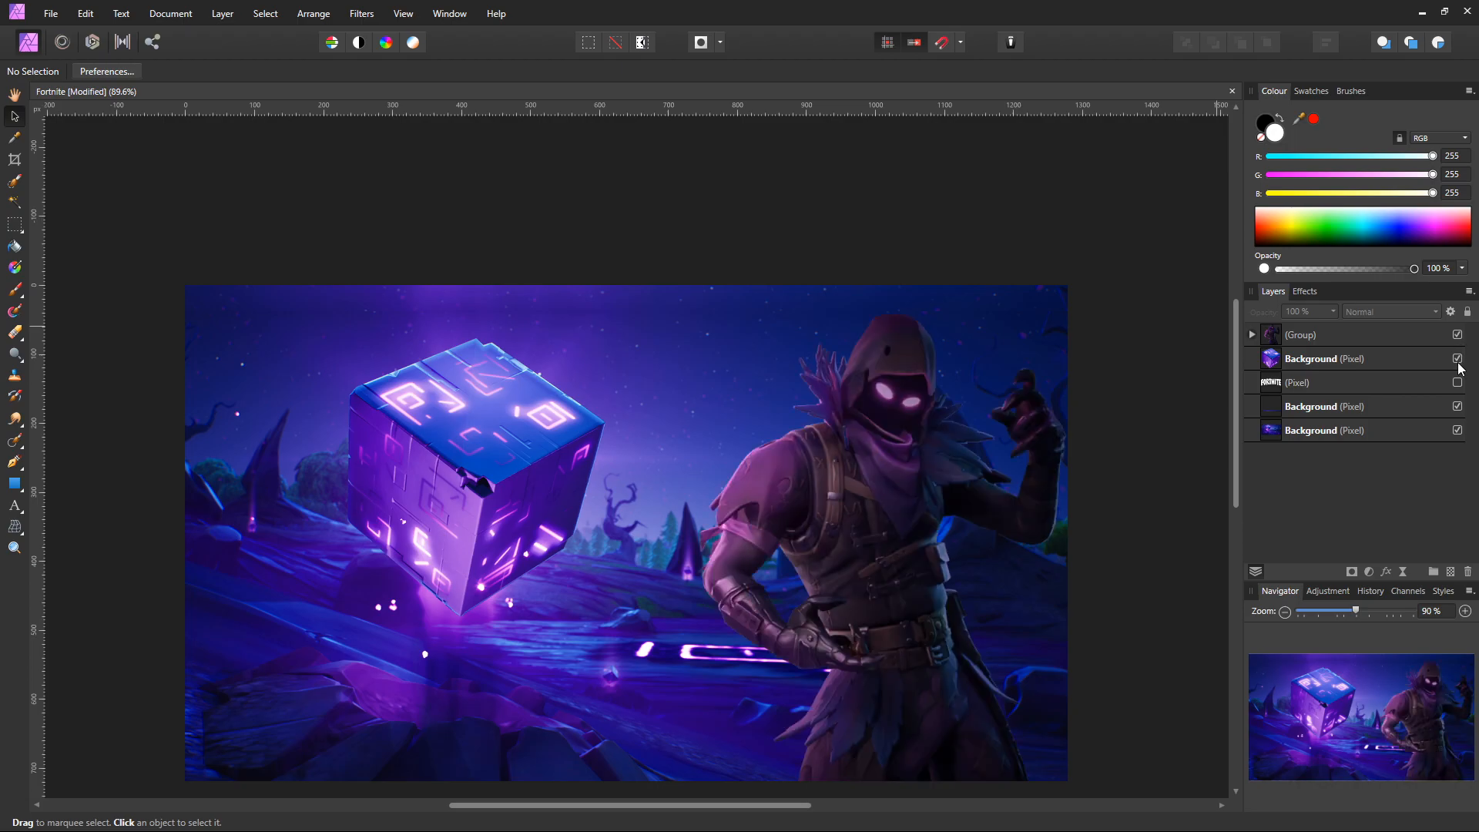
pyautogui.click(1458, 382)
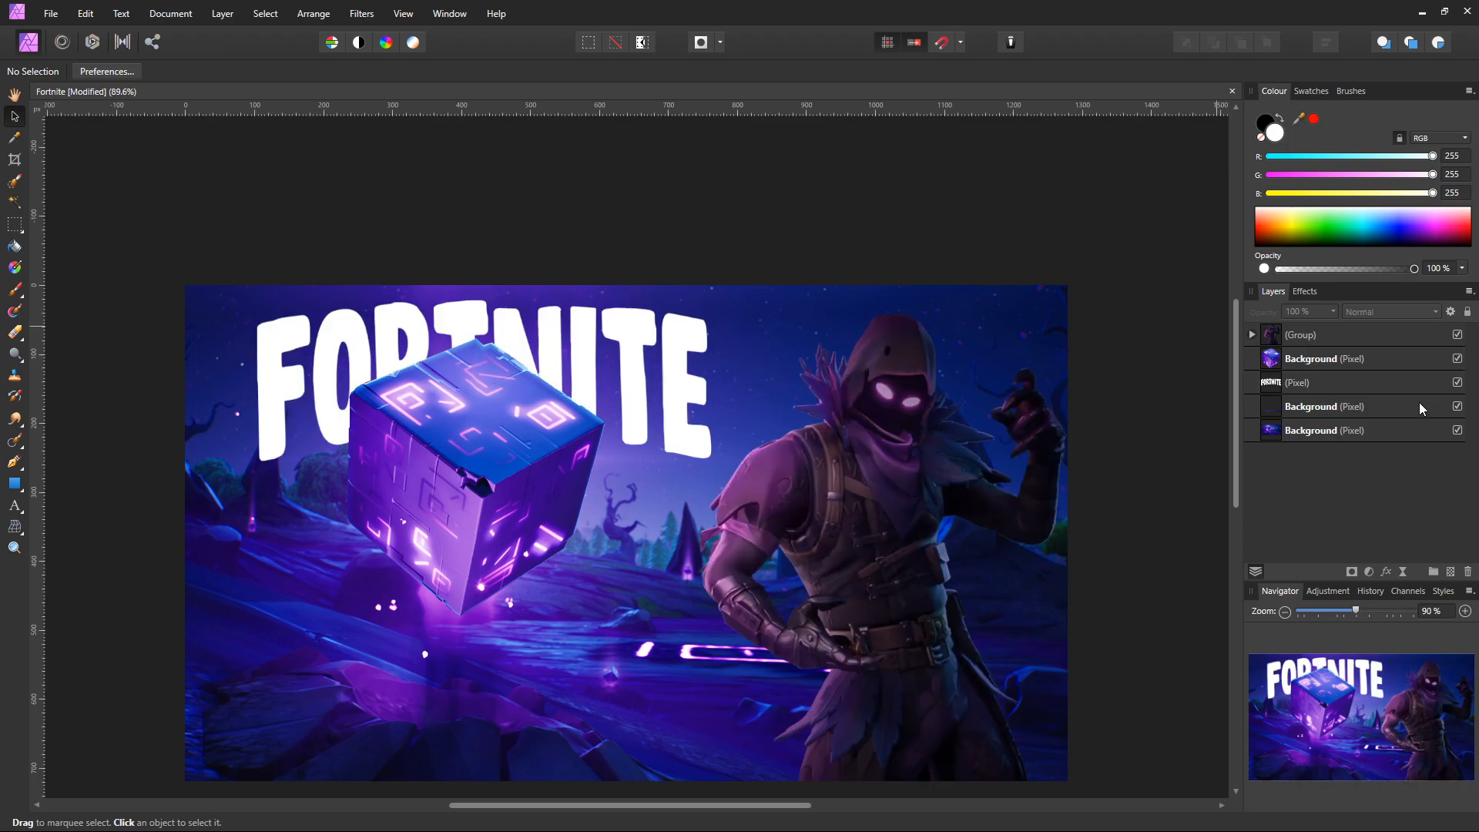
# Step: Widen the FORTNITE title to about 724 px and move it right towards the Raven character
pyautogui.click(591, 376)
pyautogui.moveTo(600, 387); pyautogui.dragTo(603, 380)
pyautogui.moveTo(725, 372); pyautogui.dragTo(745, 373)
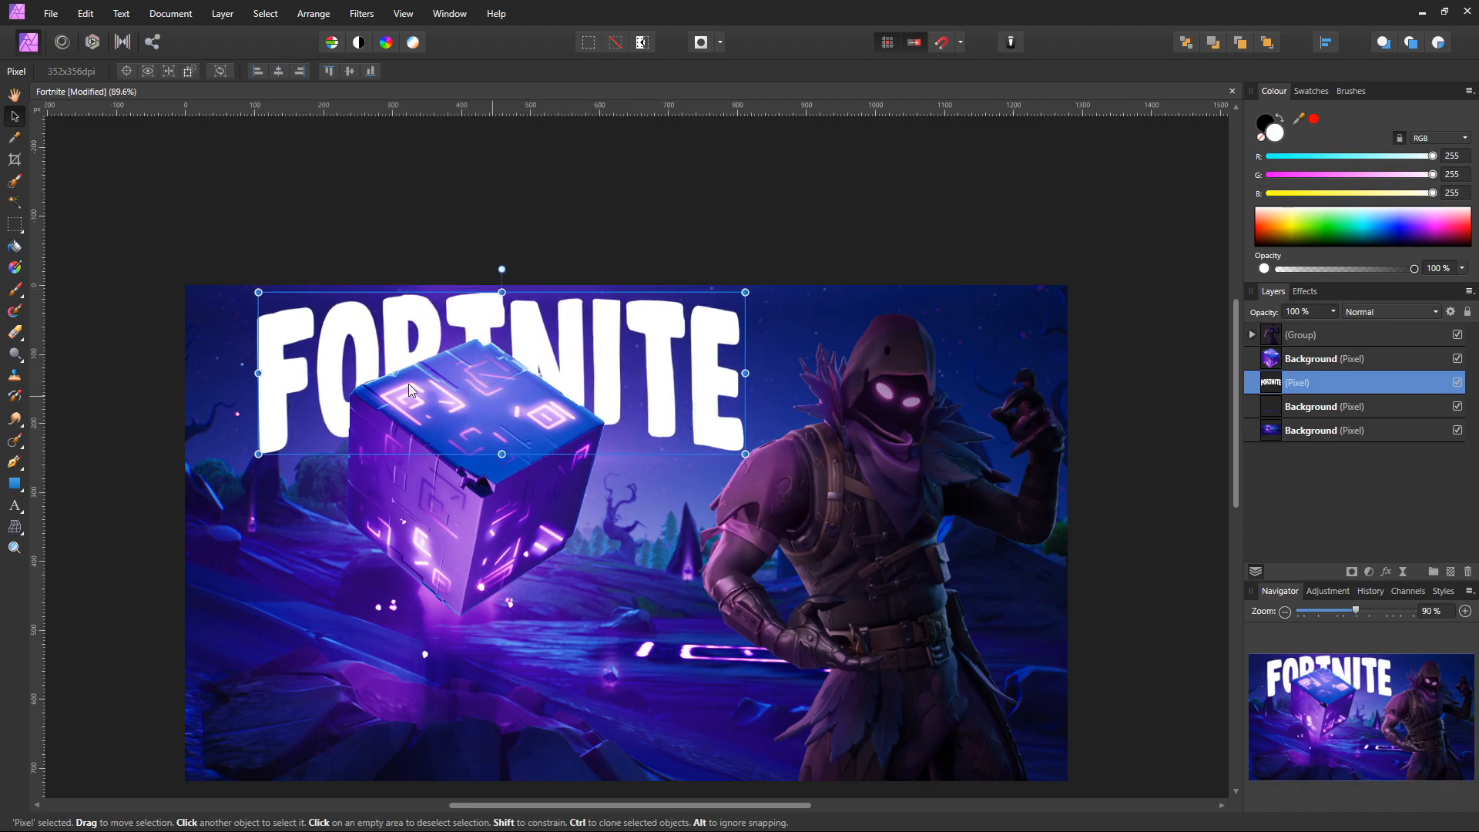
pyautogui.moveTo(258, 373); pyautogui.dragTo(246, 373)
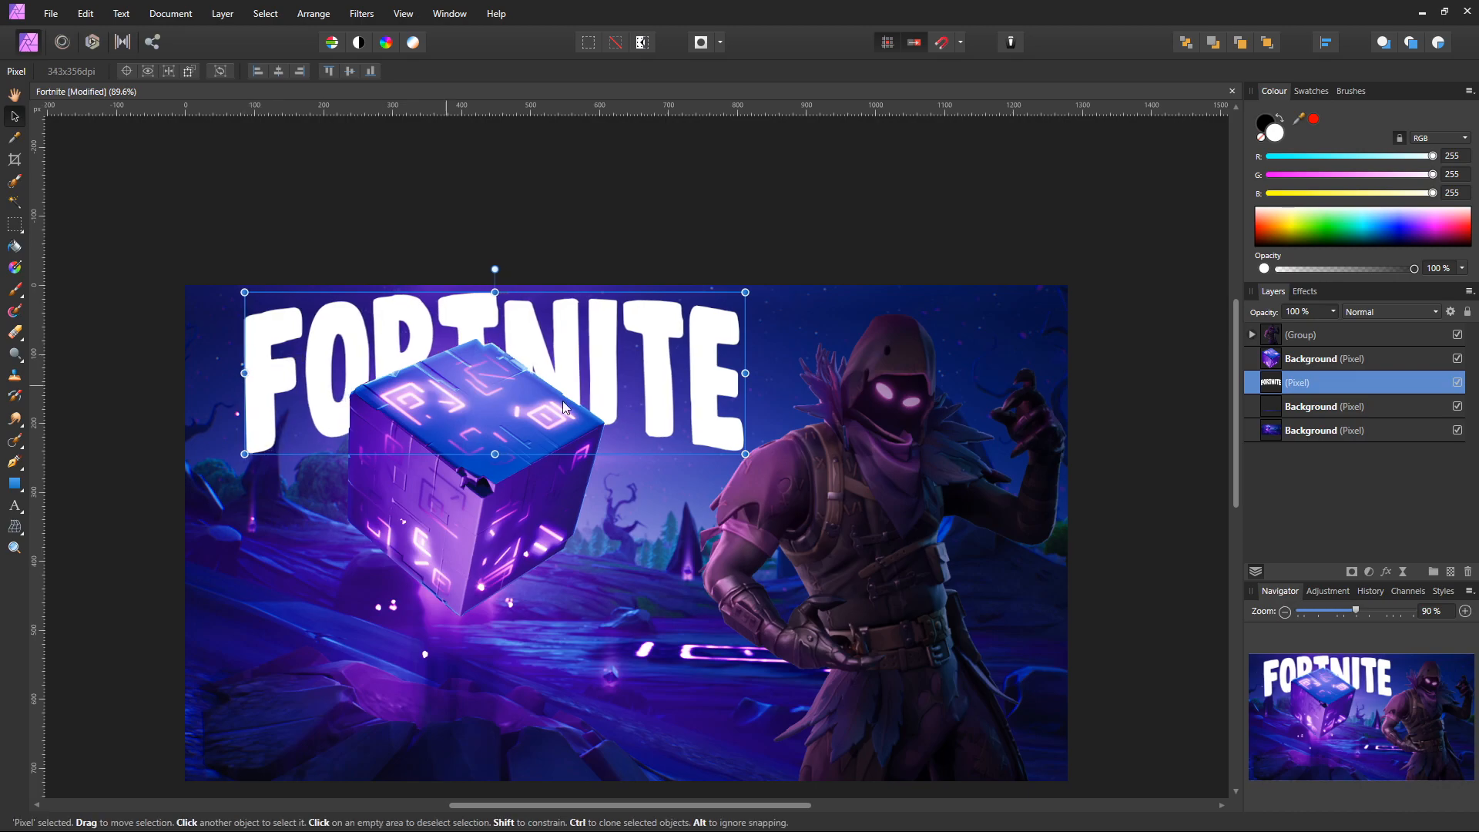
pyautogui.click(809, 509)
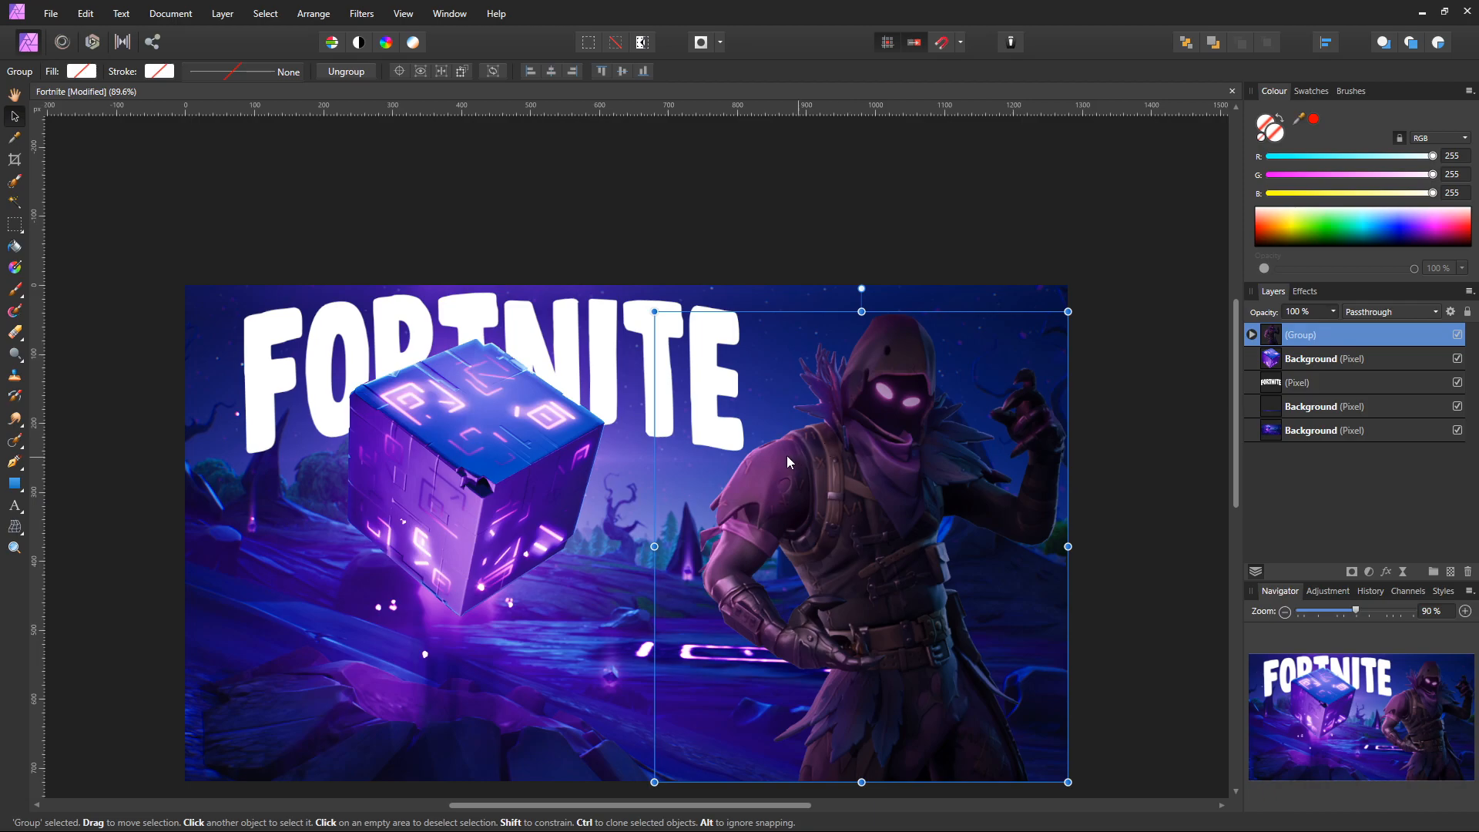
pyautogui.moveTo(603, 344)
pyautogui.mouseDown()
pyautogui.moveTo(597, 357)
pyautogui.moveTo(621, 340)
pyautogui.moveTo(537, 343)
pyautogui.moveTo(616, 339)
pyautogui.mouseUp()
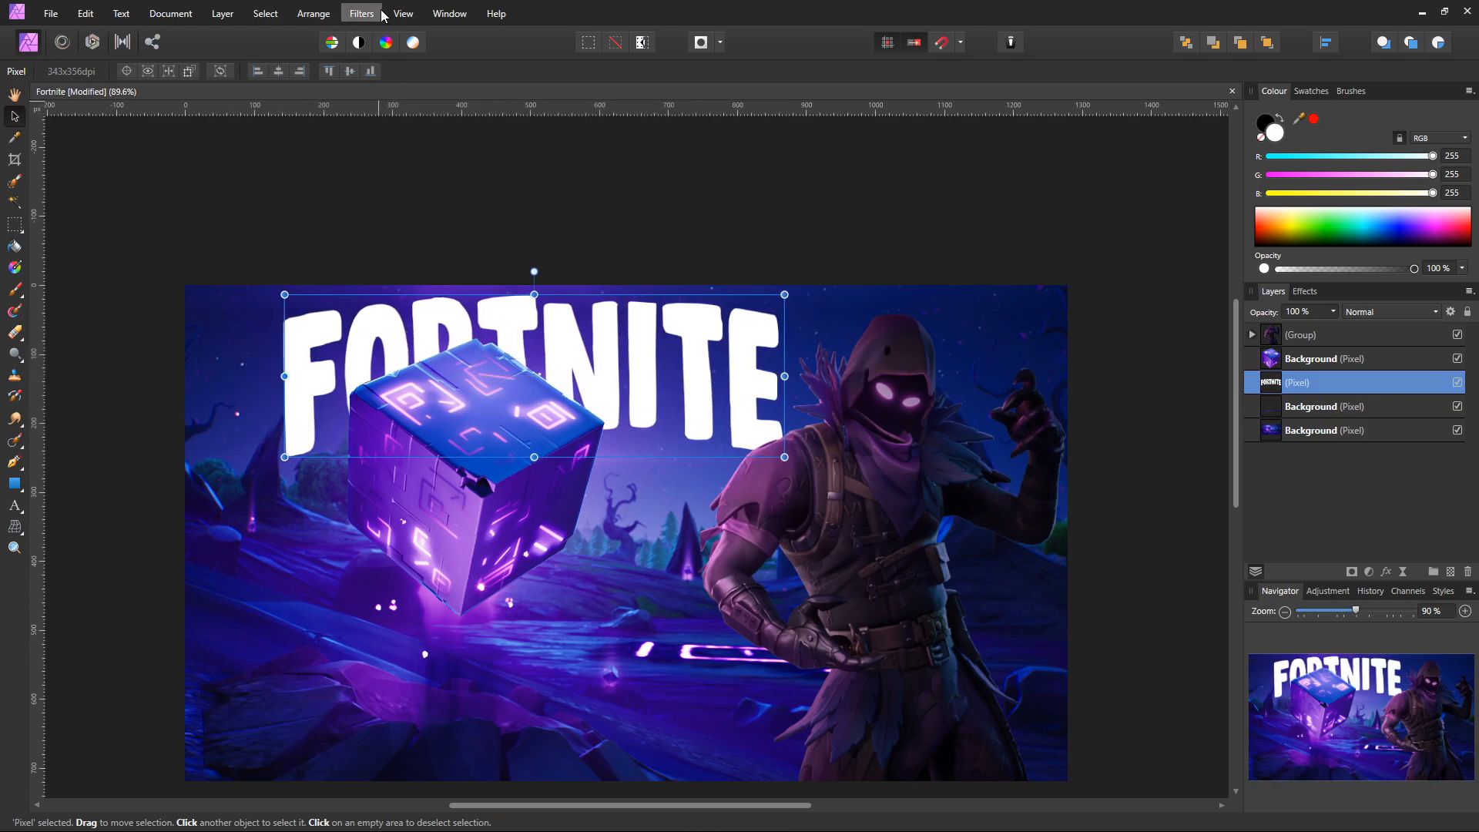
# Step: Add vertical guides at 280 px and 640 px and a horizontal guide at 360 px
pyautogui.moveTo(35, 205); pyautogui.dragTo(379, 215)
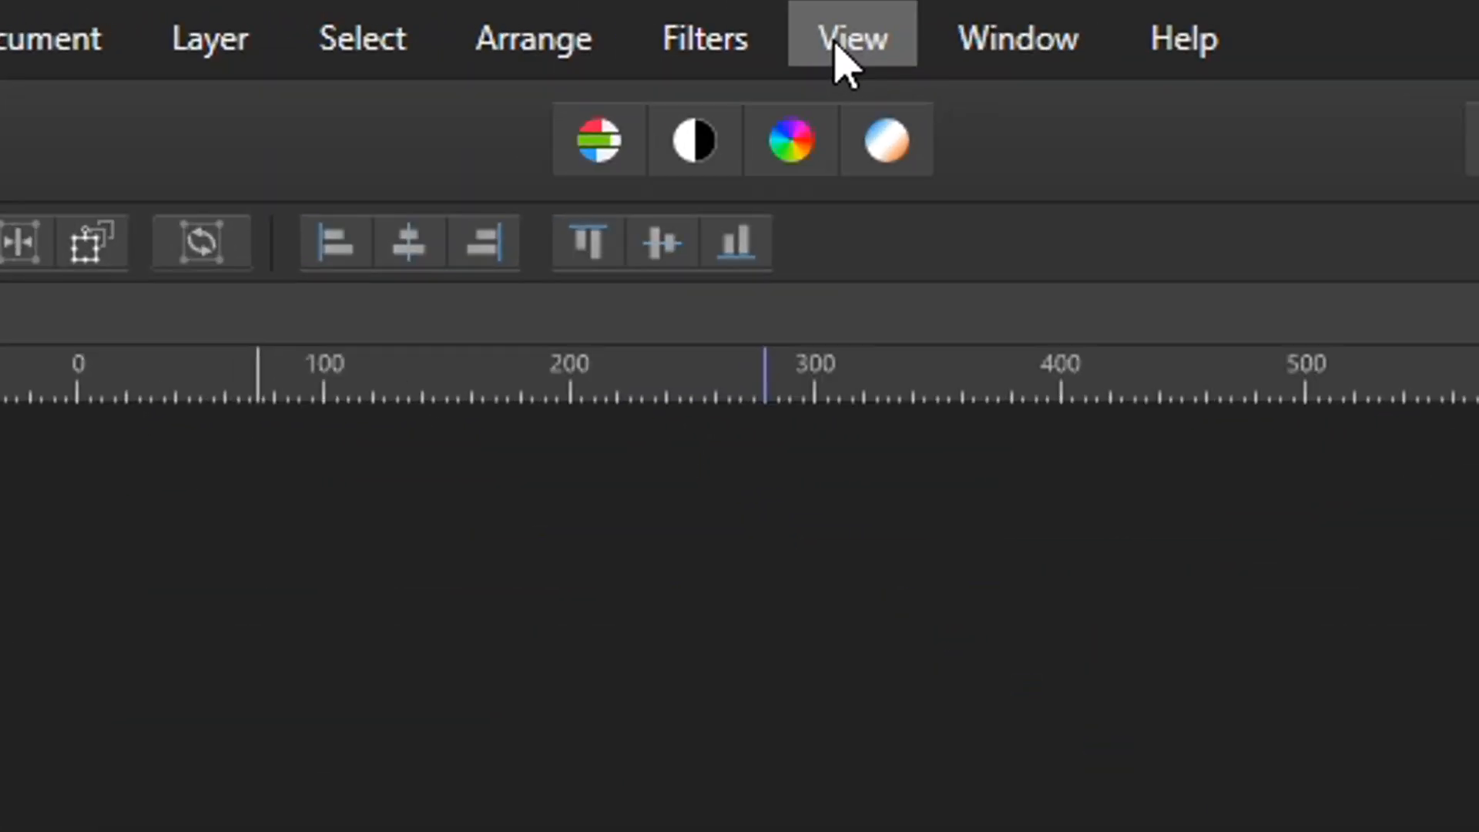
pyautogui.click(844, 54)
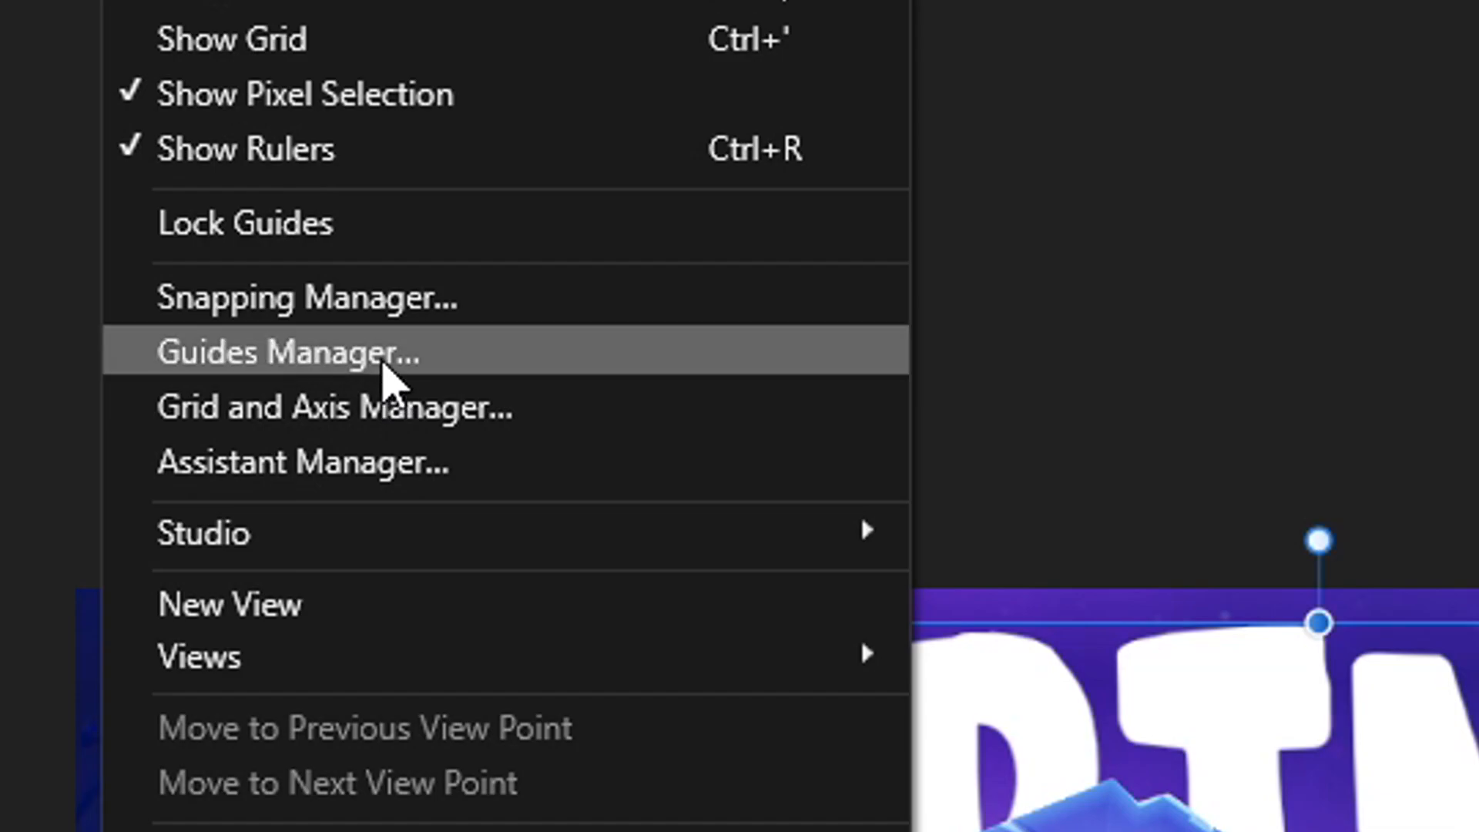
pyautogui.click(385, 359)
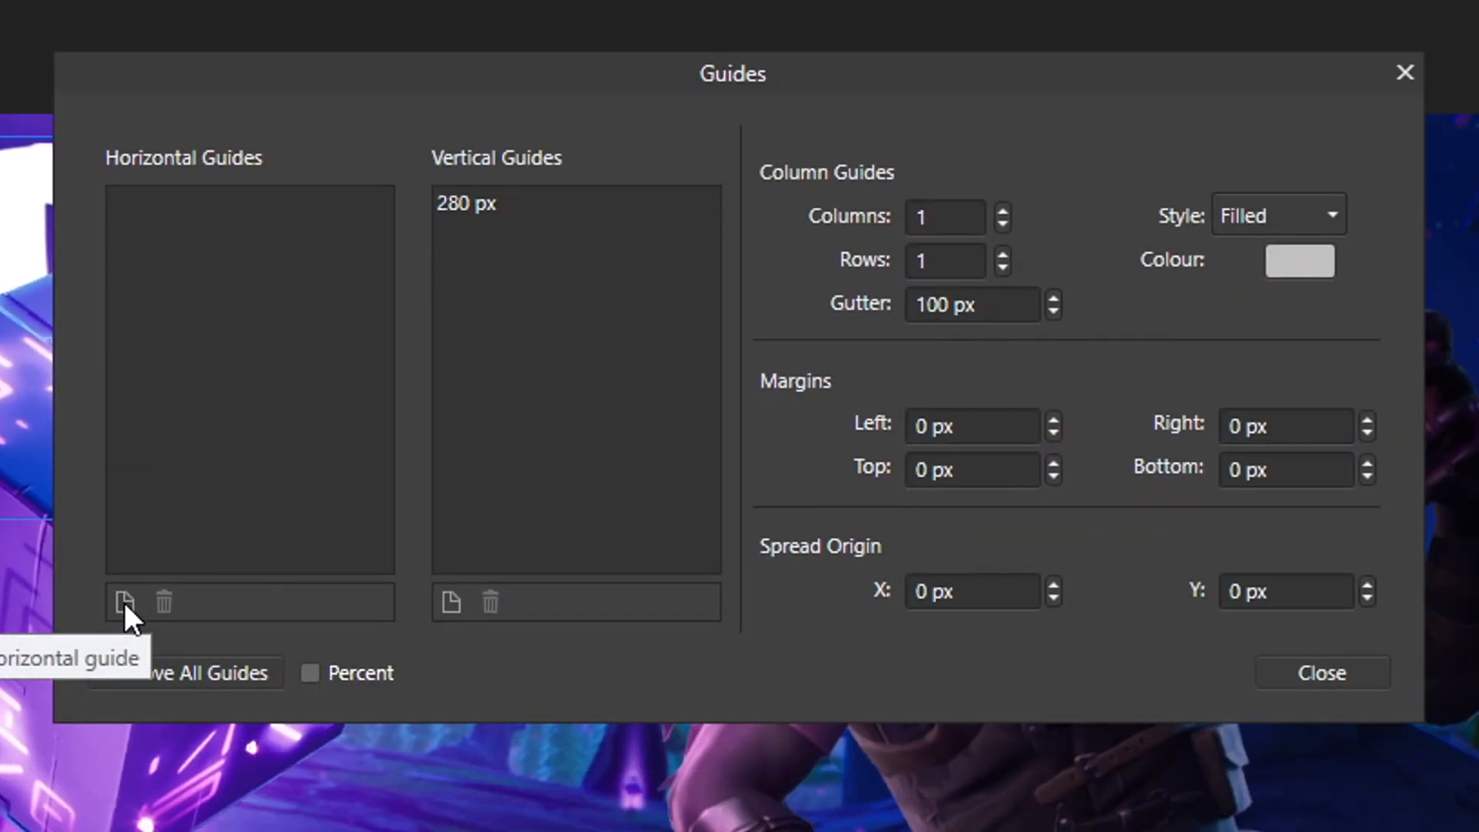
pyautogui.click(123, 602)
pyautogui.click(450, 602)
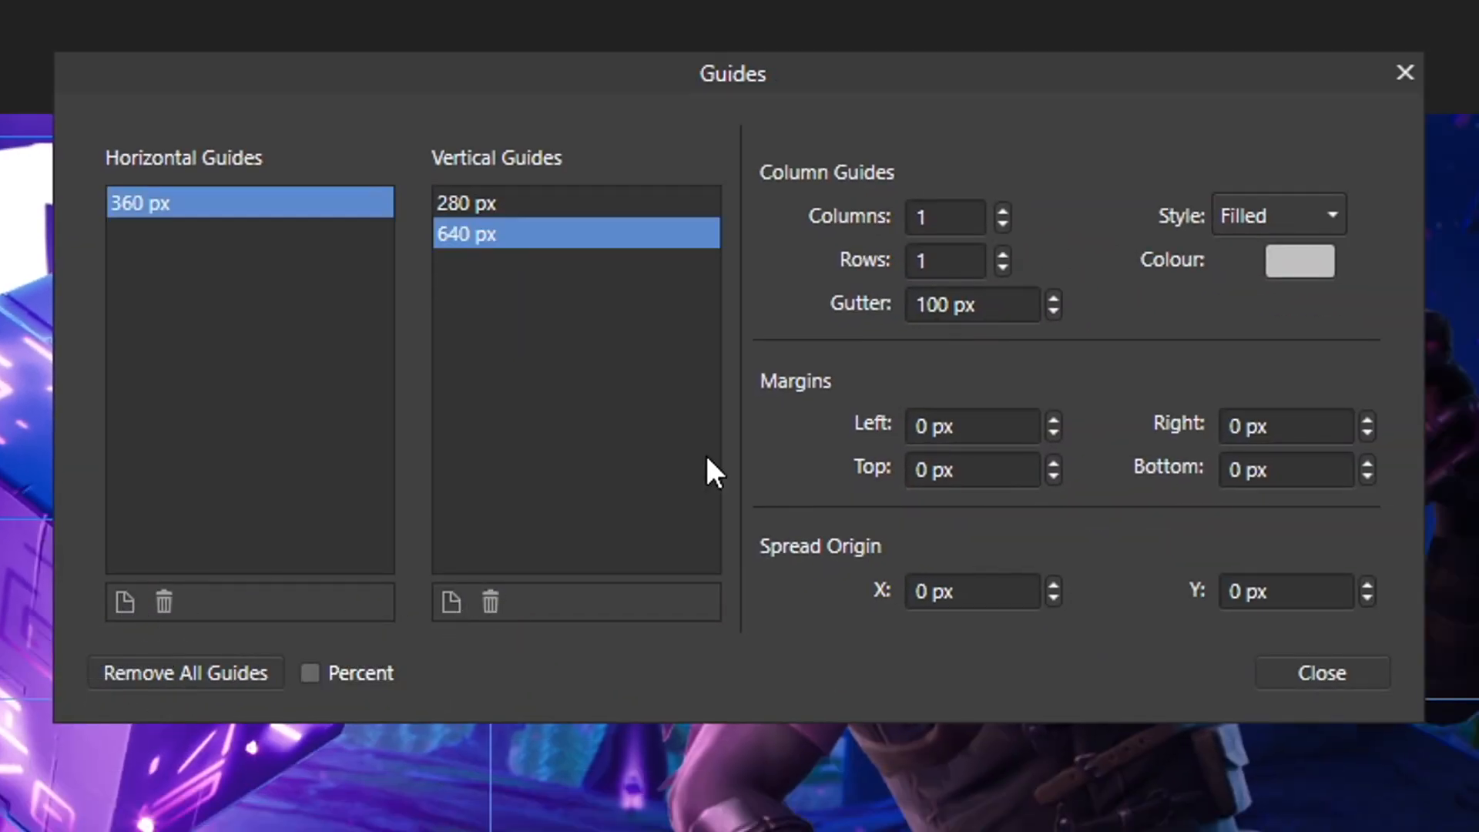
pyautogui.click(1405, 72)
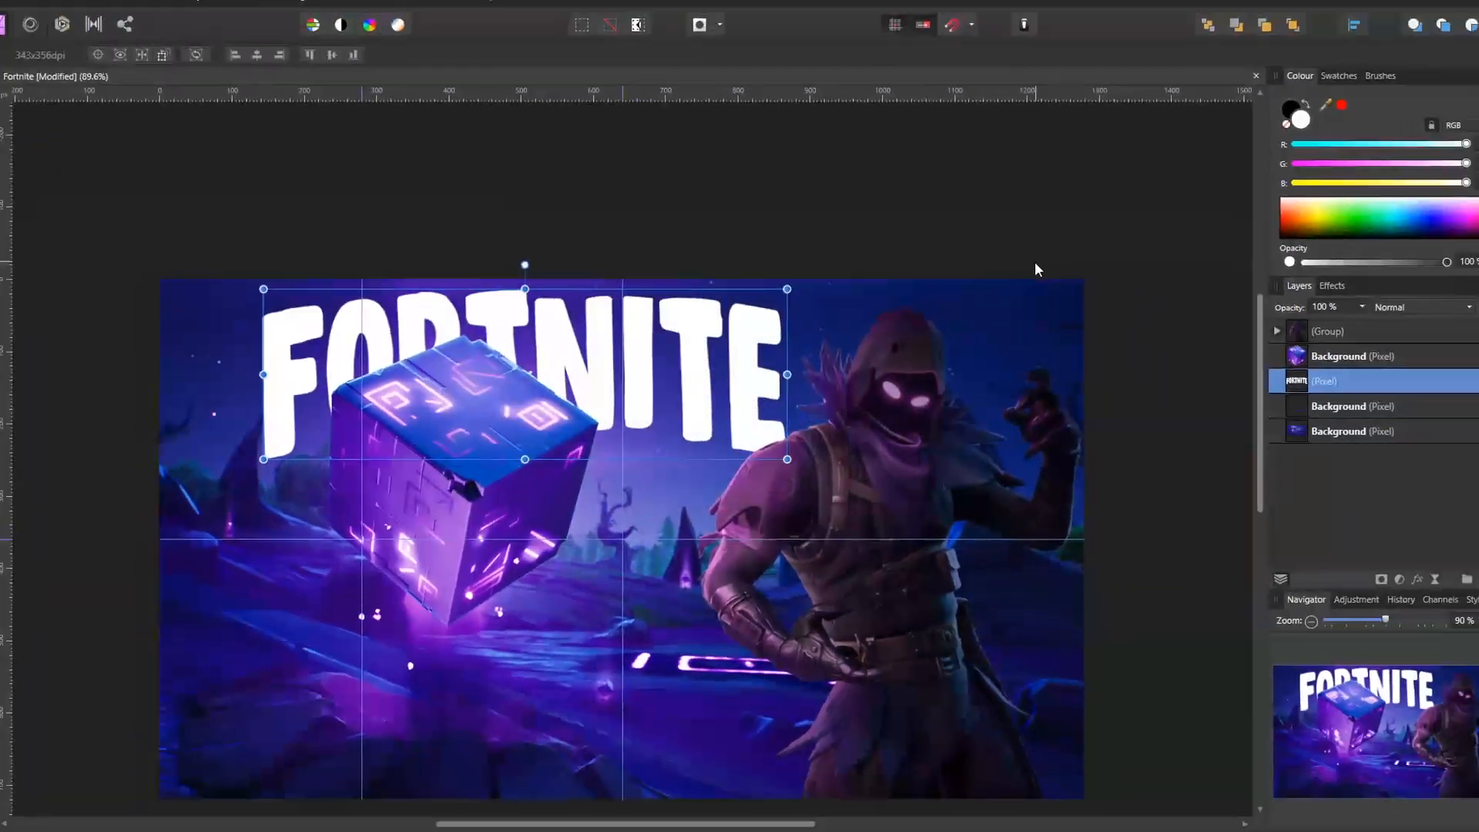
pyautogui.scroll(4, 671, 556)
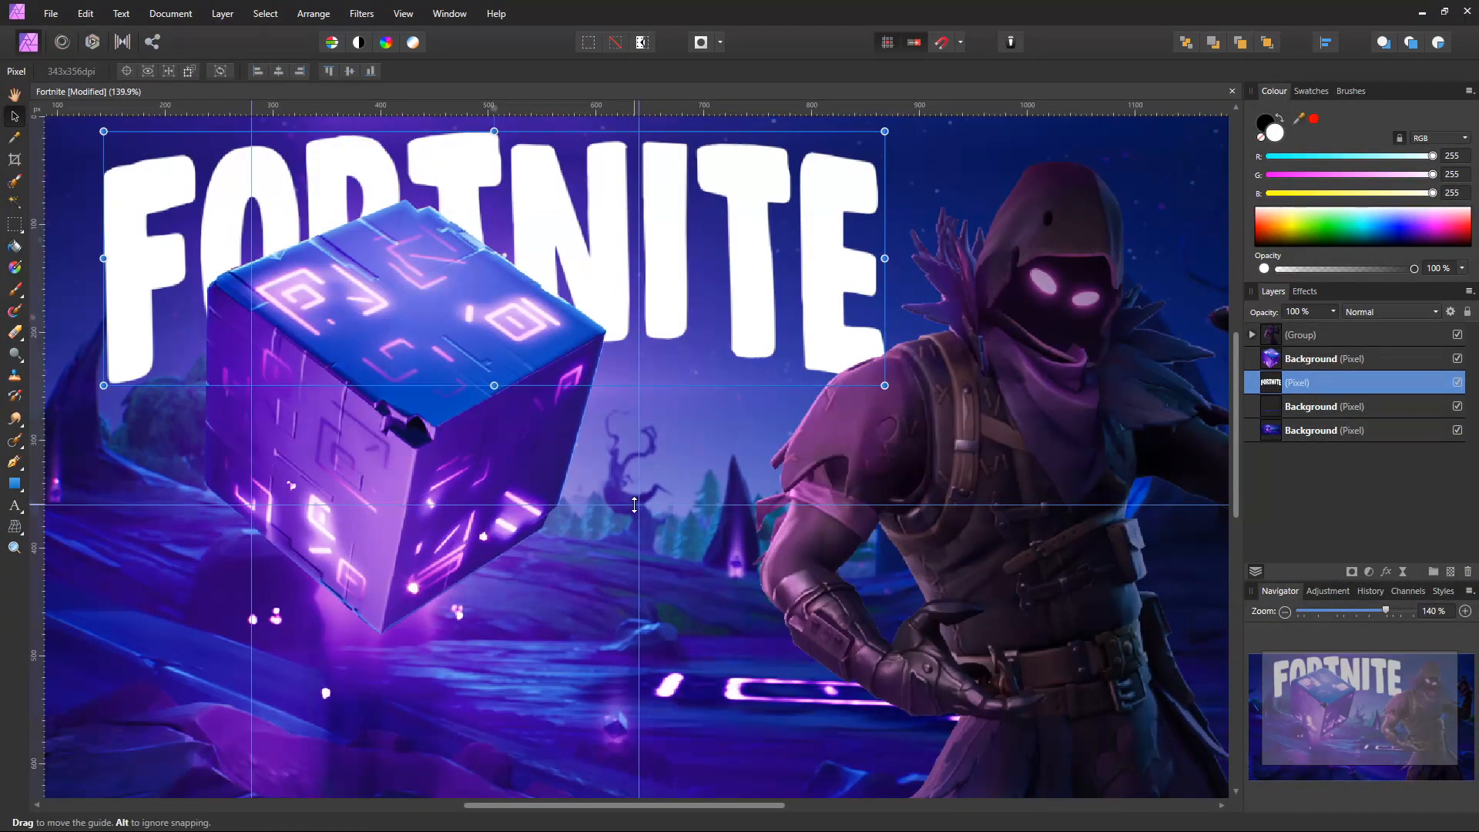
pyautogui.scroll(-3, 636, 505)
pyautogui.scroll(3, 638, 504)
pyautogui.scroll(-1, 641, 504)
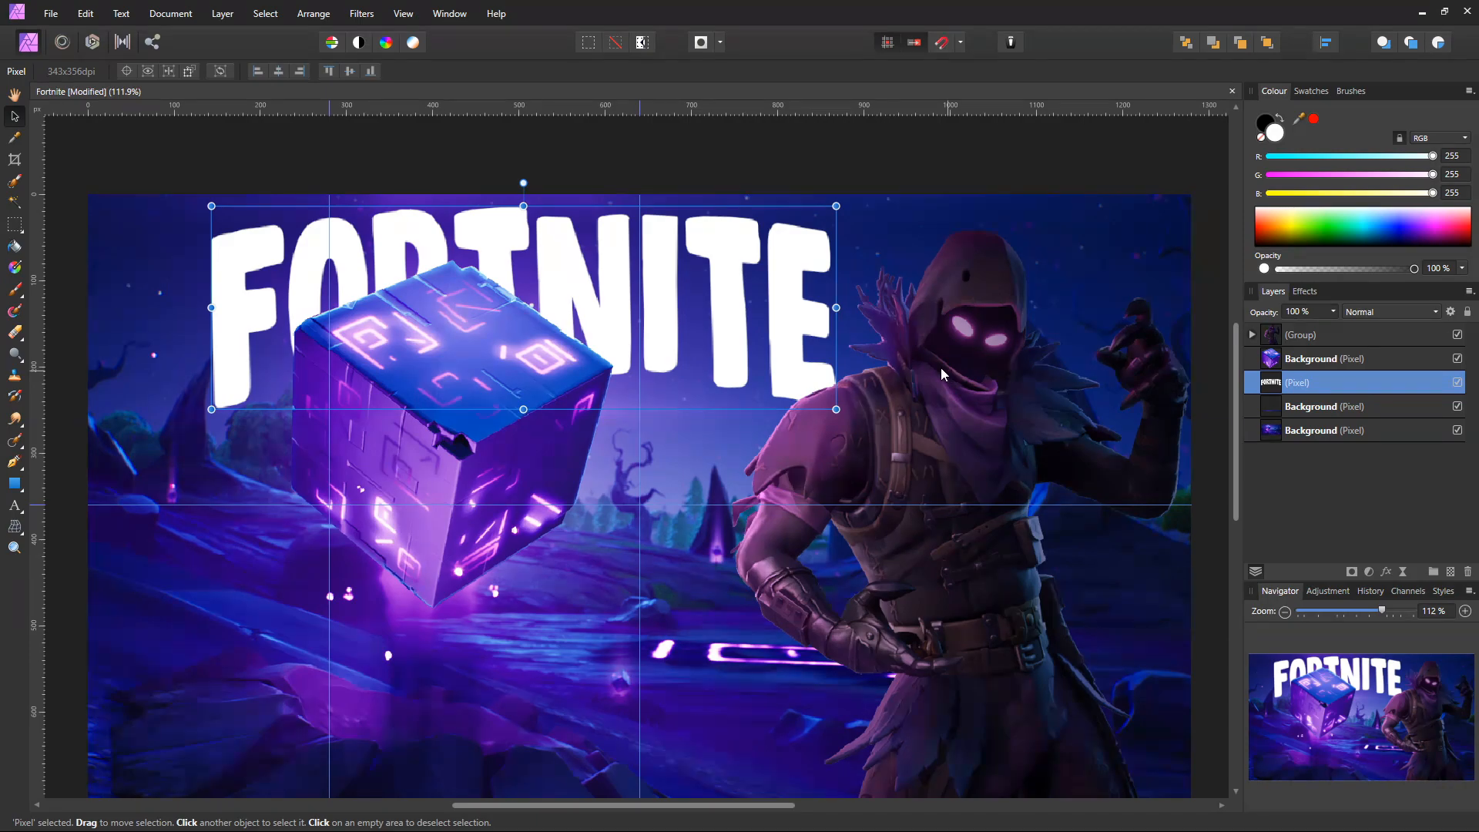
# Step: Clear the existing guides and place a vertical guide at 506 px through the FORTNITE title's centre
pyautogui.hotkey('ctrl', ';')
pyautogui.moveTo(602, 573); pyautogui.dragTo(708, 585)
pyautogui.moveTo(35, 317)
pyautogui.mouseDown()
pyautogui.moveTo(722, 340)
pyautogui.moveTo(696, 332)
pyautogui.moveTo(744, 302)
pyautogui.moveTo(785, 415)
pyautogui.moveTo(726, 343)
pyautogui.moveTo(698, 346)
pyautogui.moveTo(706, 328)
pyautogui.mouseUp()
pyautogui.scroll(3, 704, 279)
pyautogui.scroll(3, 698, 344)
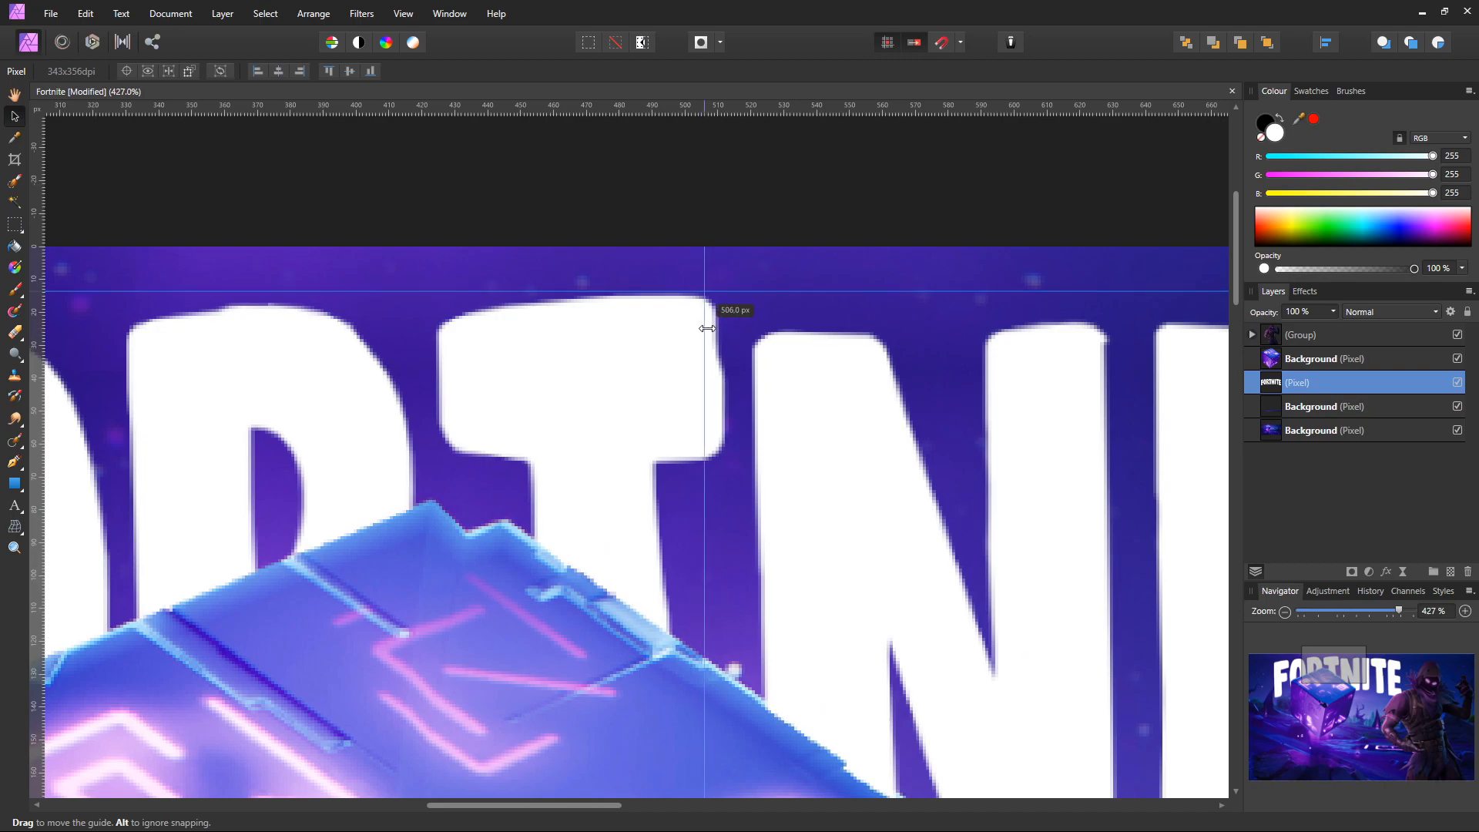
pyautogui.scroll(-5, 706, 329)
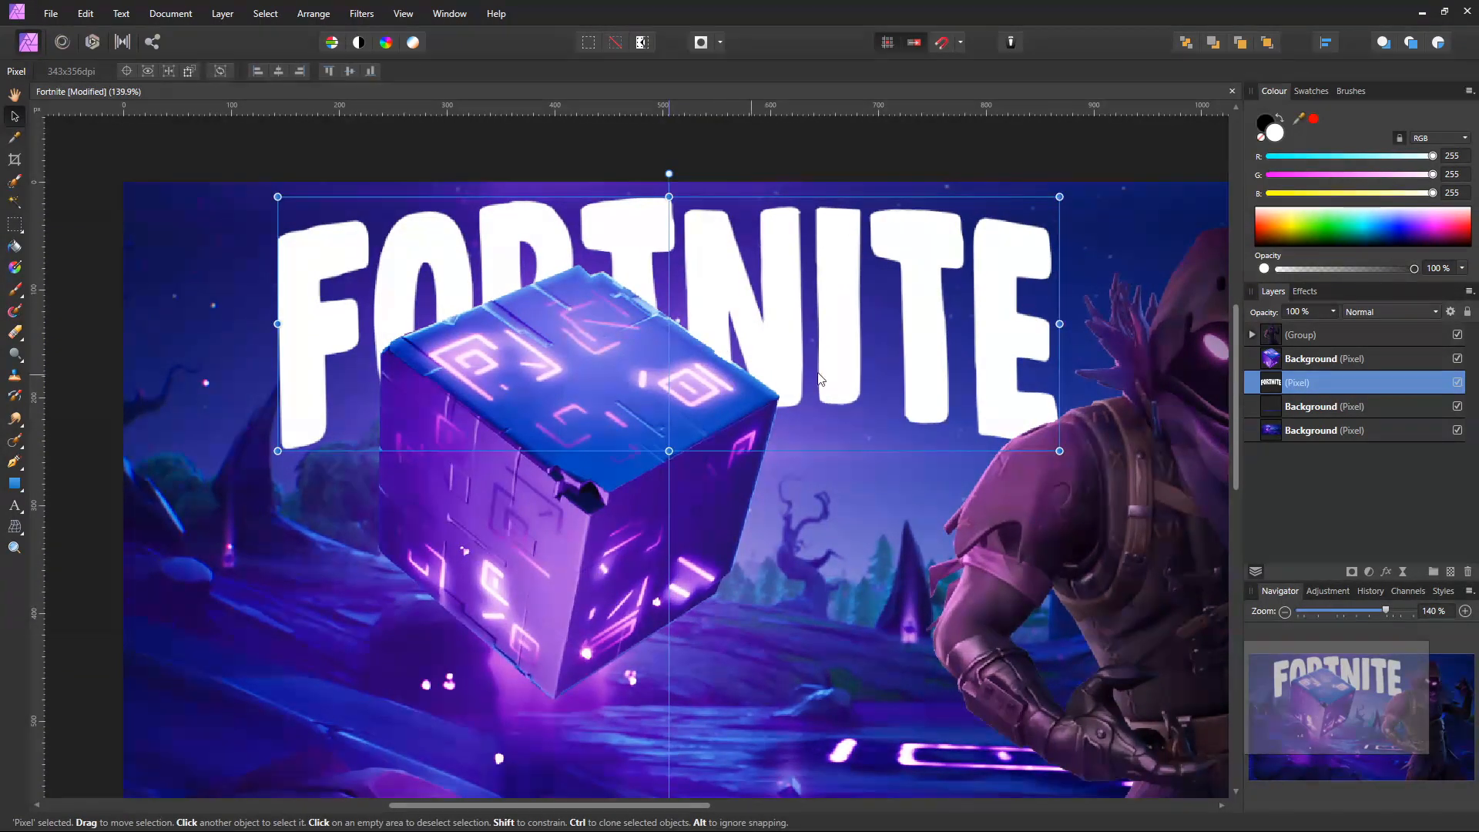
# Step: Add the artistic text "gAMEPLAY" behind the cube, below the FORTNITE title
pyautogui.moveTo(717, 557); pyautogui.dragTo(705, 513)
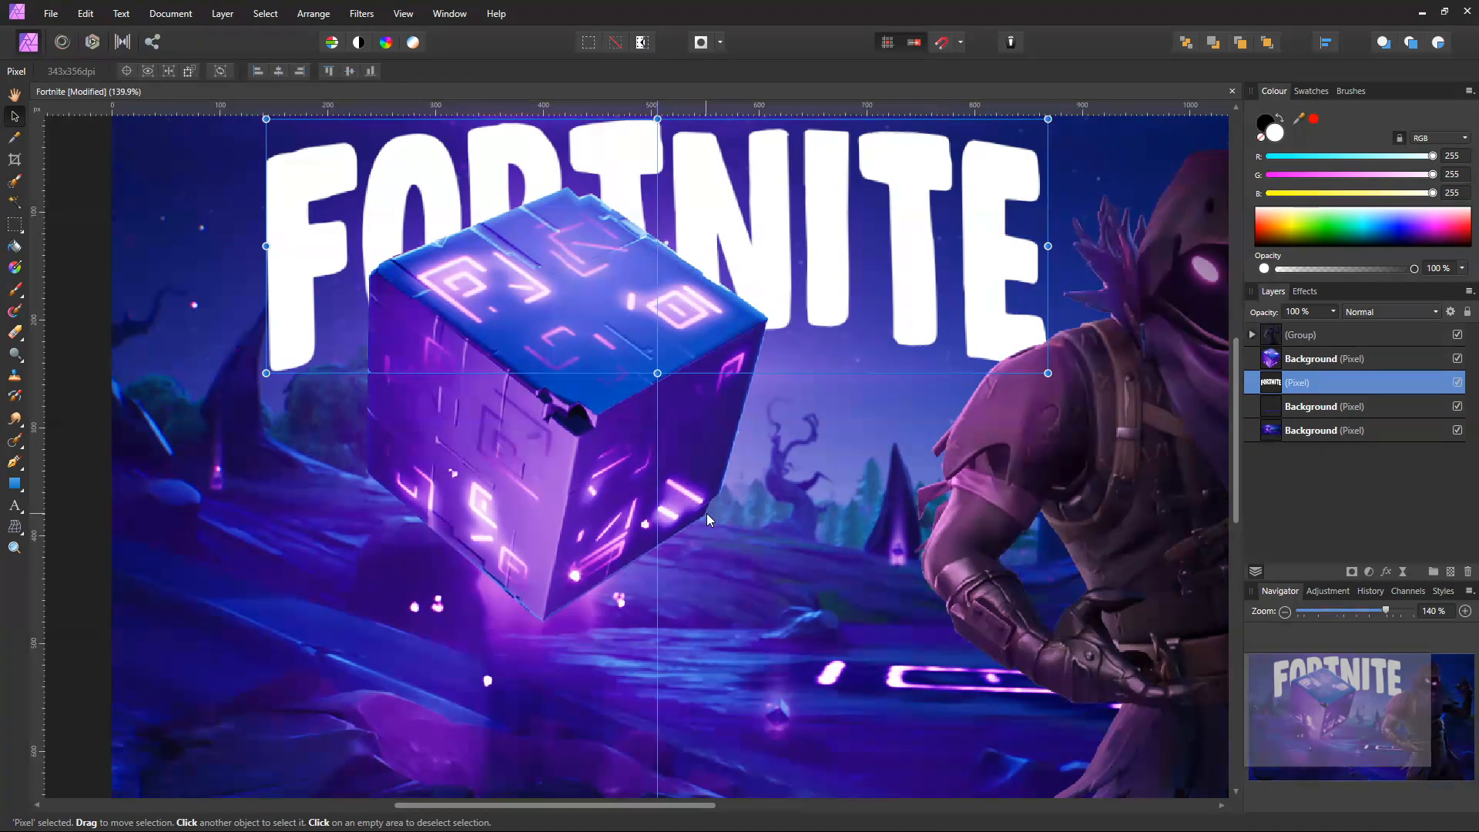
pyautogui.click(14, 505)
pyautogui.moveTo(441, 438); pyautogui.dragTo(536, 533)
pyautogui.write('gAMEPLAY')
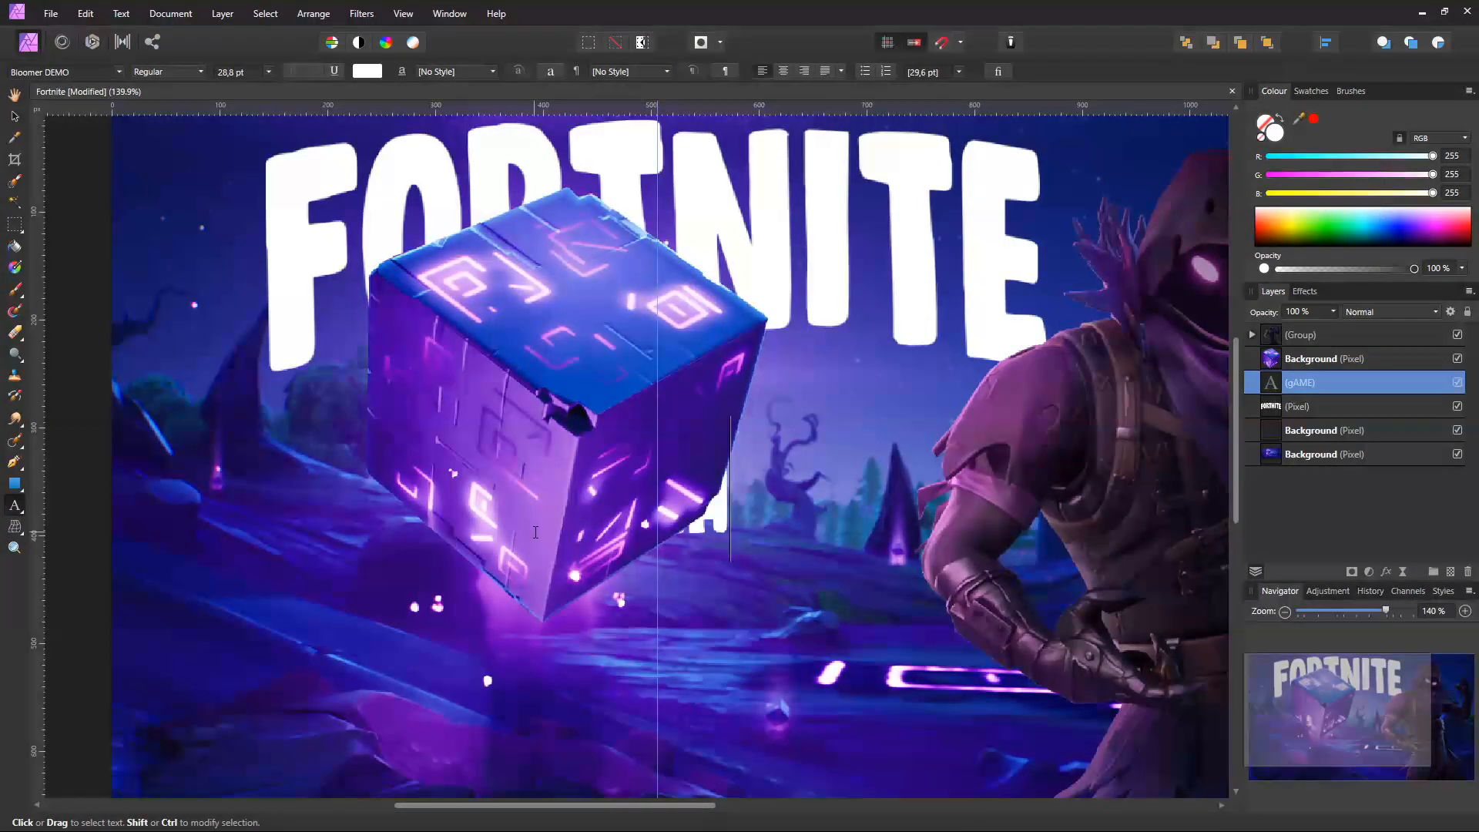
pyautogui.press('Escape')
pyautogui.click(15, 116)
# Step: Enlarge the "gAMEPLAY" text to about 522 × 156 px and place it behind the cube's lower part
pyautogui.scroll(-1, 644, 520)
pyautogui.moveTo(722, 504); pyautogui.dragTo(832, 520)
pyautogui.moveTo(578, 475); pyautogui.dragTo(409, 432)
pyautogui.moveTo(723, 484); pyautogui.dragTo(728, 549)
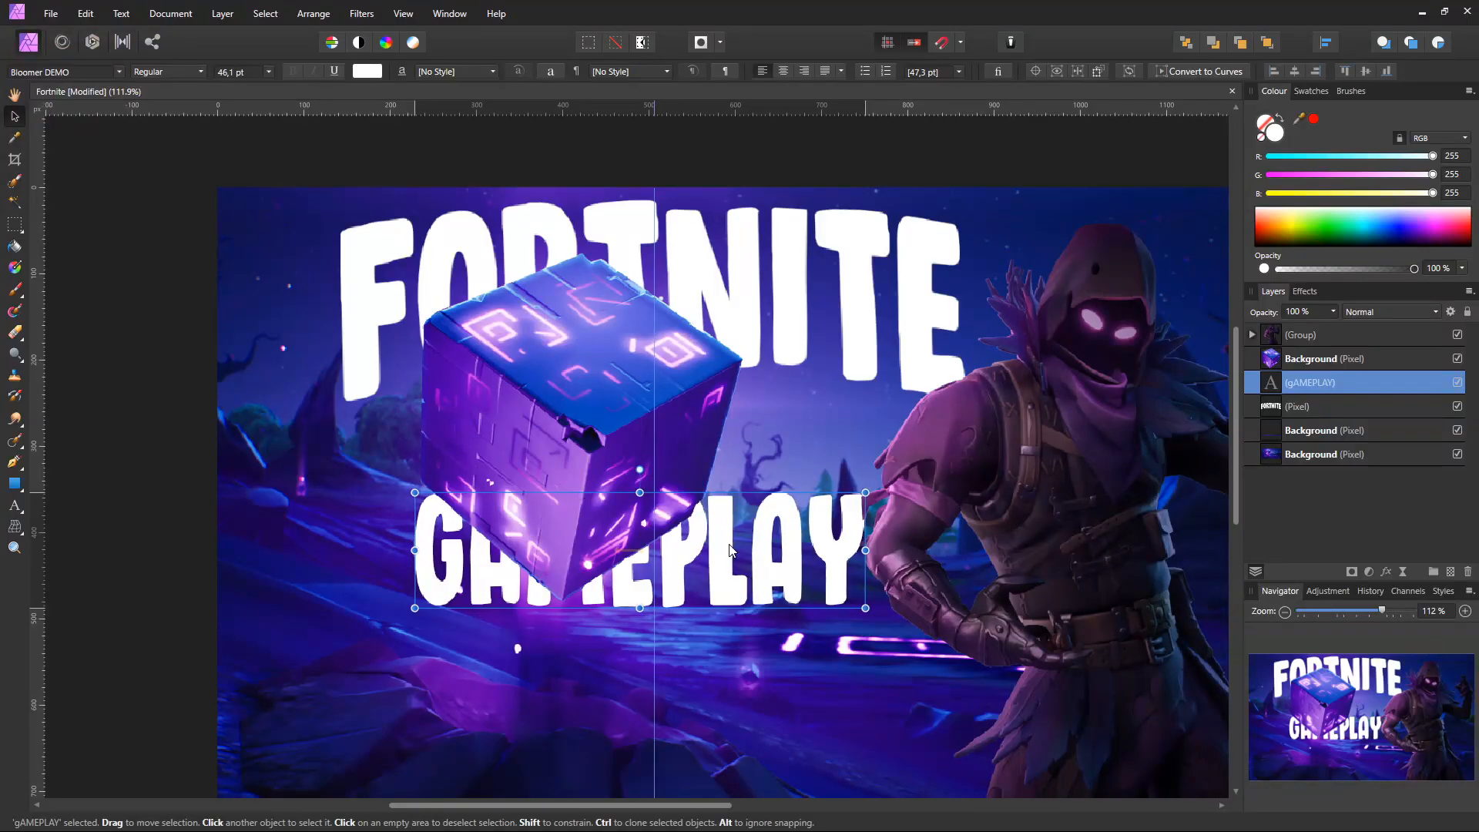
pyautogui.moveTo(643, 608); pyautogui.dragTo(640, 625)
pyautogui.moveTo(689, 551); pyautogui.dragTo(693, 573)
pyautogui.scroll(-3, 697, 519)
pyautogui.scroll(3, 697, 518)
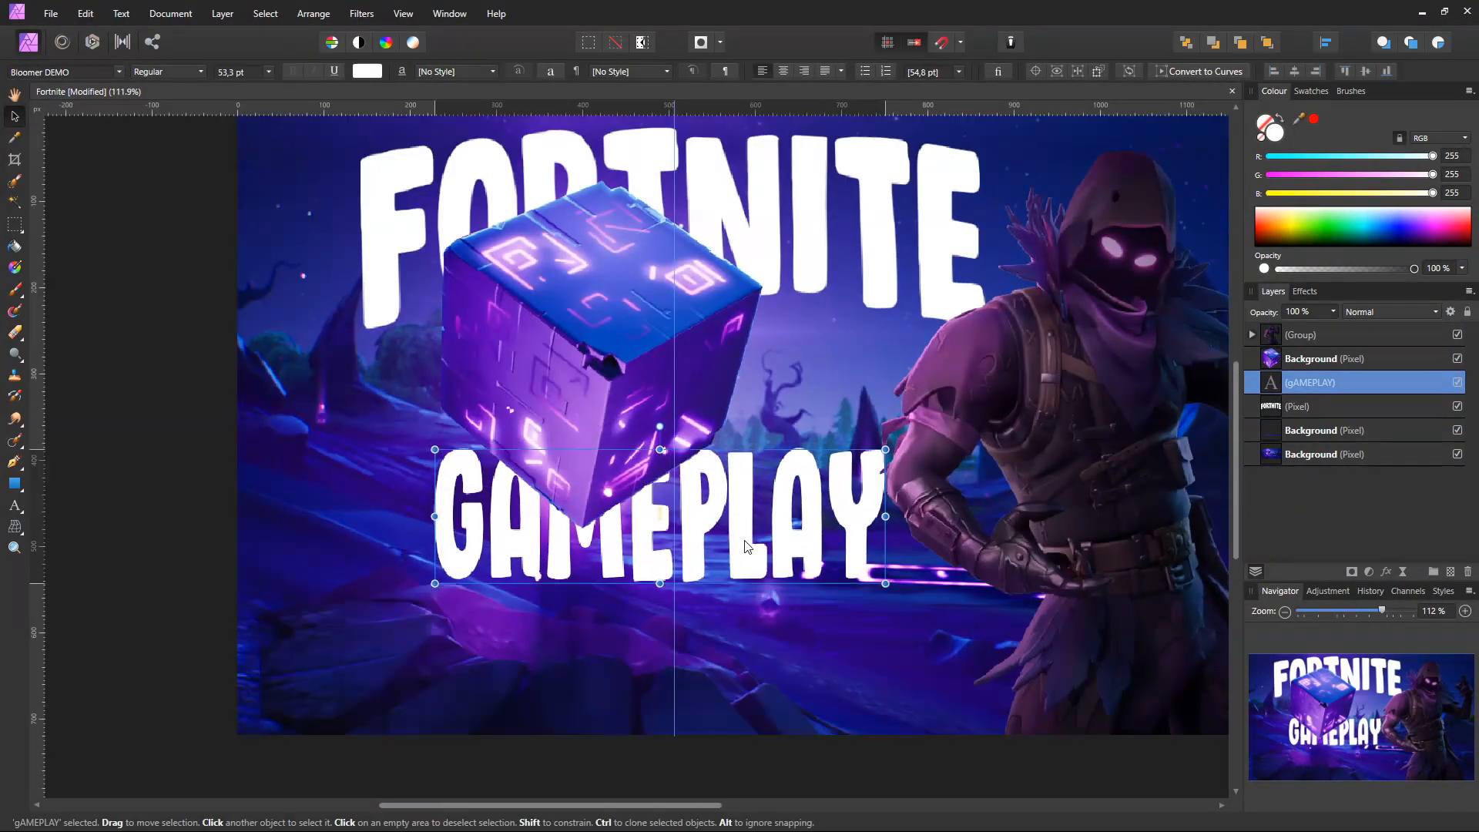
# Step: Replace the "gAMEPLAY" line with the text "fUNNY MOMENTS"
pyautogui.scroll(4, 507, 519)
pyautogui.scroll(-7, 519, 347)
pyautogui.scroll(2, 520, 347)
pyautogui.click(575, 530)
pyautogui.click(624, 404)
pyautogui.click(362, 533)
pyautogui.click(15, 506)
pyautogui.moveTo(537, 493); pyautogui.dragTo(554, 530)
pyautogui.click(48, 196)
pyautogui.moveTo(370, 397); pyautogui.dragTo(818, 421)
pyautogui.write('fUNNY MOMENTS')
# Step: Centre the "fUNNY MOMENTS" line on the vertical guide behind the cube's lower part, about 540 px wide
pyautogui.click(15, 117)
pyautogui.moveTo(982, 338); pyautogui.dragTo(741, 379)
pyautogui.scroll(3, 582, 412)
pyautogui.scroll(-3, 894, 345)
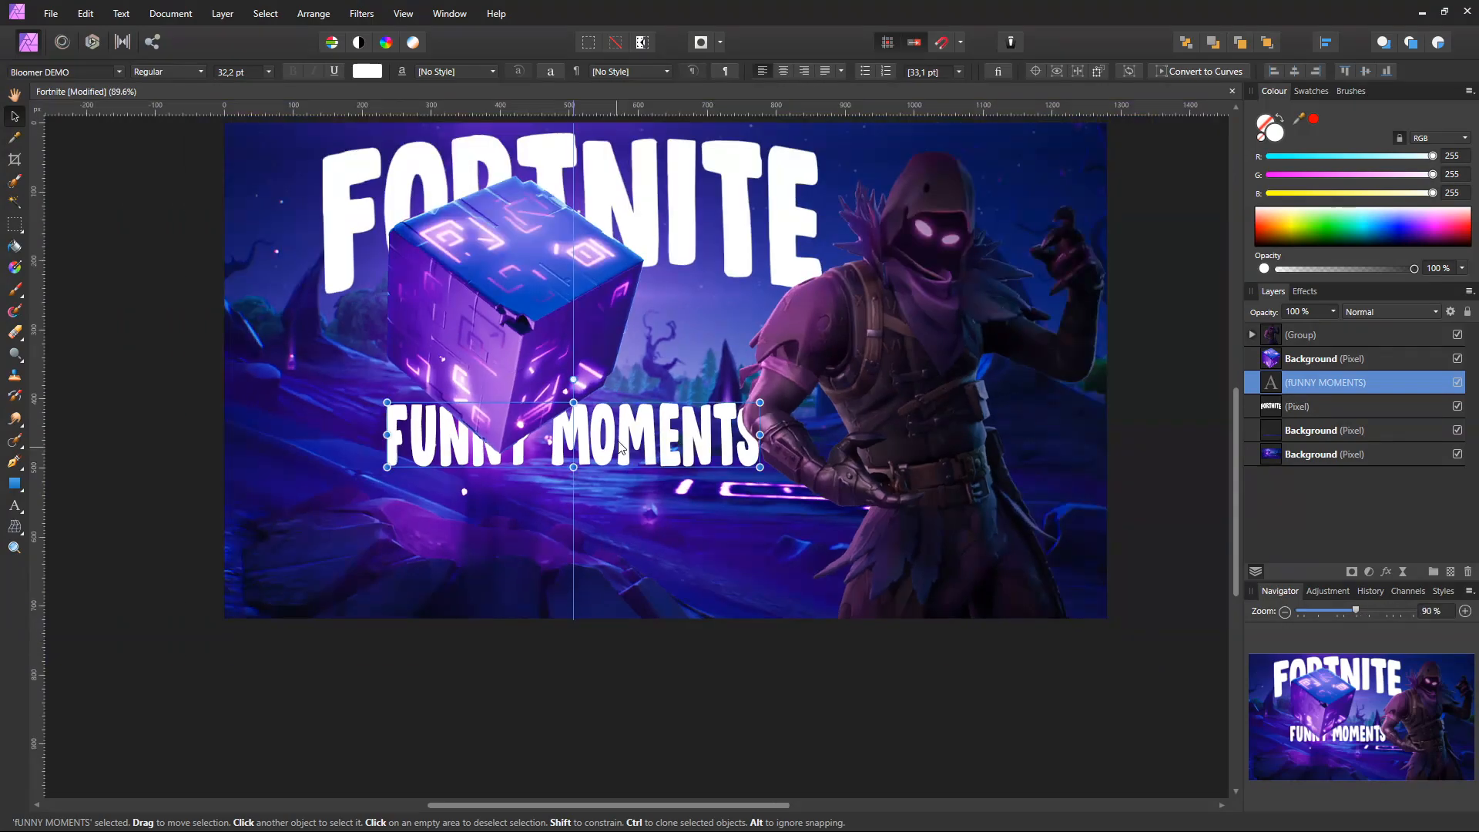
pyautogui.click(569, 574)
# Step: Move the "fUNNY MOMENTS" line up slightly, trying it in front of the cube before returning it beneath the cube layer
pyautogui.click(1268, 409)
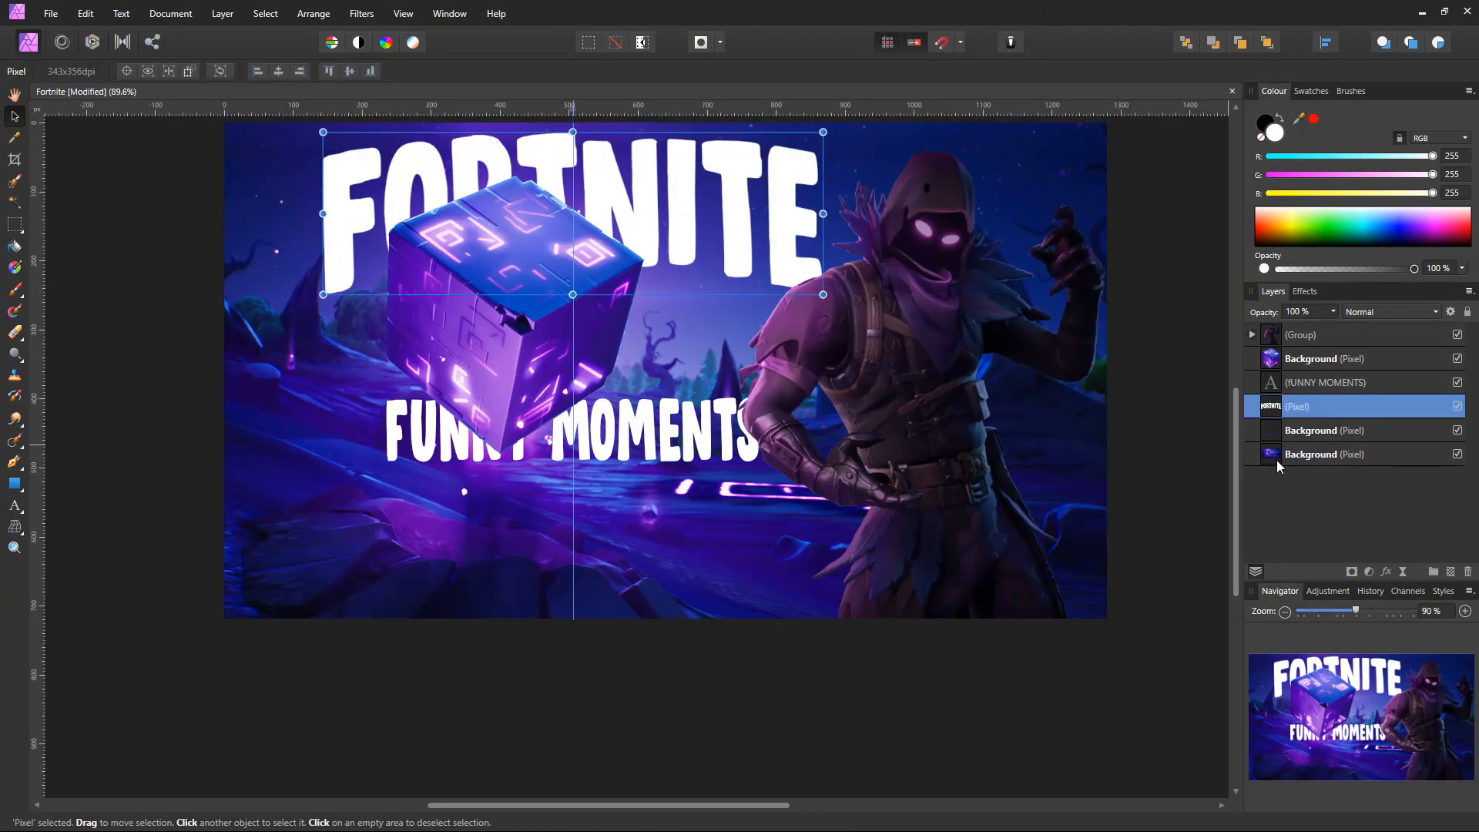
pyautogui.moveTo(1266, 384); pyautogui.dragTo(1268, 348)
pyautogui.moveTo(610, 438); pyautogui.dragTo(609, 432)
pyautogui.click(616, 531)
pyautogui.moveTo(1268, 360); pyautogui.dragTo(1265, 396)
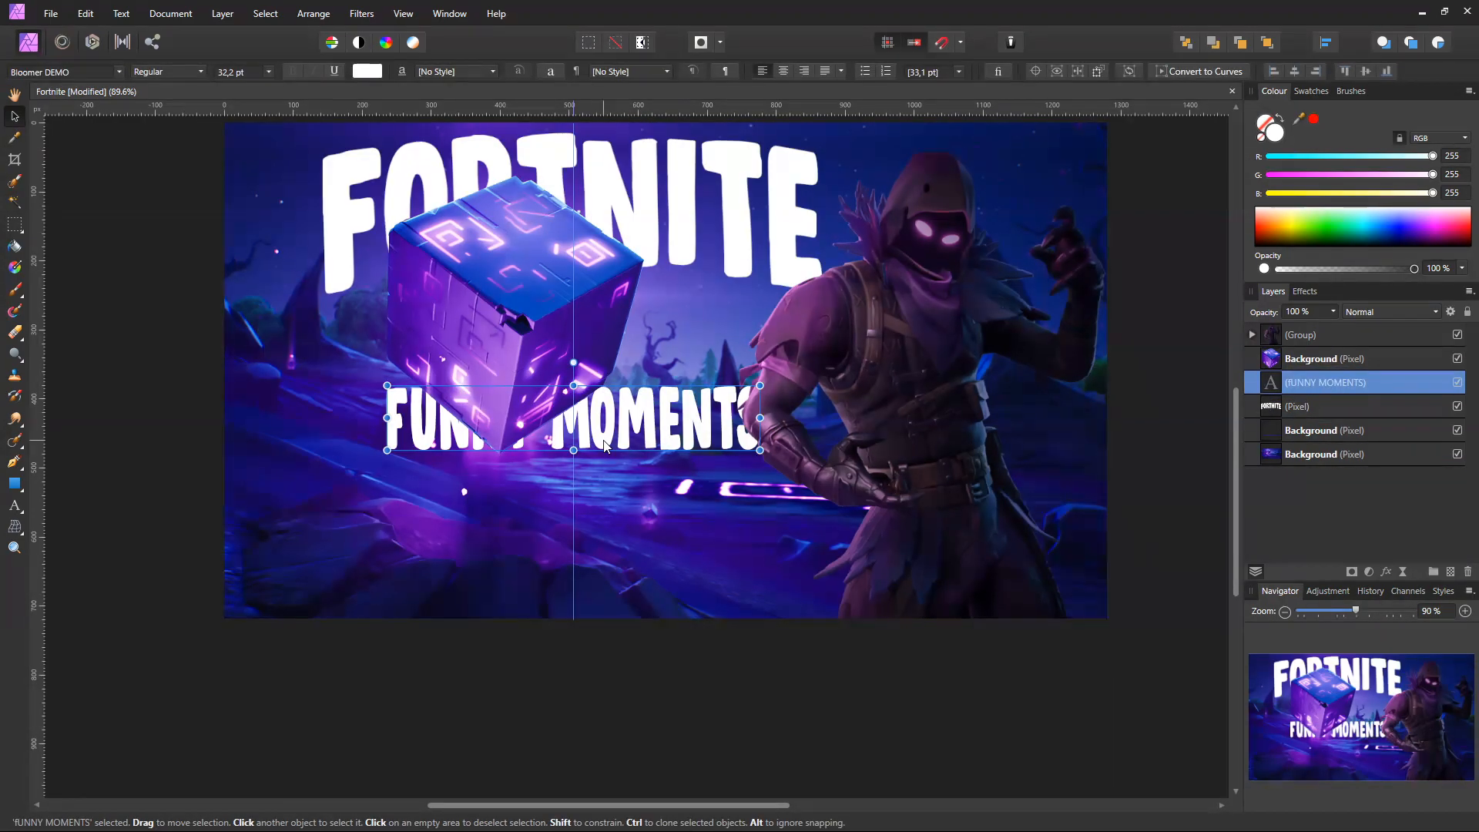
# Step: Duplicate the "fUNNY MOMENTS" line below itself and change the copy's text to "#271"
pyautogui.keyDown('ctrl'); pyautogui.moveTo(631, 427); pyautogui.dragTo(616, 528); pyautogui.keyUp('ctrl')
pyautogui.doubleClick(617, 532)
pyautogui.hotkey('ctrl', 'a')
pyautogui.write('#271')
pyautogui.press('Escape')
# Step: Adjust the "fUNNY MOMENTS" and "#271" lines so both are centred on the vertical guide
pyautogui.scroll(2, 398, 534)
pyautogui.scroll(-2, 589, 554)
pyautogui.click(659, 451)
pyautogui.moveTo(607, 466); pyautogui.dragTo(608, 470)
pyautogui.click(605, 556)
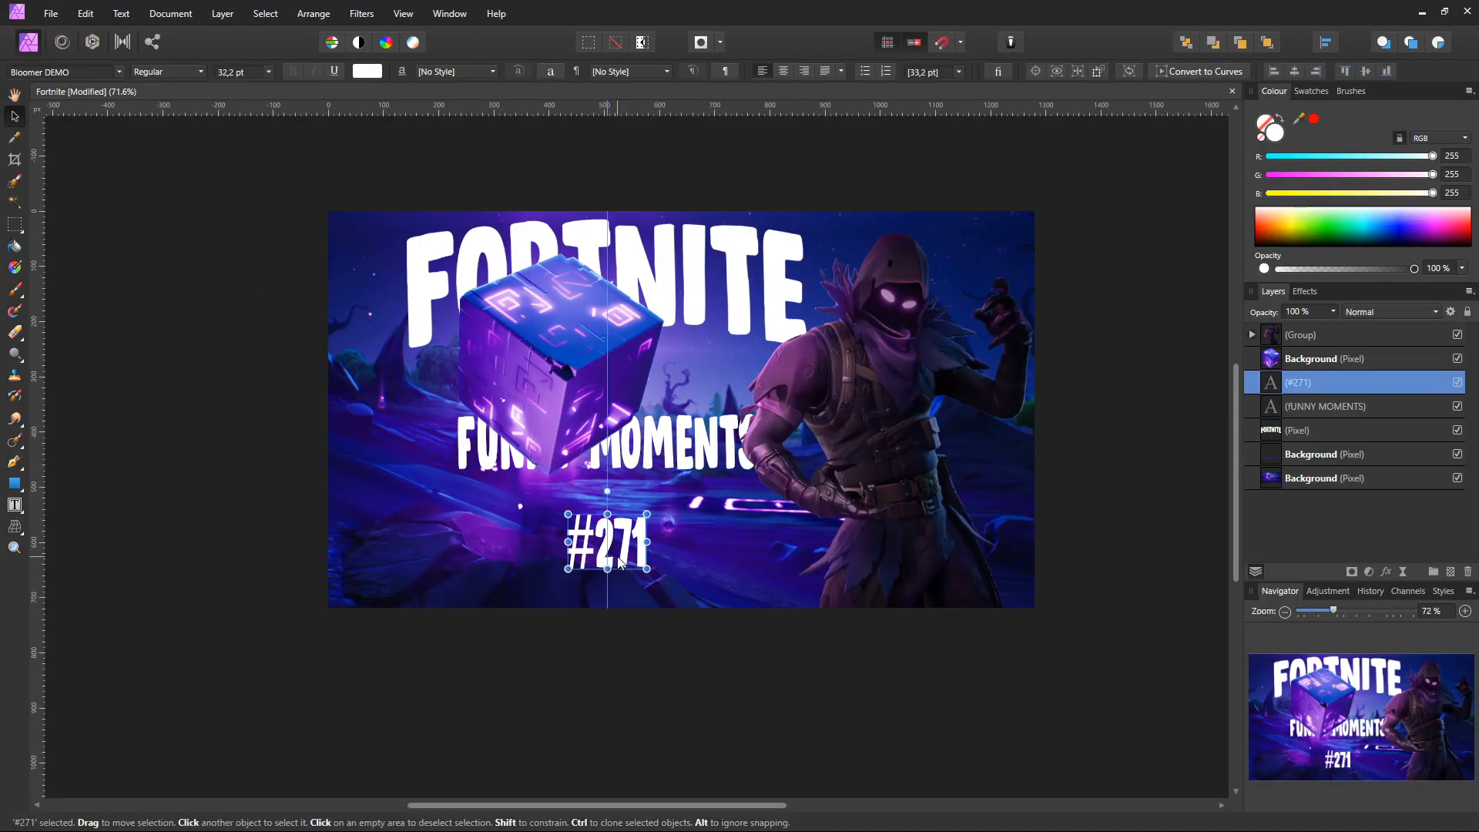
pyautogui.click(744, 668)
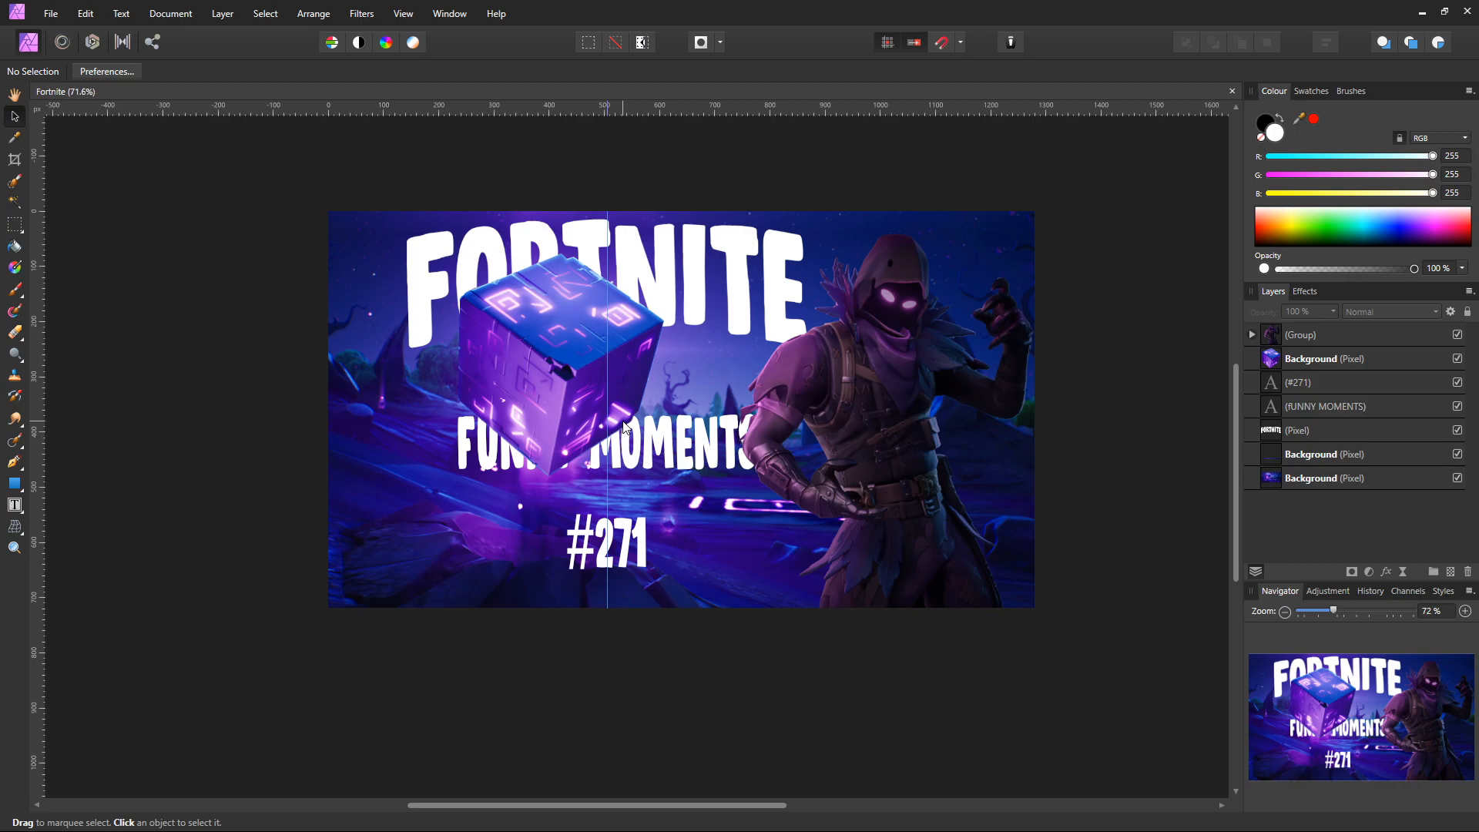
# Step: Set up a 1280 × 720 px JPEG export of the whole document with the Best quality preset and Bilinear resampling
pyautogui.click(55, 14)
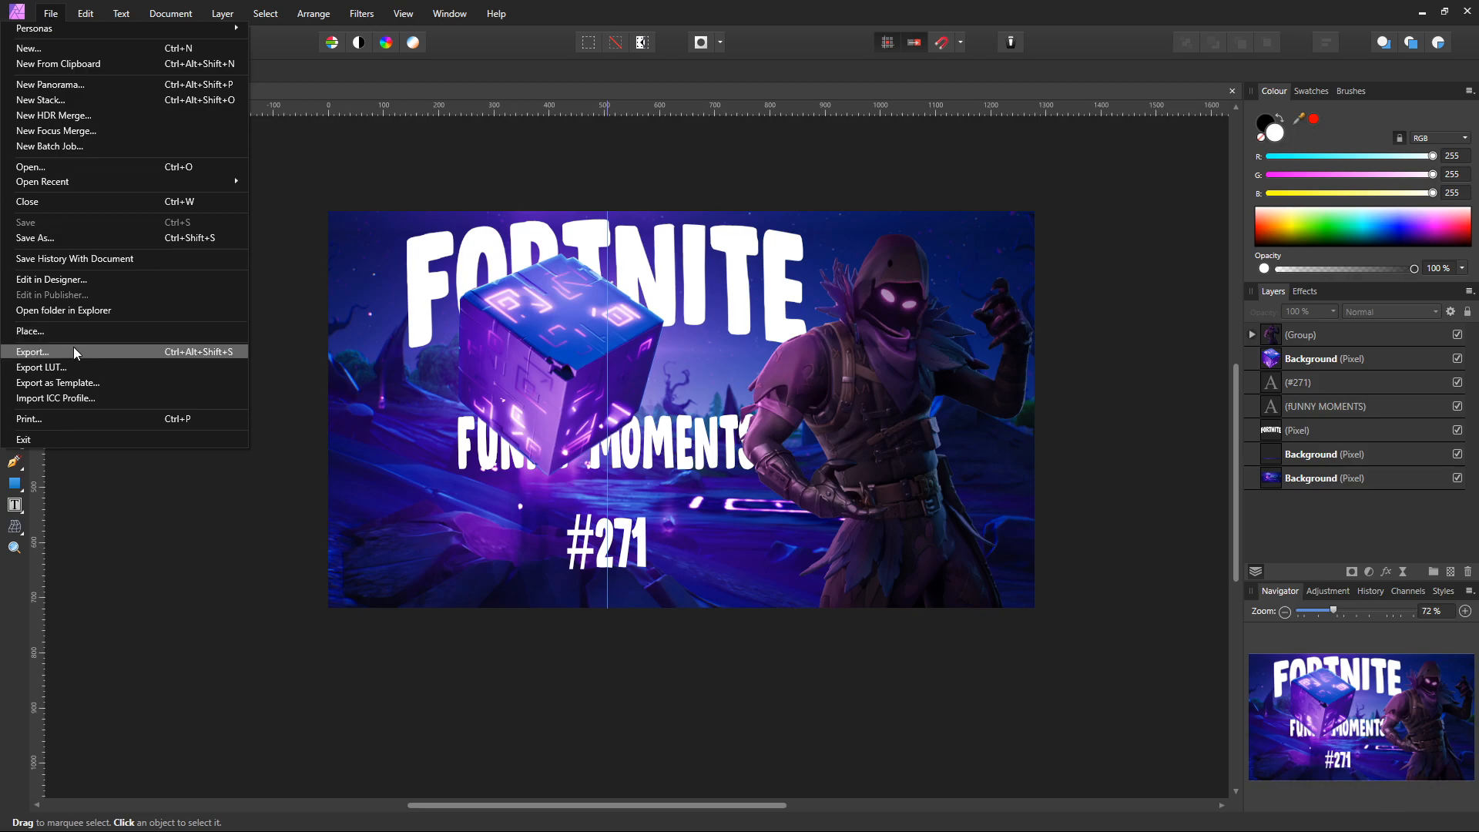
pyautogui.click(70, 348)
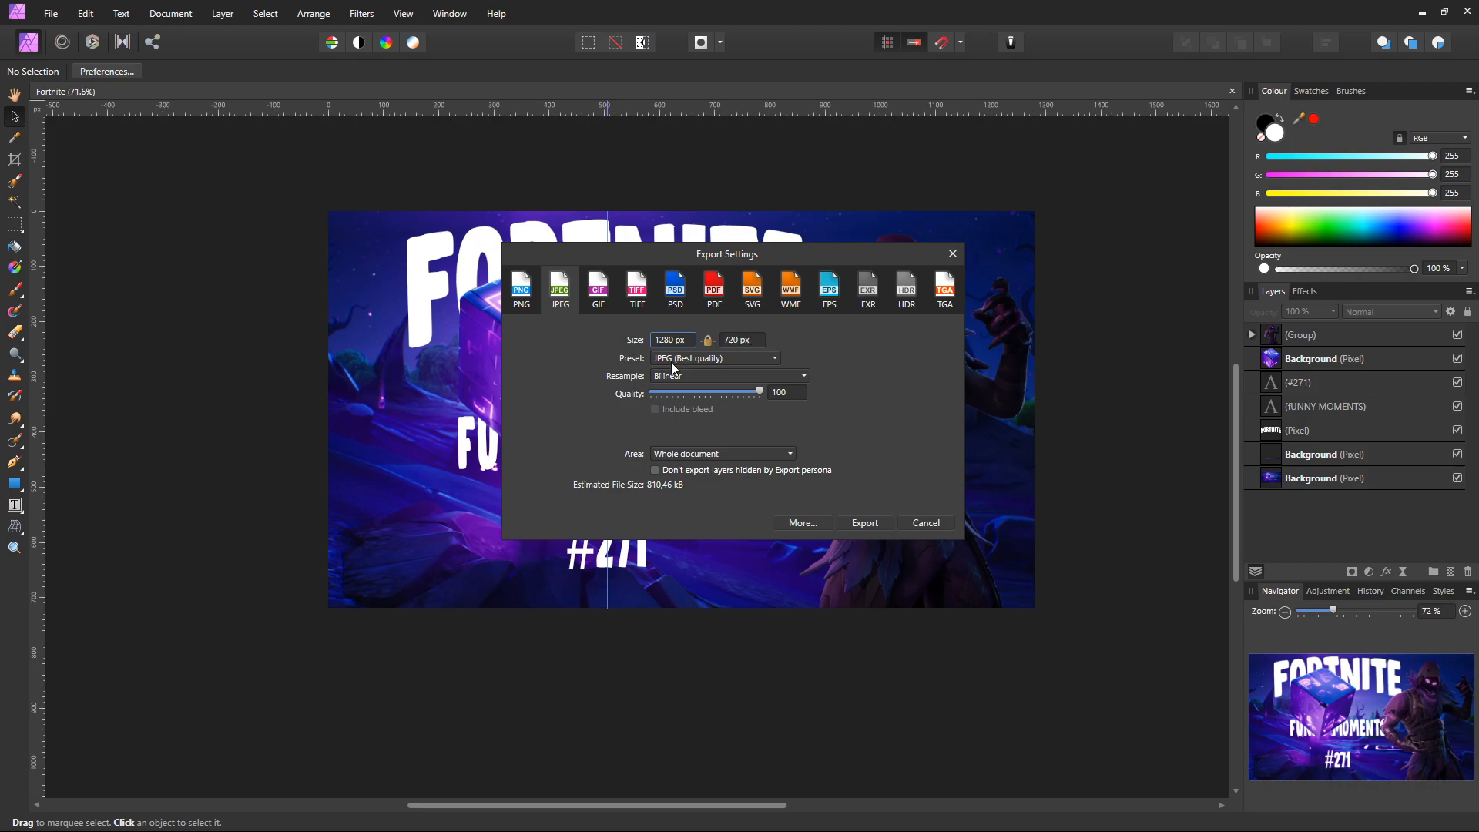
pyautogui.click(740, 360)
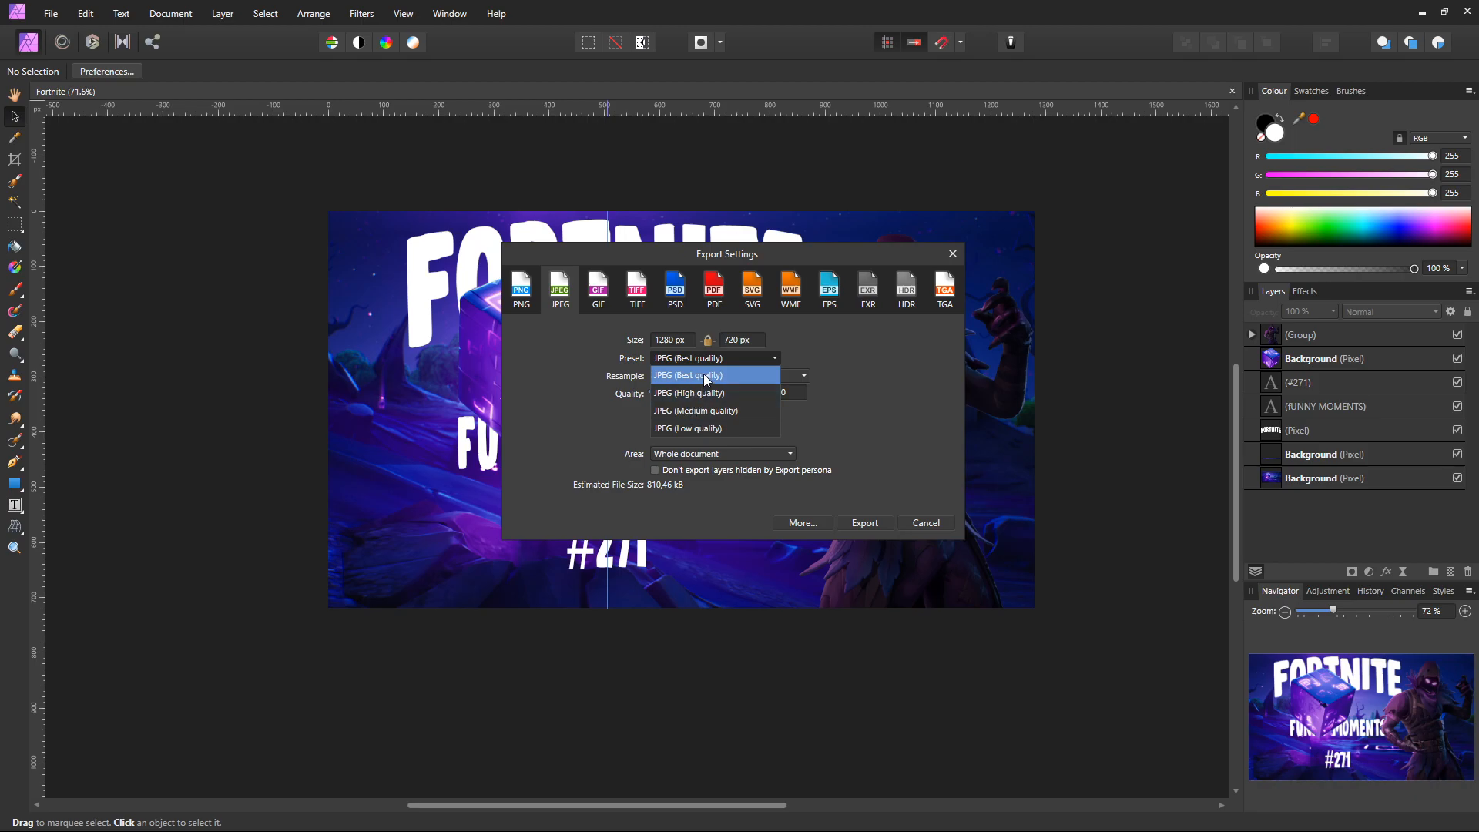
pyautogui.click(714, 379)
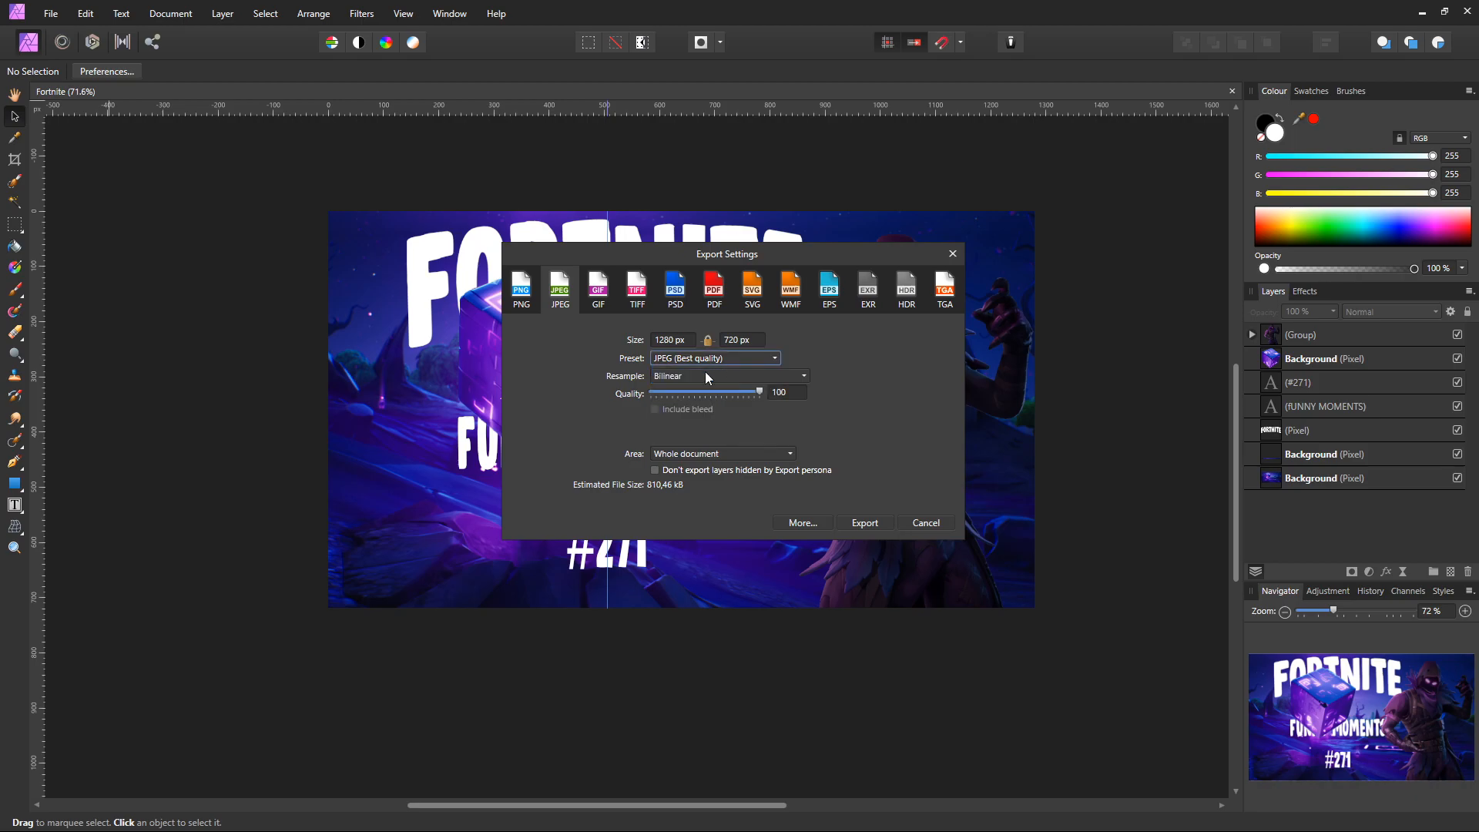
pyautogui.click(706, 374)
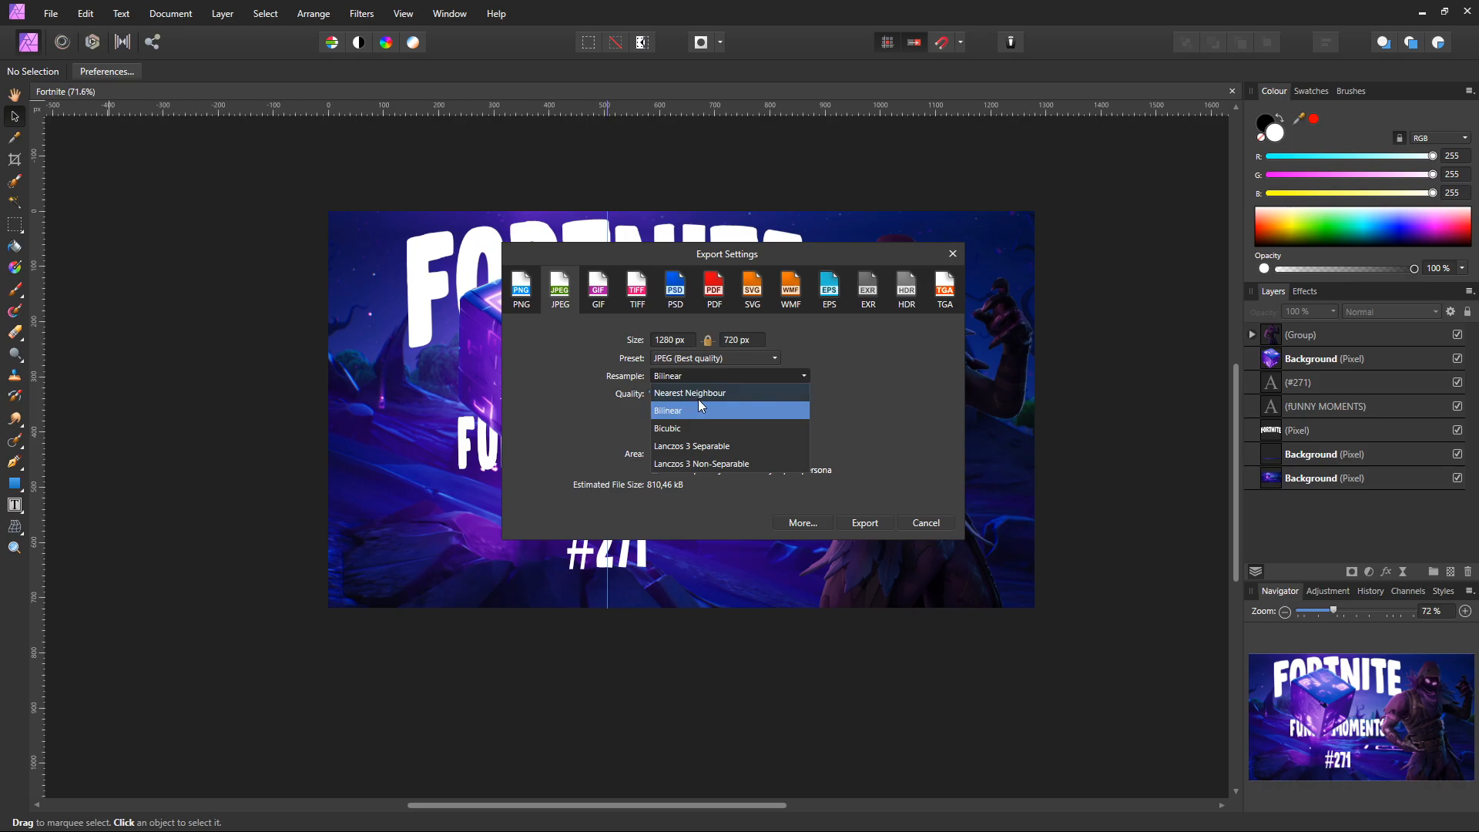
pyautogui.click(681, 413)
pyautogui.click(691, 376)
pyautogui.click(681, 413)
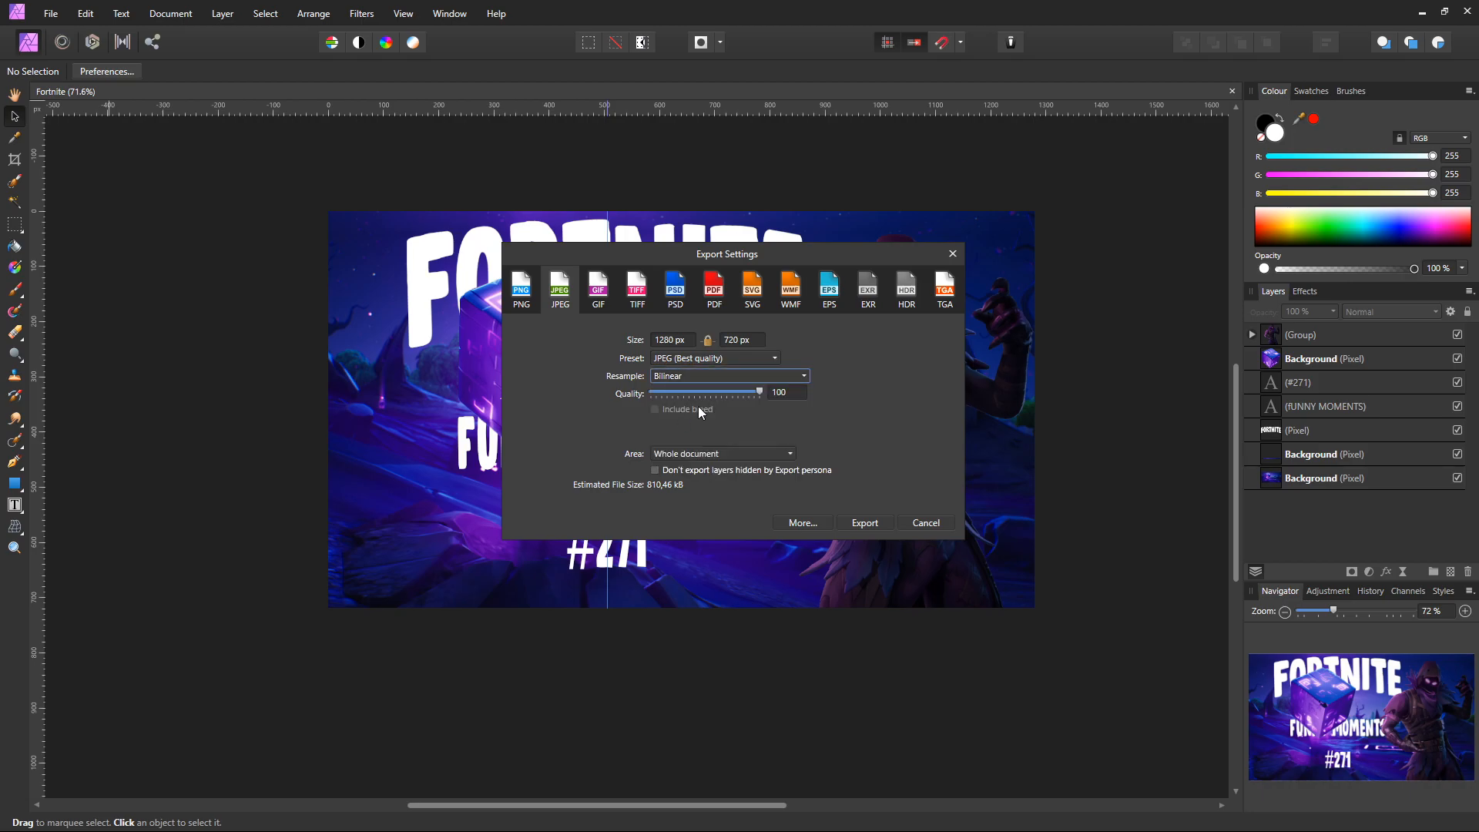
pyautogui.click(701, 379)
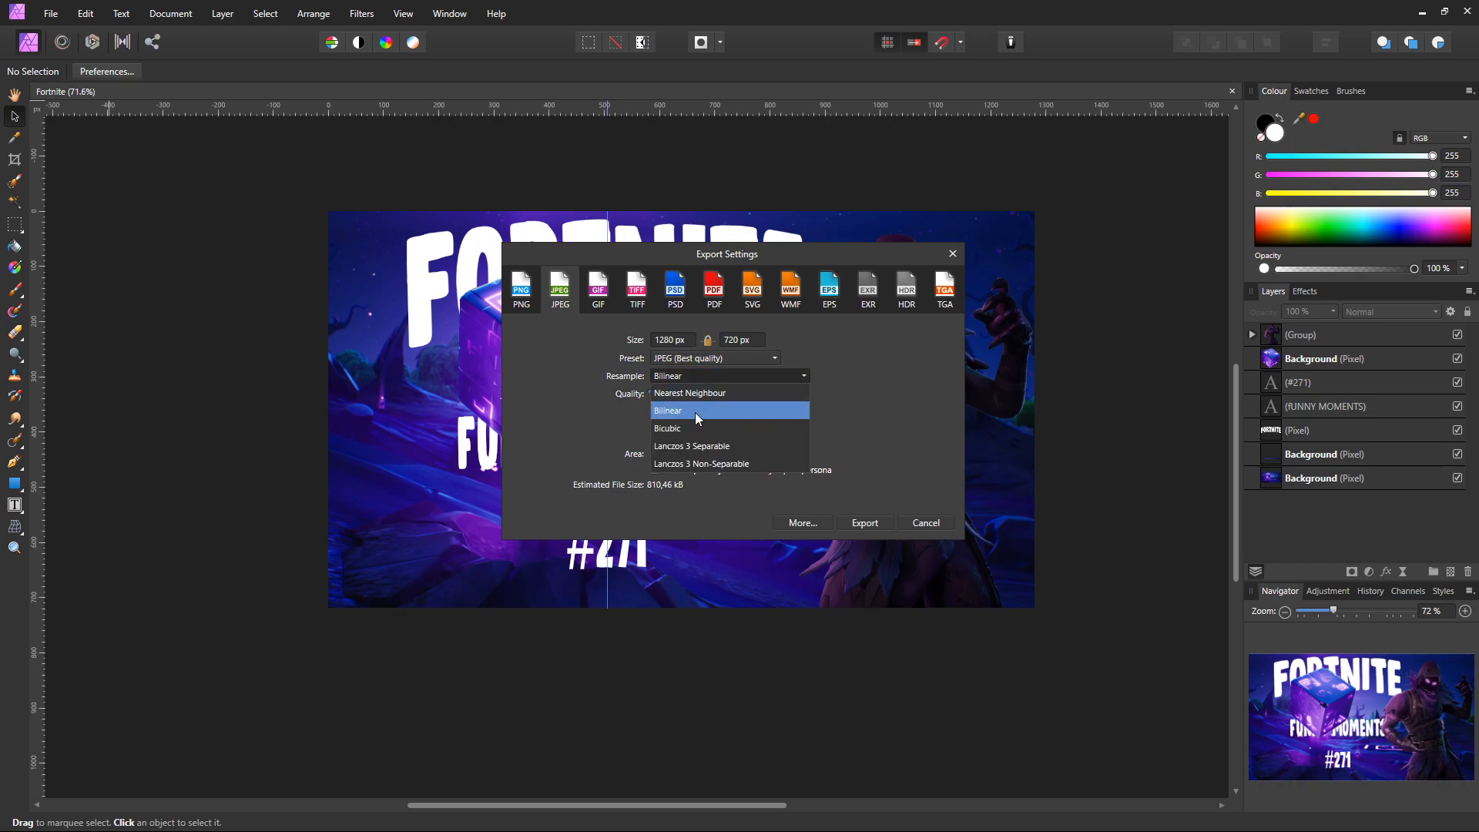
pyautogui.click(694, 413)
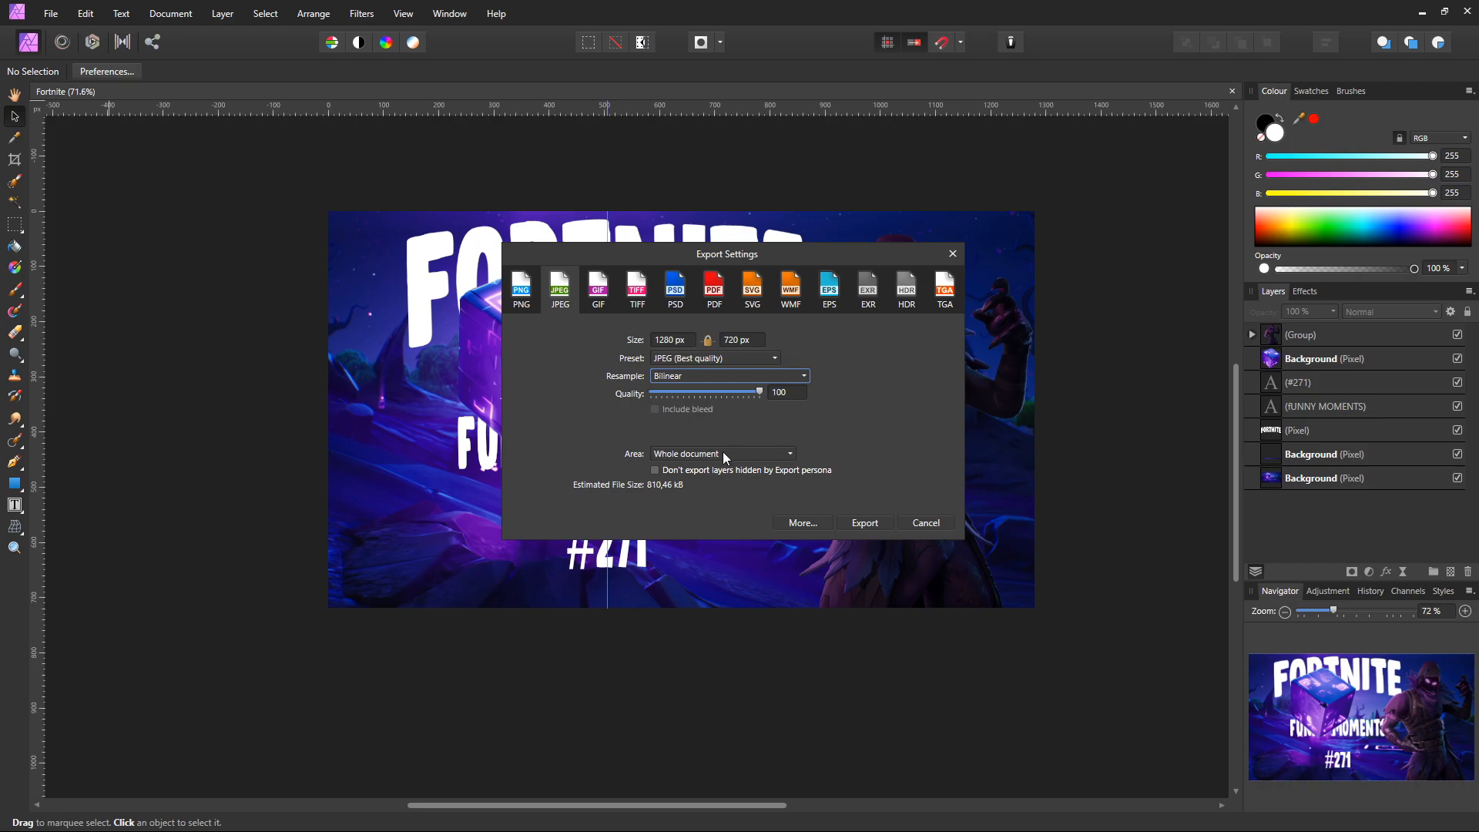
# Step: Export the thumbnail as the JPG file "Fortnite" into the Youtube folder's Thumbnails subfolder on drive D
pyautogui.click(862, 524)
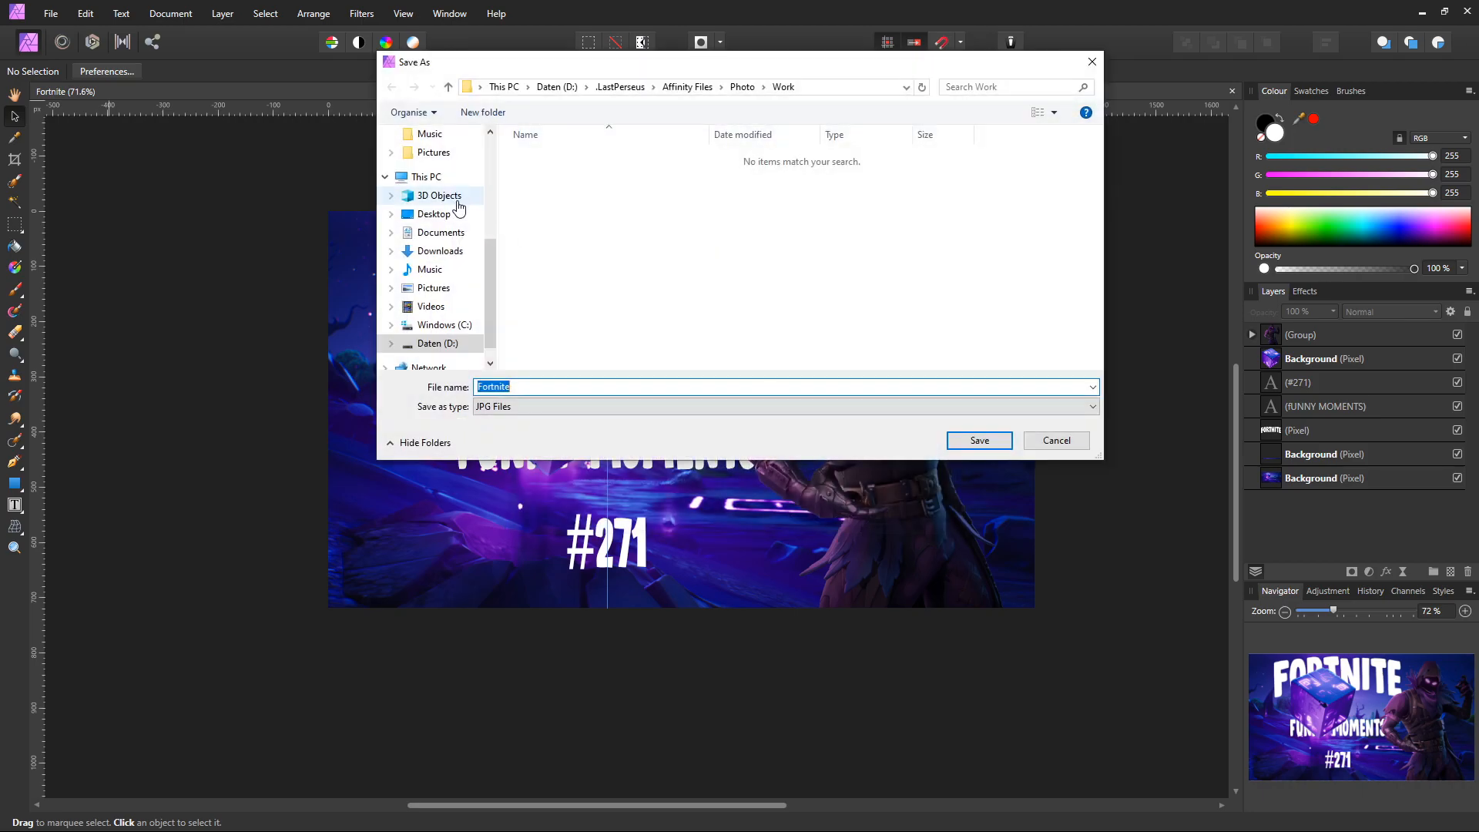
pyautogui.scroll(-3, 450, 235)
pyautogui.click(438, 324)
pyautogui.doubleClick(556, 157)
pyautogui.doubleClick(563, 163)
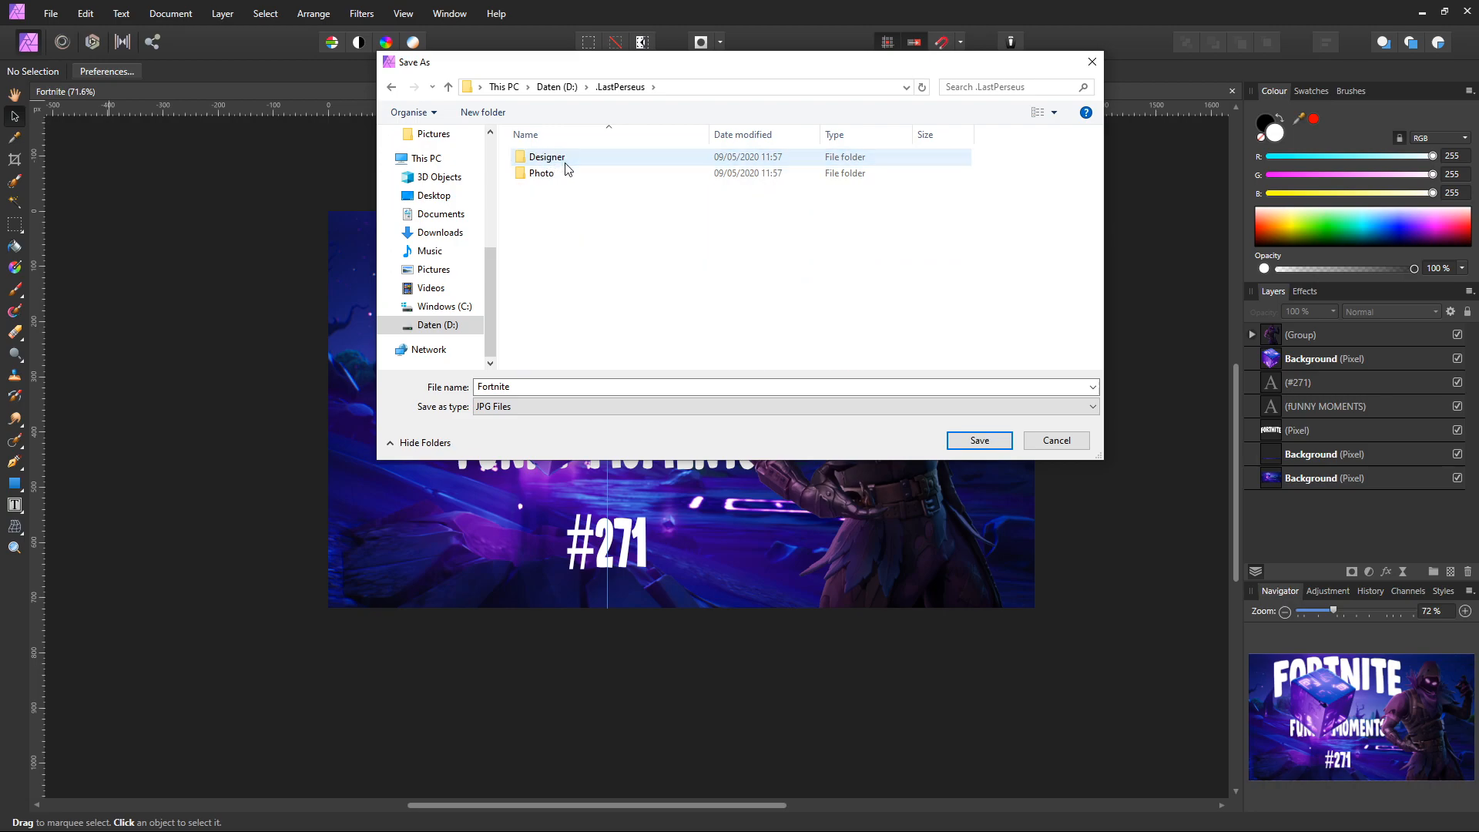
pyautogui.hotkey('alt', 'Left')
pyautogui.scroll(-3, 576, 231)
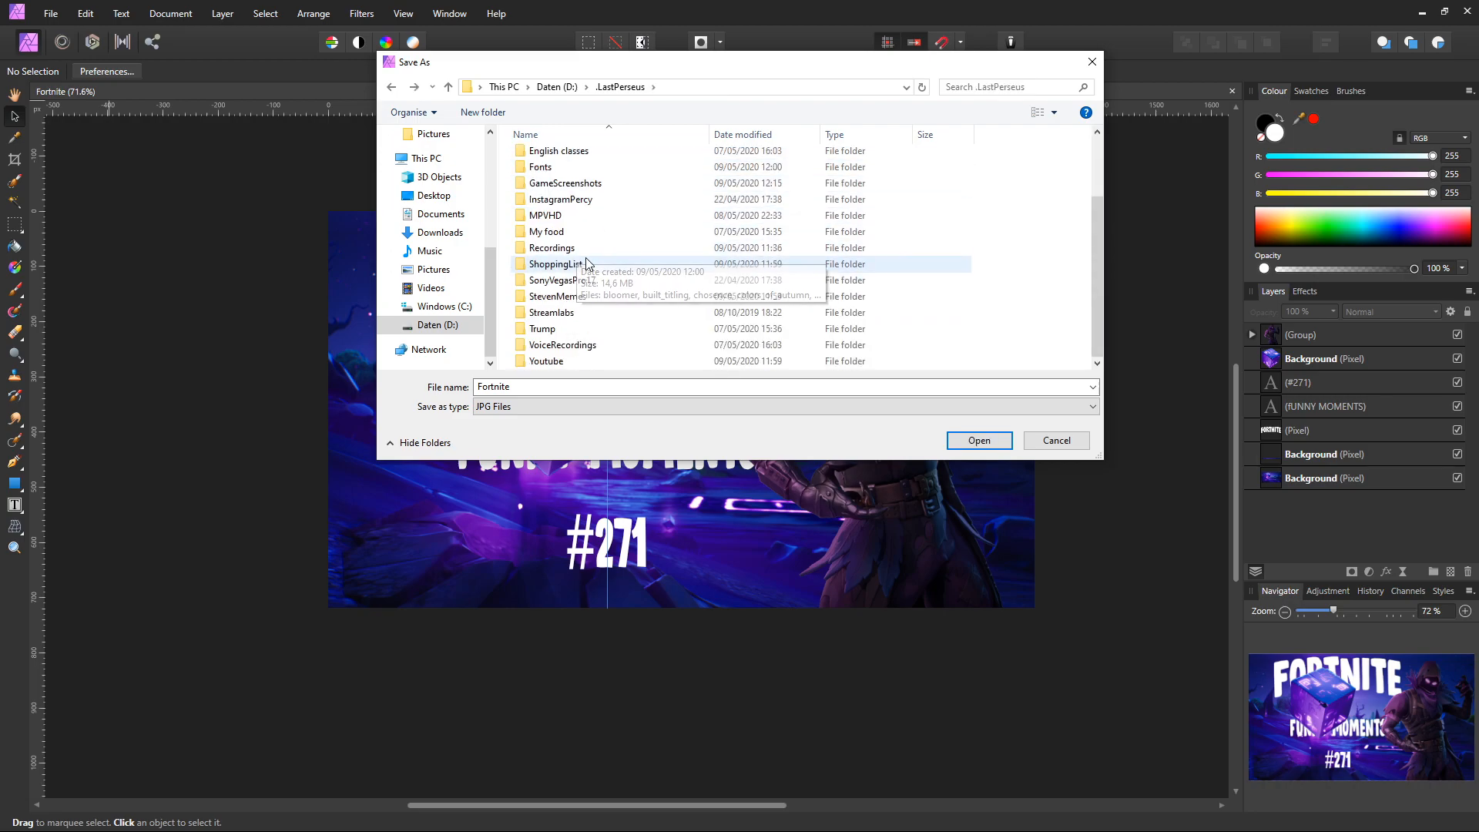
pyautogui.doubleClick(595, 358)
pyautogui.click(568, 190)
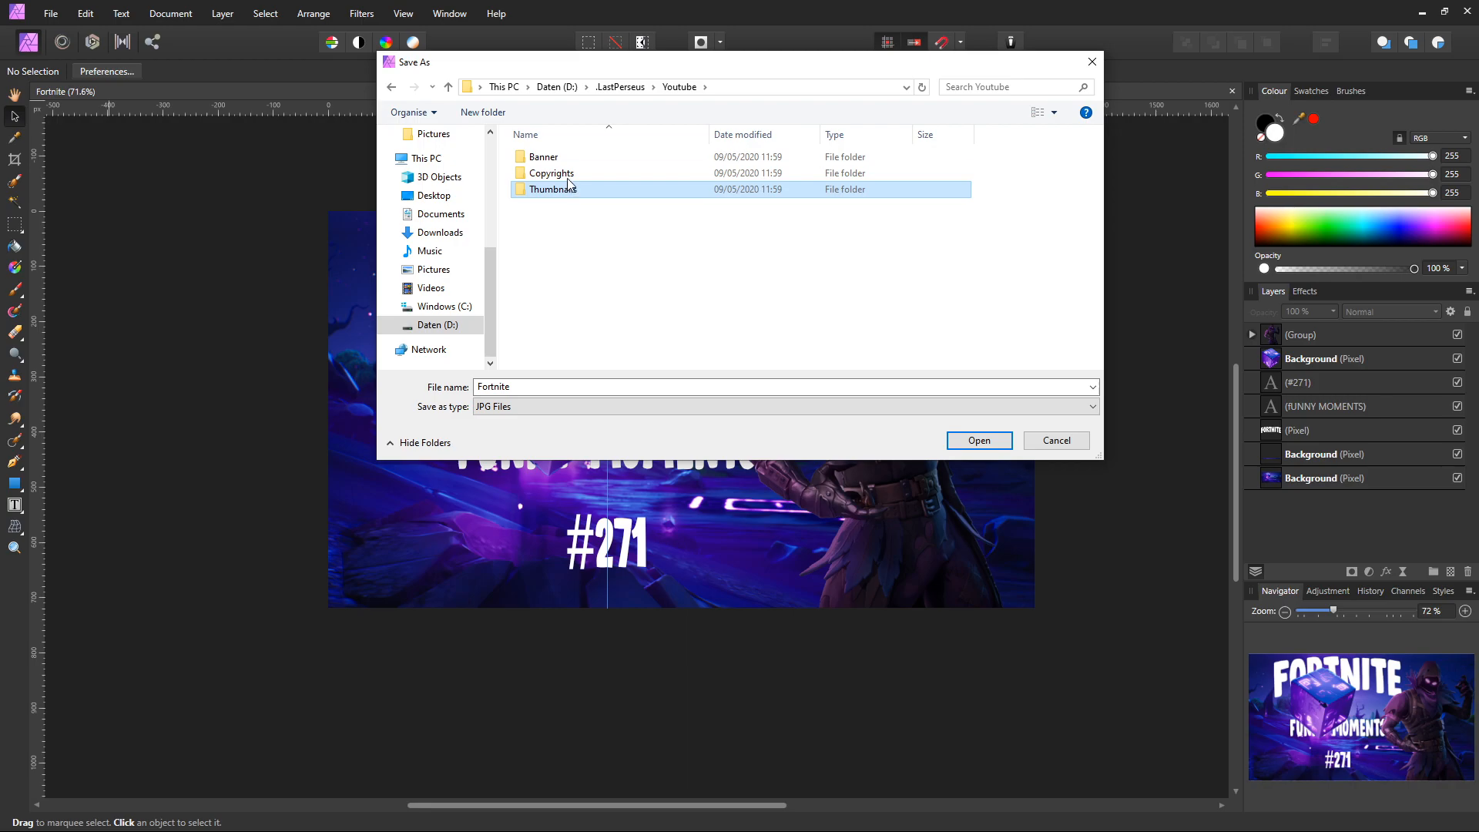
pyautogui.doubleClick(568, 190)
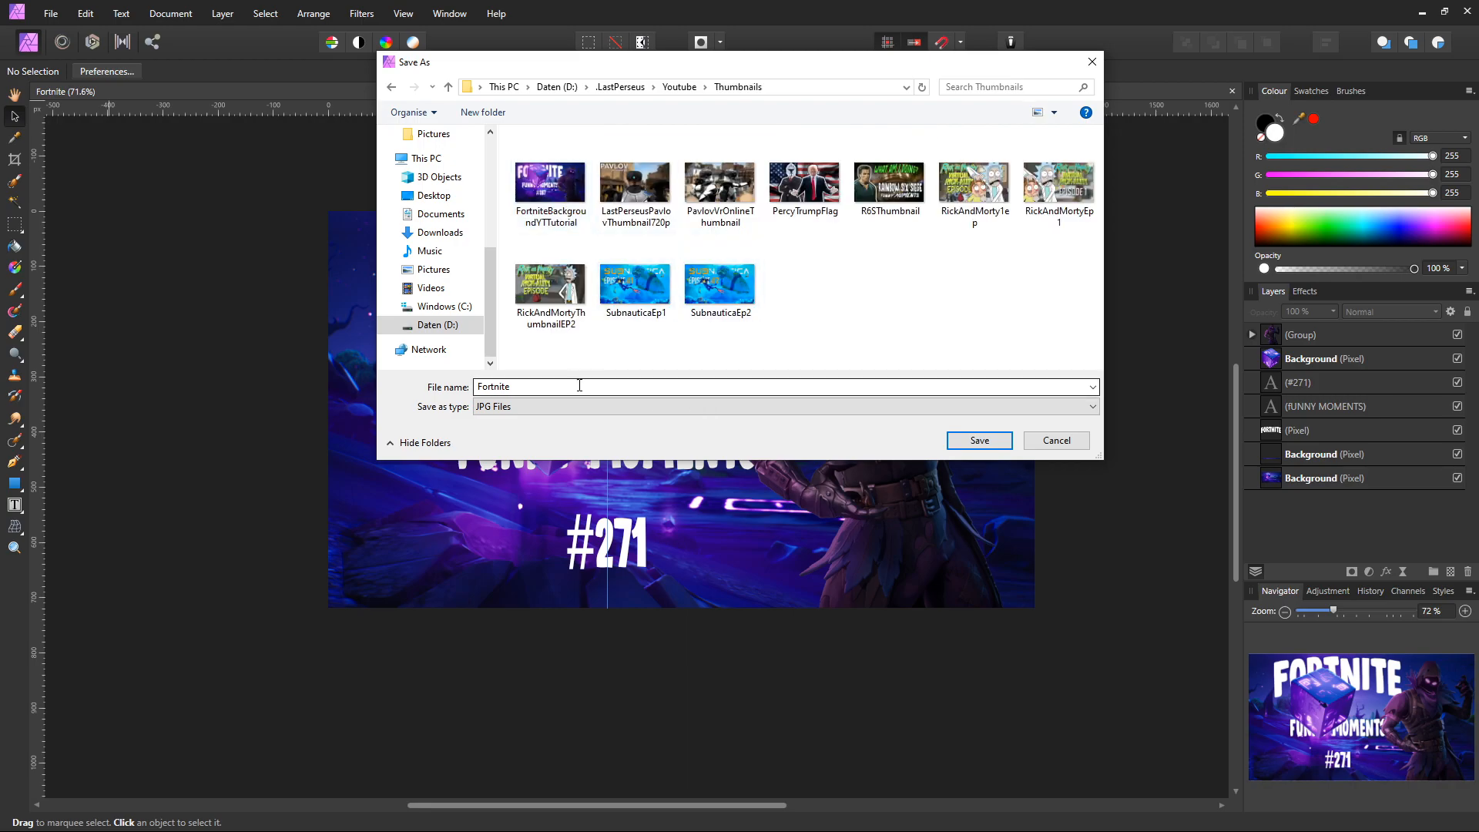
pyautogui.click(963, 443)
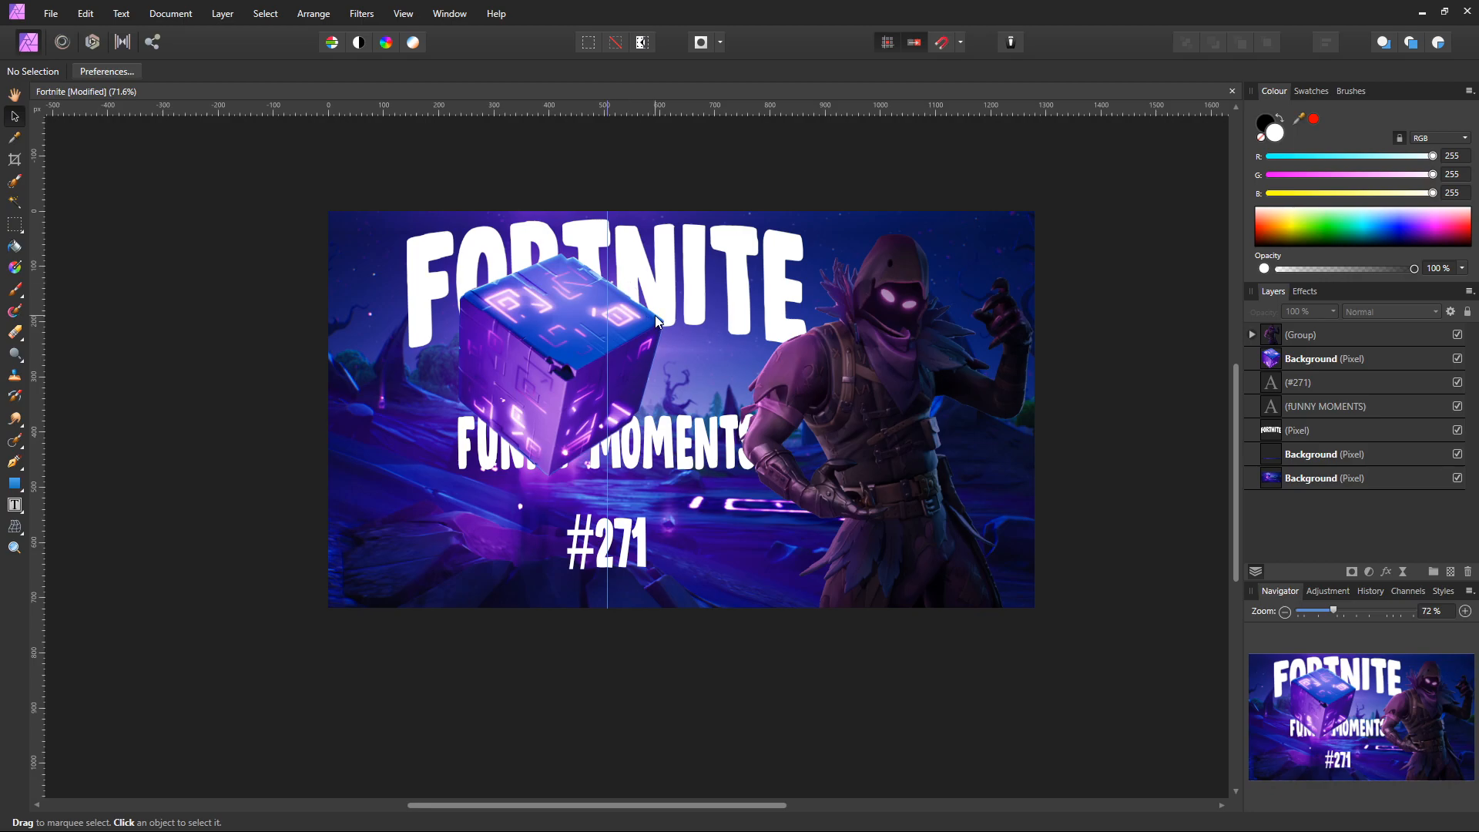
pyautogui.press('space')
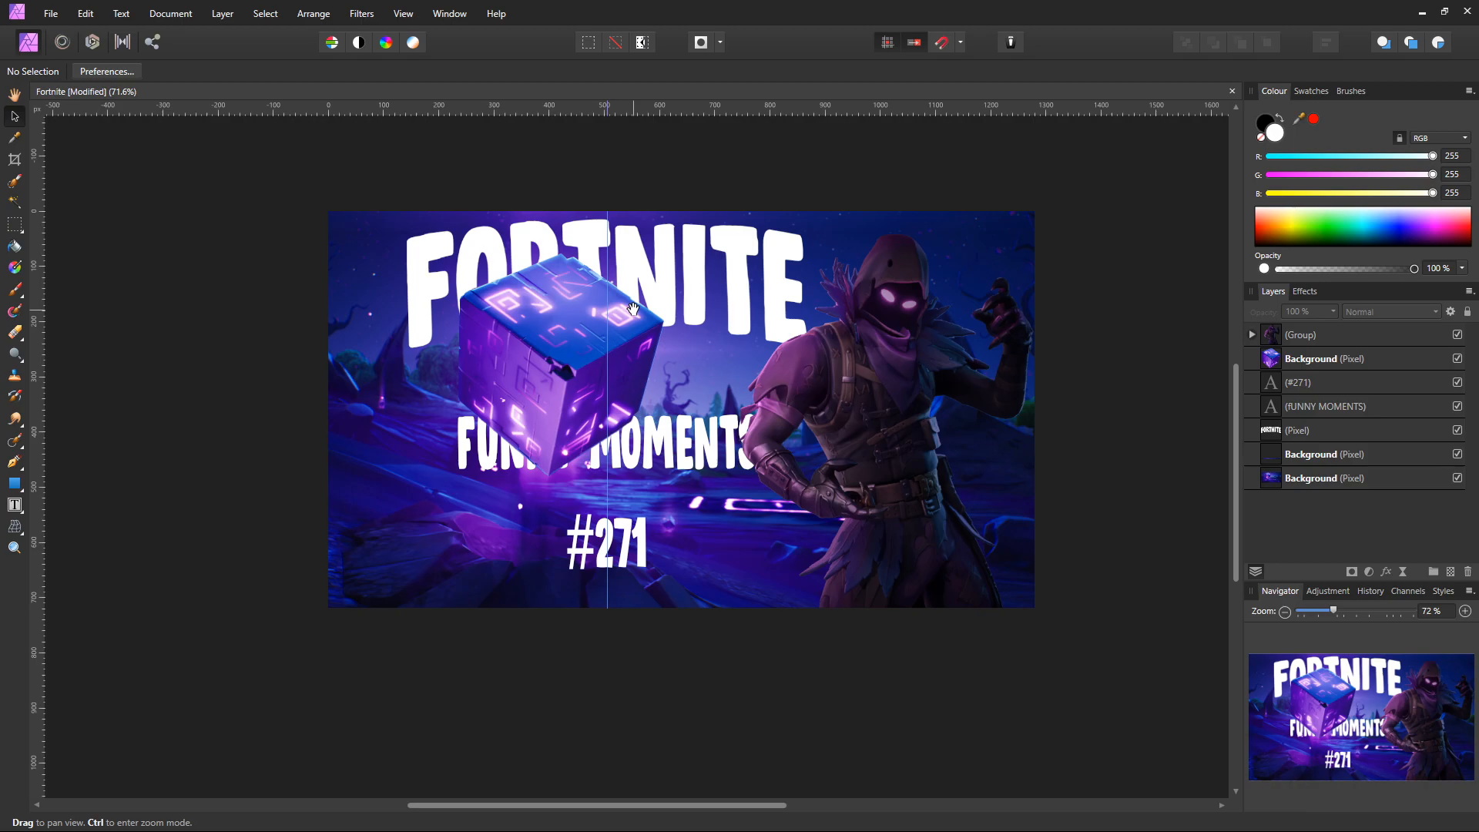